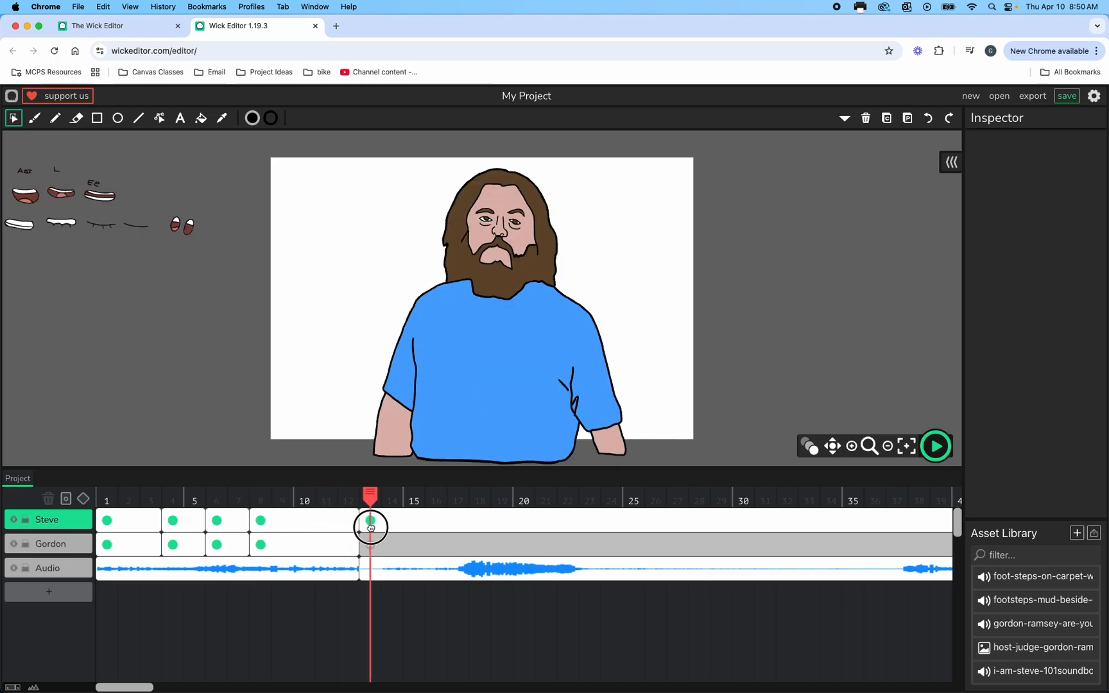
# Step: Delete the mouth shapes and their letter labels beside the canvas on Steve's frame 13
pyautogui.moveTo(223, 177); pyautogui.dragTo(9, 261)
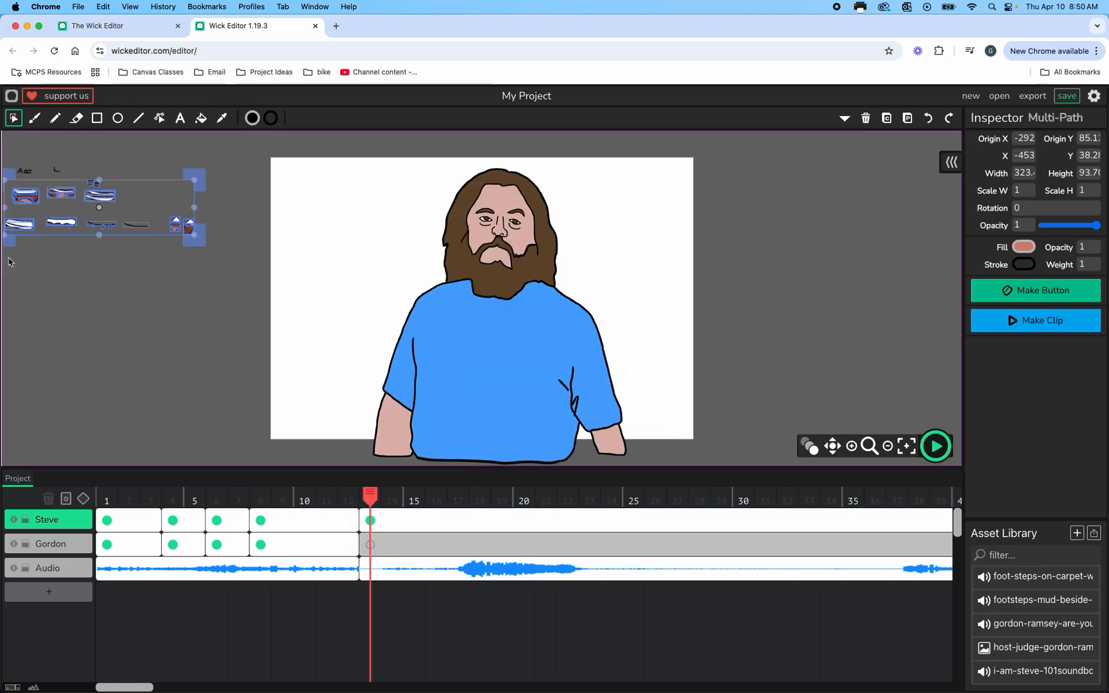
pyautogui.press('Delete')
pyautogui.moveTo(73, 166); pyautogui.dragTo(16, 193)
pyautogui.press('Delete')
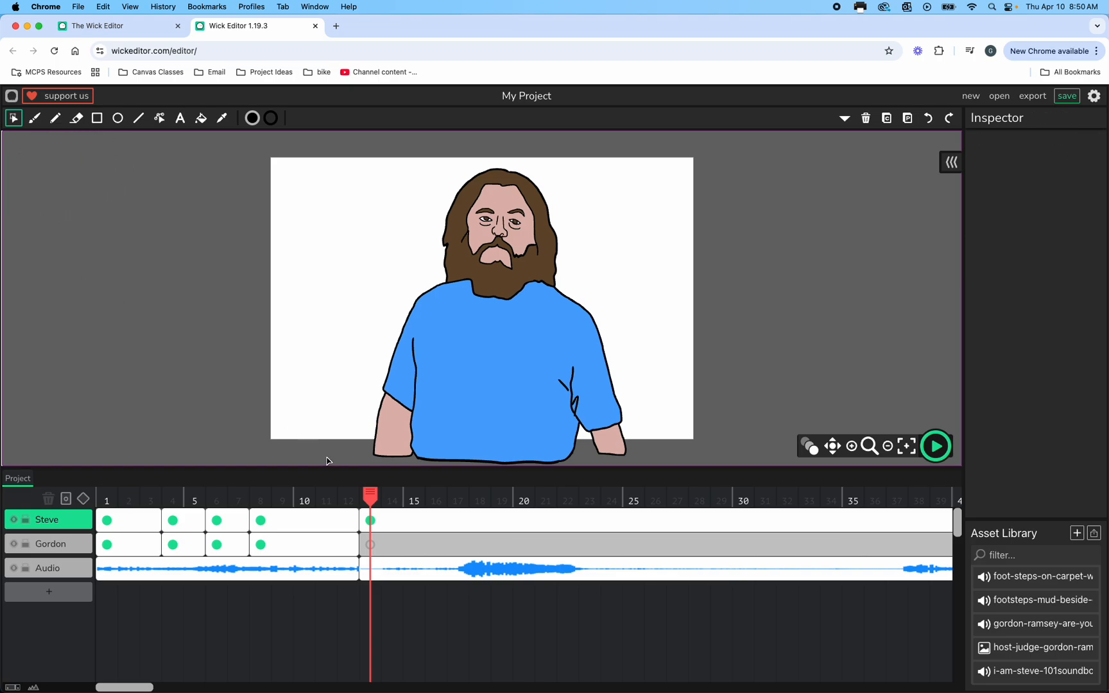
# Step: Preview the animation from frame 1 and stop the playback
pyautogui.moveTo(376, 503); pyautogui.dragTo(106, 507)
pyautogui.click(158, 537)
pyautogui.click(177, 520)
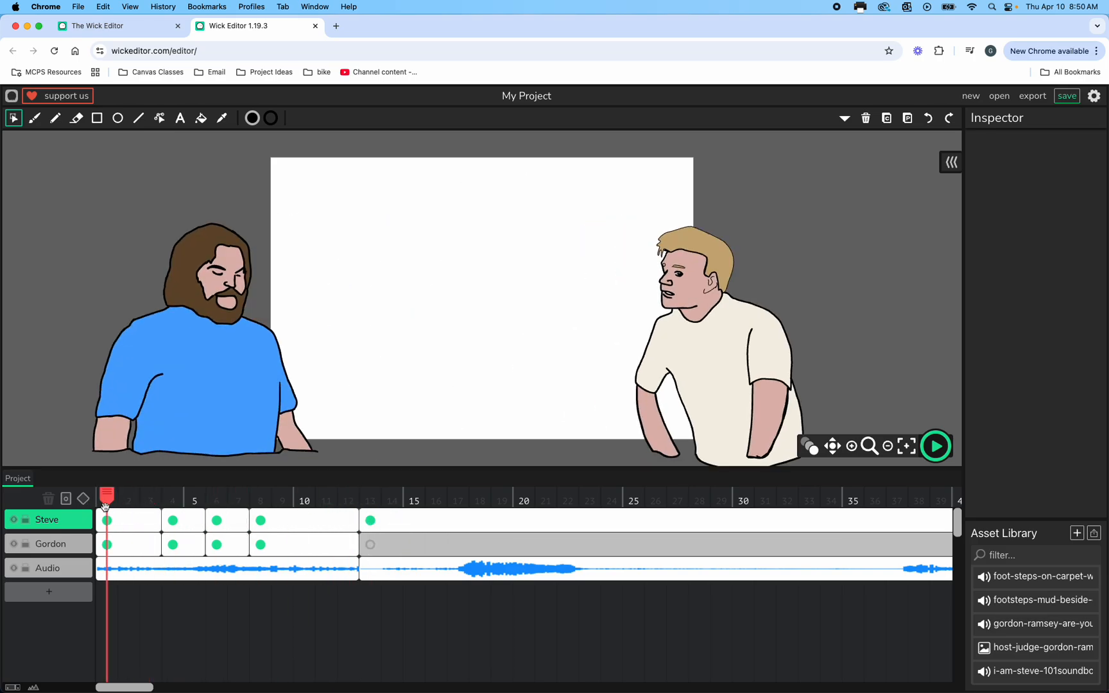
pyautogui.click(935, 446)
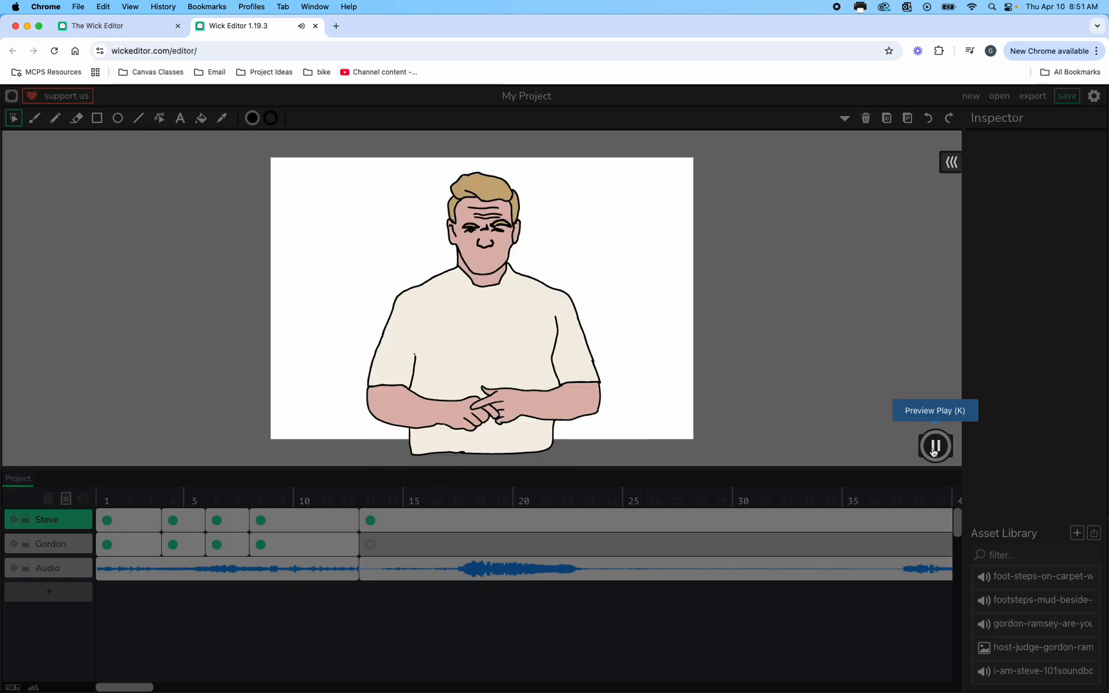
pyautogui.click(934, 451)
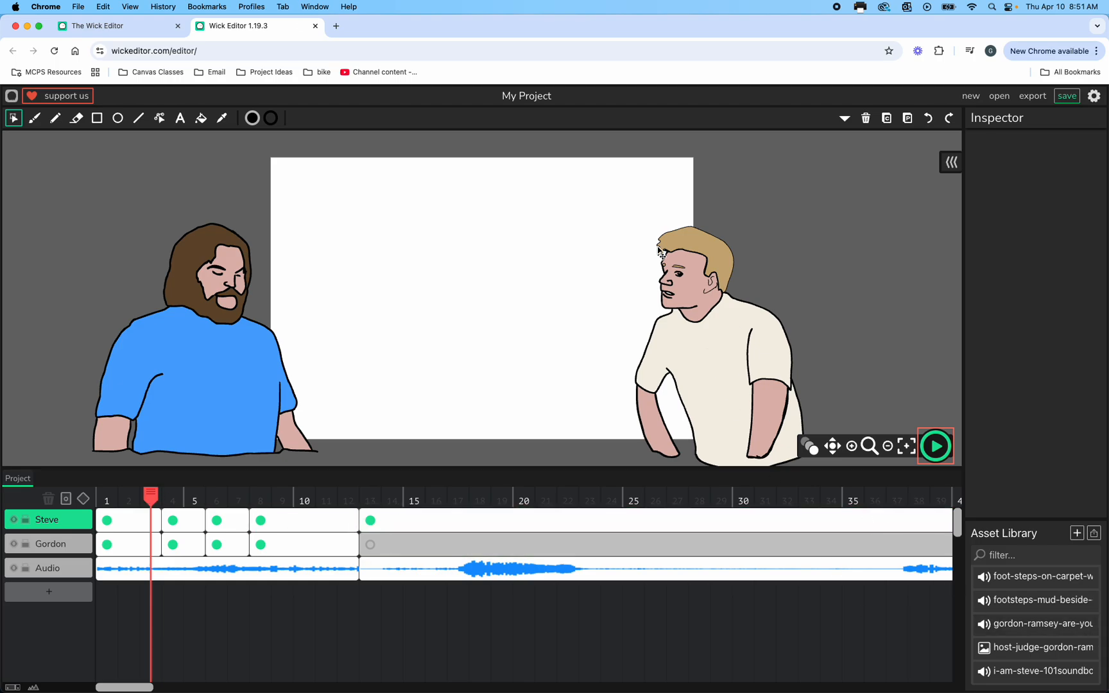
# Step: In a new browser tab, open the Mouth Charts page from the Adv Digital Art 2B course's Week 2: Lipsync module
pyautogui.click(335, 25)
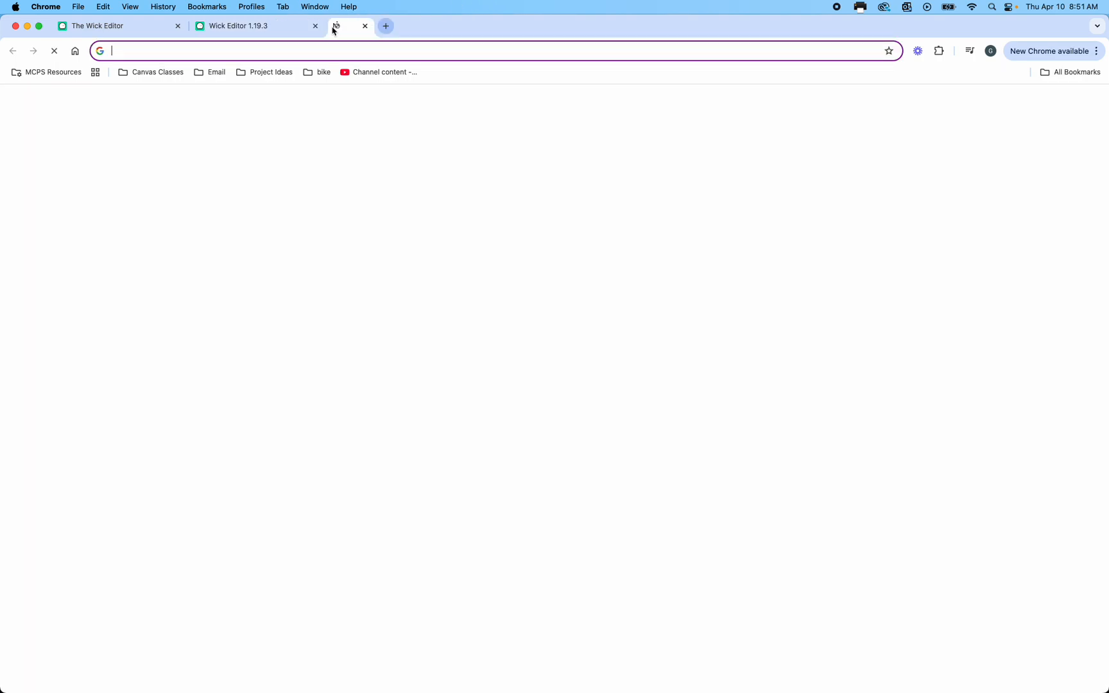
pyautogui.click(157, 72)
pyautogui.click(168, 113)
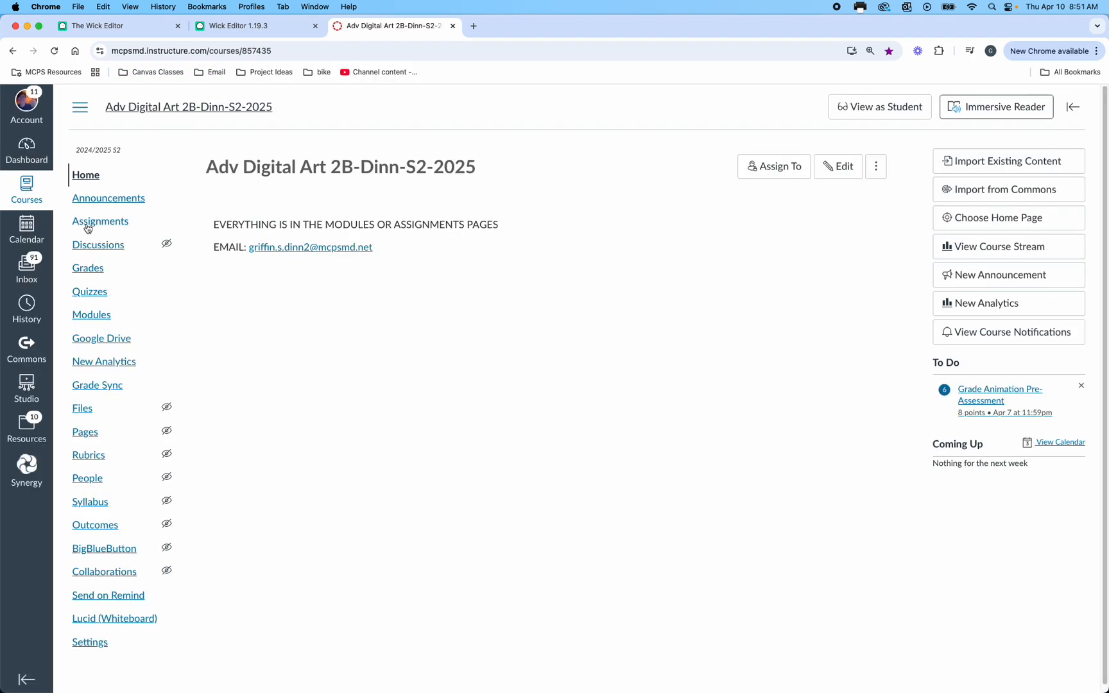
pyautogui.click(103, 314)
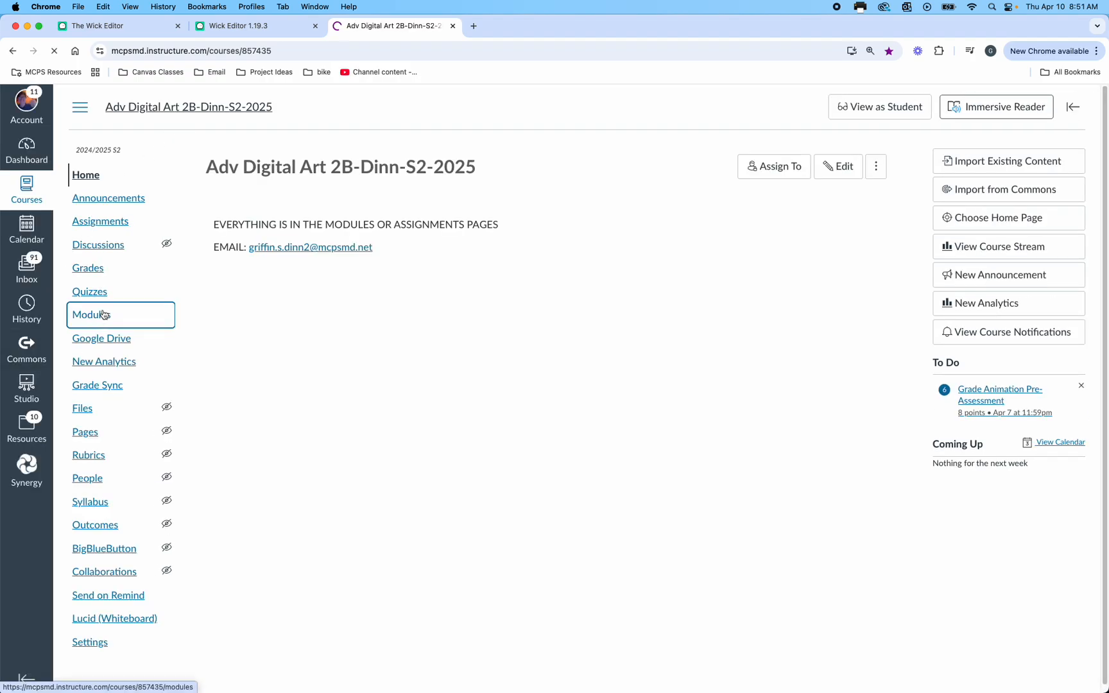
pyautogui.scroll(-15, 336, 408)
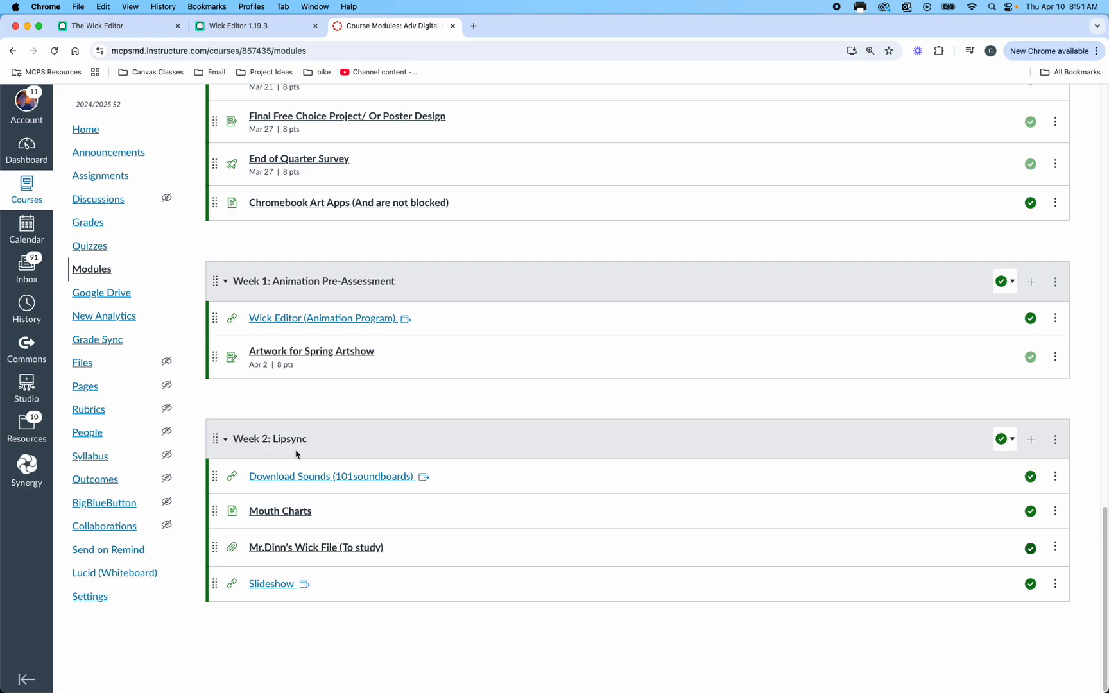
pyautogui.click(286, 513)
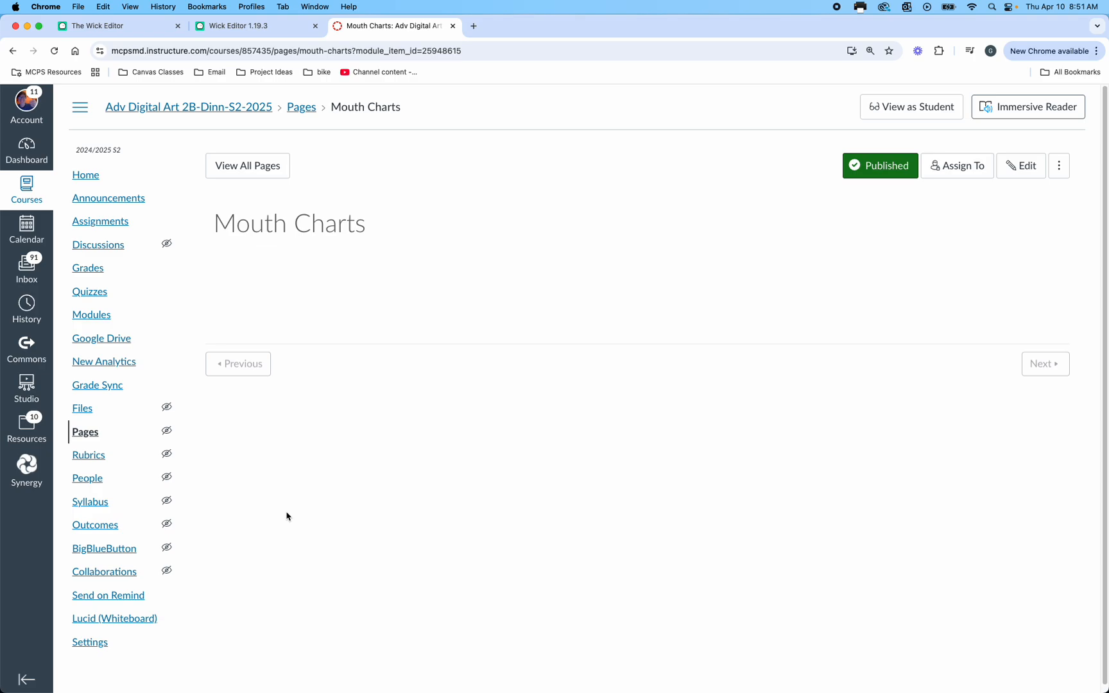
# Step: Examine the mouth shapes for each sound in the yellow chart, the phonetic table and the happy/sad/neutral chart
pyautogui.scroll(-5, 556, 462)
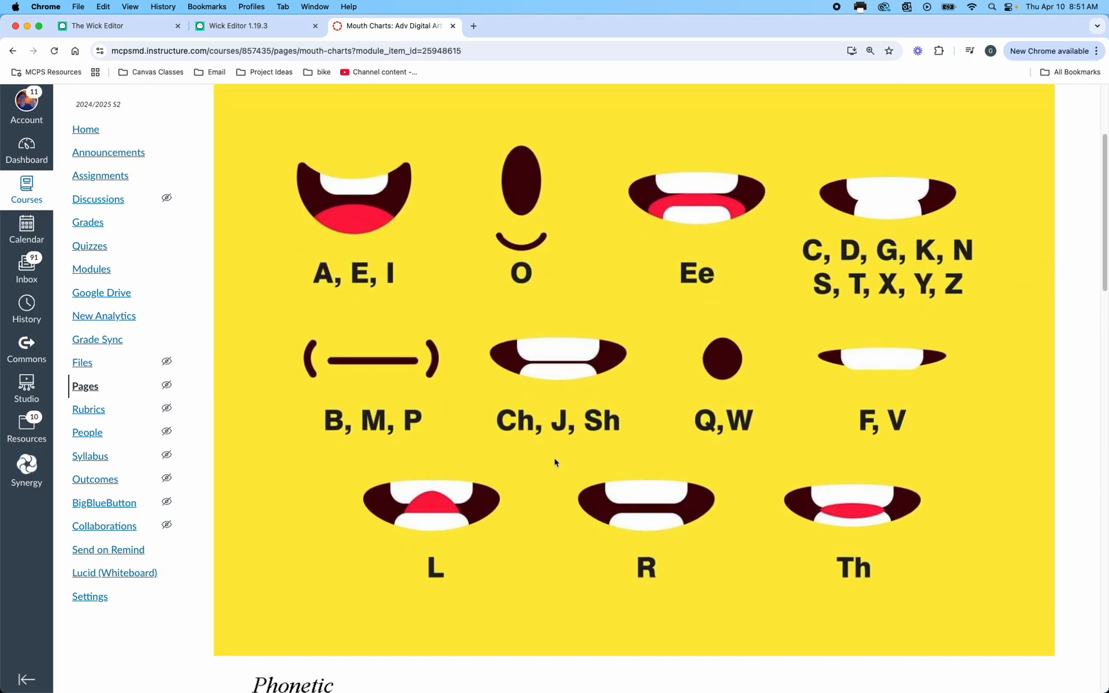
pyautogui.scroll(-15, 555, 462)
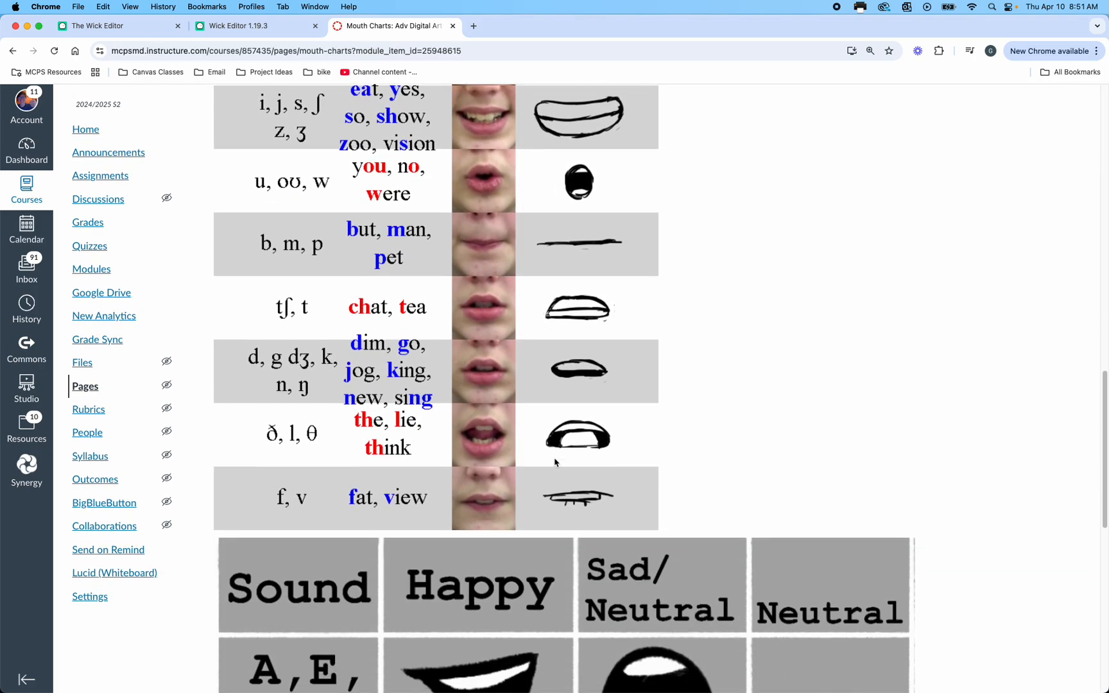
pyautogui.scroll(15, 556, 462)
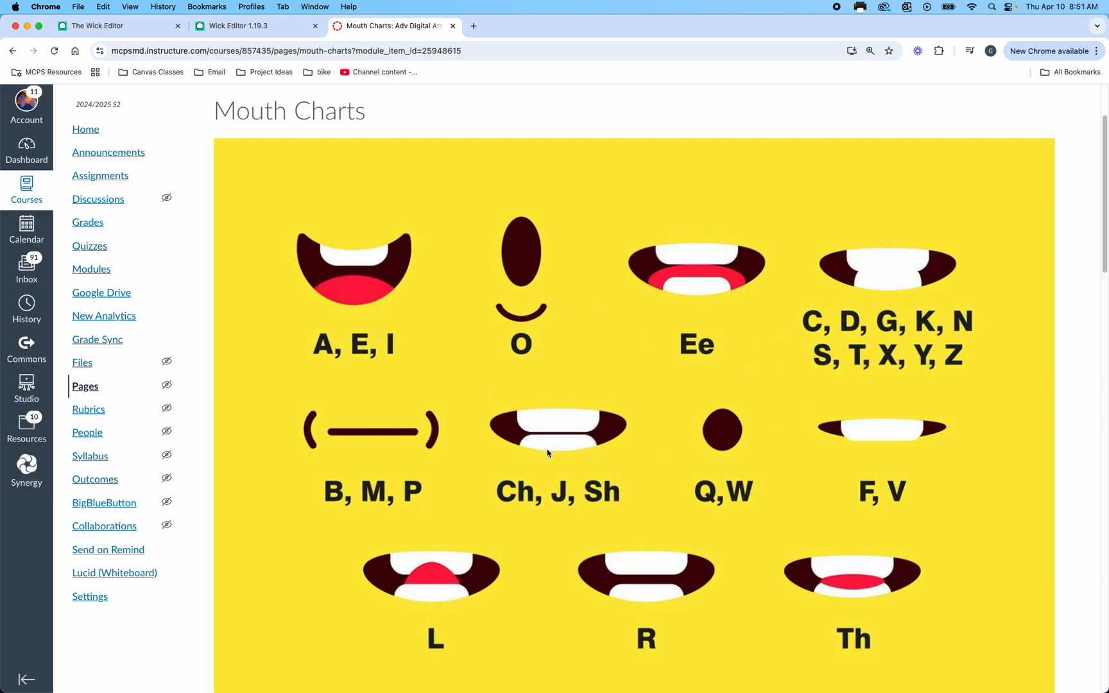
pyautogui.scroll(-10, 548, 454)
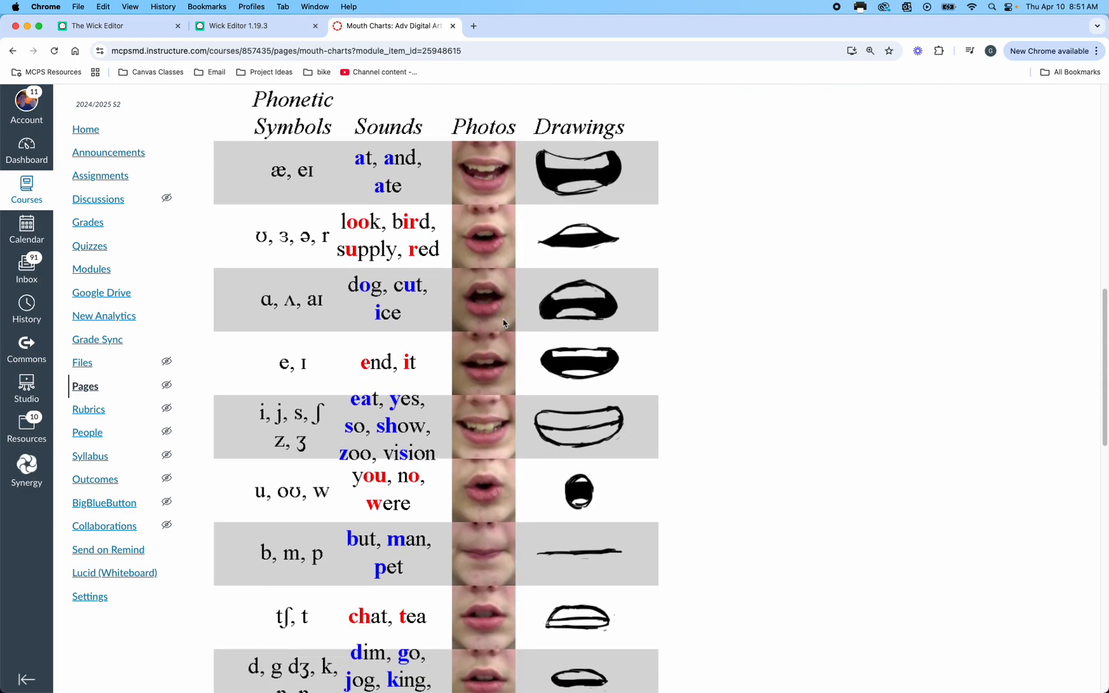
pyautogui.scroll(-5, 504, 323)
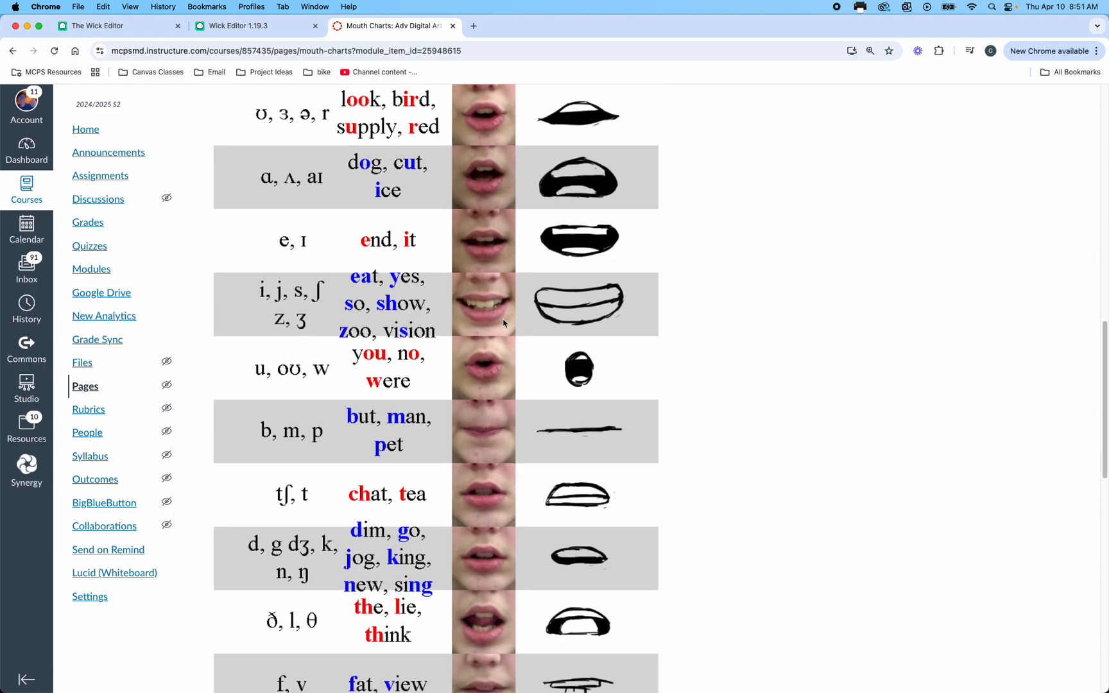
pyautogui.scroll(6, 504, 323)
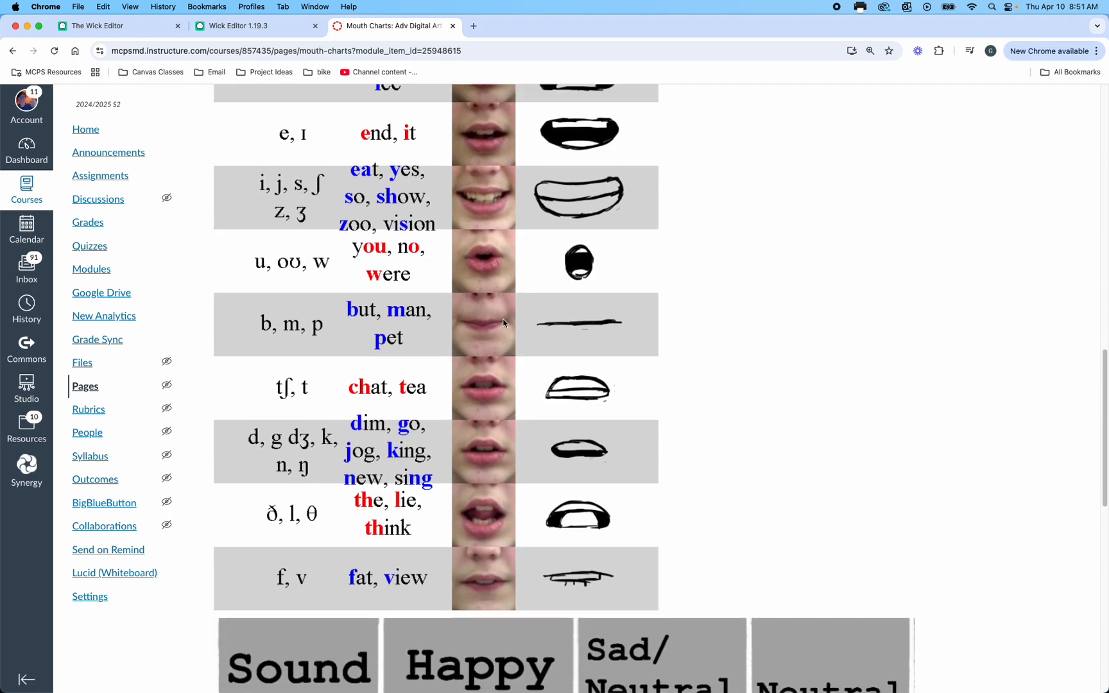
pyautogui.scroll(-12, 503, 322)
pyautogui.scroll(-2, 503, 323)
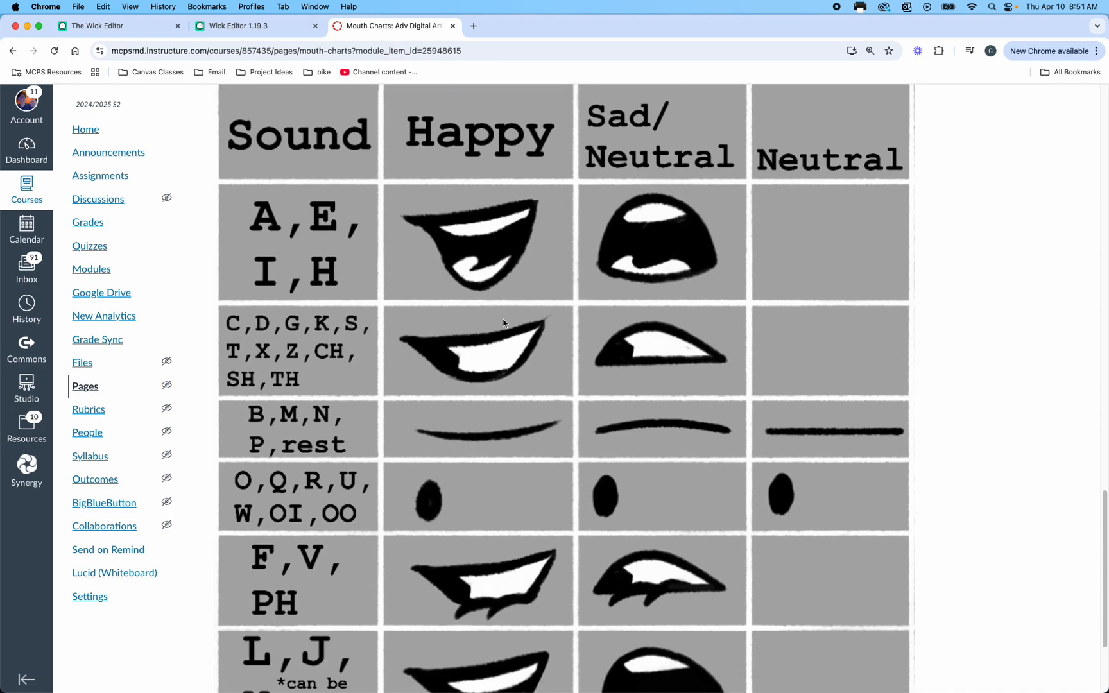
pyautogui.scroll(-5, 665, 440)
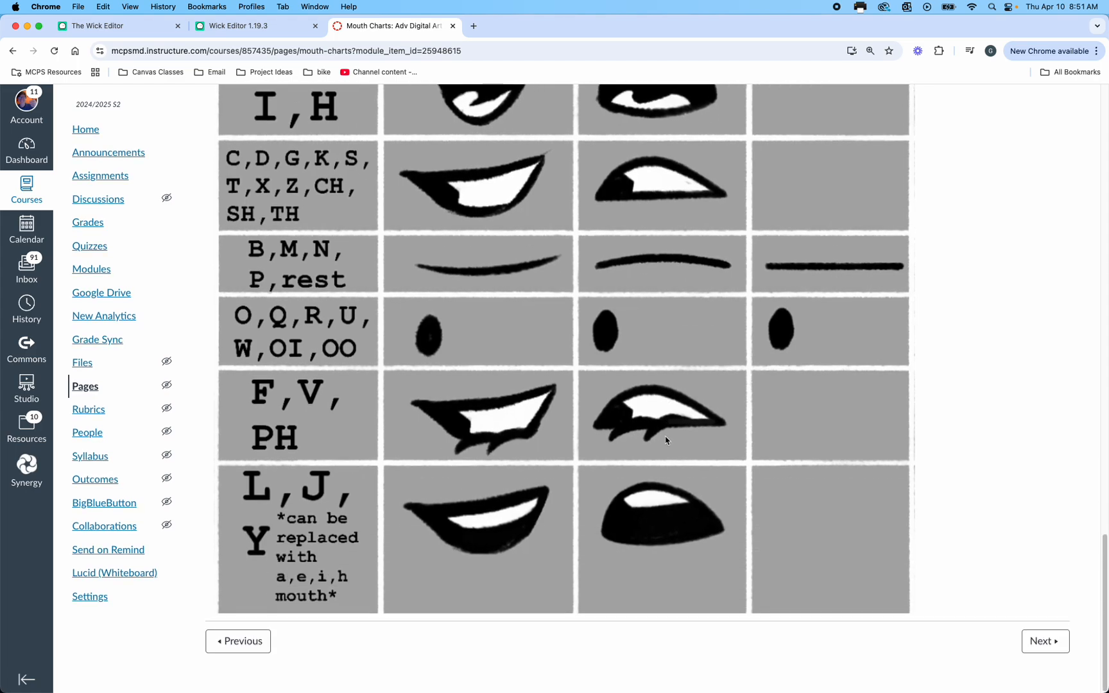
pyautogui.scroll(2, 666, 440)
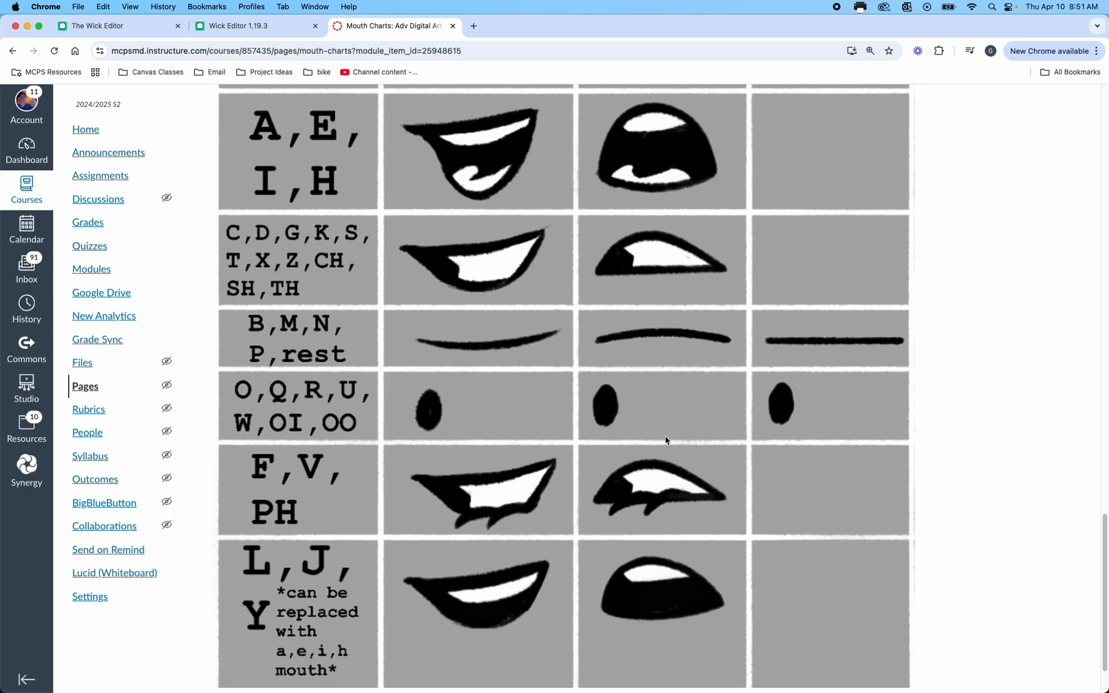
# Step: Search Google Images for "lipsync side chart" in a new tab and preview the Shutterstock sad lips side-view chart
pyautogui.click(473, 25)
pyautogui.write('lipsyn')
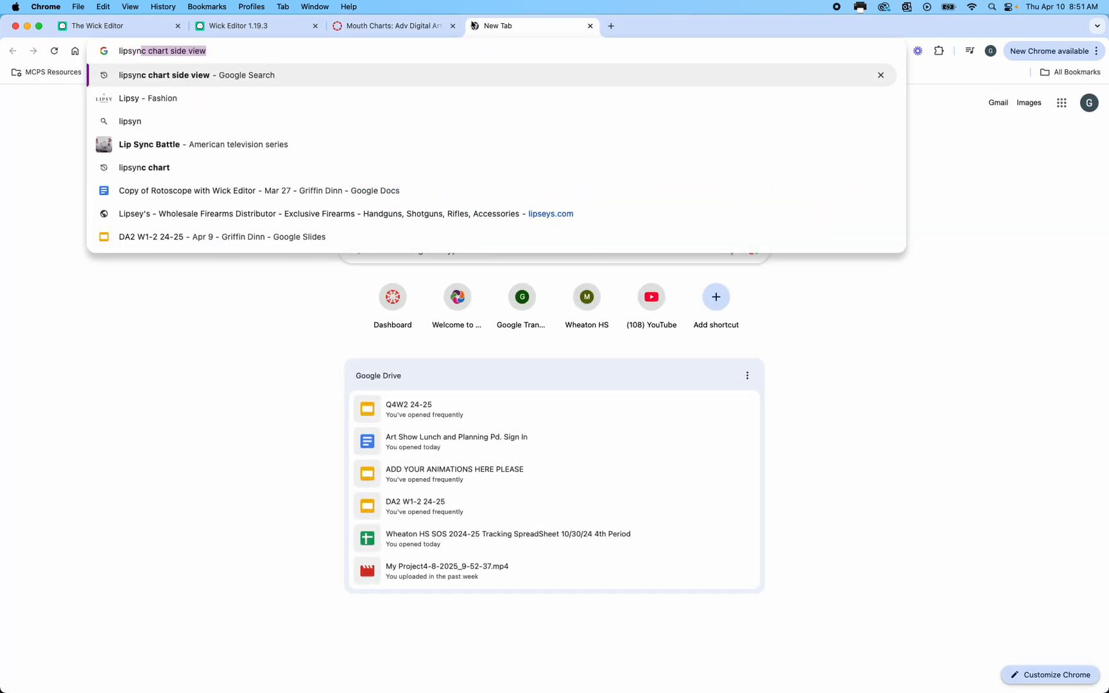
pyautogui.write('c side')
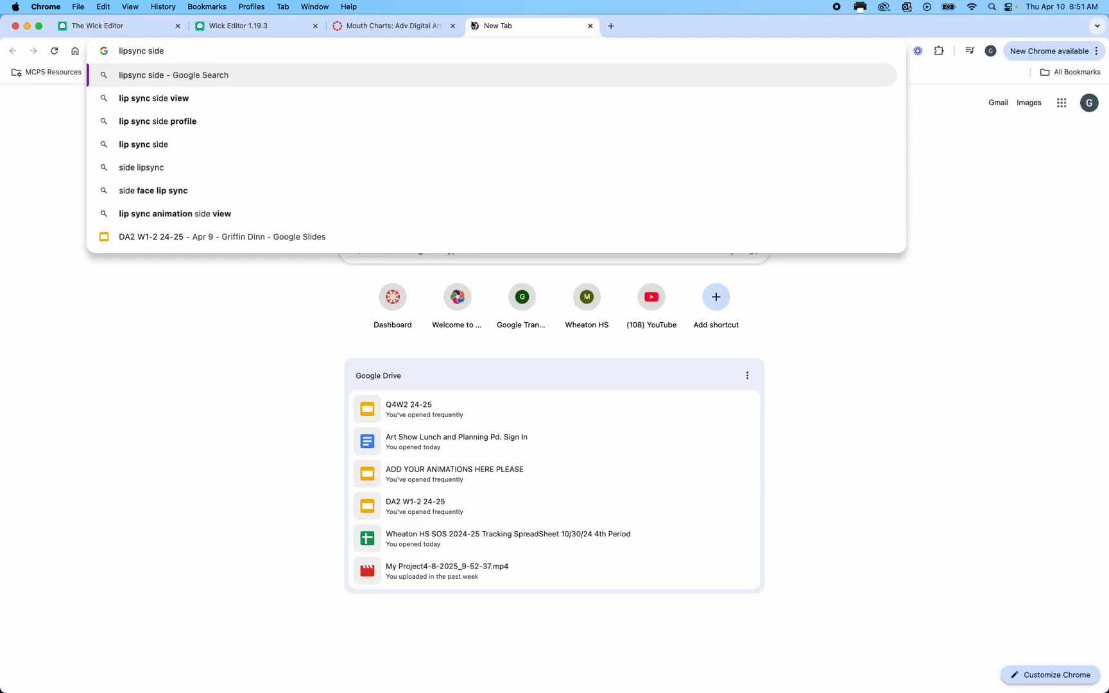
pyautogui.write(' chart')
pyautogui.press('Return')
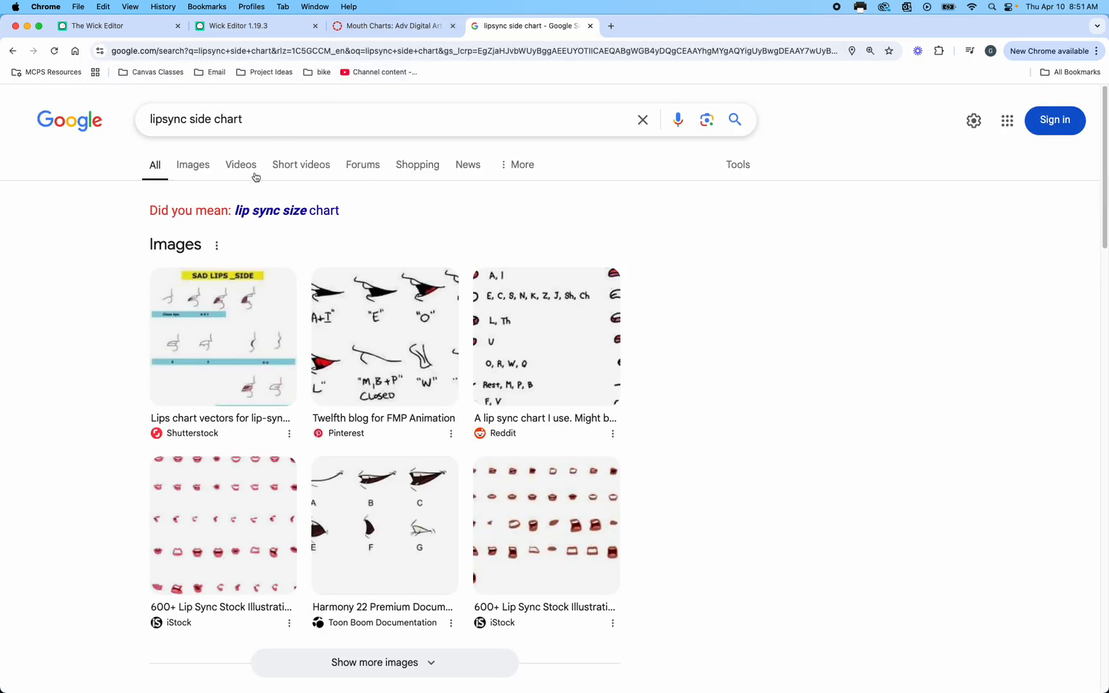
pyautogui.click(193, 165)
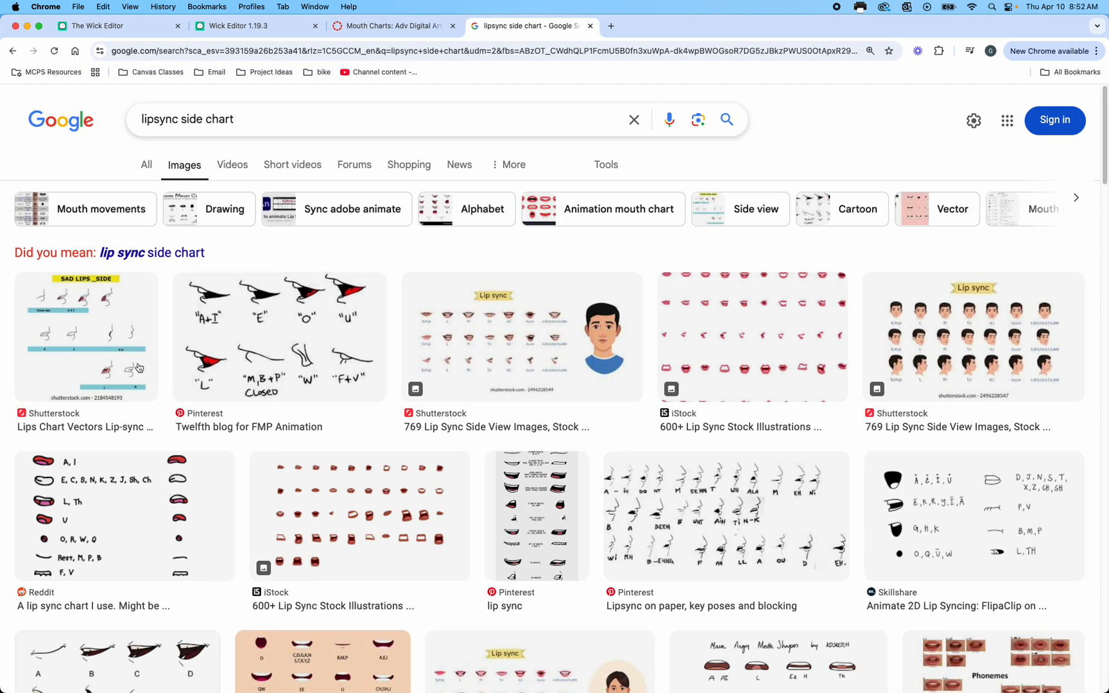
pyautogui.click(107, 340)
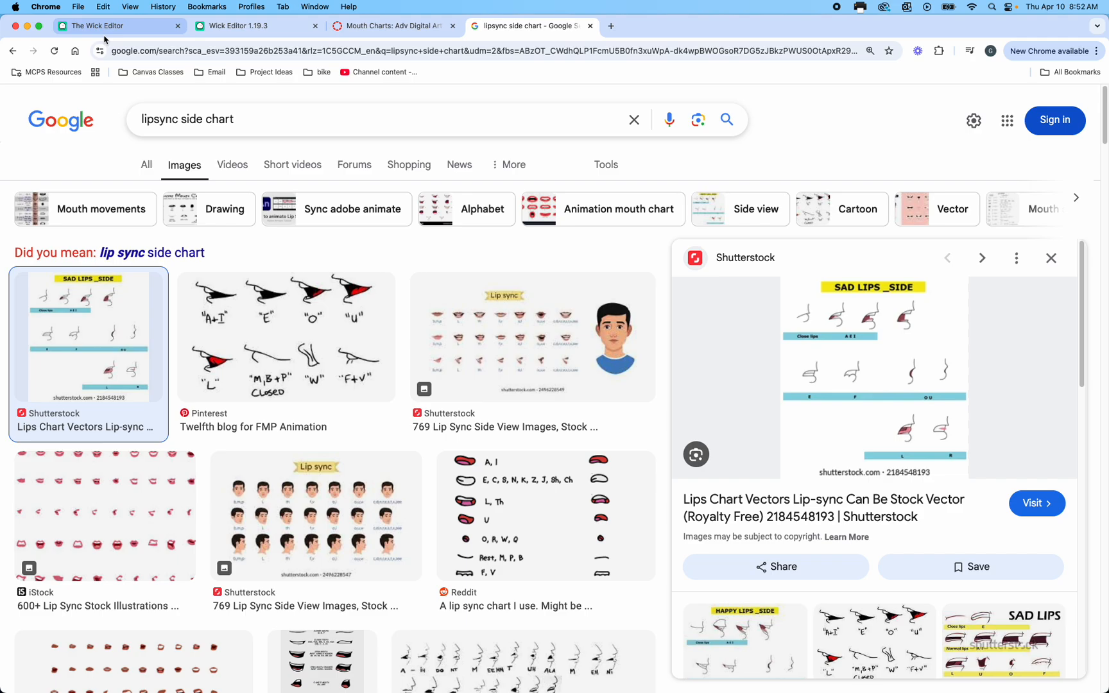
# Step: Revisit the Mouth Charts page, then switch back to the Wick Editor project
pyautogui.click(372, 26)
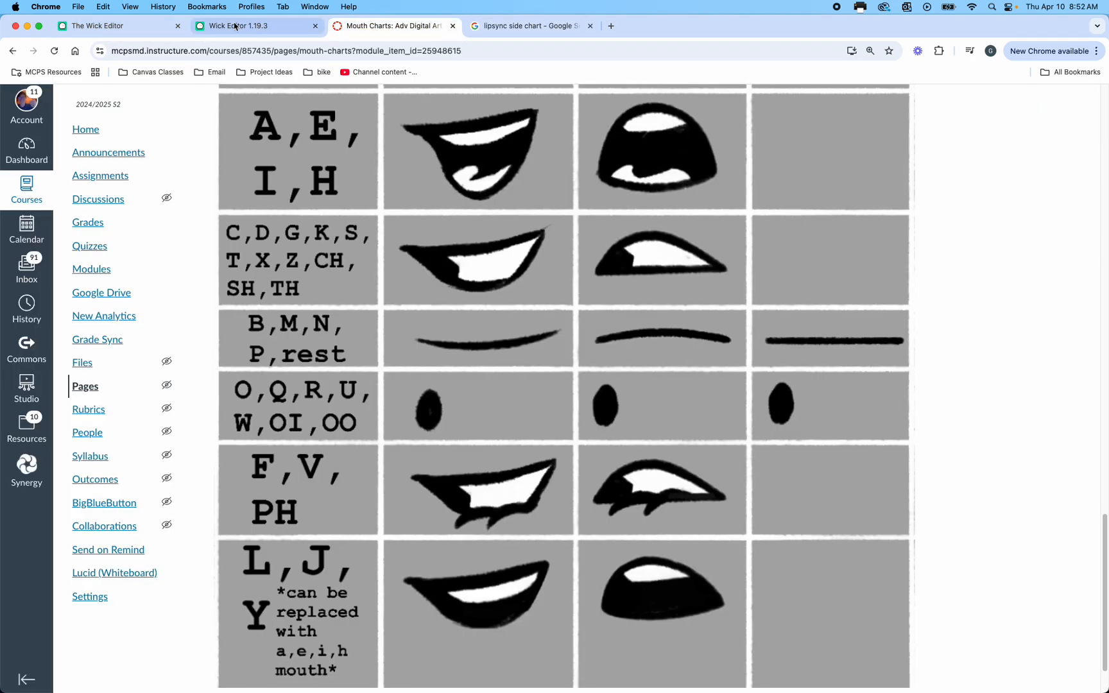
pyautogui.click(145, 32)
pyautogui.click(377, 25)
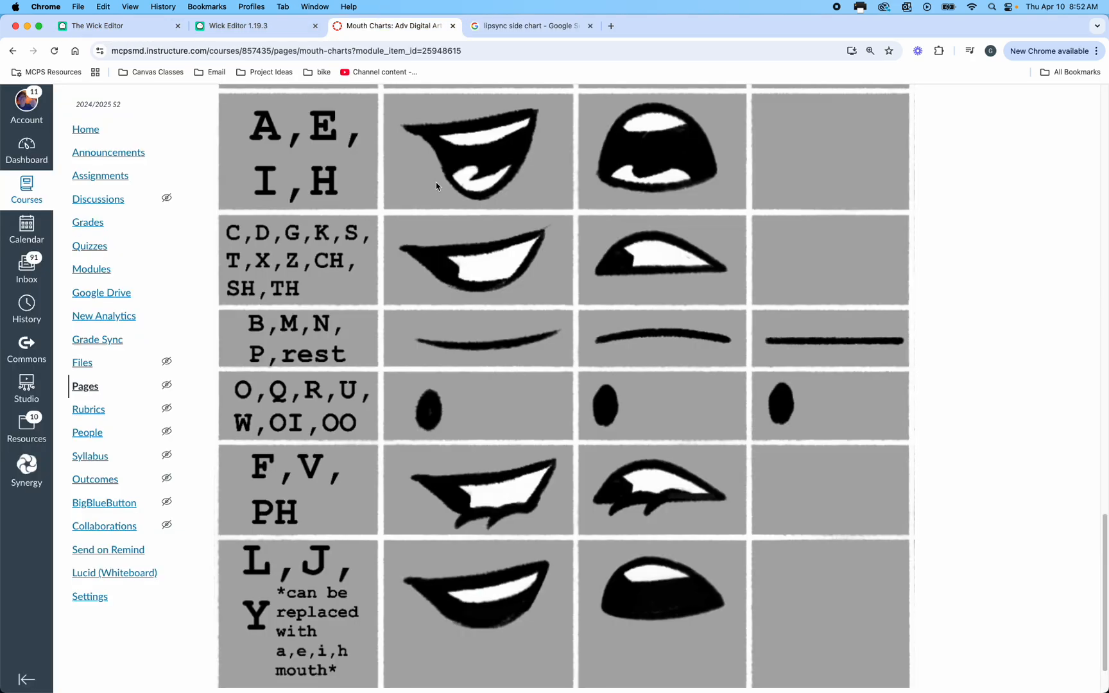
pyautogui.scroll(9, 436, 186)
pyautogui.click(250, 26)
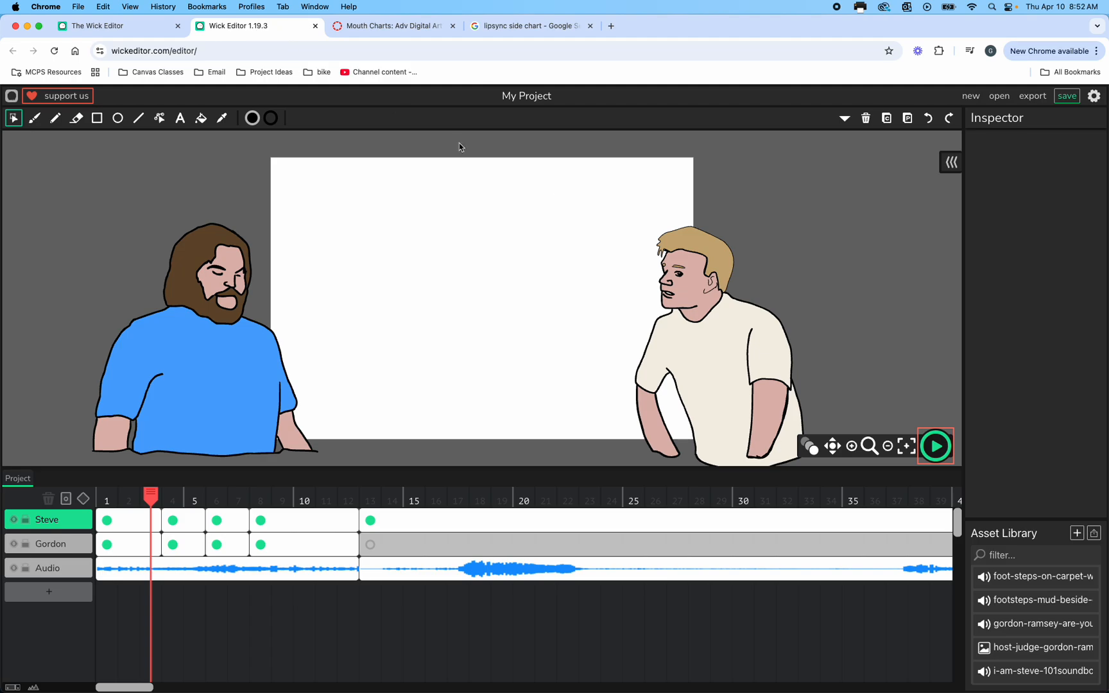
# Step: Check the image assets in the Asset Library, including images (2).jpeg and the MV5B photo of Steve
pyautogui.scroll(-2, 1019, 634)
pyautogui.click(1020, 634)
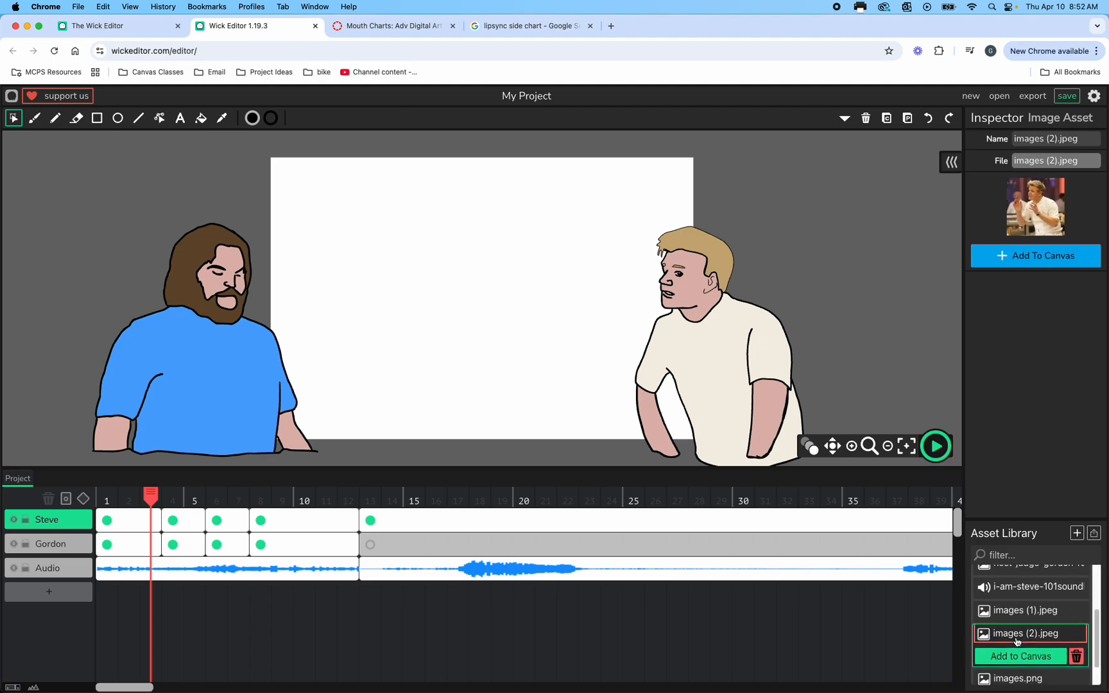
pyautogui.click(1015, 609)
pyautogui.click(1020, 655)
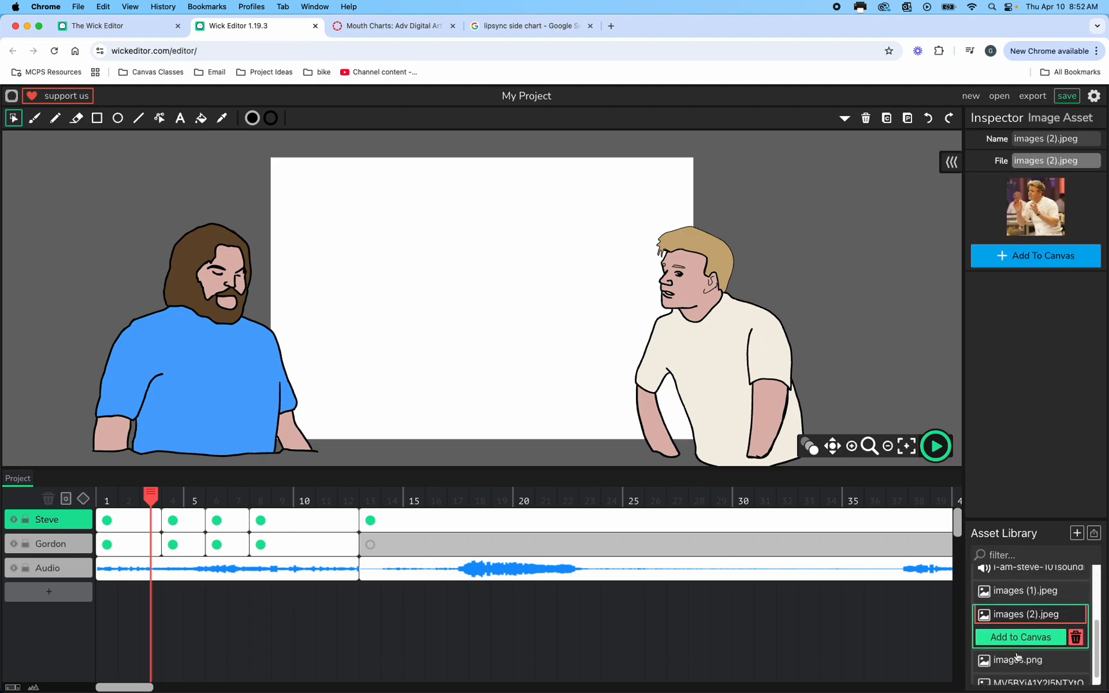
pyautogui.scroll(-1, 1019, 642)
pyautogui.click(1018, 627)
pyautogui.click(1017, 674)
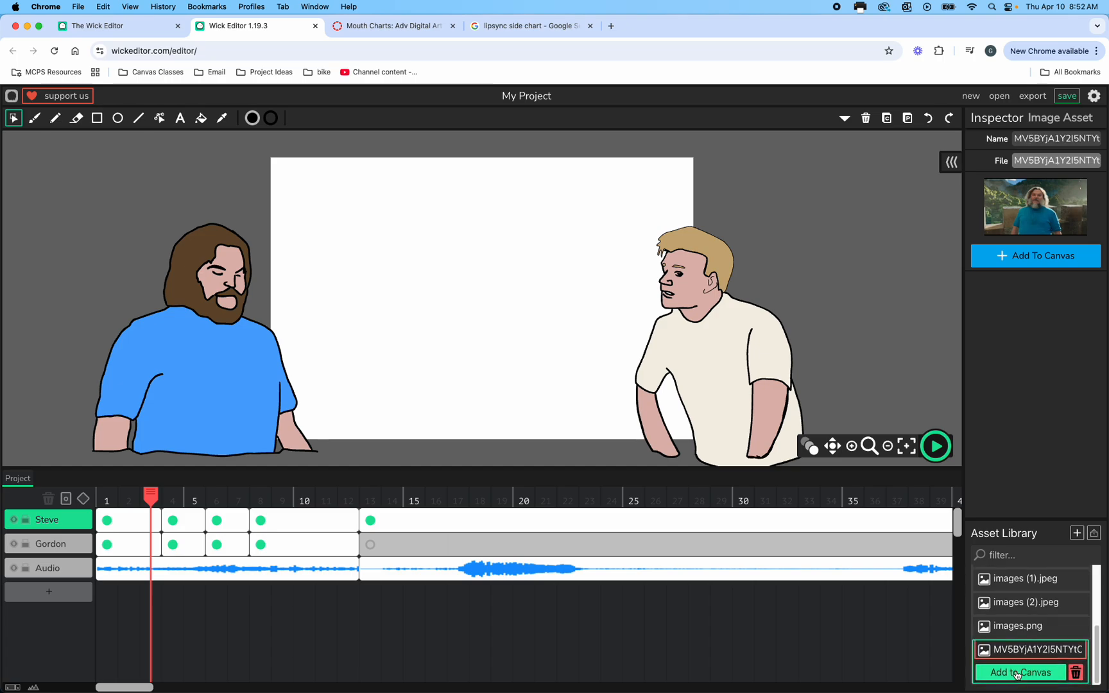
# Step: Import the phonetic mouth chart IMG_3374 (2).PNG from the Downloads folder into the Asset Library and select it
pyautogui.click(1094, 534)
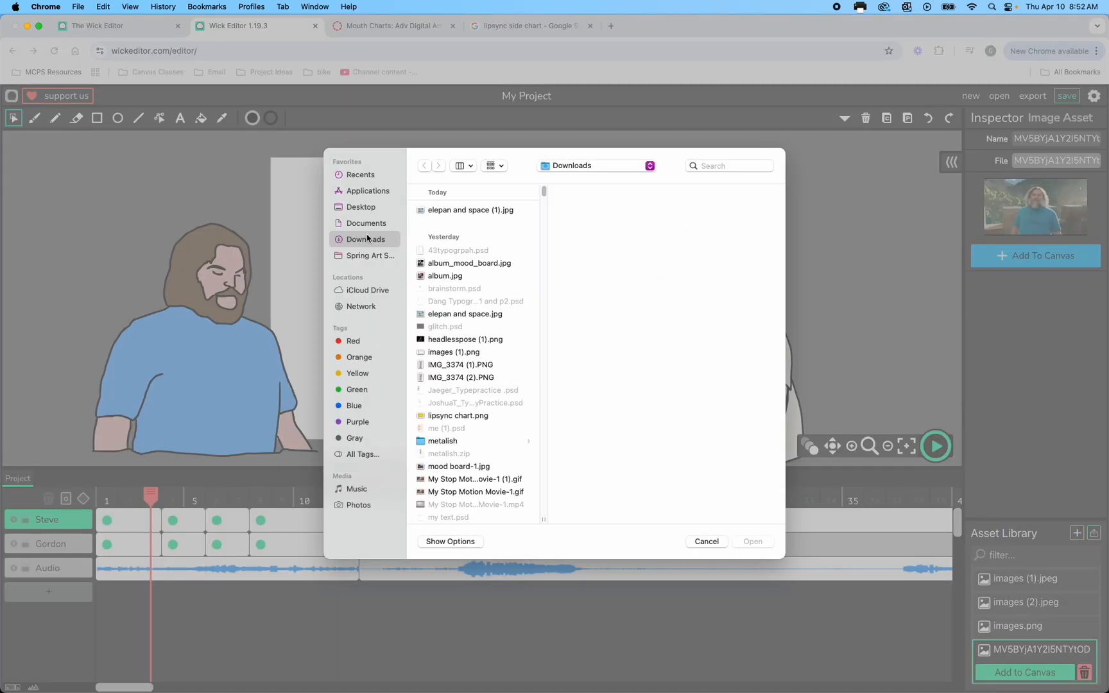
pyautogui.click(458, 340)
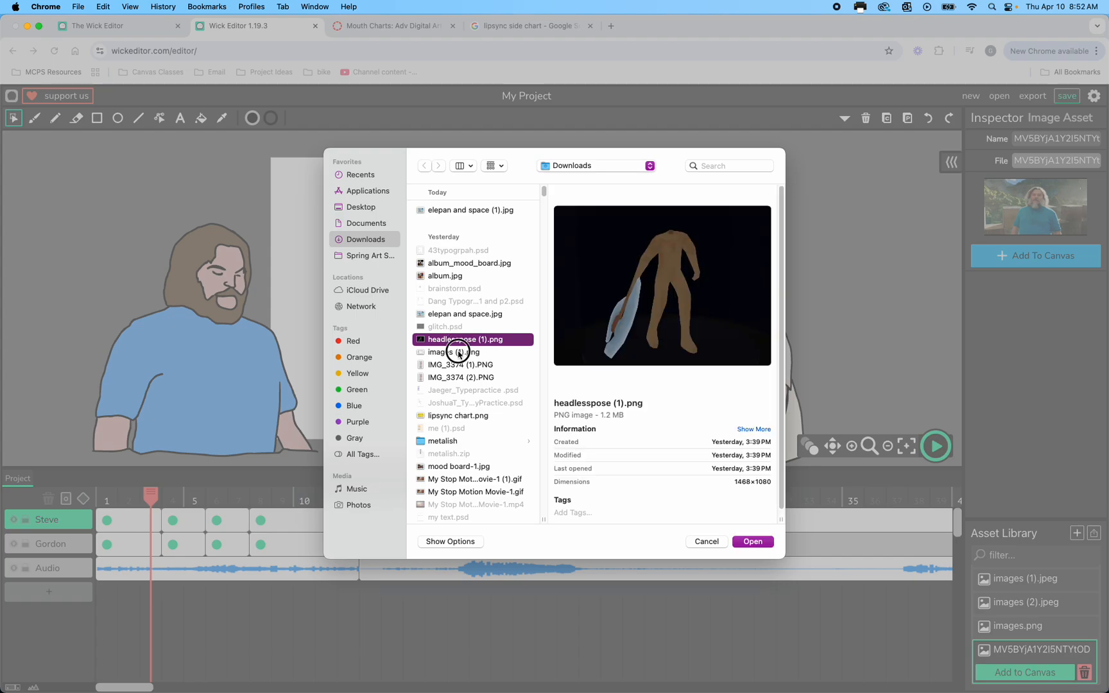
pyautogui.click(458, 352)
pyautogui.scroll(-2, 457, 359)
pyautogui.click(445, 419)
pyautogui.scroll(-4, 445, 418)
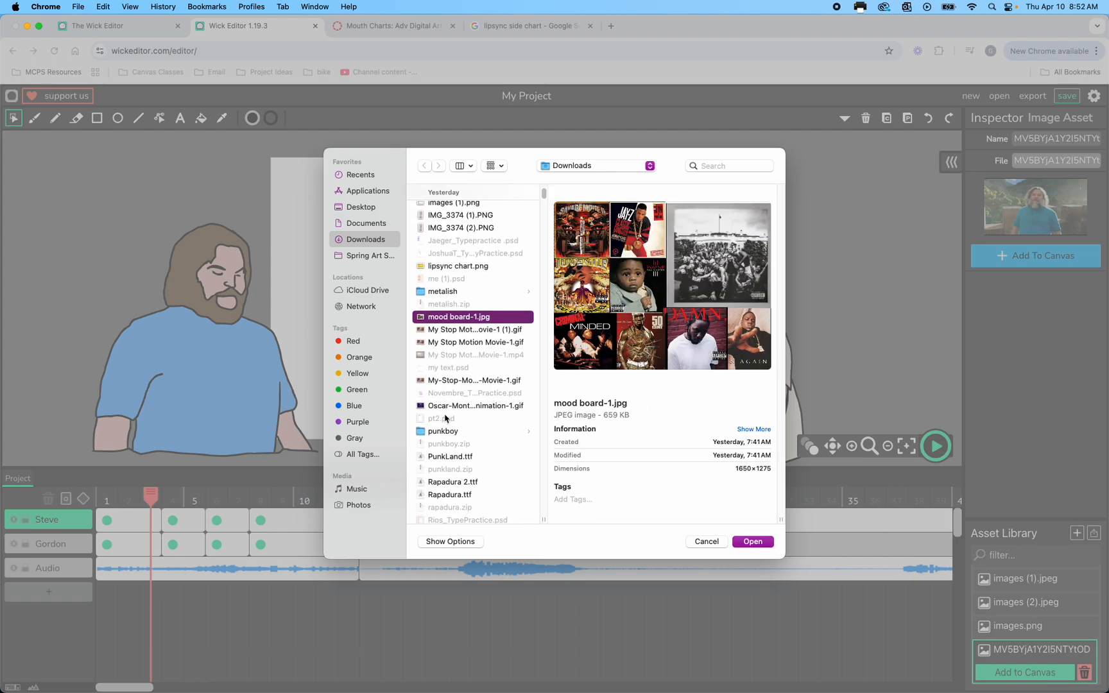
pyautogui.scroll(-8, 446, 419)
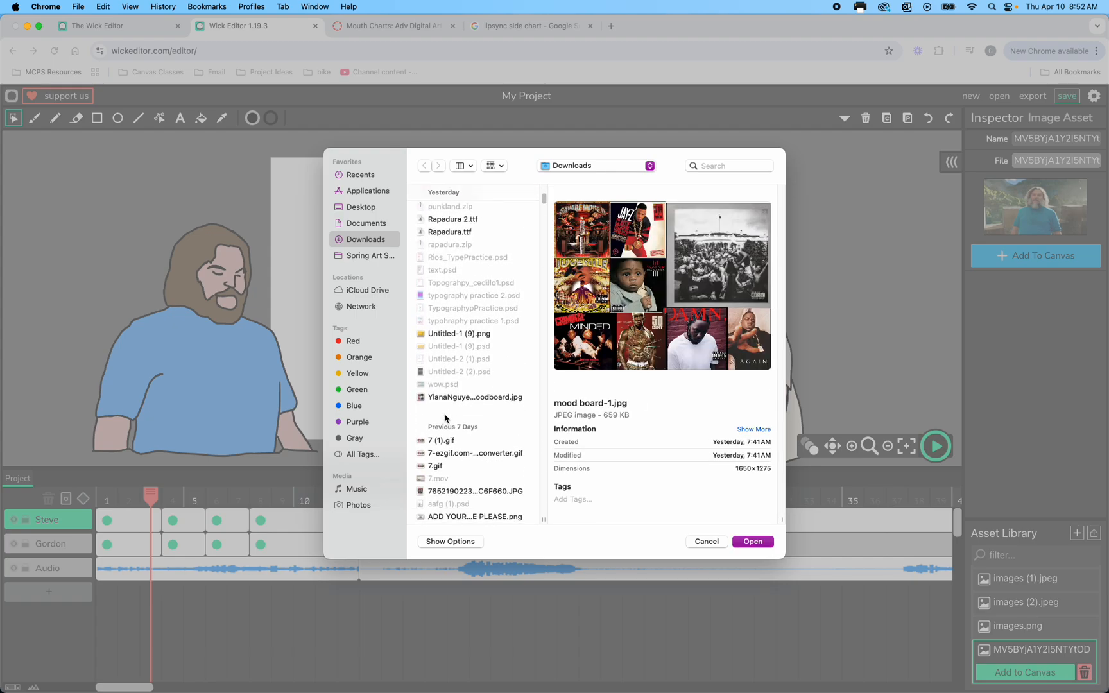
pyautogui.click(446, 398)
pyautogui.press('Up')
pyautogui.press('Up')
pyautogui.press('Up')
pyautogui.press('Up')
pyautogui.press('Up')
pyautogui.press('Up')
pyautogui.press('Up')
pyautogui.press('Up')
pyautogui.press('Up')
pyautogui.press('Up')
pyautogui.press('Up')
pyautogui.press('Up')
pyautogui.press('Up')
pyautogui.press('Up')
pyautogui.press('Up')
pyautogui.press('Up')
pyautogui.press('Up')
pyautogui.press('Up')
pyautogui.press('Up')
pyautogui.press('Up')
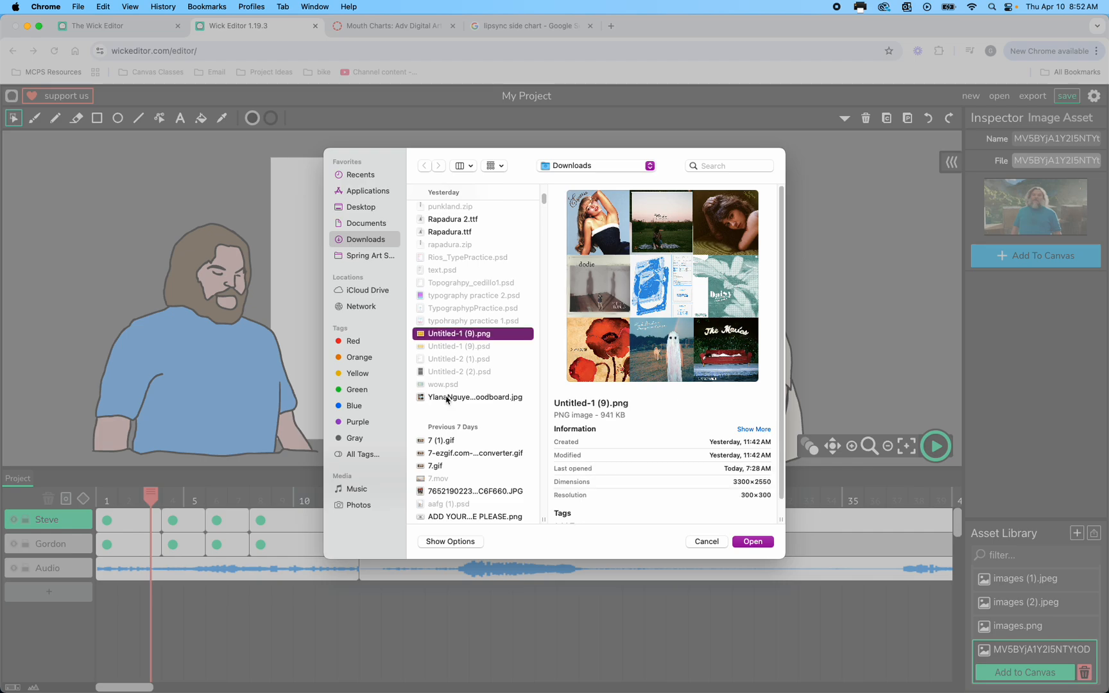
pyautogui.press('Up')
pyautogui.press('Up')
pyautogui.press('Up')
pyautogui.press('Up')
pyautogui.press('Up')
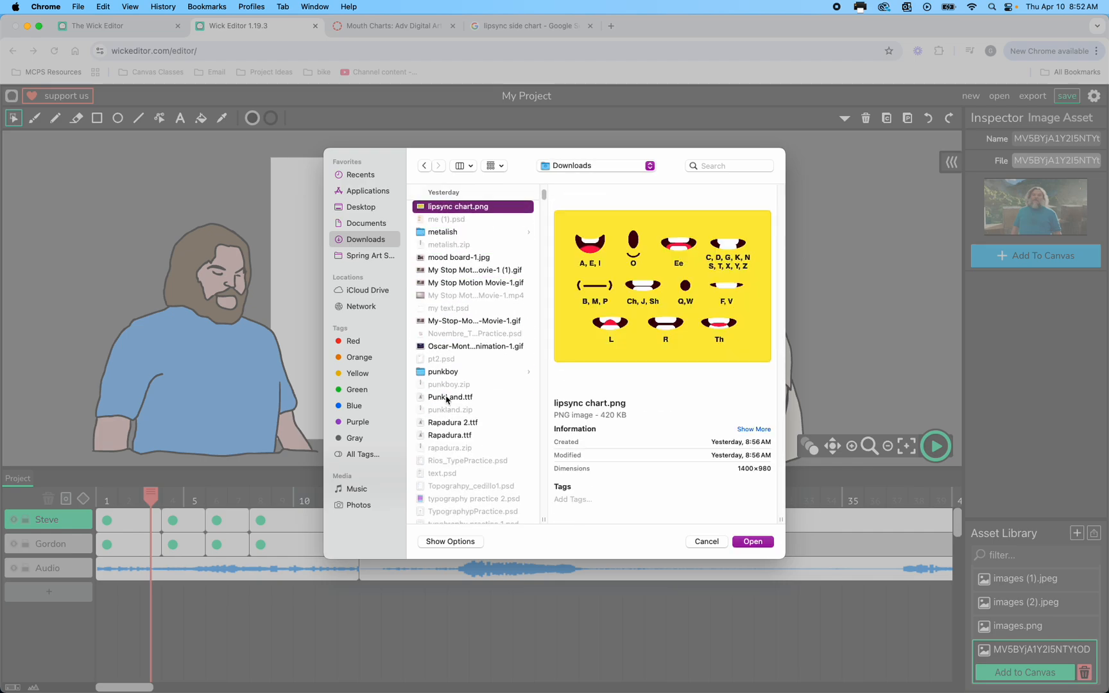
pyautogui.scroll(3, 448, 248)
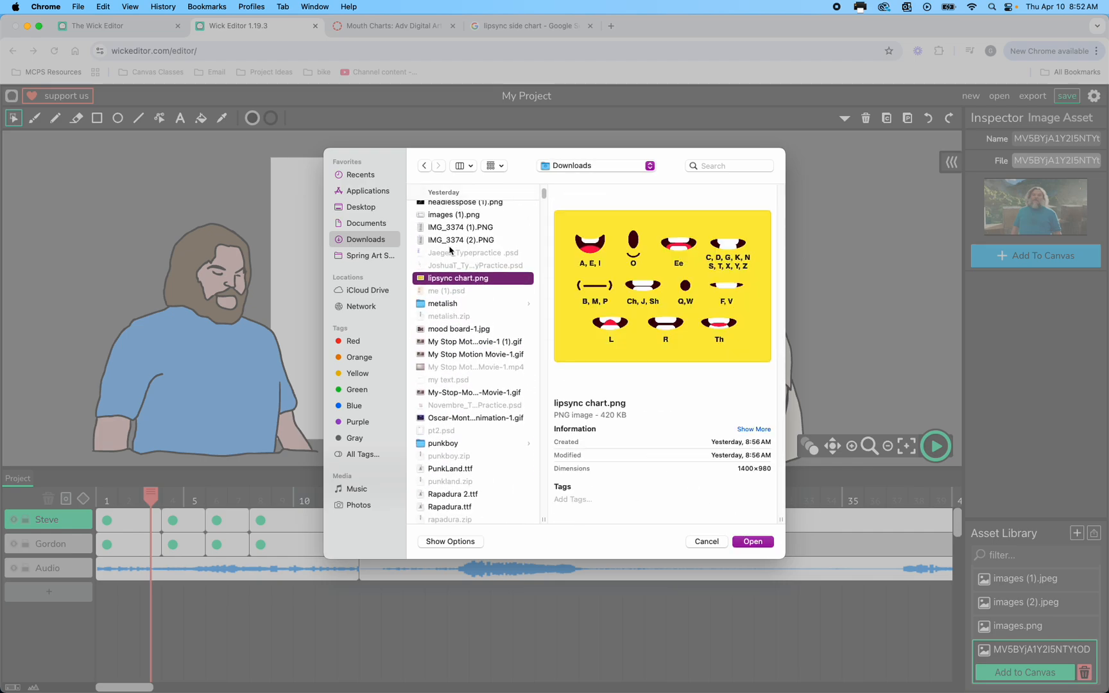
pyautogui.click(454, 251)
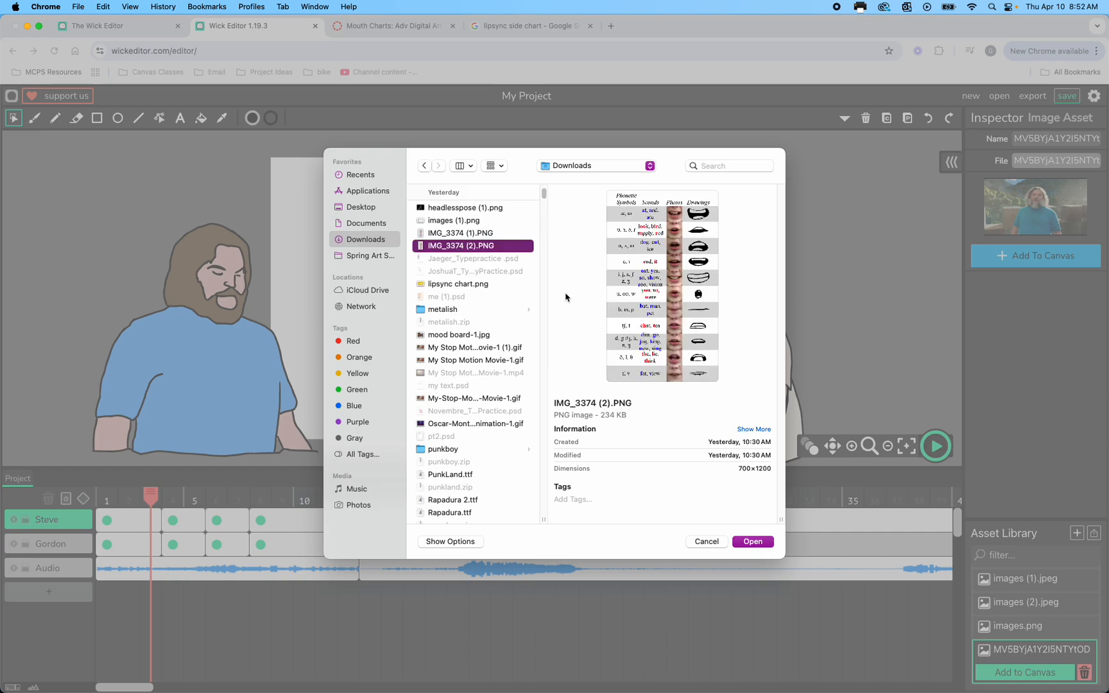
pyautogui.click(764, 545)
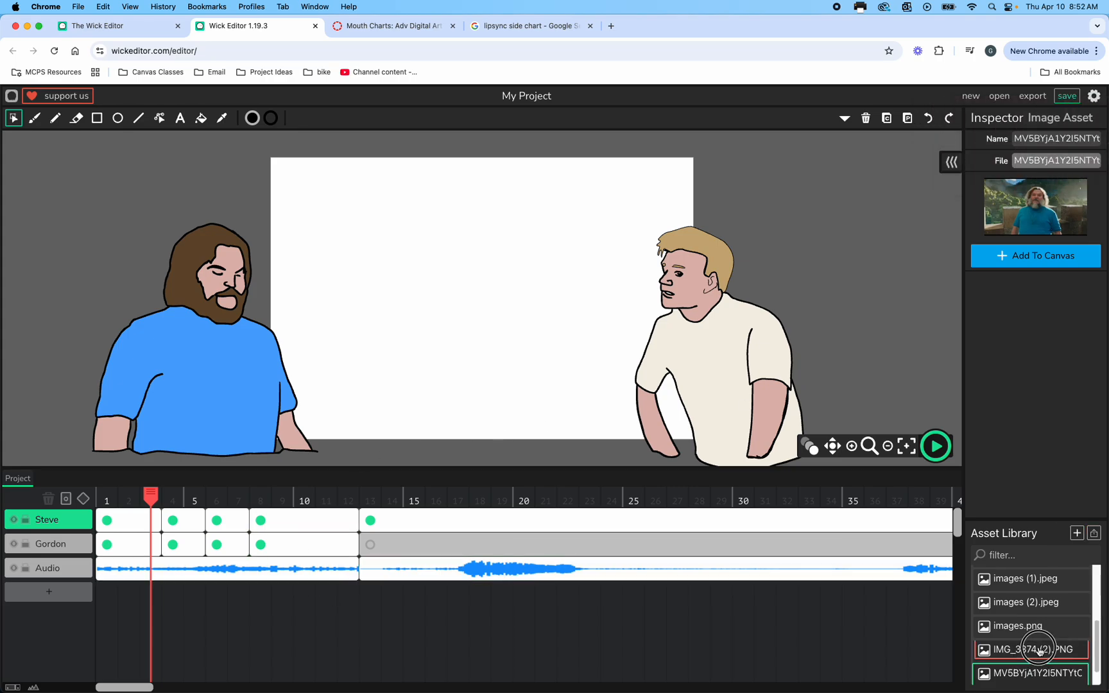
pyautogui.click(1030, 650)
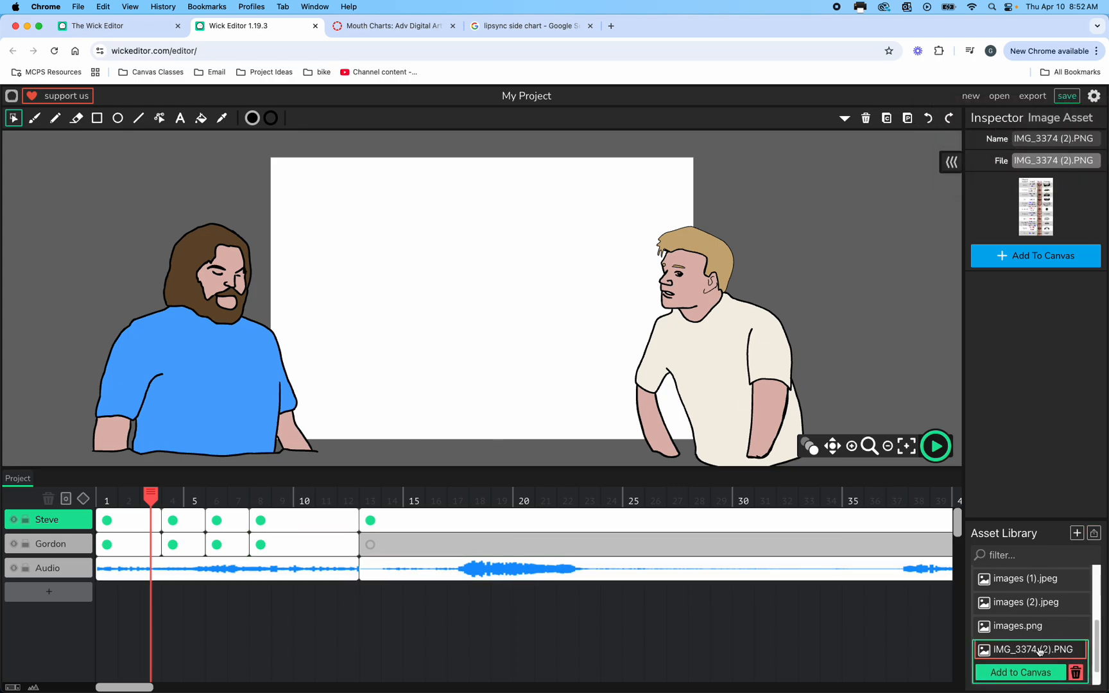
# Step: Add two new layers below the Audio layer
pyautogui.click(60, 591)
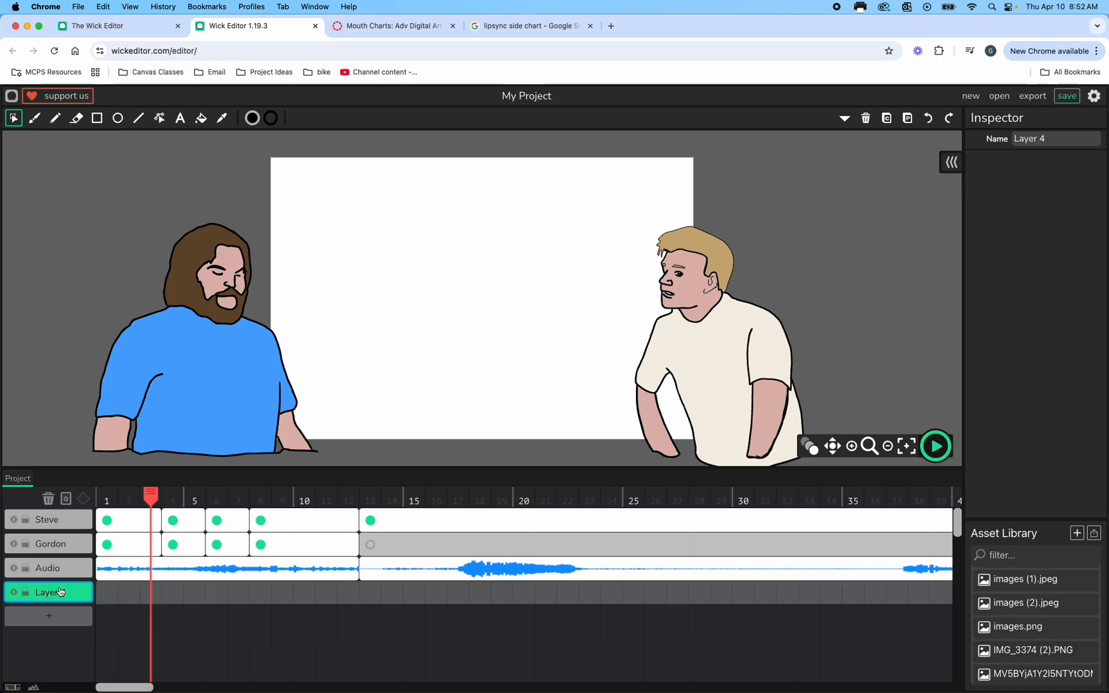
pyautogui.click(64, 616)
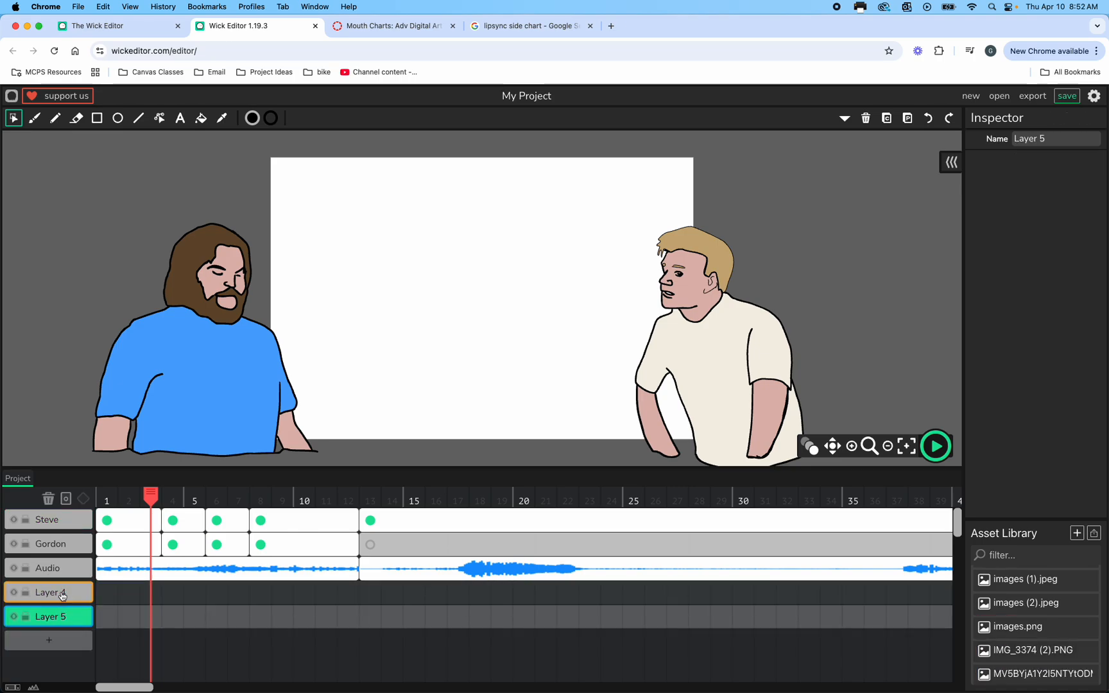
# Step: Try to place the IMG_3374 (2).PNG asset directly on the empty timeline of Layer 5
pyautogui.click(1020, 607)
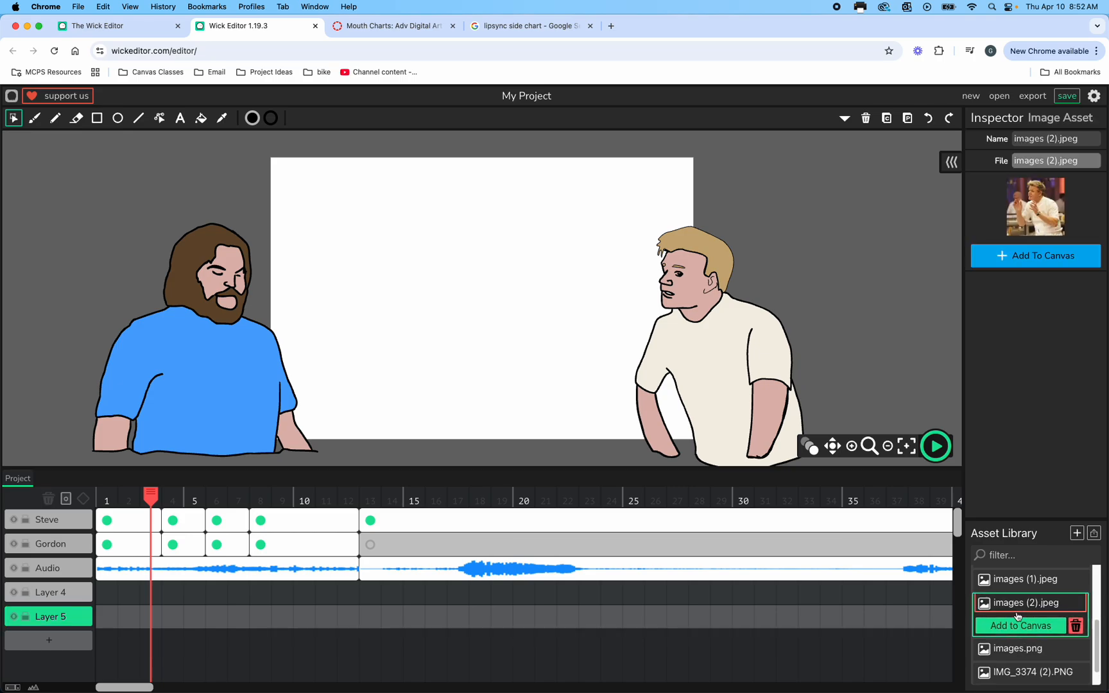
pyautogui.click(1004, 646)
pyautogui.click(1014, 672)
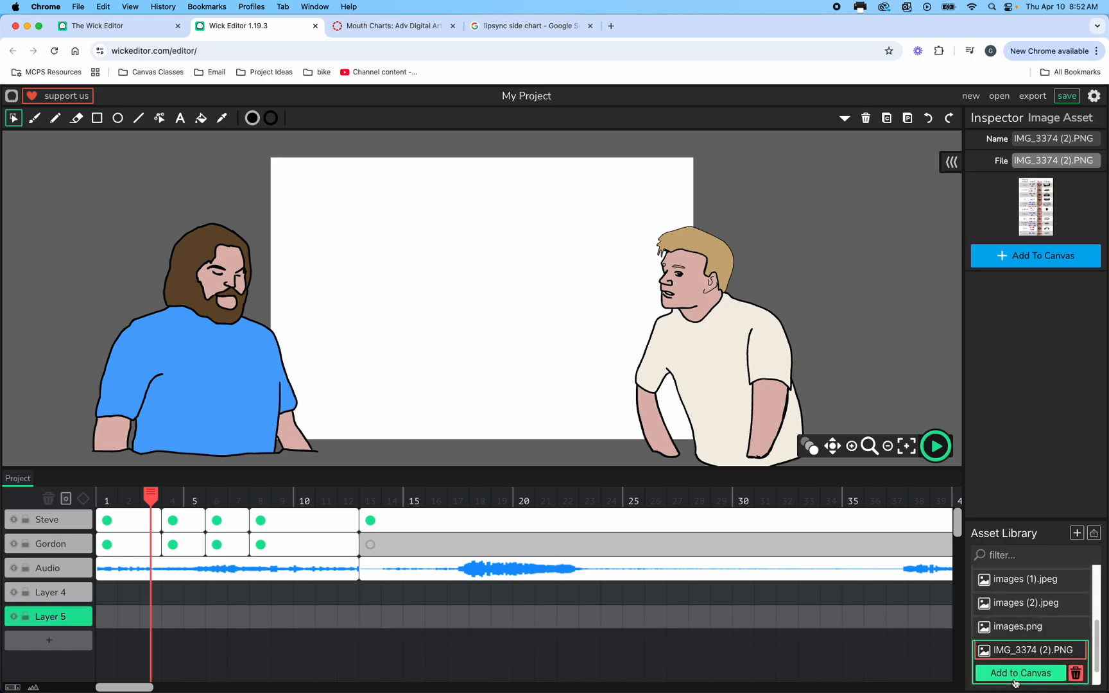
pyautogui.moveTo(1022, 656); pyautogui.dragTo(116, 621)
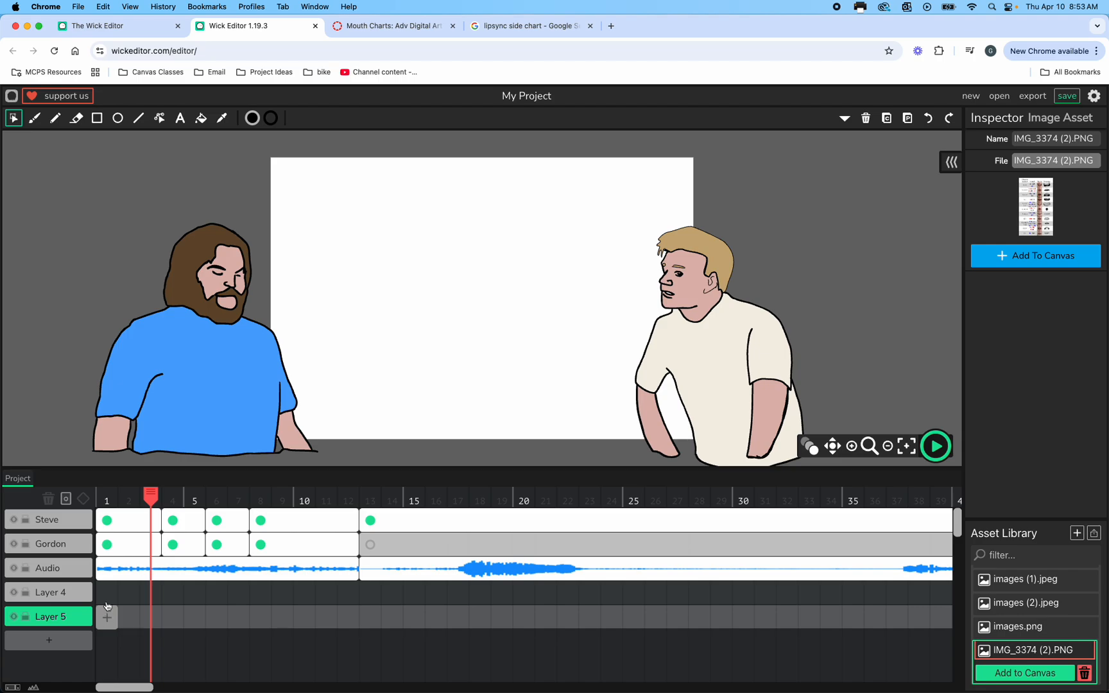
# Step: Create a frame at position 1 on Layer 5 and place IMG_3374 (2).PNG from the Asset Library on the canvas
pyautogui.click(108, 618)
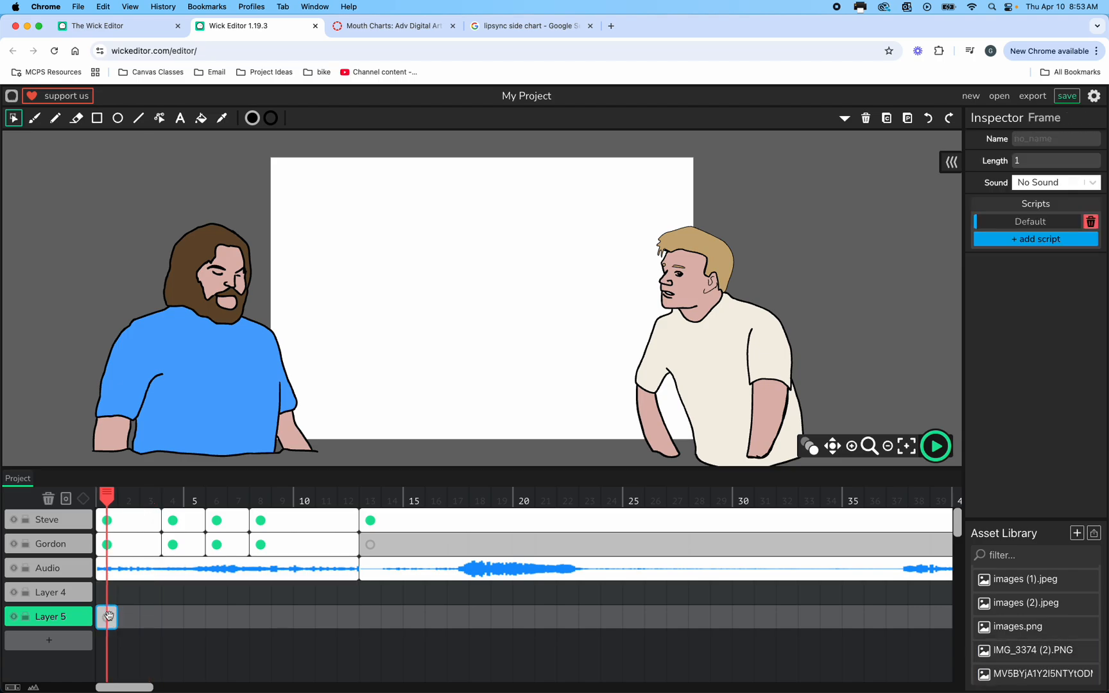
pyautogui.click(1016, 677)
pyautogui.click(1017, 649)
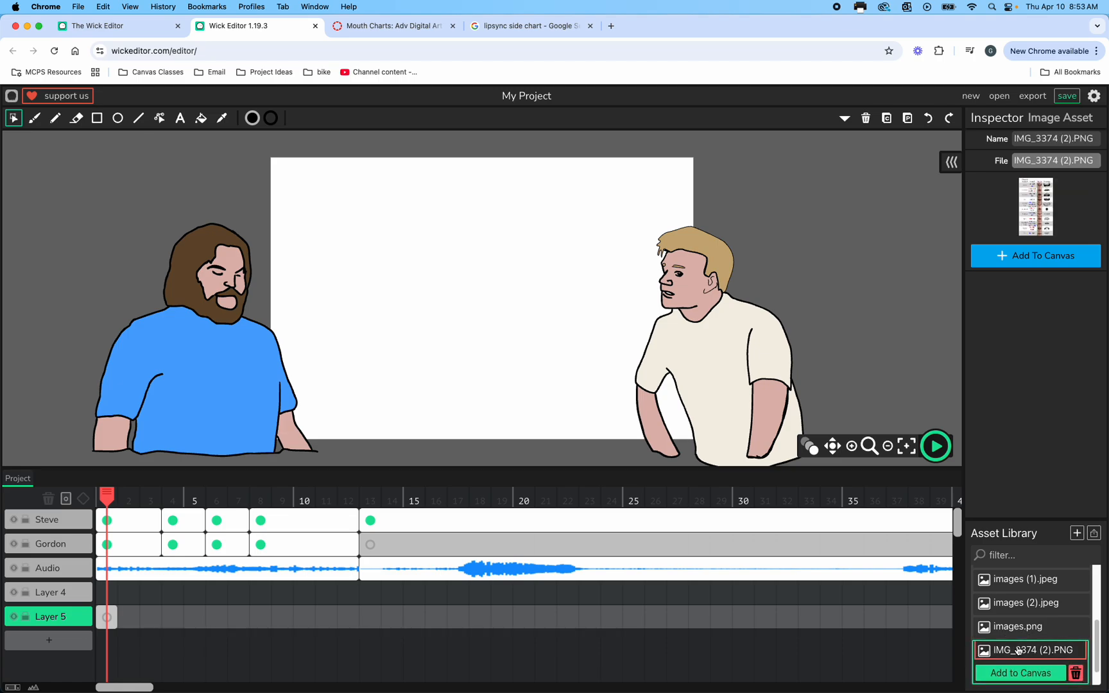
pyautogui.moveTo(1017, 648); pyautogui.dragTo(68, 356)
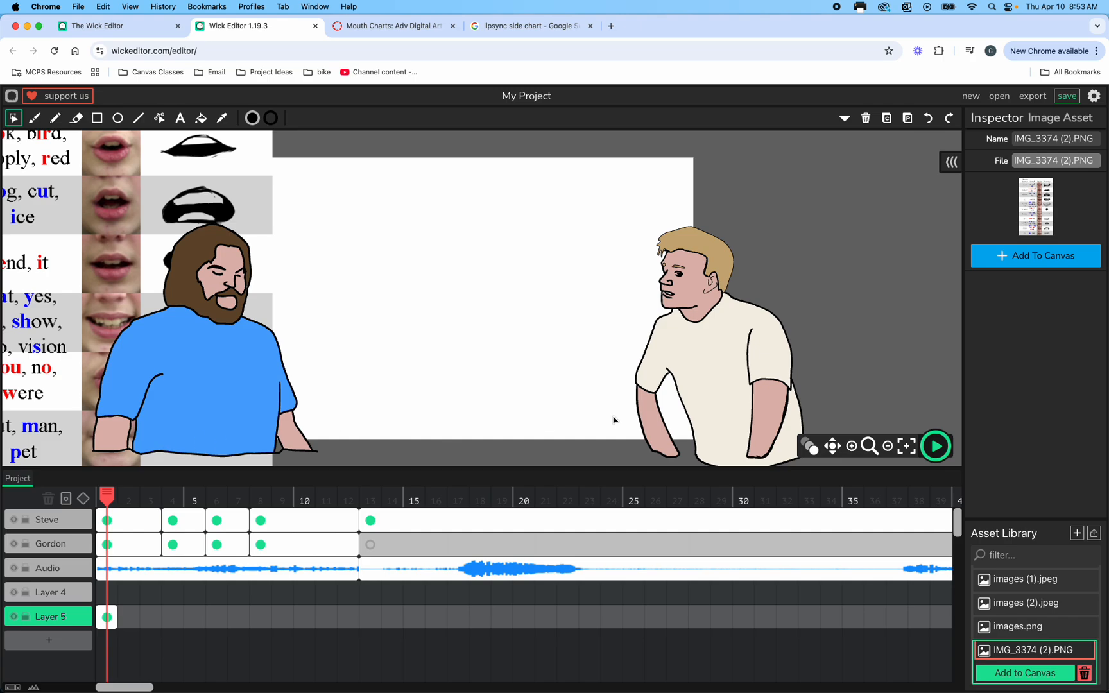
# Step: Move the mouth chart off the stage to the left of Steve so it no longer overlaps him
pyautogui.click(888, 446)
pyautogui.click(888, 446)
pyautogui.click(887, 446)
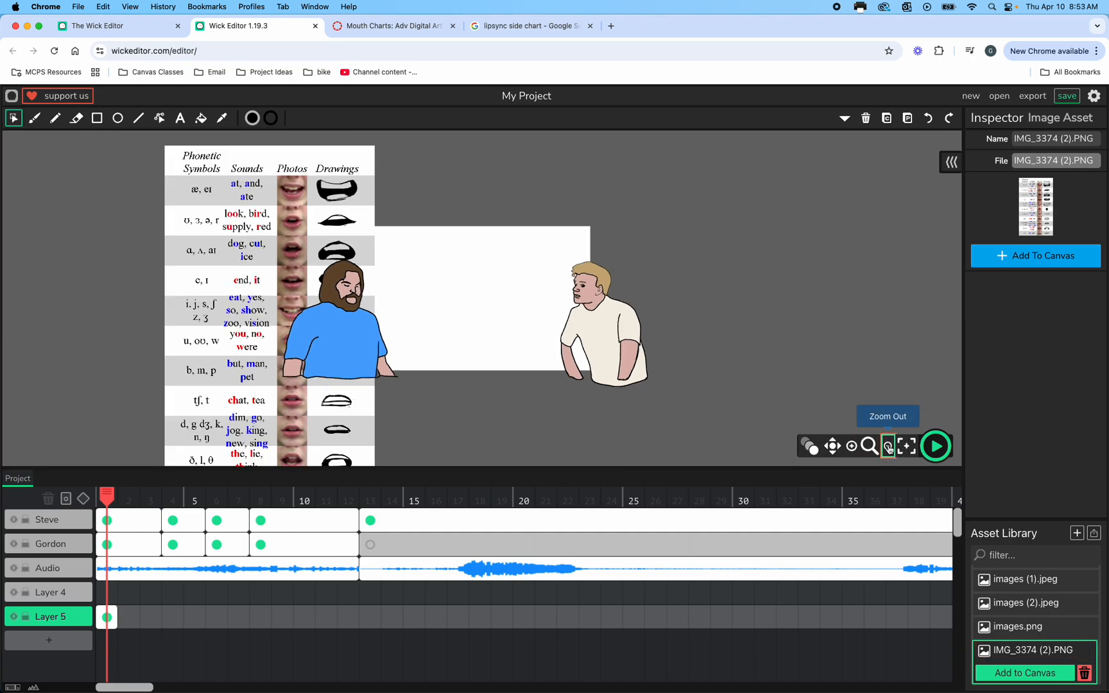
pyautogui.click(245, 301)
pyautogui.moveTo(245, 301); pyautogui.dragTo(128, 275)
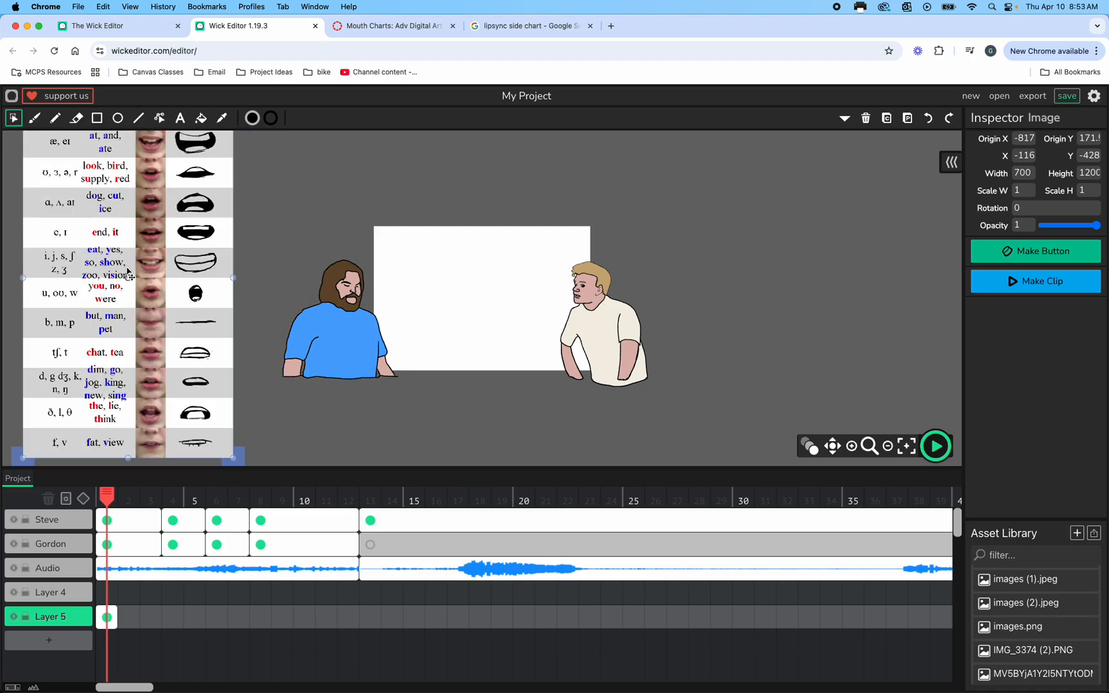
pyautogui.moveTo(174, 347); pyautogui.dragTo(147, 347)
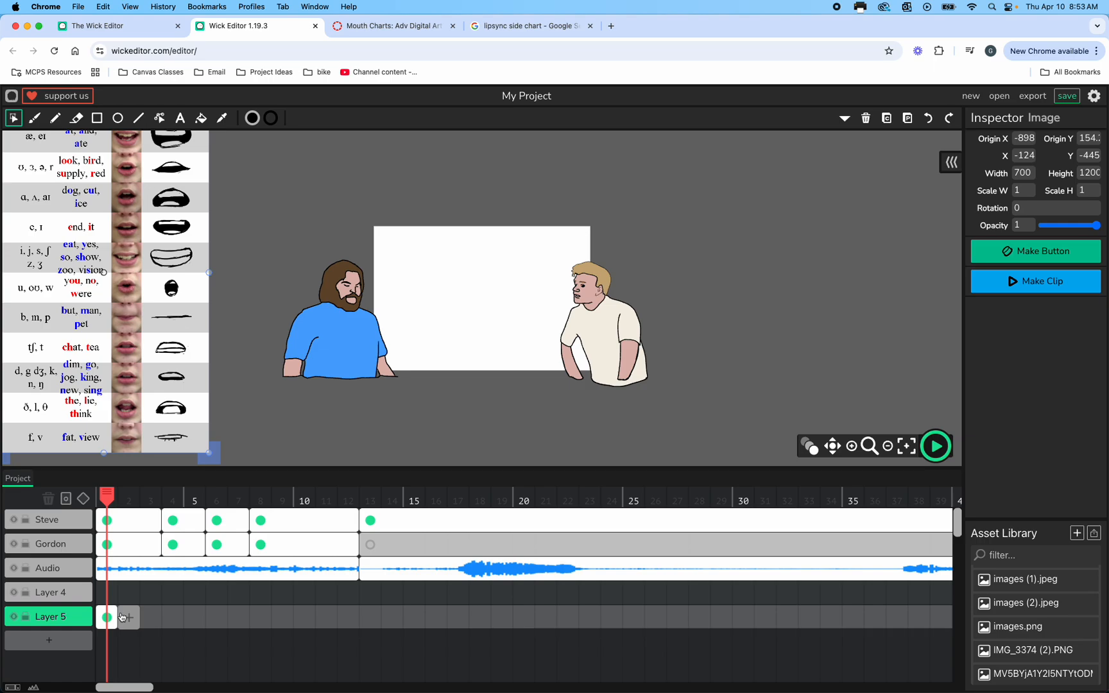
# Step: Extend the mouth chart's frame on Layer 5 to a length of 84 frames
pyautogui.click(395, 496)
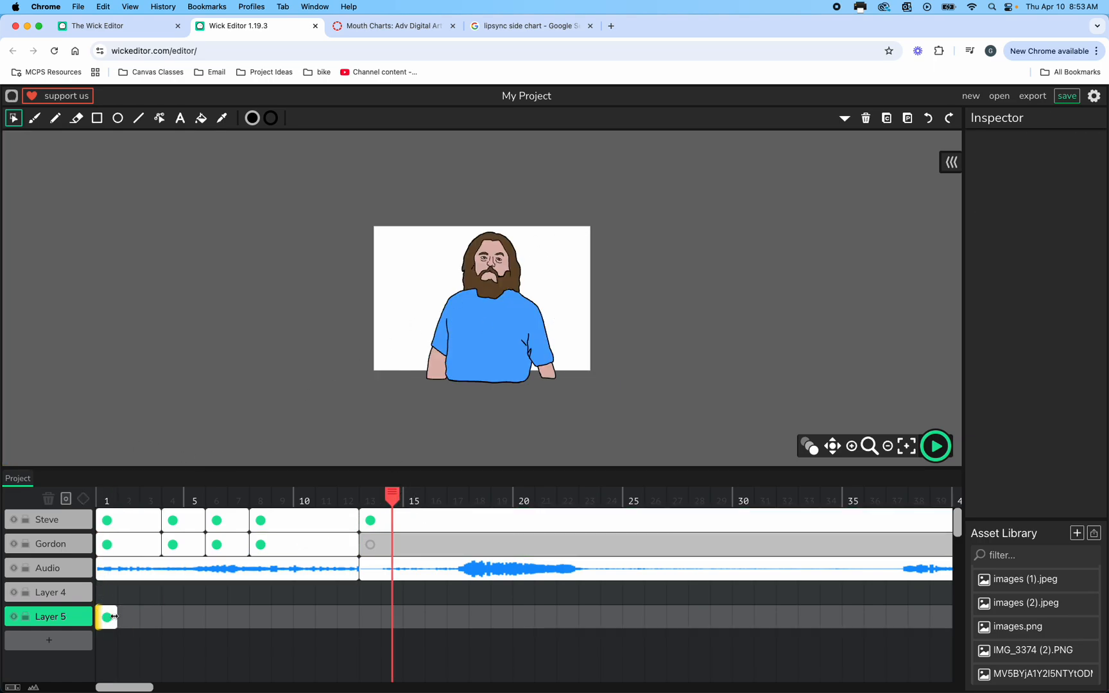
pyautogui.moveTo(113, 617); pyautogui.dragTo(576, 628)
pyautogui.moveTo(616, 623); pyautogui.dragTo(582, 618)
pyautogui.hscroll(-3, 421, 614)
pyautogui.hscroll(-15, 423, 616)
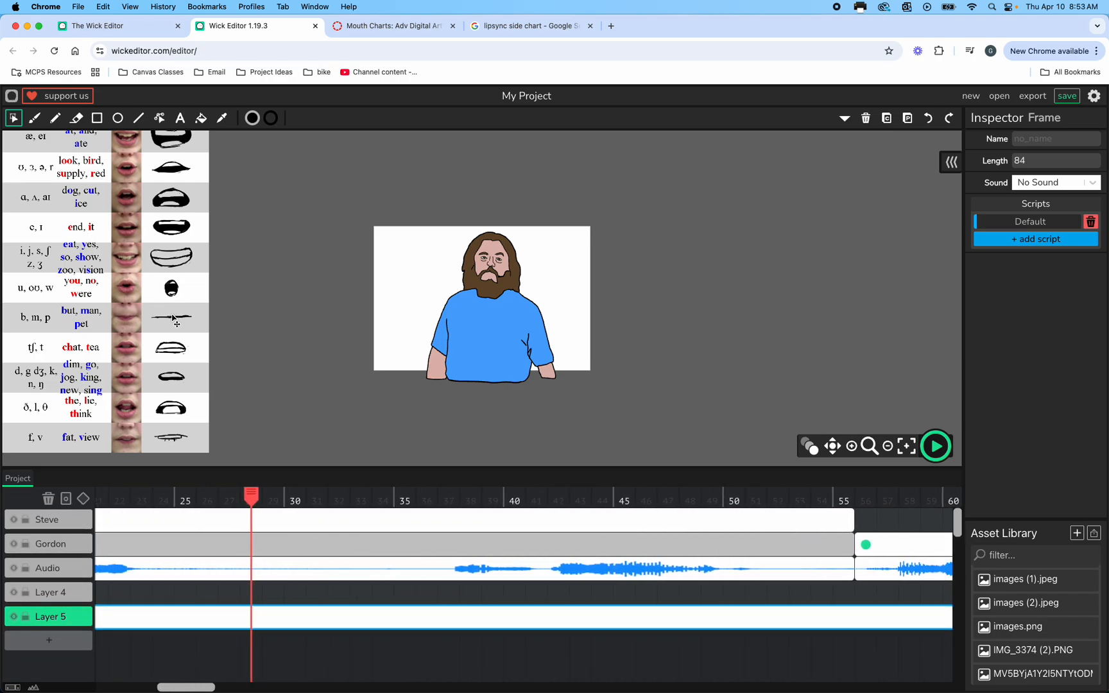
# Step: Set the mouth chart's opacity to 0.31, shrink it to about 258 by 560 and place it beside the stage
pyautogui.hscroll(-2, 238, 573)
pyautogui.click(74, 376)
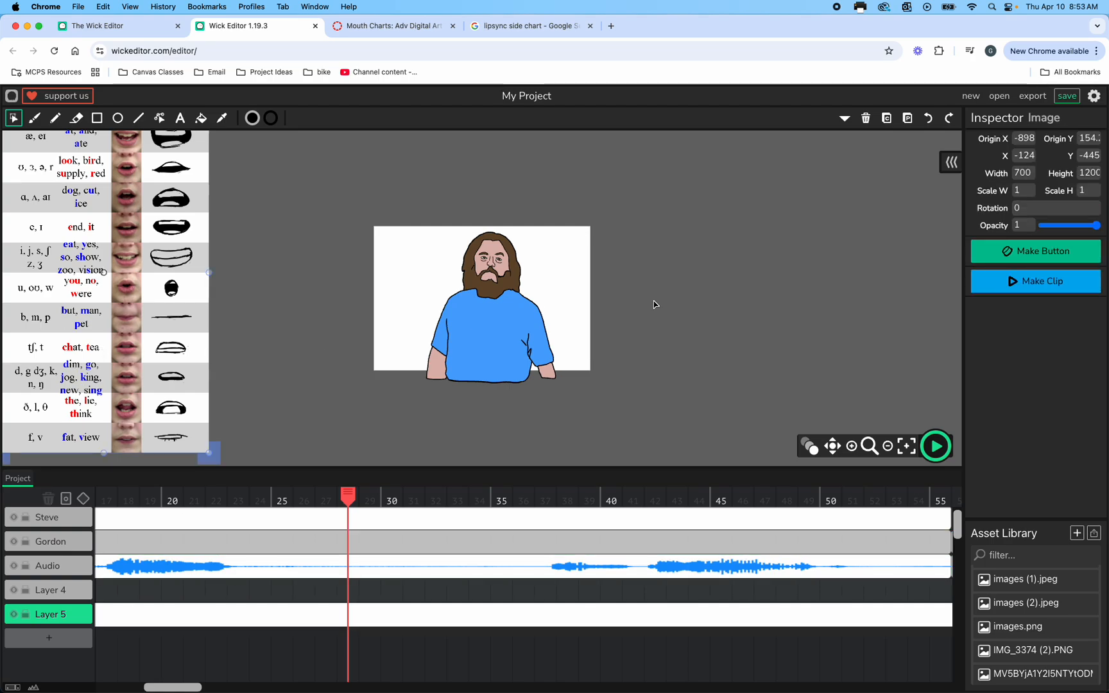
pyautogui.moveTo(1093, 226); pyautogui.dragTo(1059, 226)
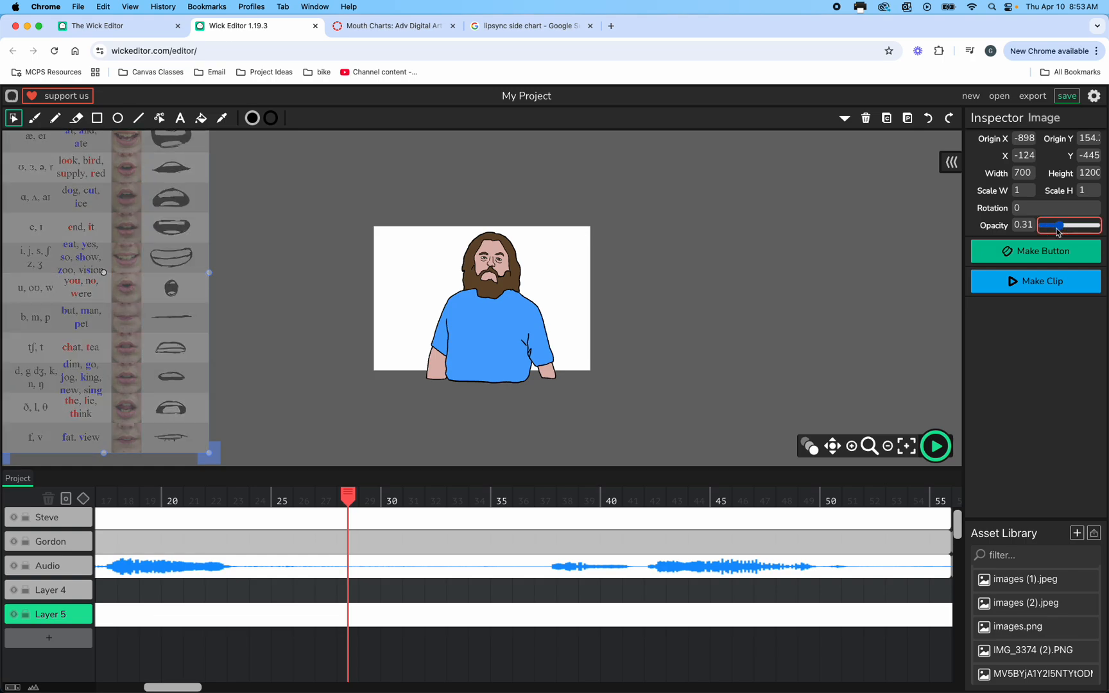
pyautogui.moveTo(208, 452); pyautogui.dragTo(174, 401)
pyautogui.moveTo(135, 334); pyautogui.dragTo(471, 354)
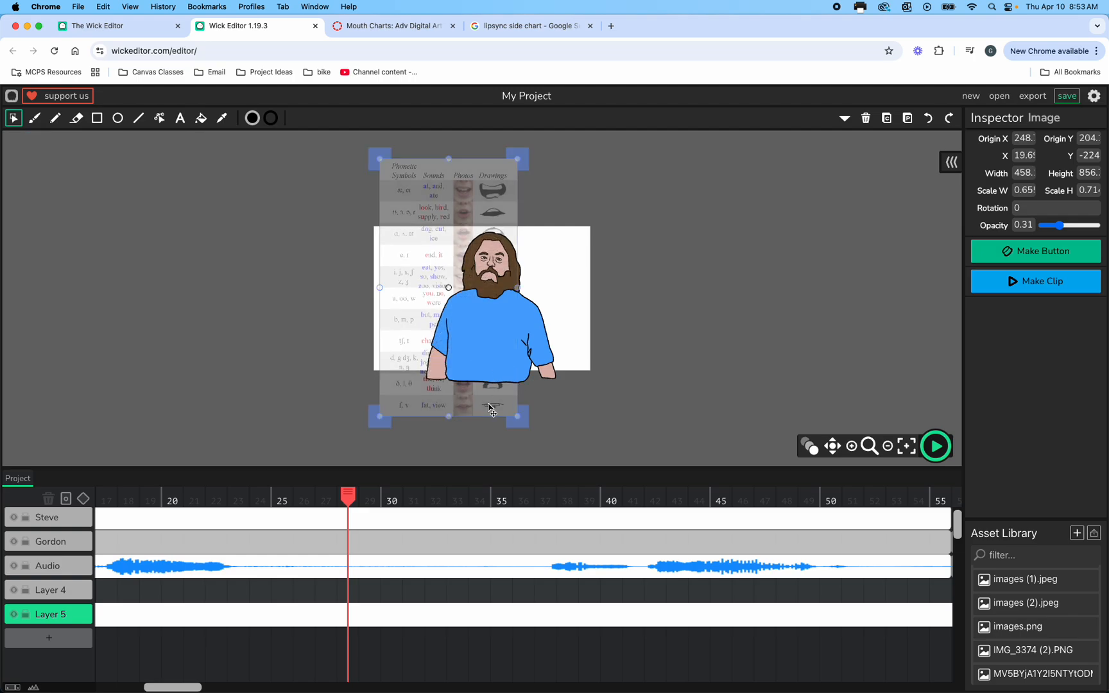
pyautogui.moveTo(485, 404); pyautogui.dragTo(347, 353)
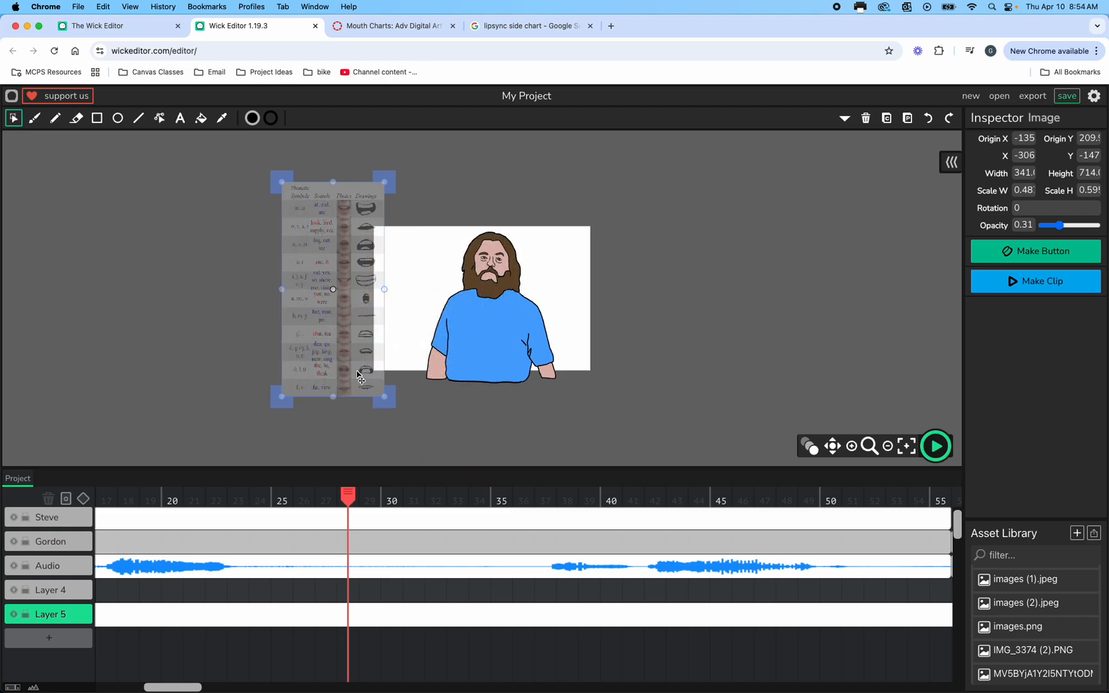
pyautogui.moveTo(384, 398); pyautogui.dragTo(263, 349)
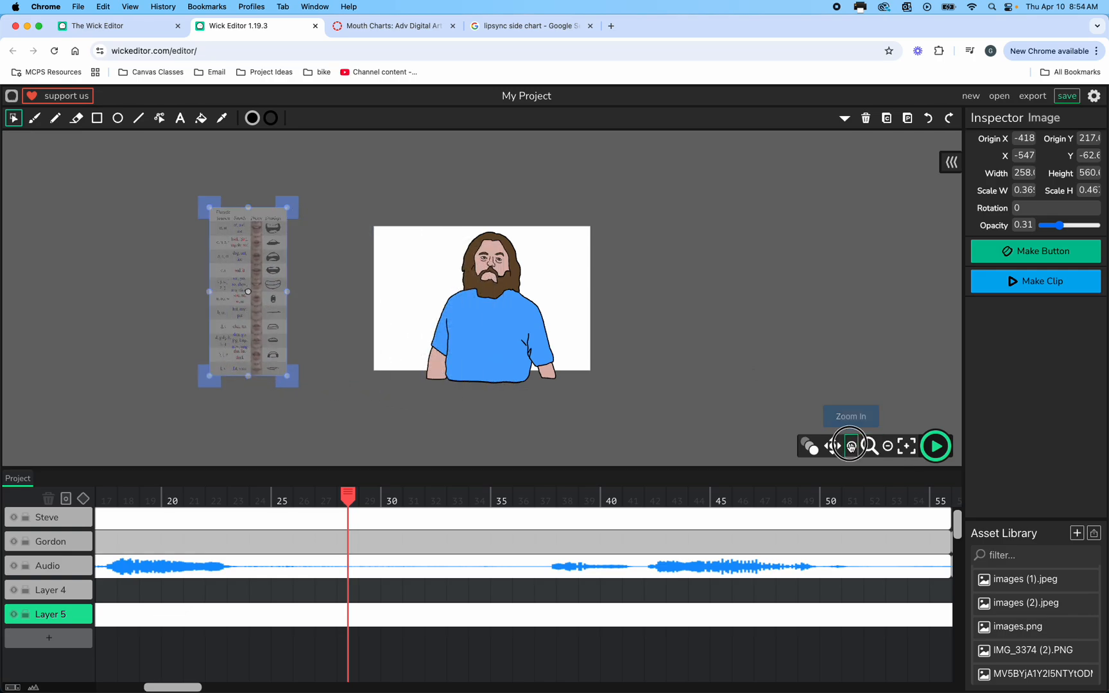
# Step: Set the mouth chart's opacity to 0.48, lock Layer 5 and deselect the chart
pyautogui.click(852, 445)
pyautogui.click(832, 445)
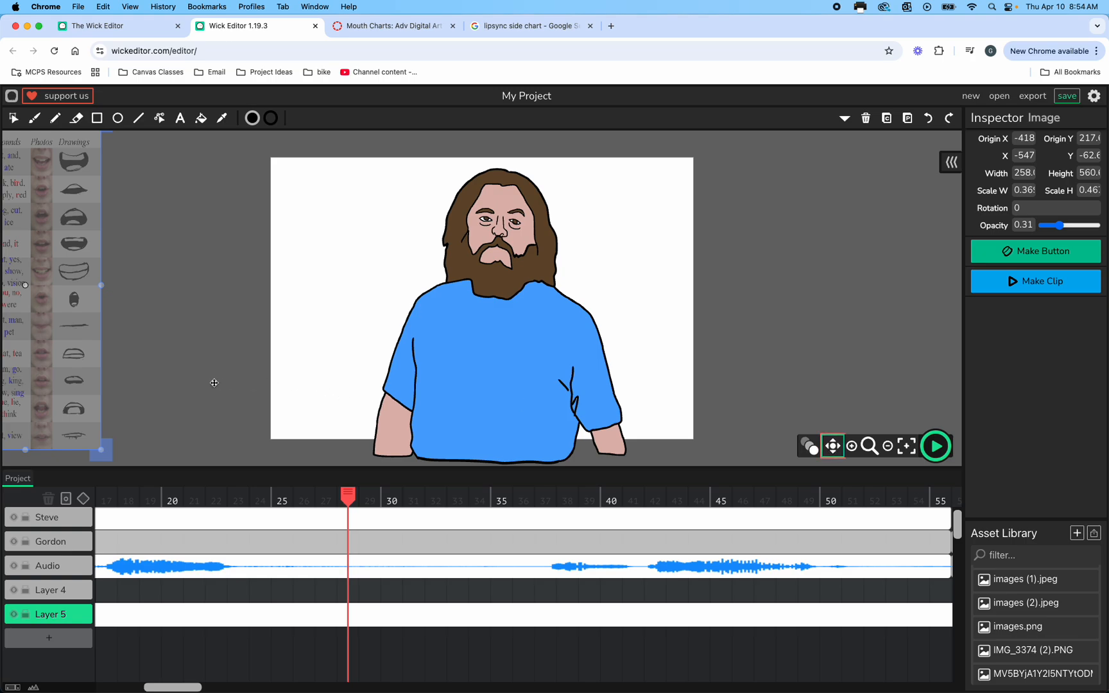
pyautogui.moveTo(213, 383); pyautogui.dragTo(505, 406)
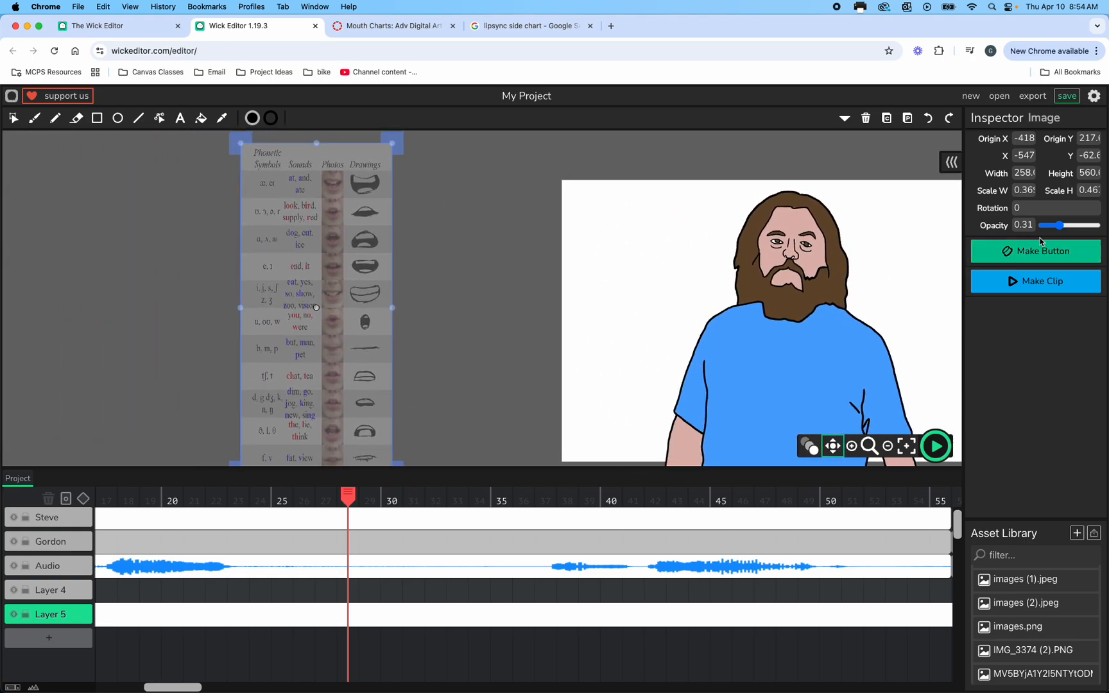
pyautogui.moveTo(1059, 229); pyautogui.dragTo(1069, 230)
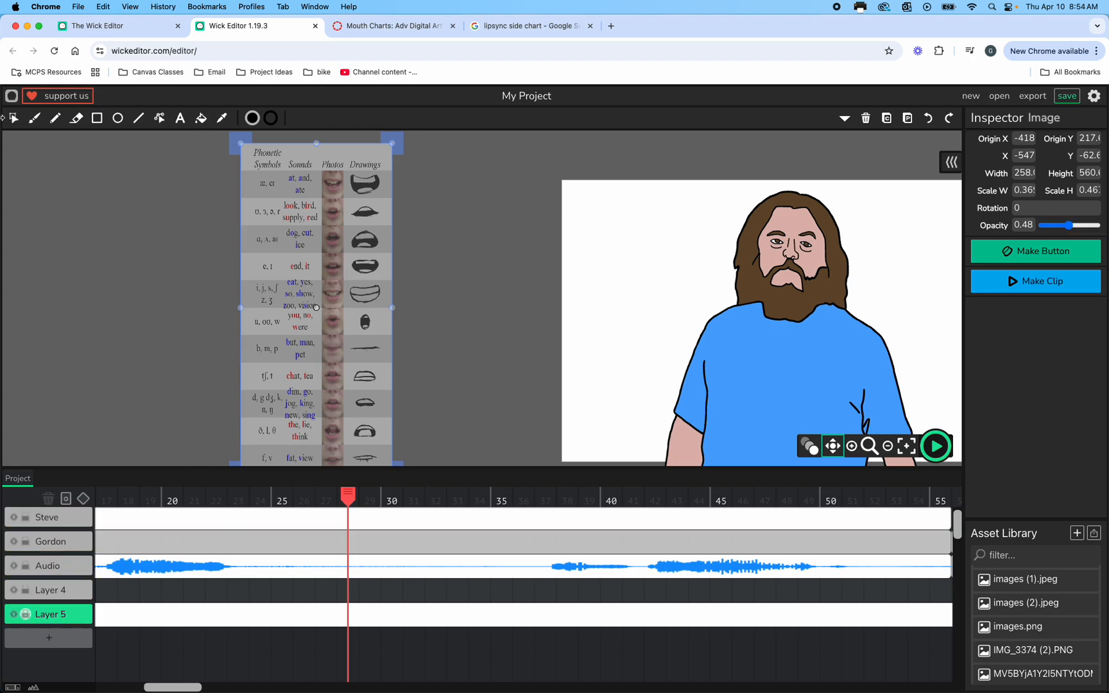
pyautogui.click(135, 213)
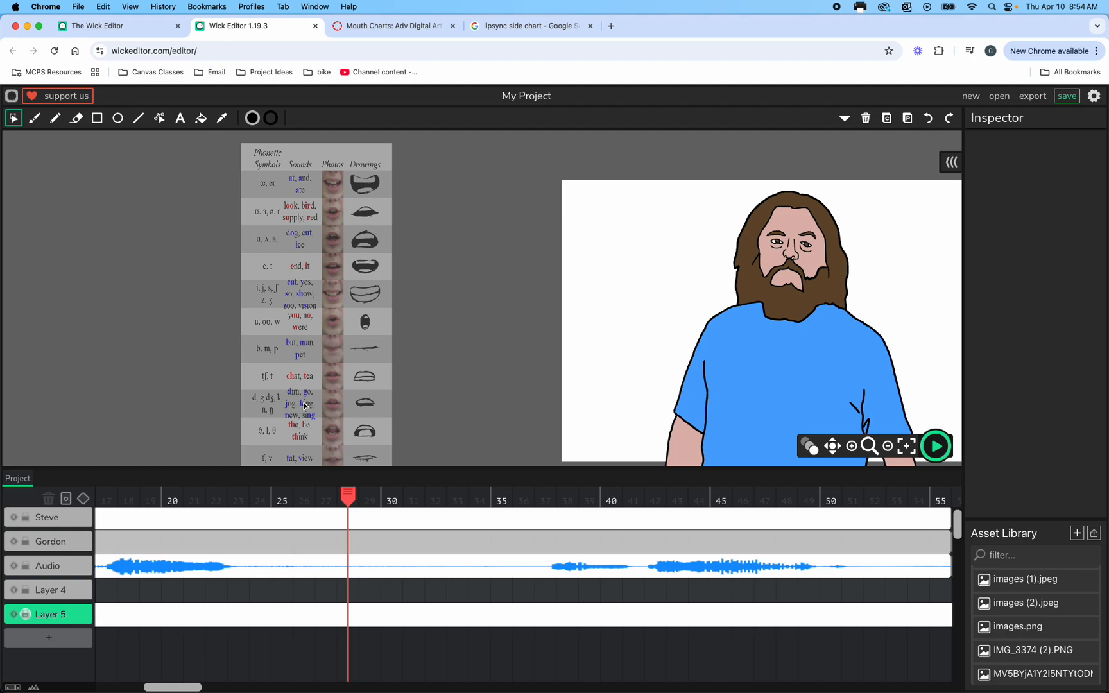
# Step: Create an empty one-frame frame at position 1 on Layer 4
pyautogui.click(51, 589)
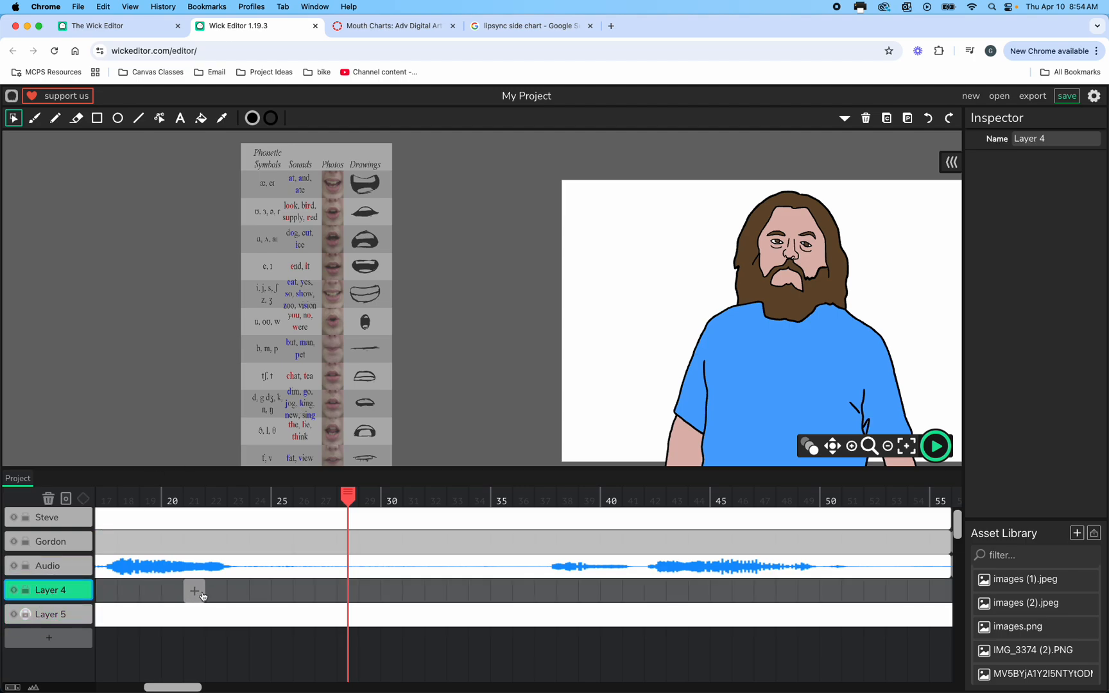
pyautogui.hscroll(-2, 203, 596)
pyautogui.hscroll(-6, 203, 596)
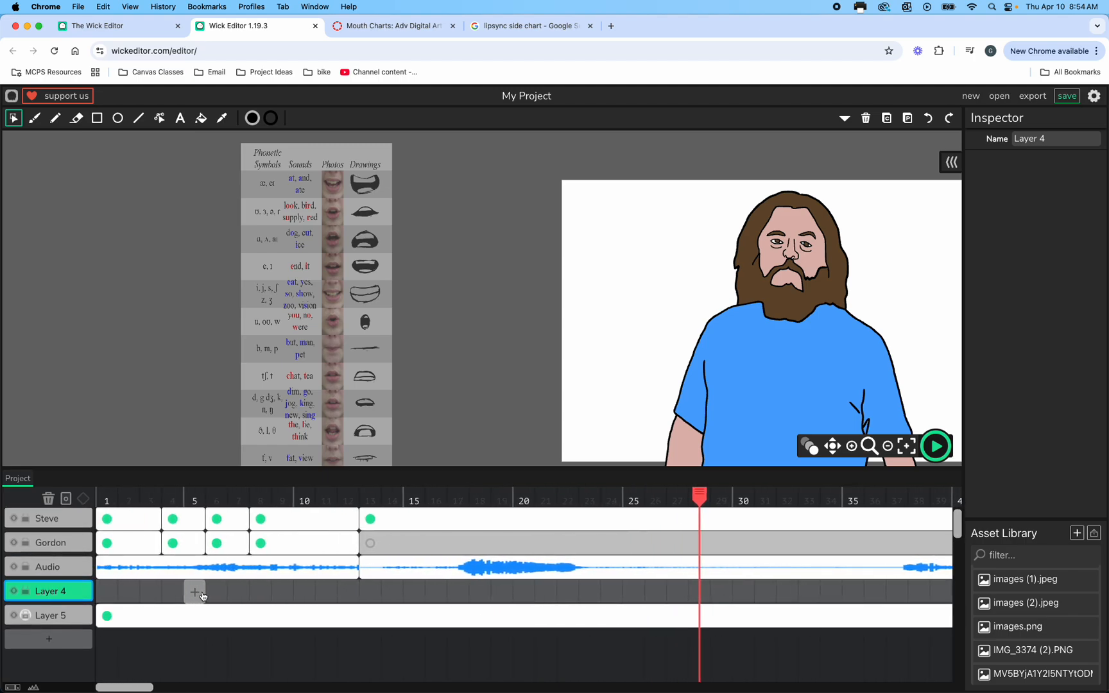
pyautogui.click(109, 585)
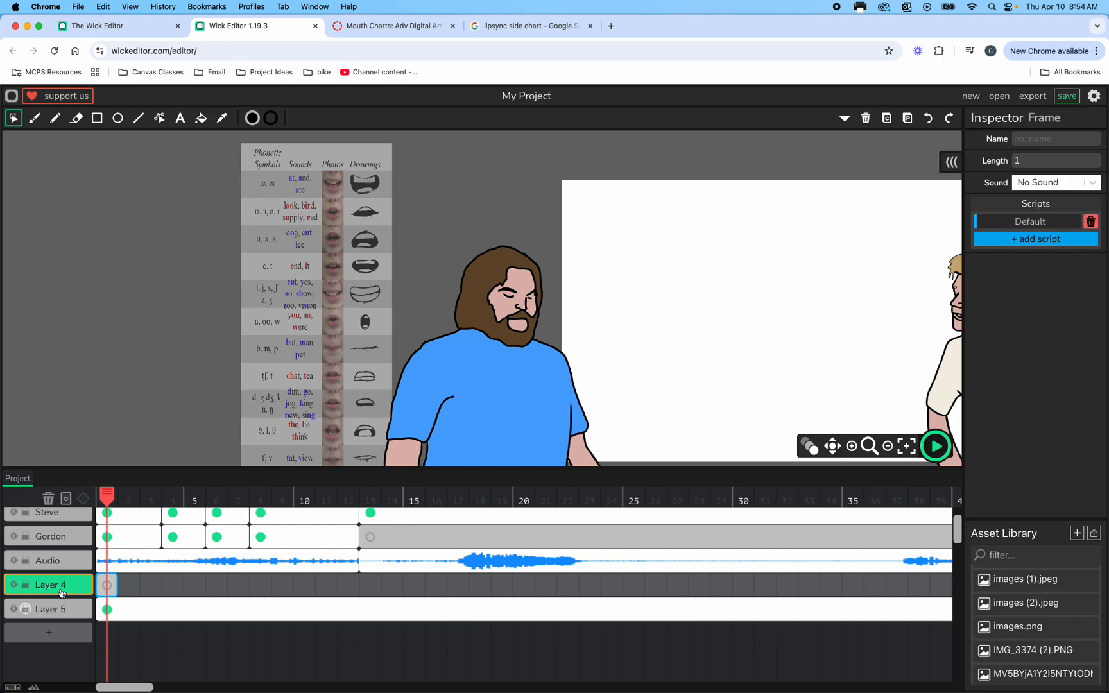
# Step: Extend the empty frame on Layer 4 to a length of 84 frames
pyautogui.scroll(1, 62, 593)
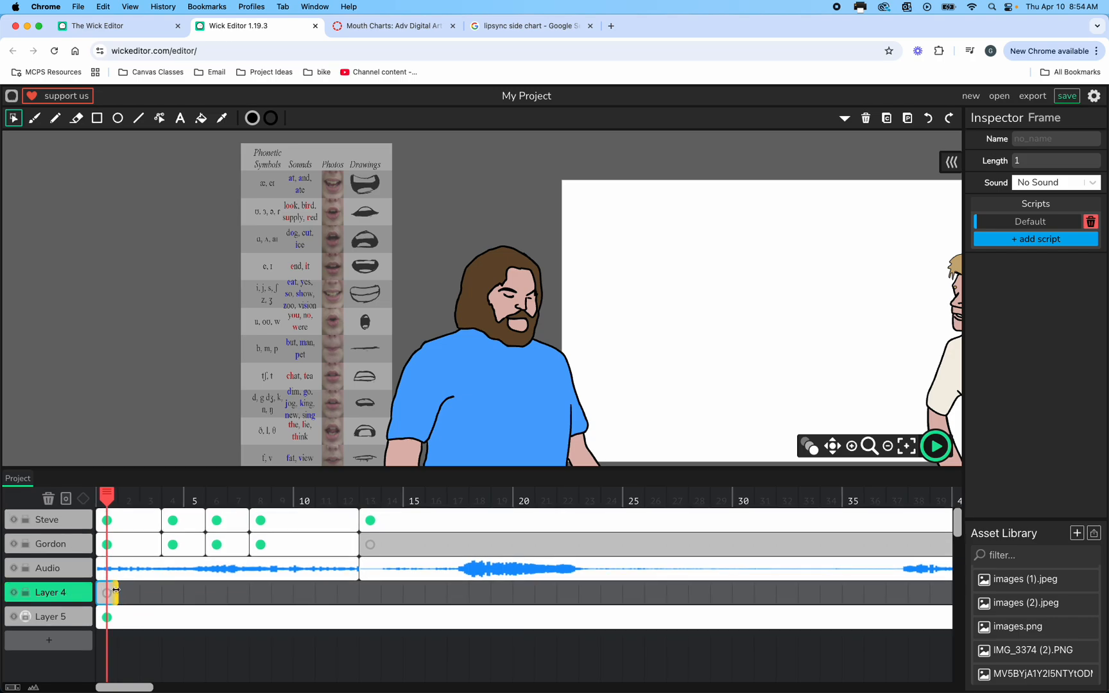
pyautogui.moveTo(115, 590); pyautogui.dragTo(616, 595)
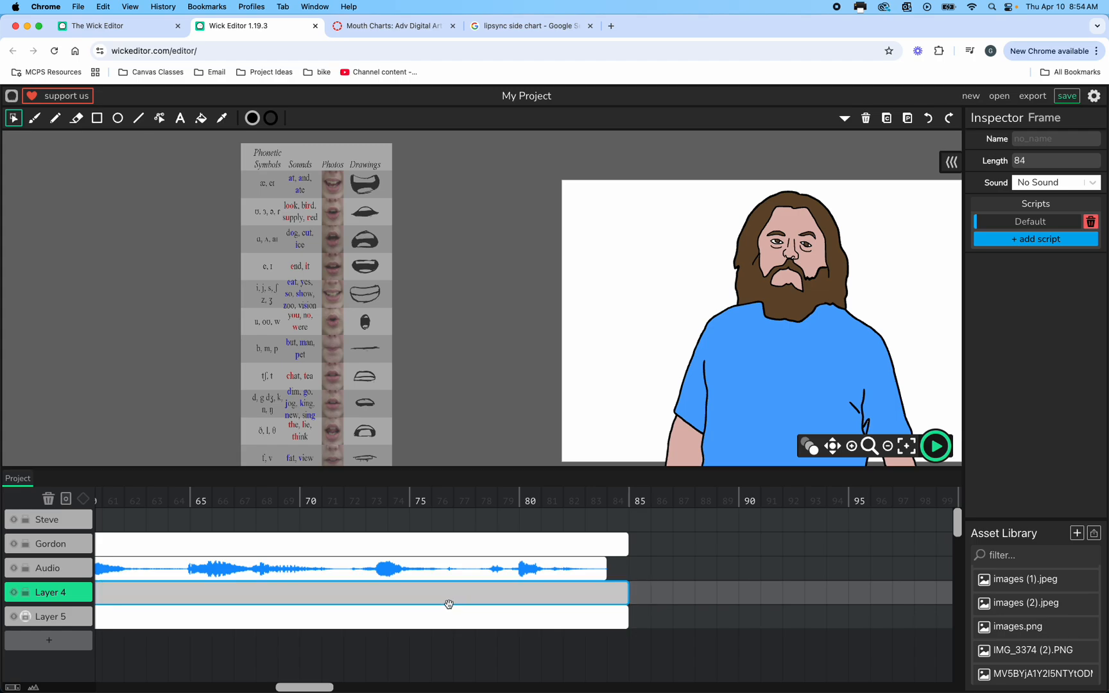
pyautogui.hscroll(-10, 449, 602)
pyautogui.hscroll(-5, 448, 603)
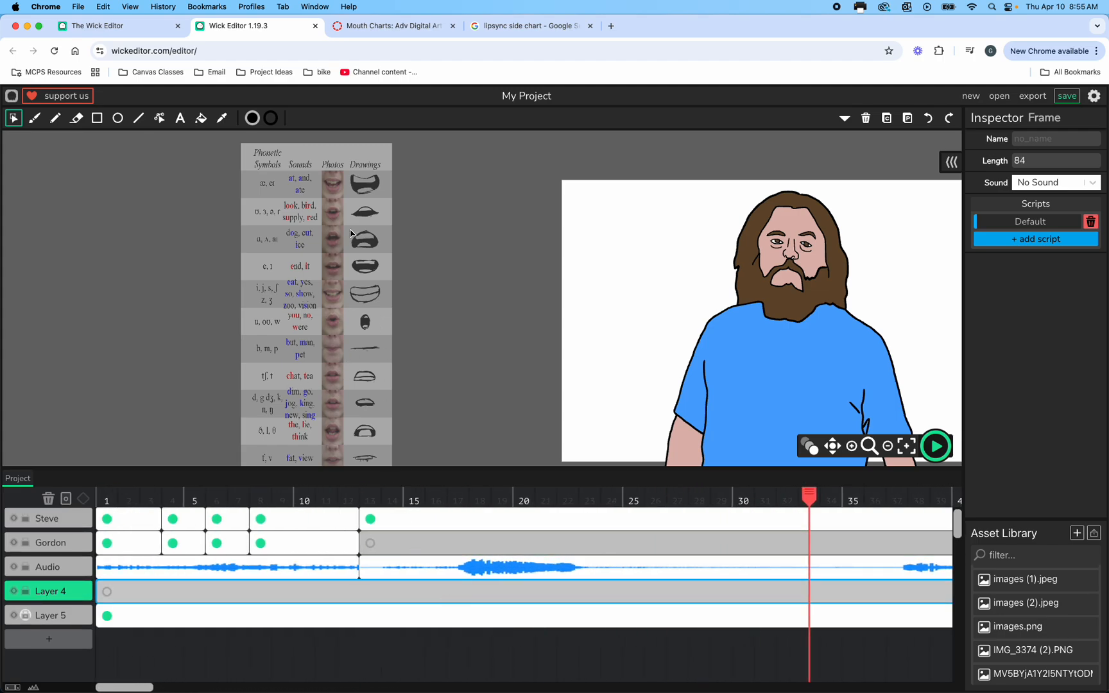
# Step: Examine the mouth chart's phonetic symbols, example sounds, photos and drawings beside the stage
pyautogui.scroll(-3, 351, 232)
pyautogui.scroll(1, 351, 232)
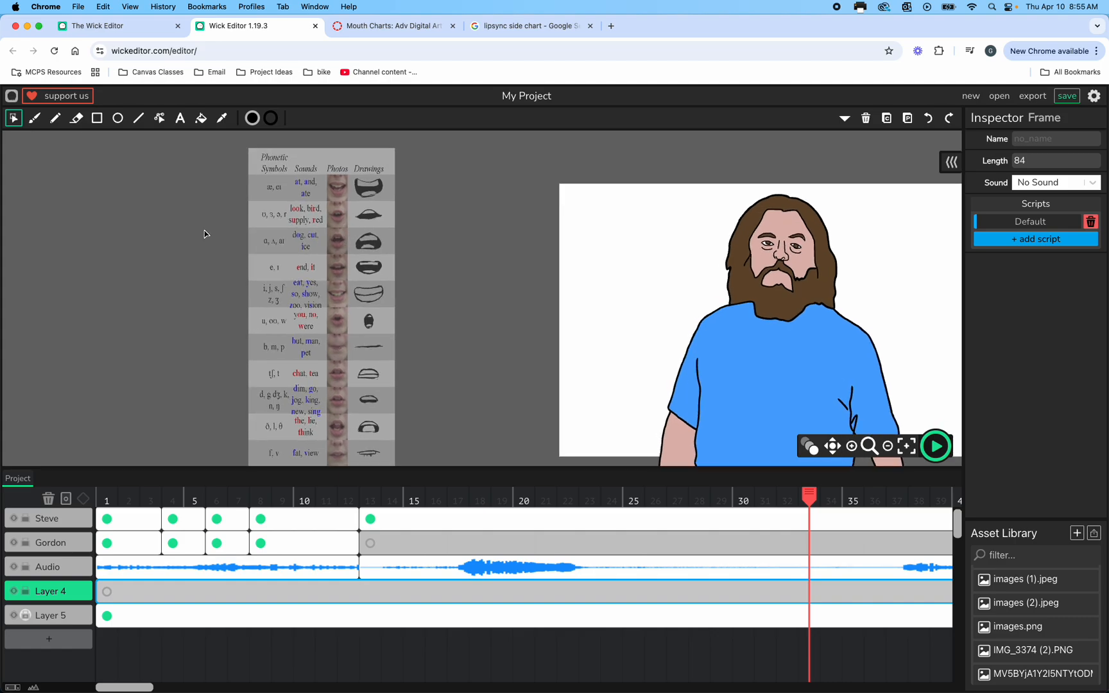
pyautogui.scroll(2, 197, 228)
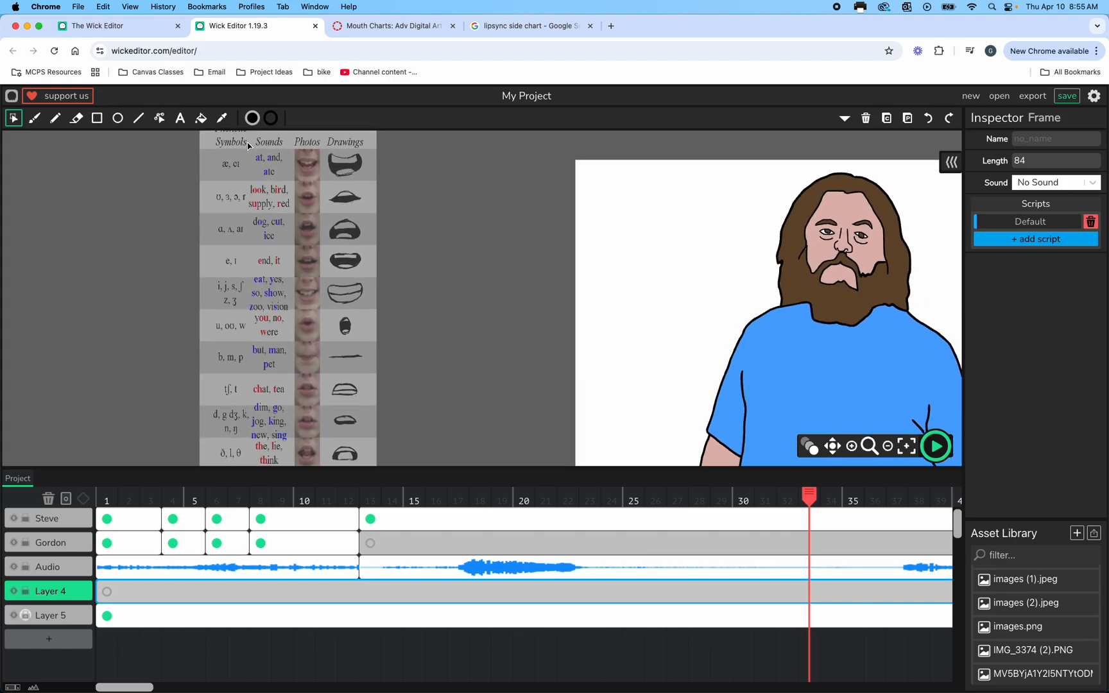
pyautogui.scroll(-1, 232, 177)
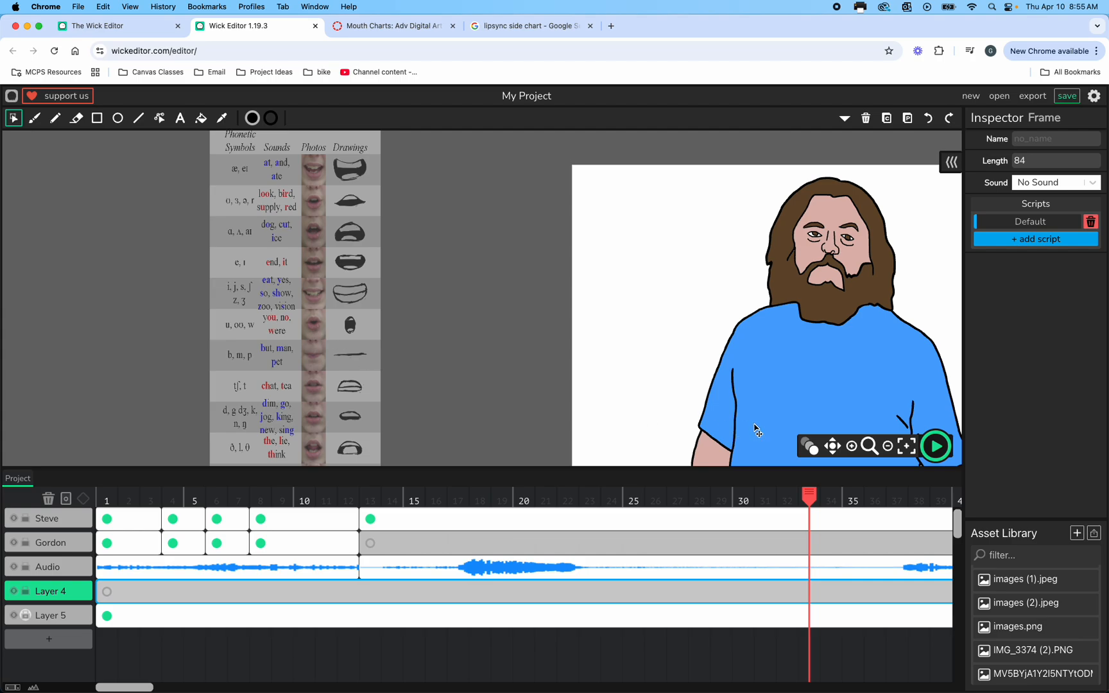
pyautogui.click(828, 445)
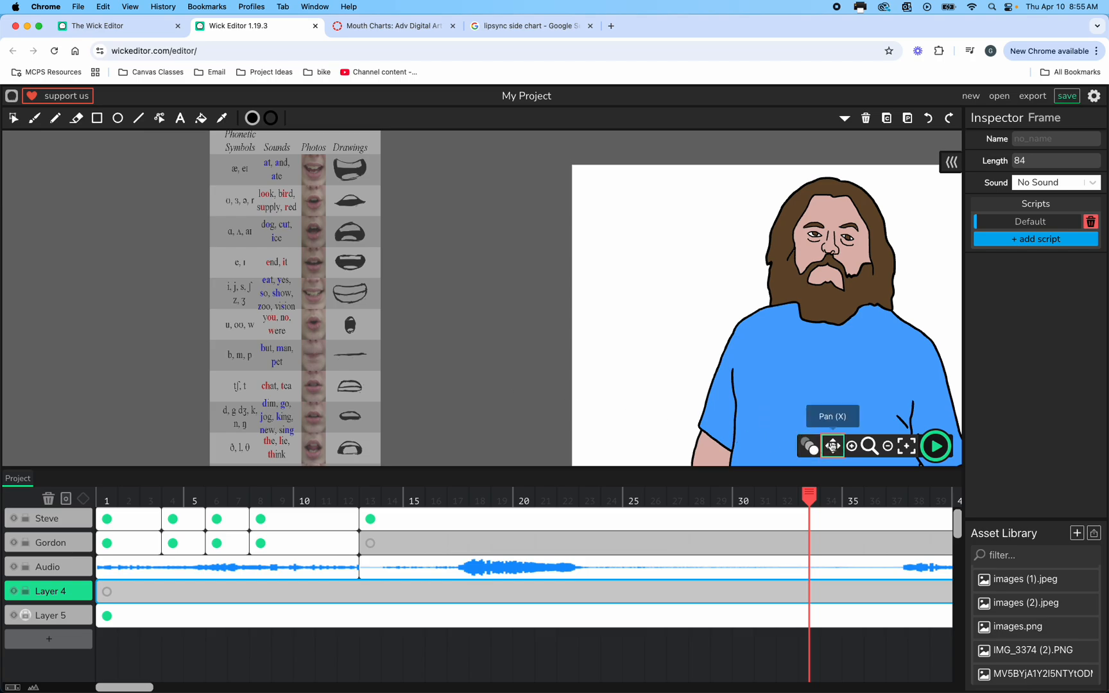
pyautogui.moveTo(194, 263); pyautogui.dragTo(244, 282)
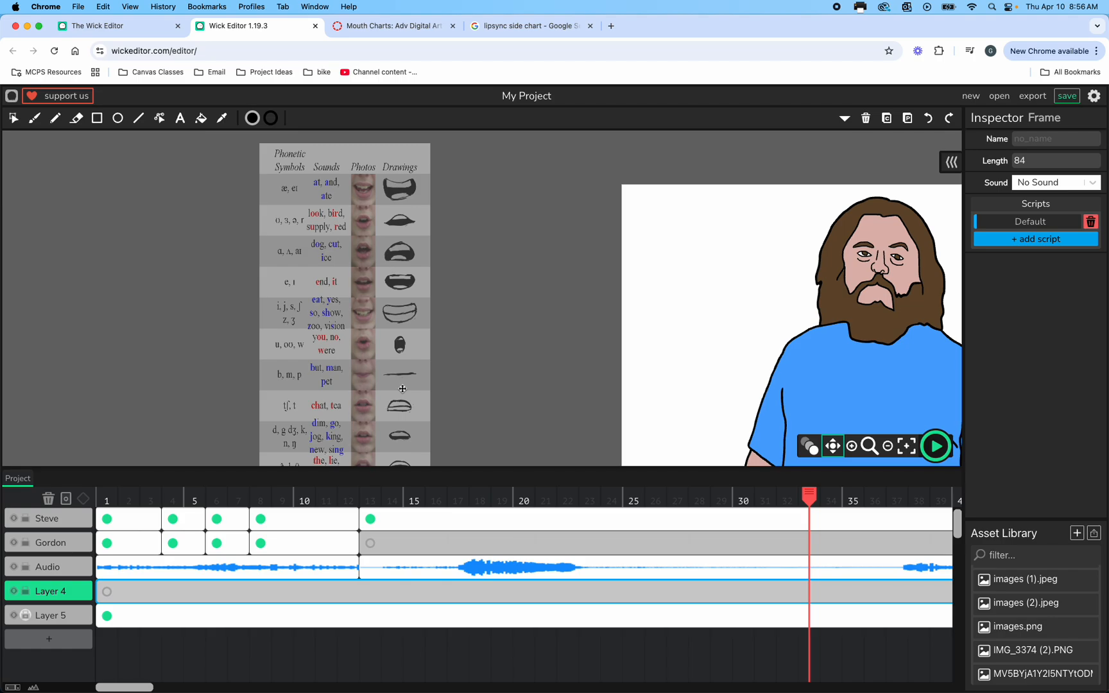
pyautogui.scroll(-5, 402, 389)
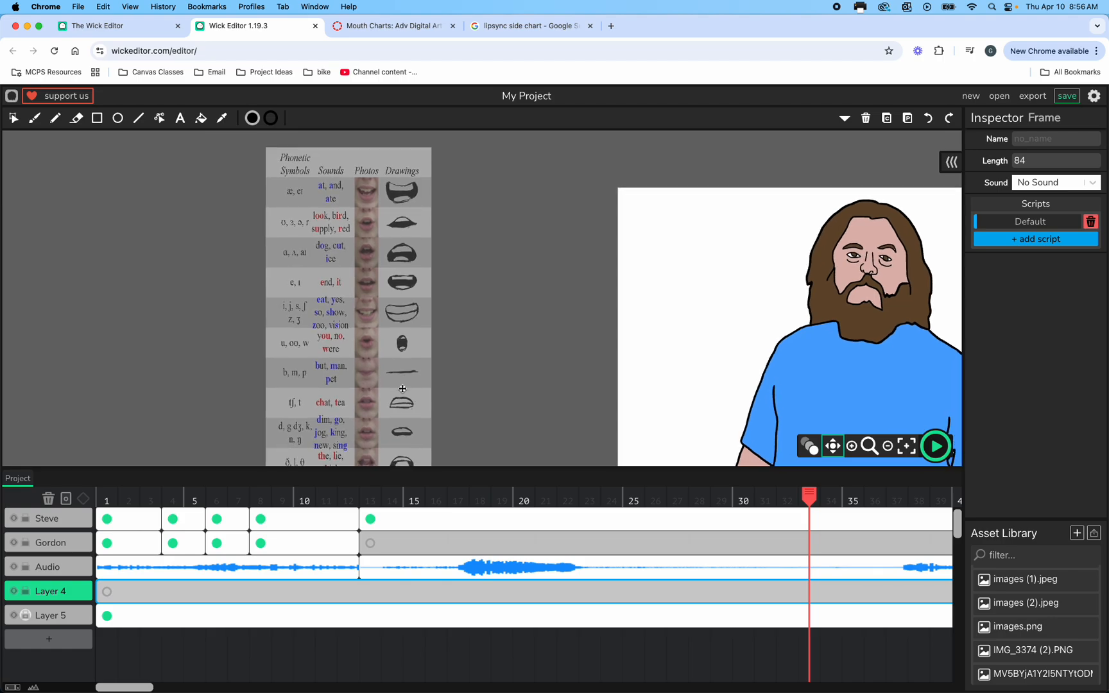
pyautogui.scroll(-2, 403, 389)
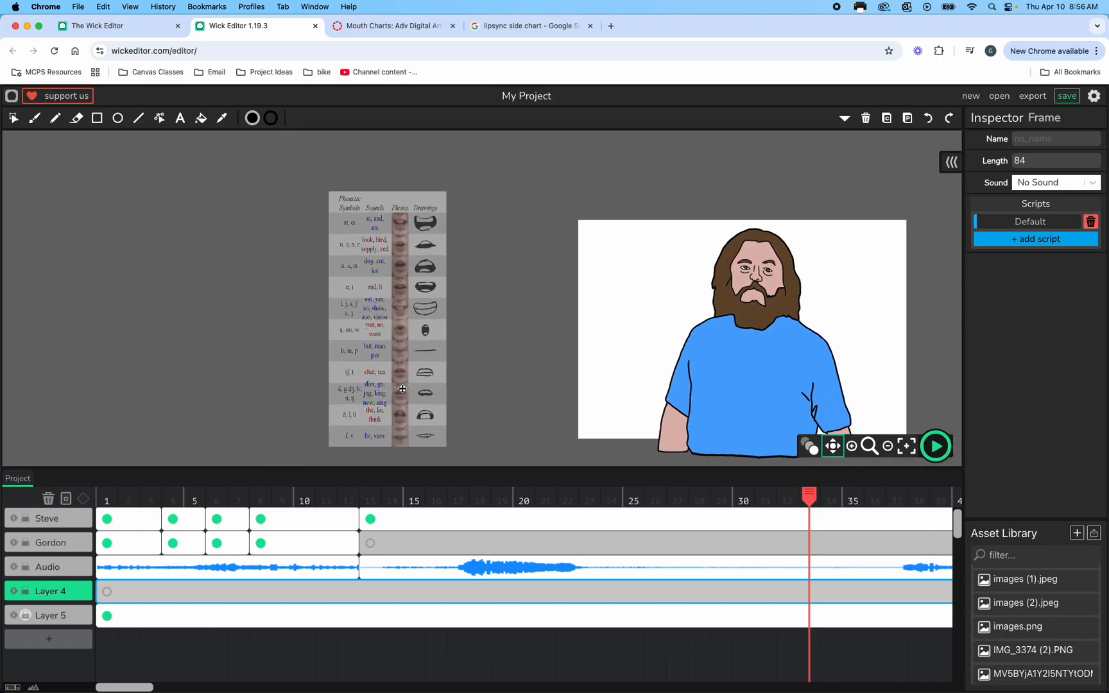
pyautogui.scroll(4, 398, 385)
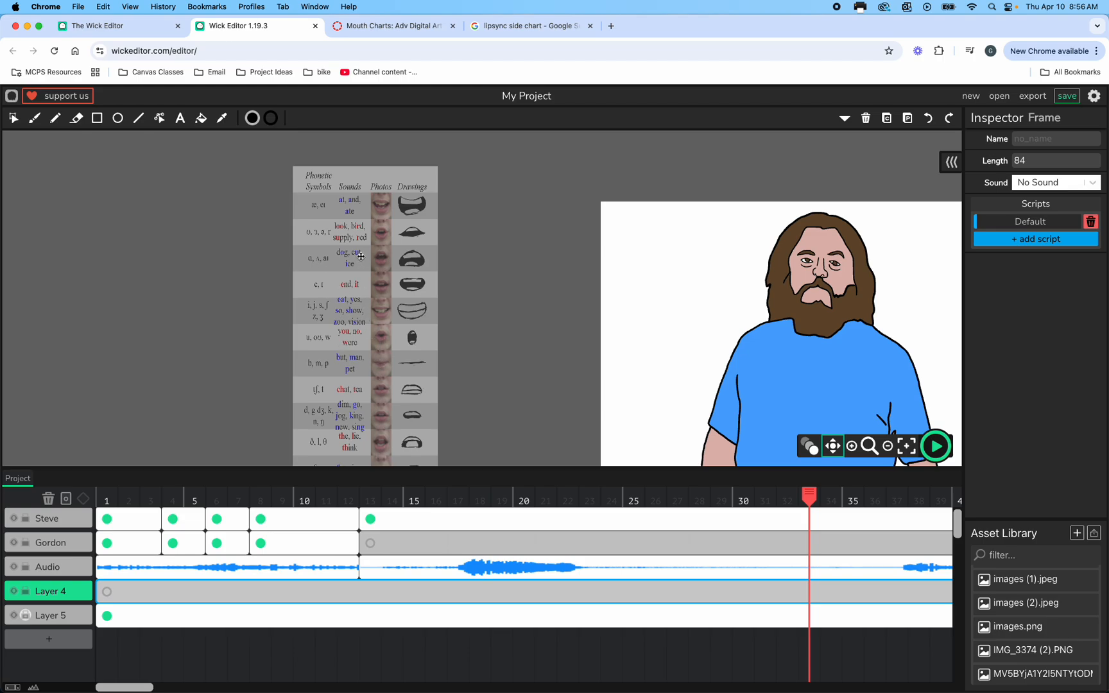
pyautogui.scroll(5, 365, 226)
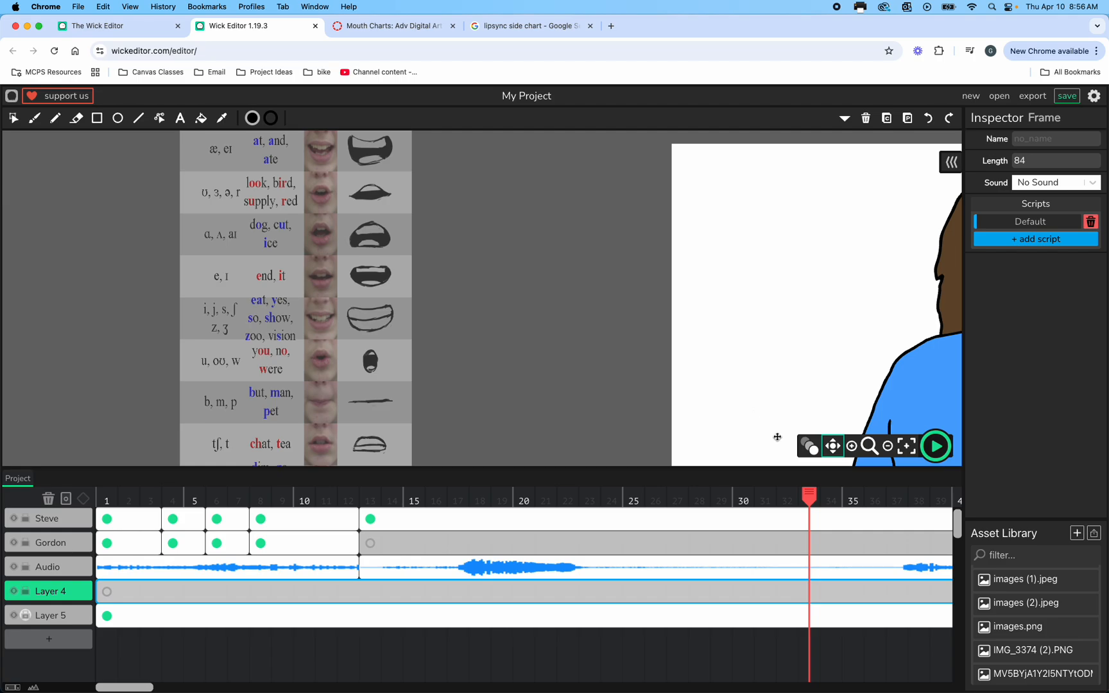
pyautogui.moveTo(343, 379); pyautogui.dragTo(404, 415)
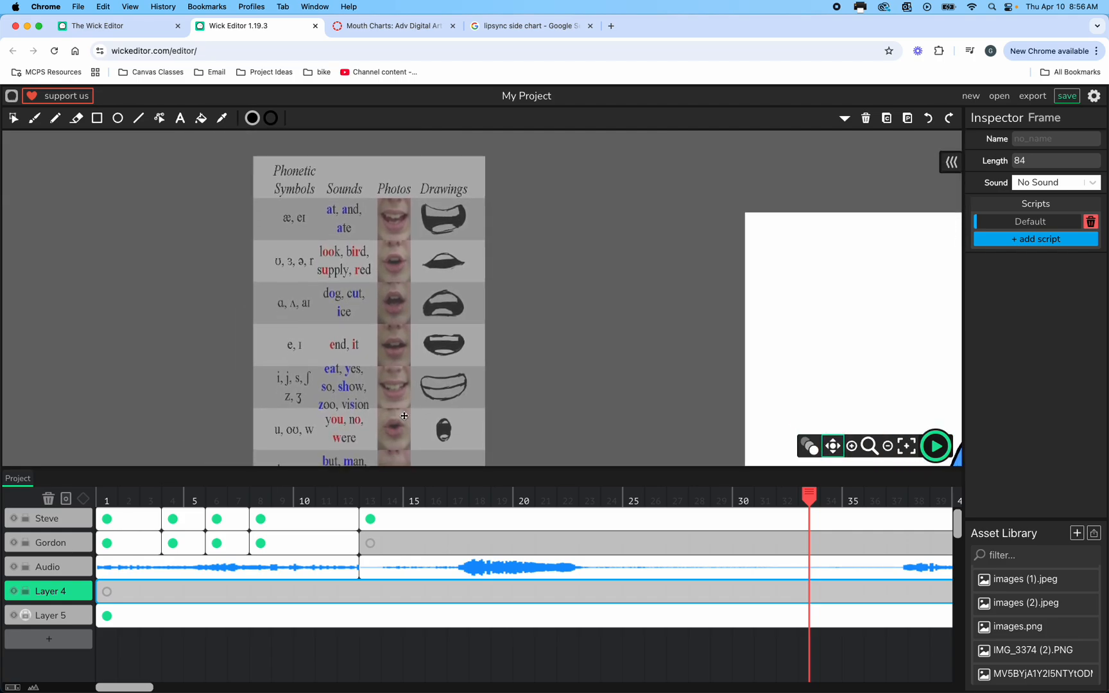
# Step: At frame 10 of Layer 4, trace the outer outline of the chart's "at, and, ate" mouth with a black size 6 brush
pyautogui.click(302, 587)
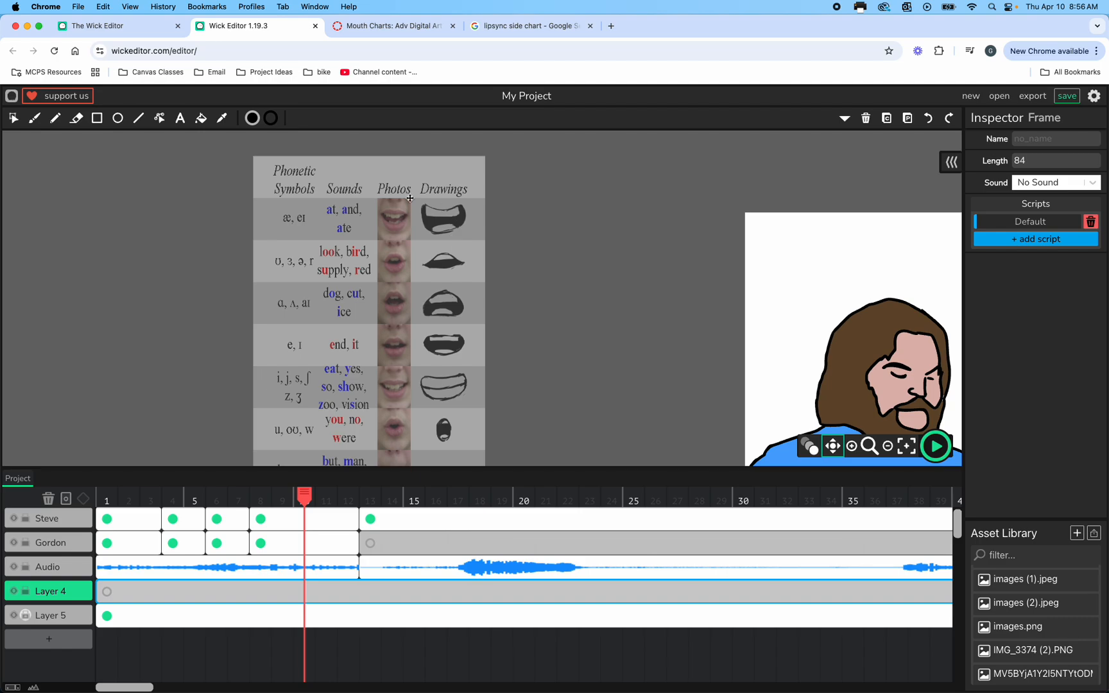
pyautogui.click(34, 118)
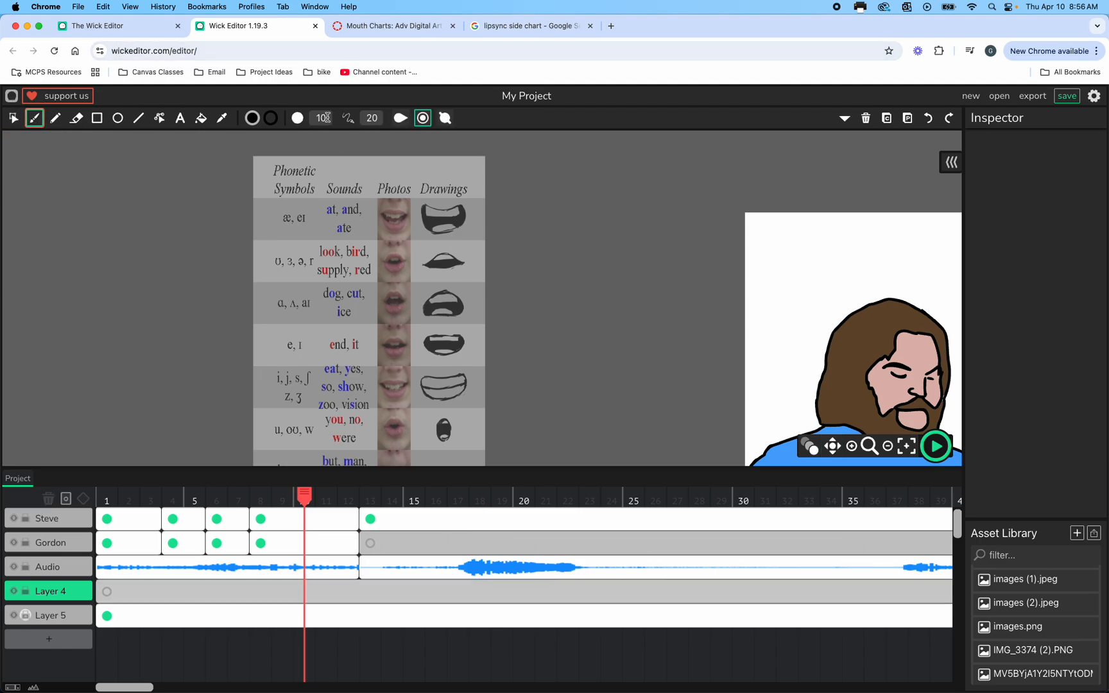
pyautogui.click(326, 117)
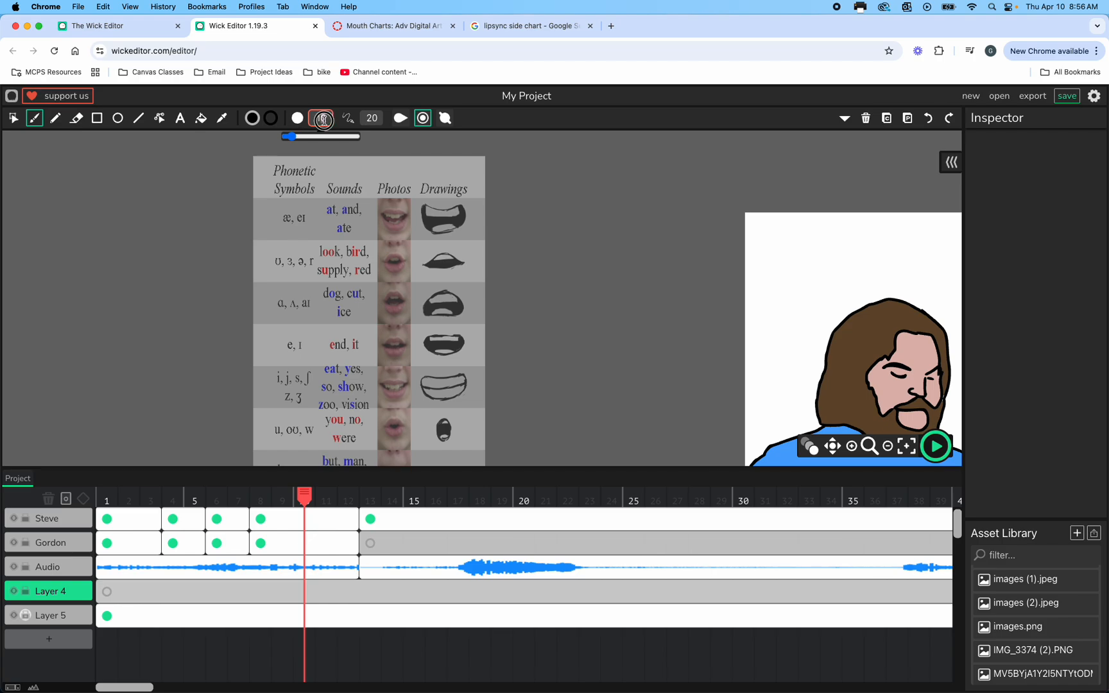
pyautogui.click(289, 137)
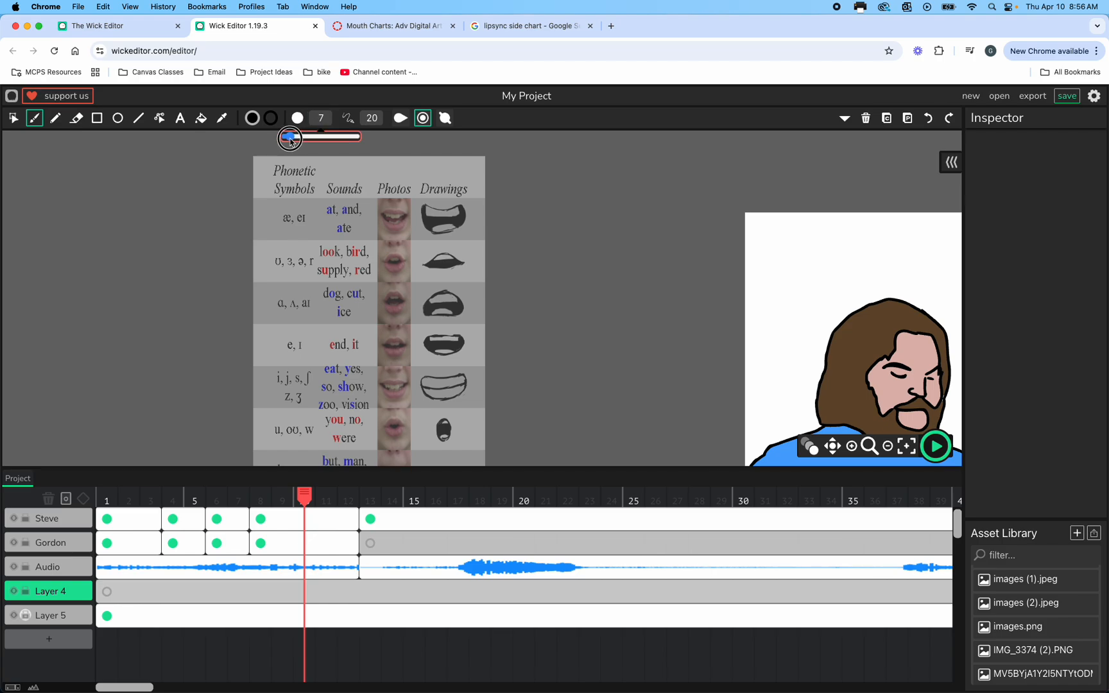
pyautogui.moveTo(290, 137); pyautogui.dragTo(290, 141)
pyautogui.moveTo(461, 208)
pyautogui.mouseDown()
pyautogui.moveTo(422, 208)
pyautogui.moveTo(433, 236)
pyautogui.moveTo(466, 224)
pyautogui.moveTo(454, 200)
pyautogui.mouseUp()
# Step: Set the brush size to 2 and trace the inner lines of the "at, and, ate" mouth
pyautogui.click(321, 118)
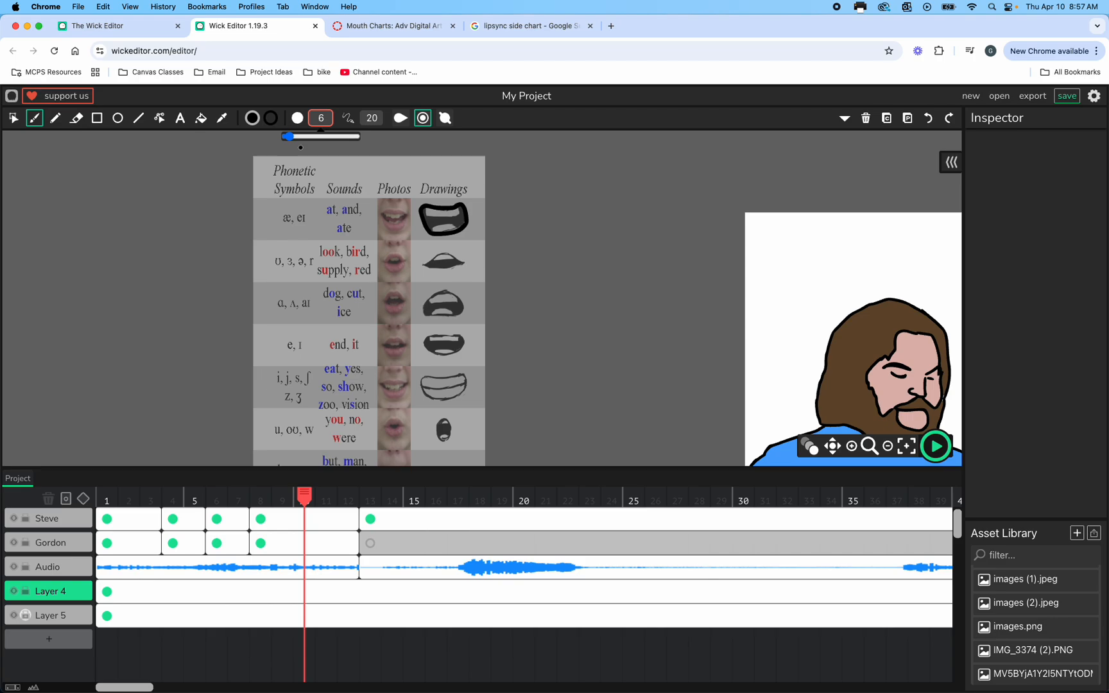
pyautogui.moveTo(292, 137); pyautogui.dragTo(284, 136)
pyautogui.moveTo(426, 208); pyautogui.dragTo(459, 226)
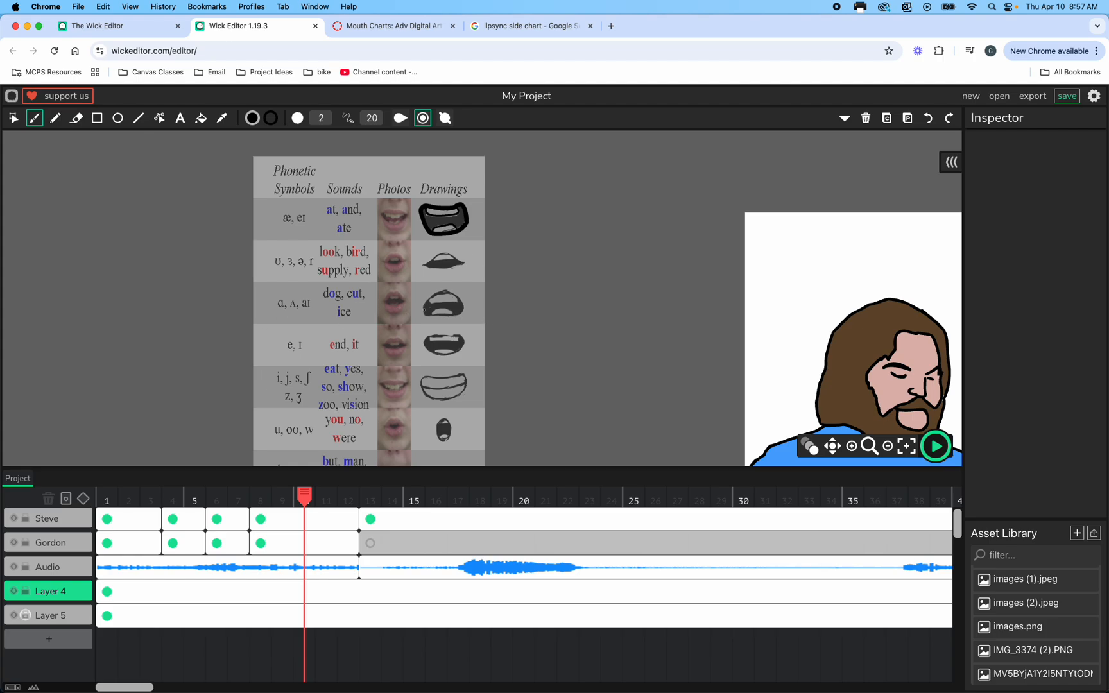
# Step: Trace the chart's "dog, cut, ice", "end, it" and "eat, yes" mouth drawings with the size 2 brush
pyautogui.moveTo(422, 309)
pyautogui.mouseDown()
pyautogui.moveTo(433, 296)
pyautogui.moveTo(463, 300)
pyautogui.mouseUp()
pyautogui.moveTo(429, 299); pyautogui.dragTo(457, 300)
pyautogui.moveTo(427, 335); pyautogui.dragTo(439, 333)
pyautogui.moveTo(428, 338); pyautogui.dragTo(436, 340)
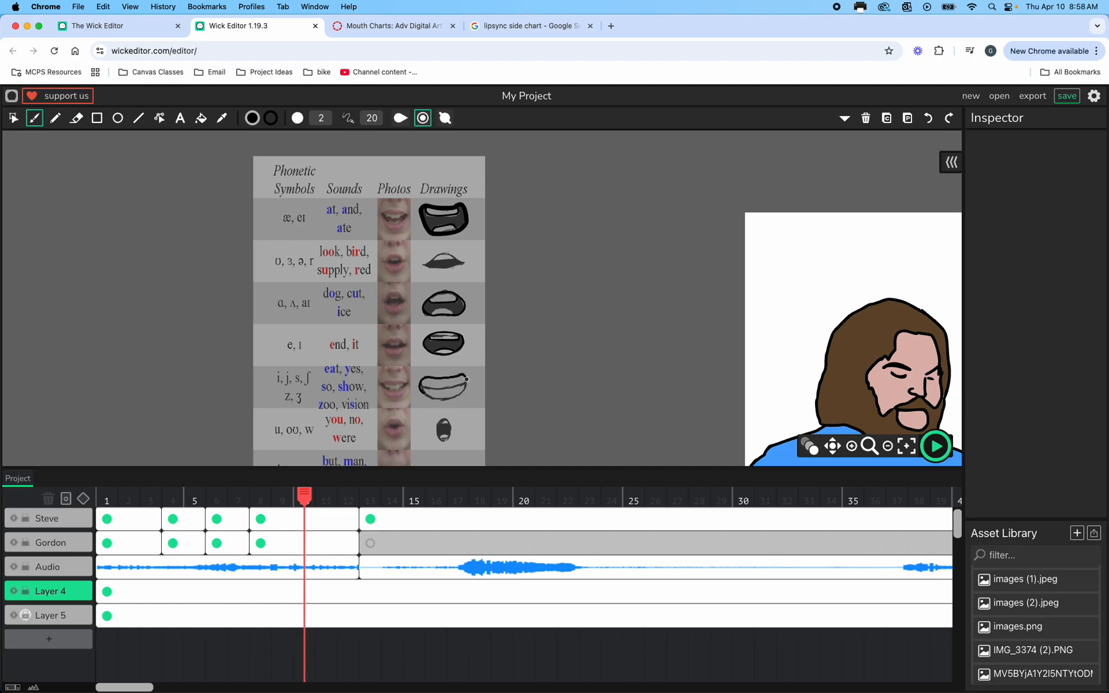
pyautogui.moveTo(466, 379)
pyautogui.mouseDown()
pyautogui.moveTo(458, 398)
pyautogui.moveTo(428, 388)
pyautogui.moveTo(446, 387)
pyautogui.mouseUp()
# Step: Trace the "but, man, pet" and "chat, tea" mouth drawings with the size 2 brush, undoing the stray stroke
pyautogui.click(833, 444)
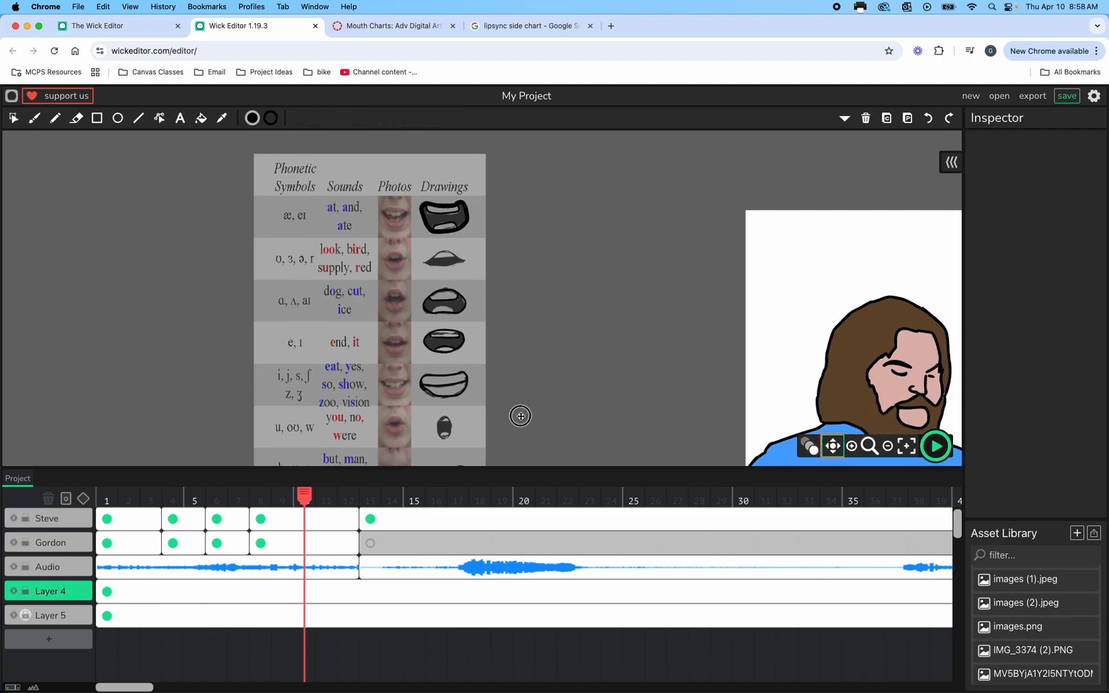
pyautogui.moveTo(520, 418)
pyautogui.mouseDown()
pyautogui.moveTo(532, 348)
pyautogui.moveTo(522, 304)
pyautogui.mouseUp()
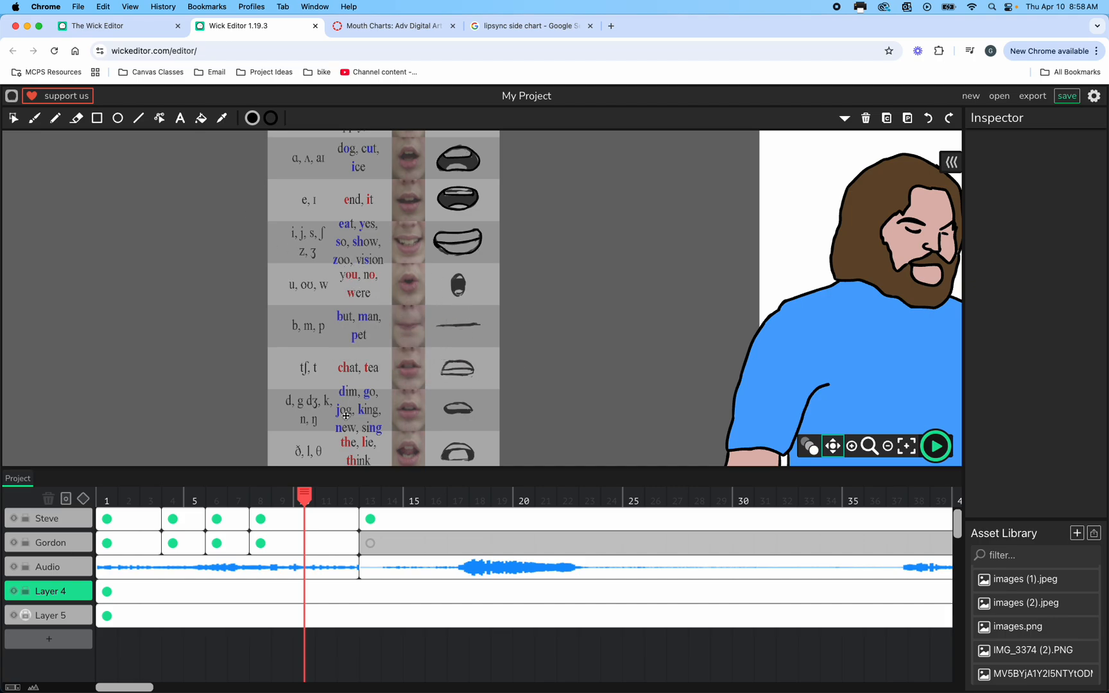
pyautogui.click(34, 118)
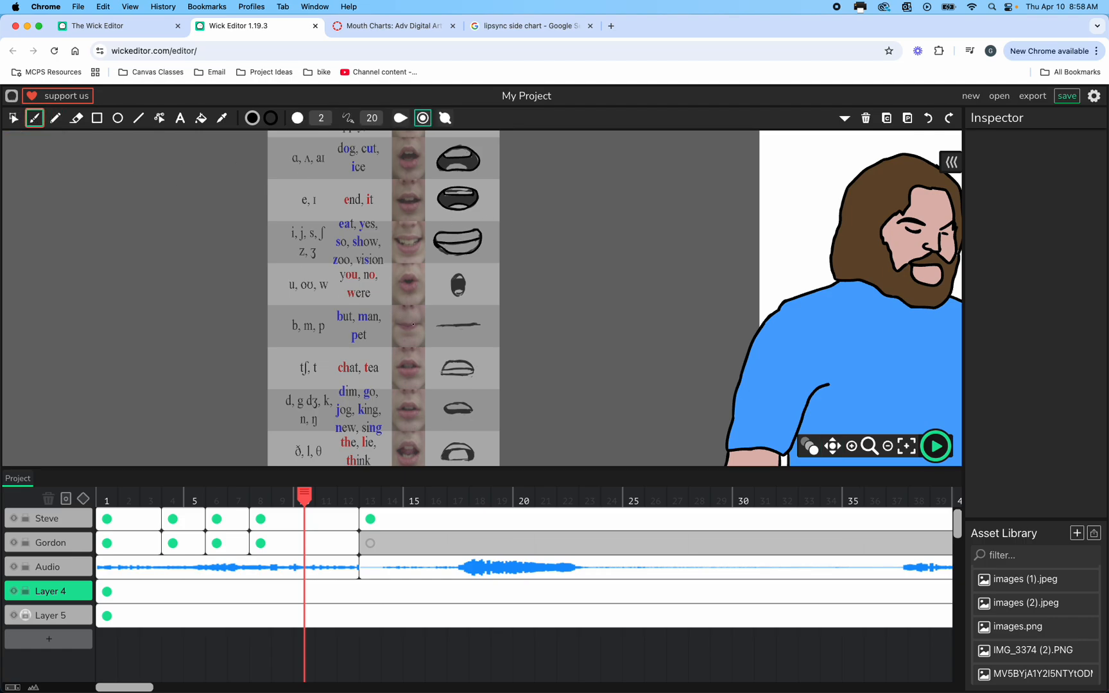
pyautogui.moveTo(444, 325)
pyautogui.mouseDown()
pyautogui.moveTo(476, 323)
pyautogui.moveTo(454, 330)
pyautogui.mouseUp()
pyautogui.moveTo(441, 371); pyautogui.dragTo(461, 370)
pyautogui.press('super+z')
# Step: Trace the "fat, view" mouth drawing in the chart's last row with the size 2 brush
pyautogui.scroll(-5, 388, 409)
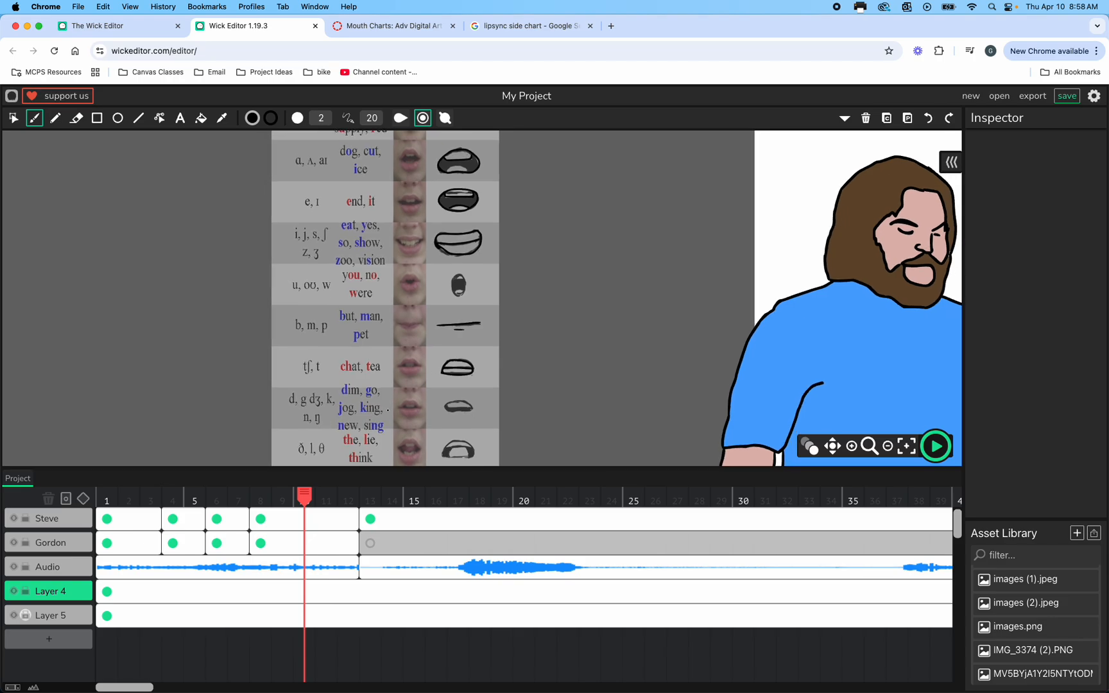
pyautogui.scroll(-5, 387, 410)
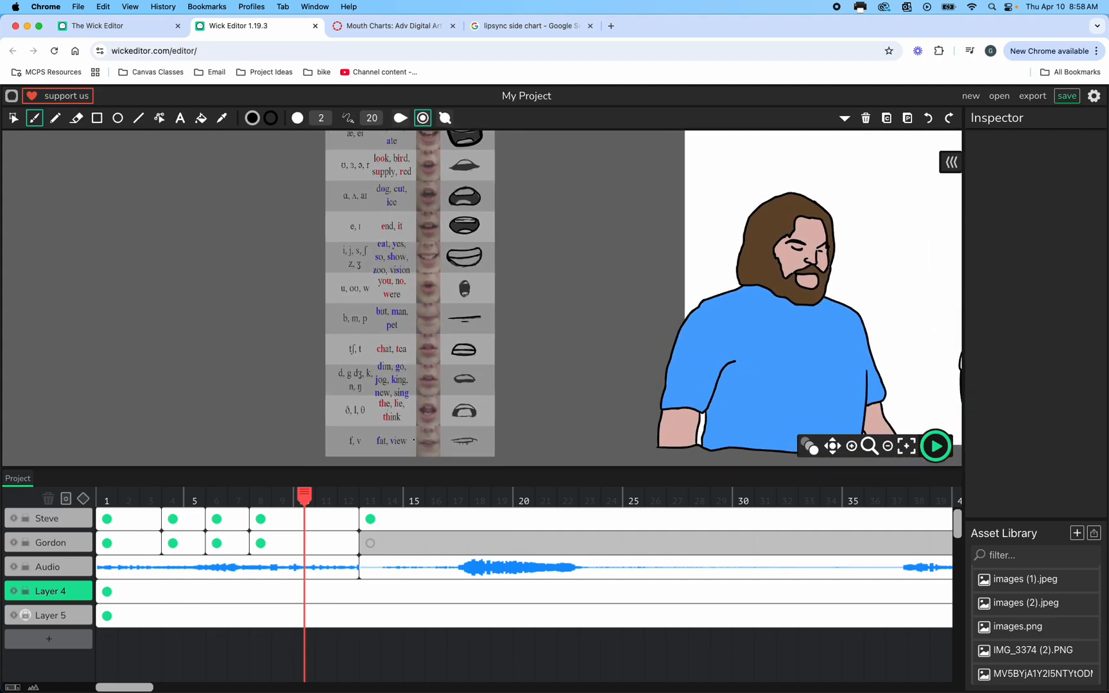
pyautogui.scroll(2, 413, 441)
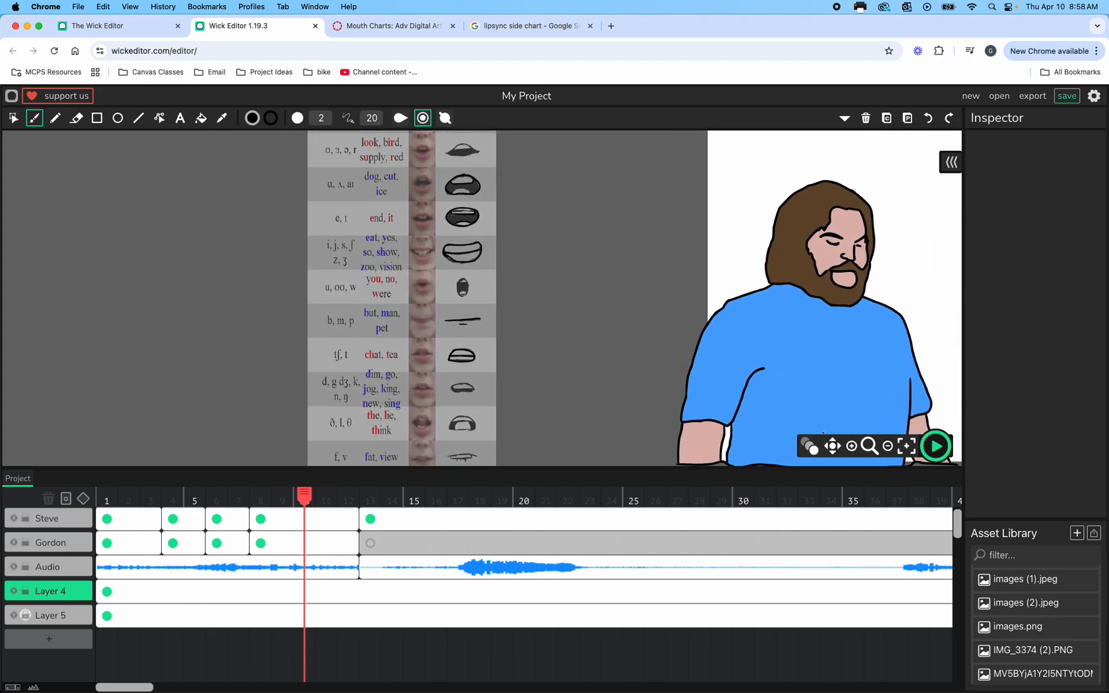
pyautogui.click(832, 445)
pyautogui.moveTo(458, 392); pyautogui.dragTo(447, 249)
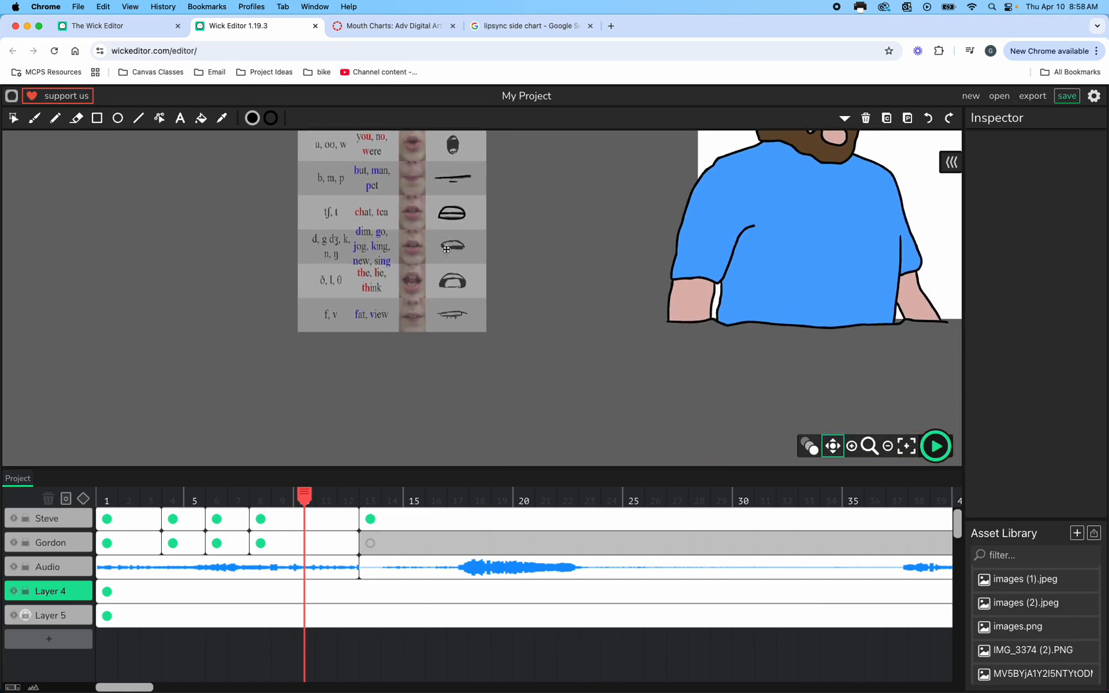
pyautogui.scroll(4, 447, 249)
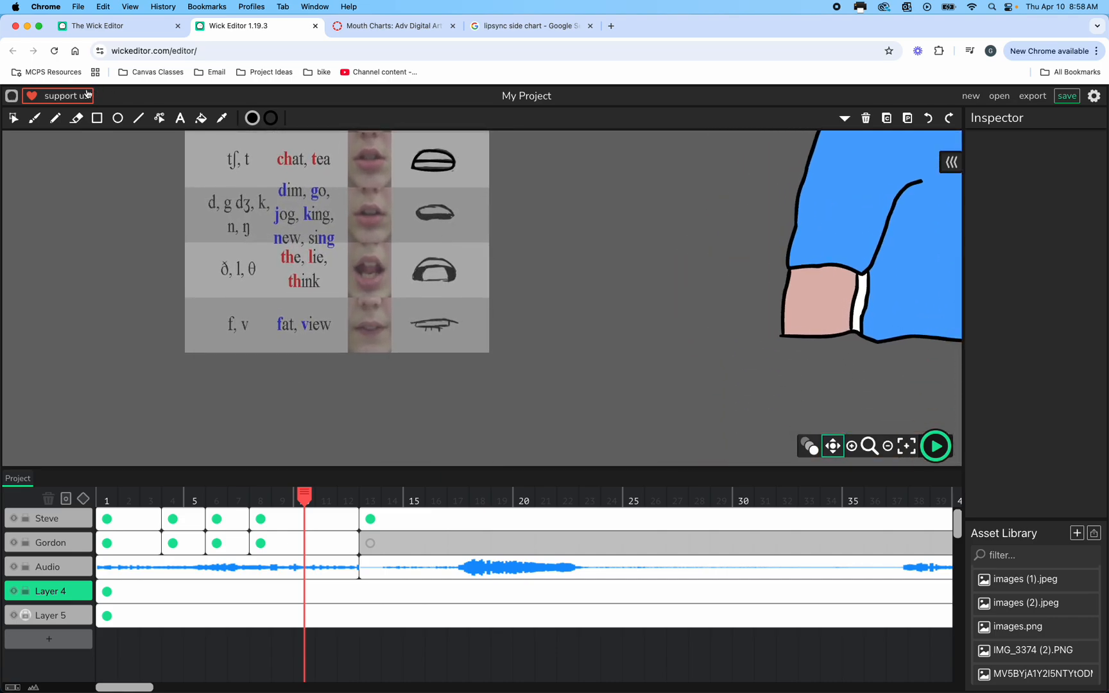
pyautogui.click(35, 118)
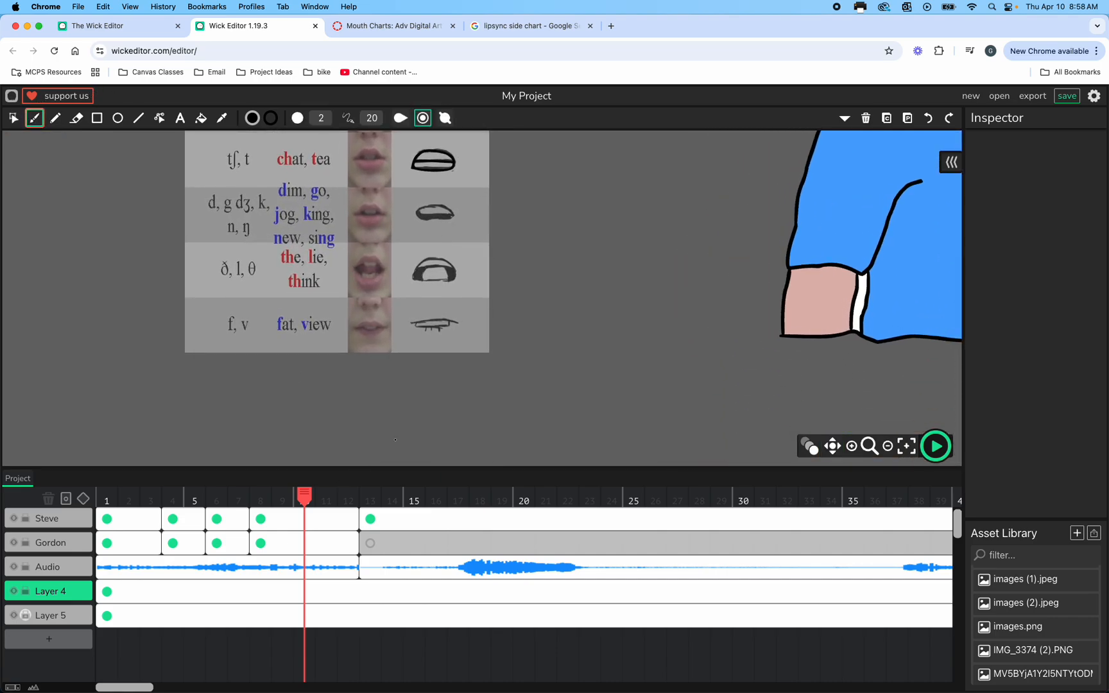
pyautogui.moveTo(451, 320)
pyautogui.mouseDown()
pyautogui.moveTo(410, 321)
pyautogui.moveTo(445, 326)
pyautogui.mouseUp()
# Step: Select Layer 5 and hide its mouth chart to check the traced mouths alone, ending with the layer shown again
pyautogui.scroll(-5, 421, 333)
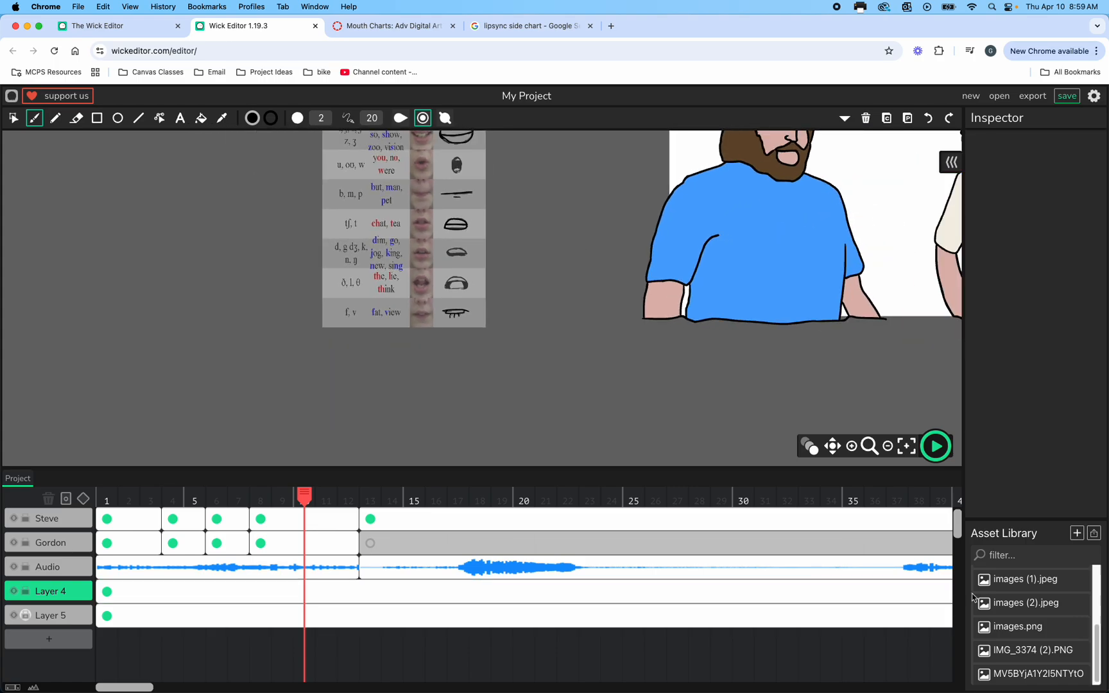
pyautogui.click(832, 446)
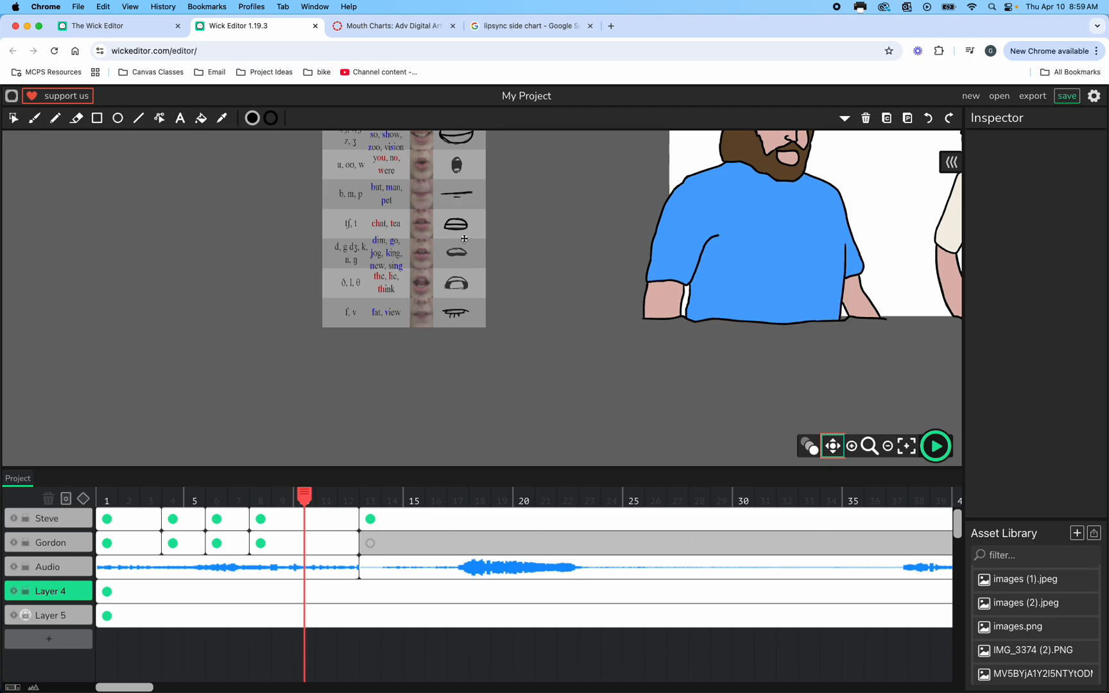
pyautogui.moveTo(513, 234); pyautogui.dragTo(496, 377)
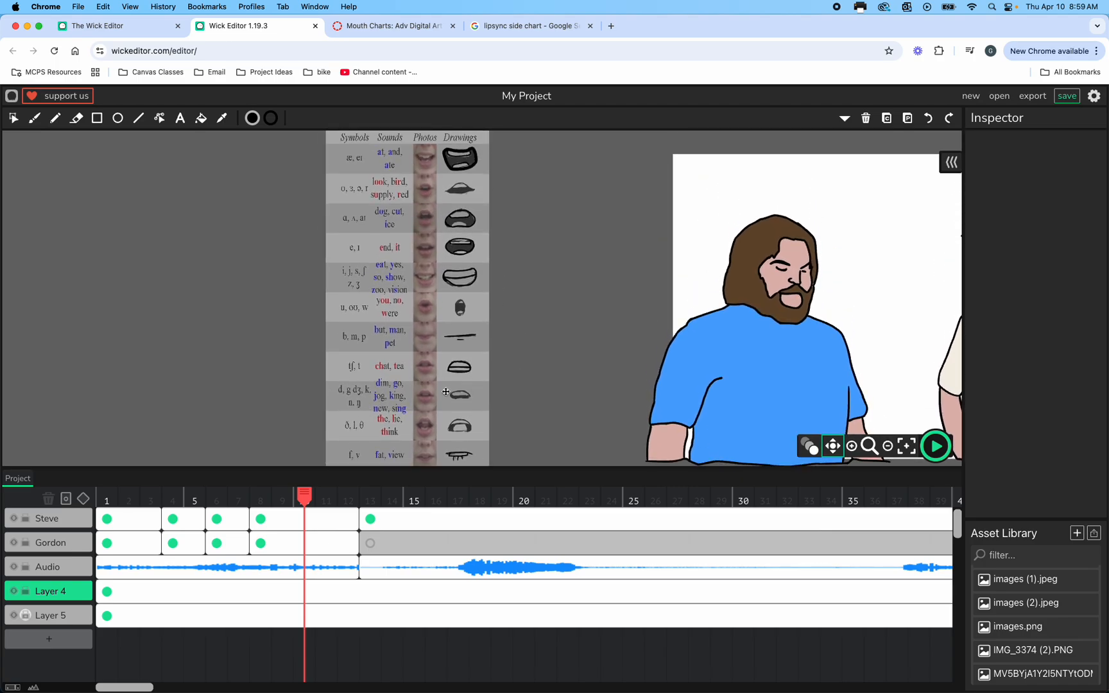
pyautogui.click(239, 570)
pyautogui.click(58, 615)
pyautogui.click(15, 614)
pyautogui.click(15, 617)
pyautogui.click(15, 616)
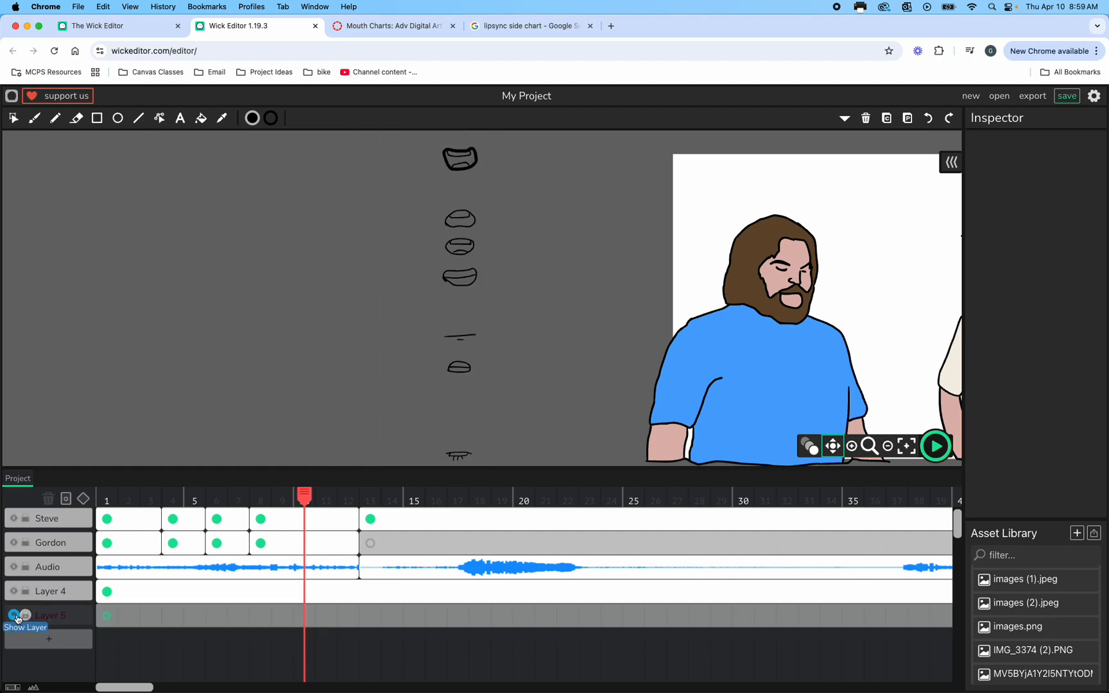
pyautogui.click(15, 617)
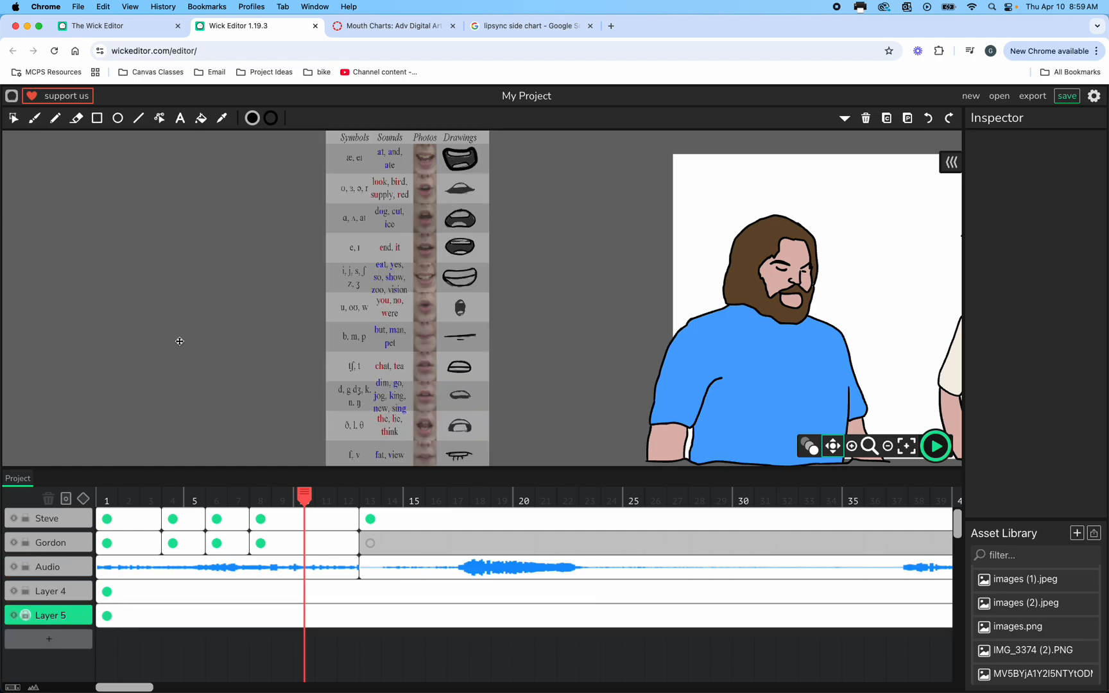
# Step: Select all the traced mouth shapes in the chart's Drawings column together
pyautogui.click(13, 118)
pyautogui.scroll(-3, 339, 233)
pyautogui.moveTo(426, 149); pyautogui.dragTo(520, 450)
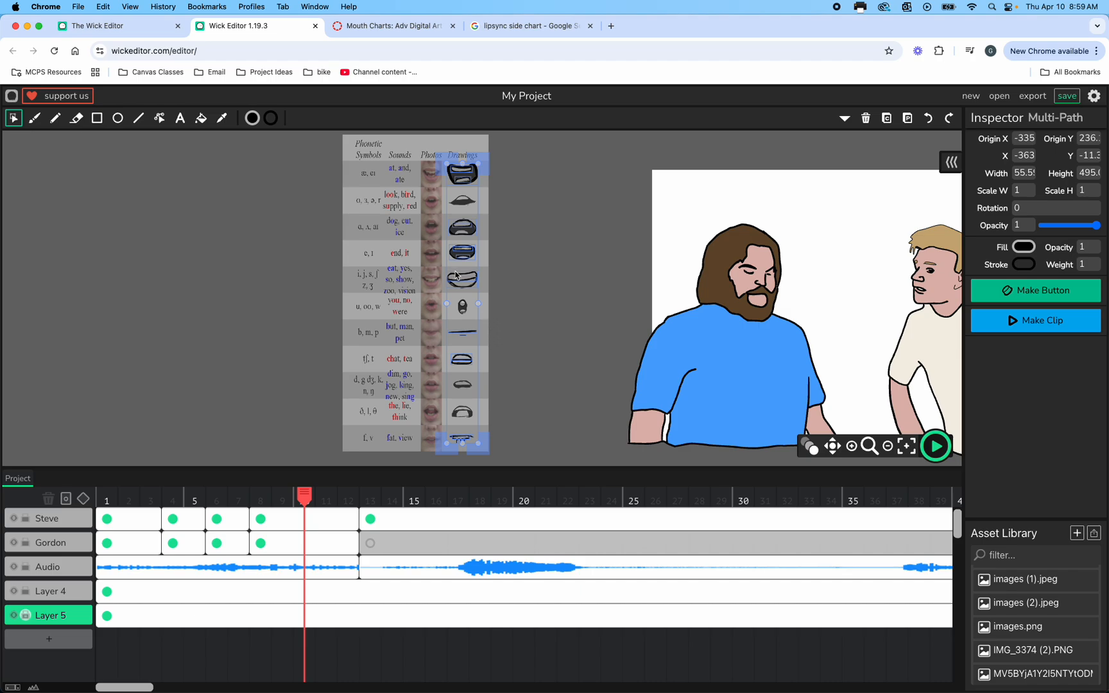
# Step: Move the selected traced mouth shapes off the chart into the empty space beside its Drawings column, leaving them deselected
pyautogui.moveTo(457, 289); pyautogui.dragTo(510, 290)
pyautogui.click(376, 272)
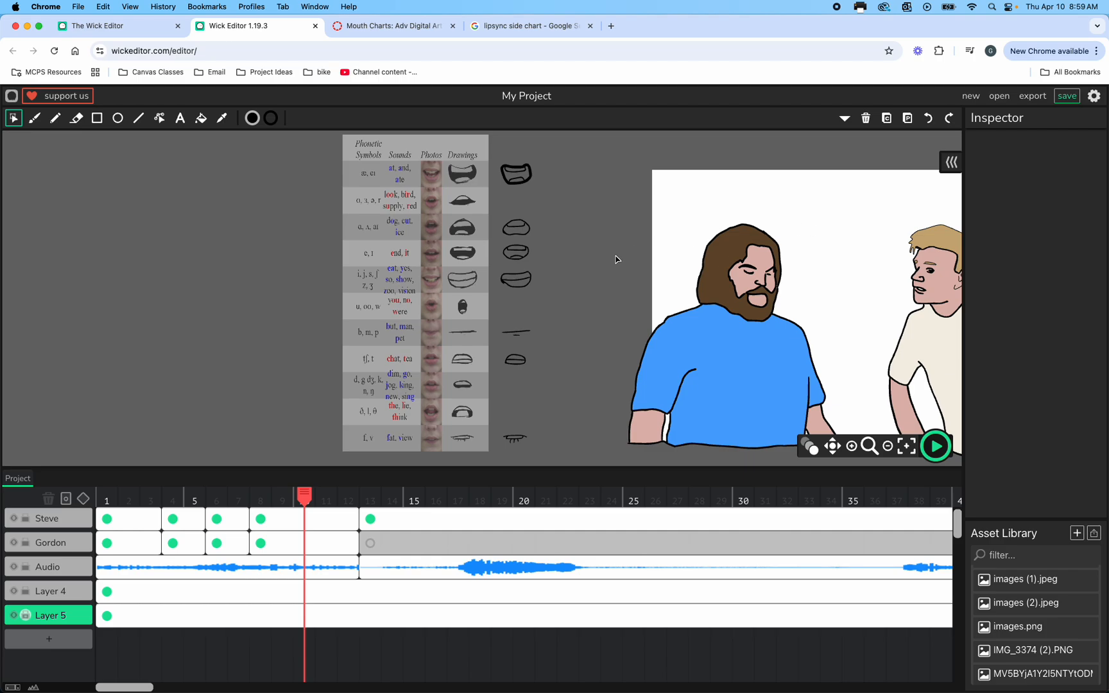
# Step: Fill the openings of the traced "at, and, ate", "dog, cut, ice" and "end, it" mouths on Layer 4 with black
pyautogui.scroll(3, 502, 237)
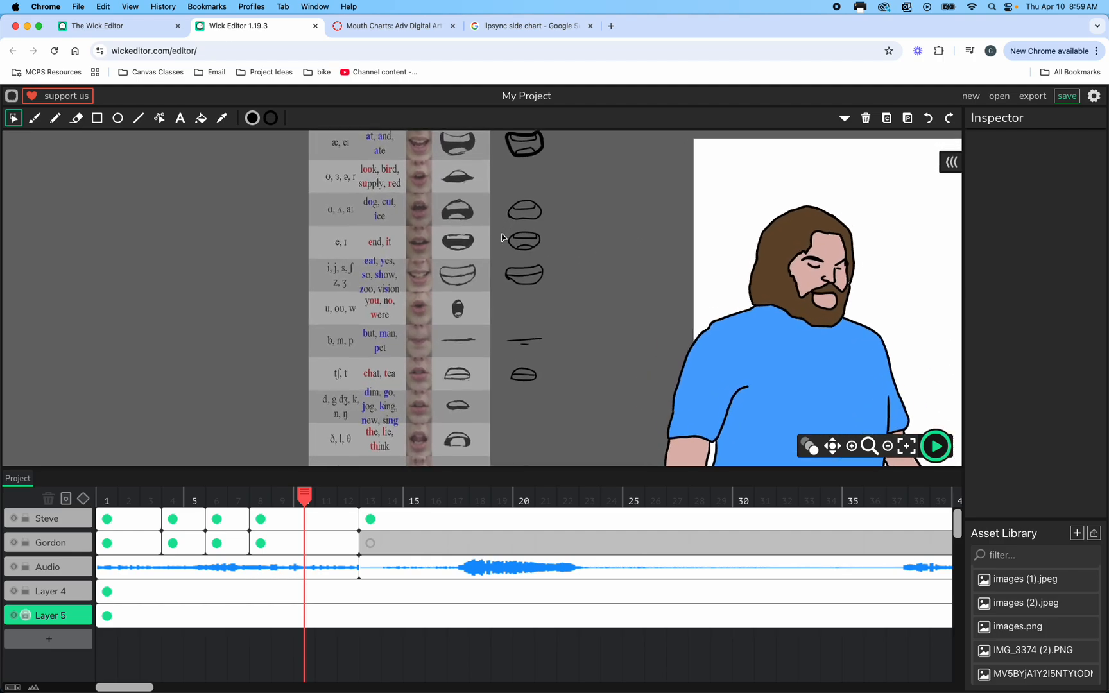
pyautogui.click(833, 446)
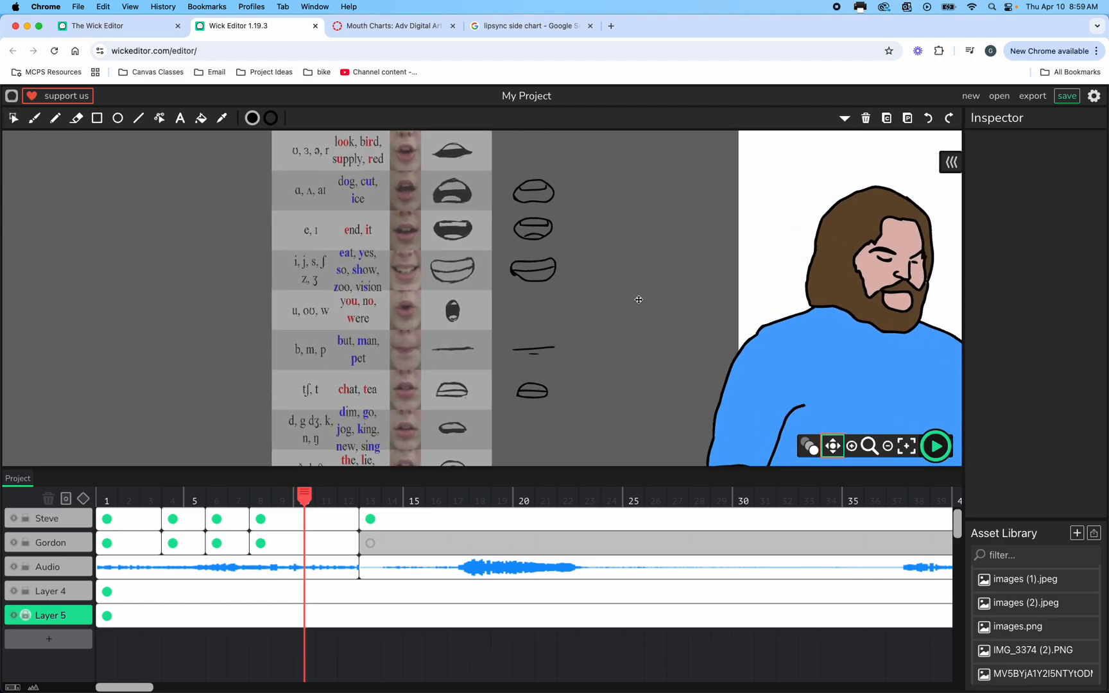
pyautogui.moveTo(635, 297); pyautogui.dragTo(589, 355)
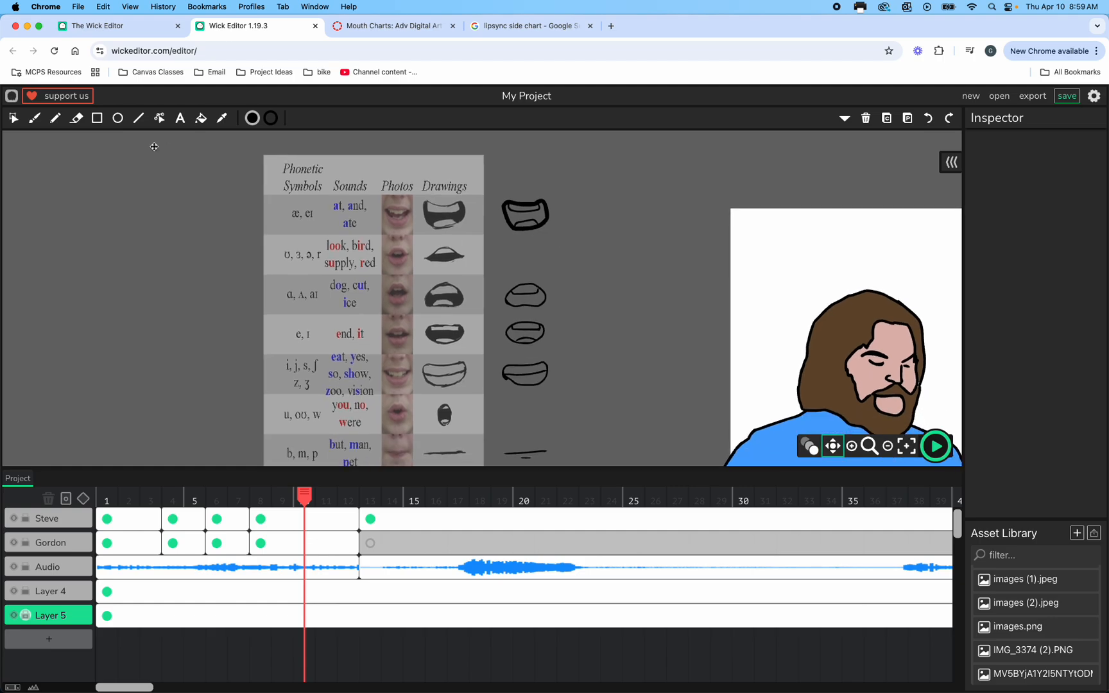
pyautogui.click(199, 120)
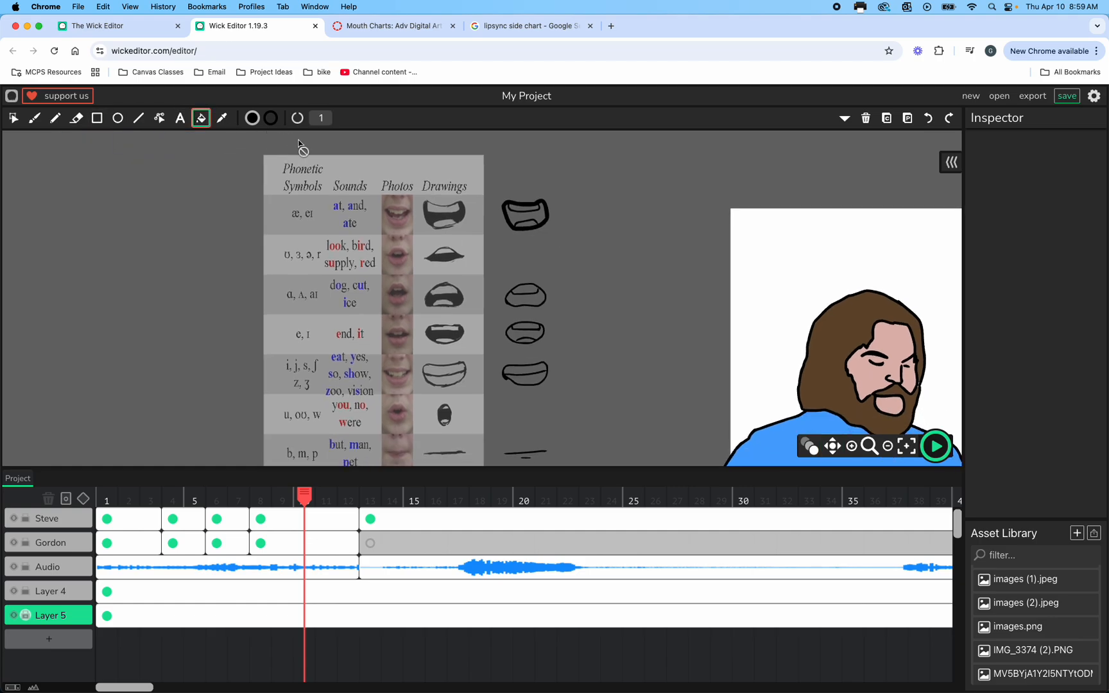
pyautogui.click(224, 587)
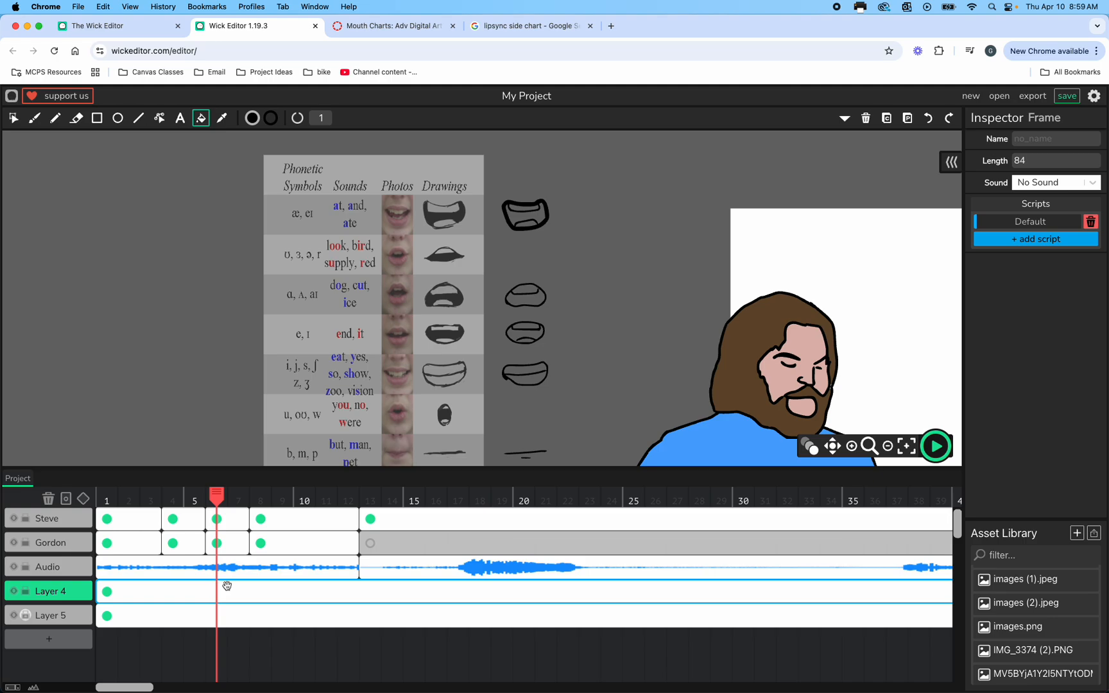
pyautogui.click(522, 220)
pyautogui.click(523, 295)
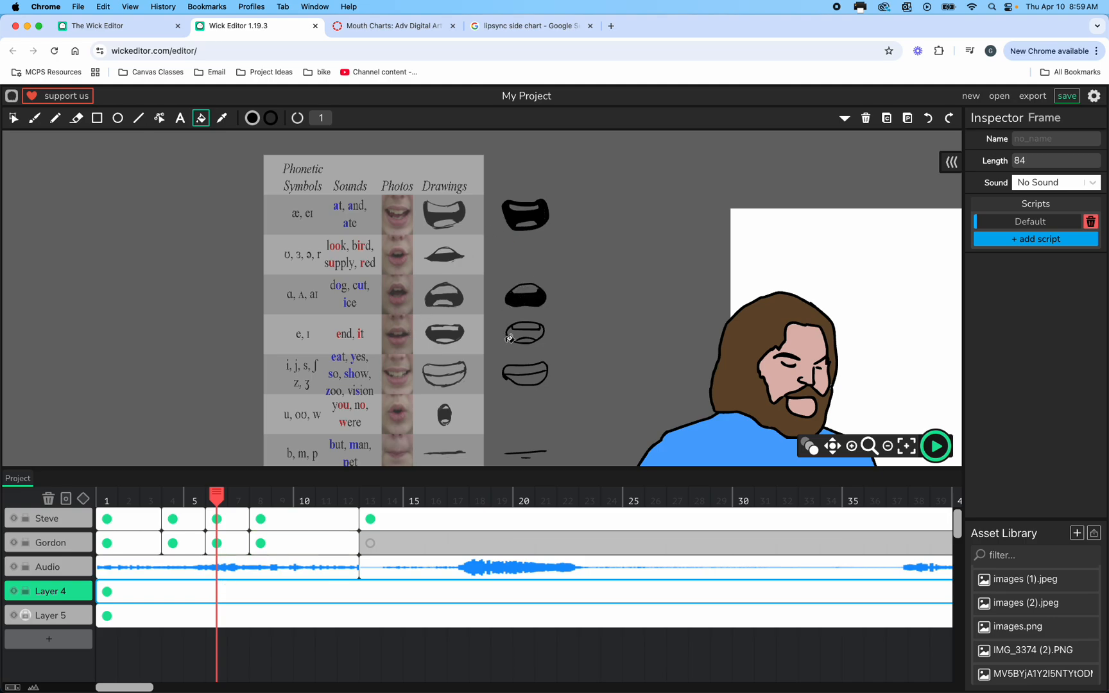
pyautogui.click(519, 333)
# Step: Set the fill colour to white and fill the unfilled inner areas of the three black mouths on Layer 4
pyautogui.scroll(-5, 523, 387)
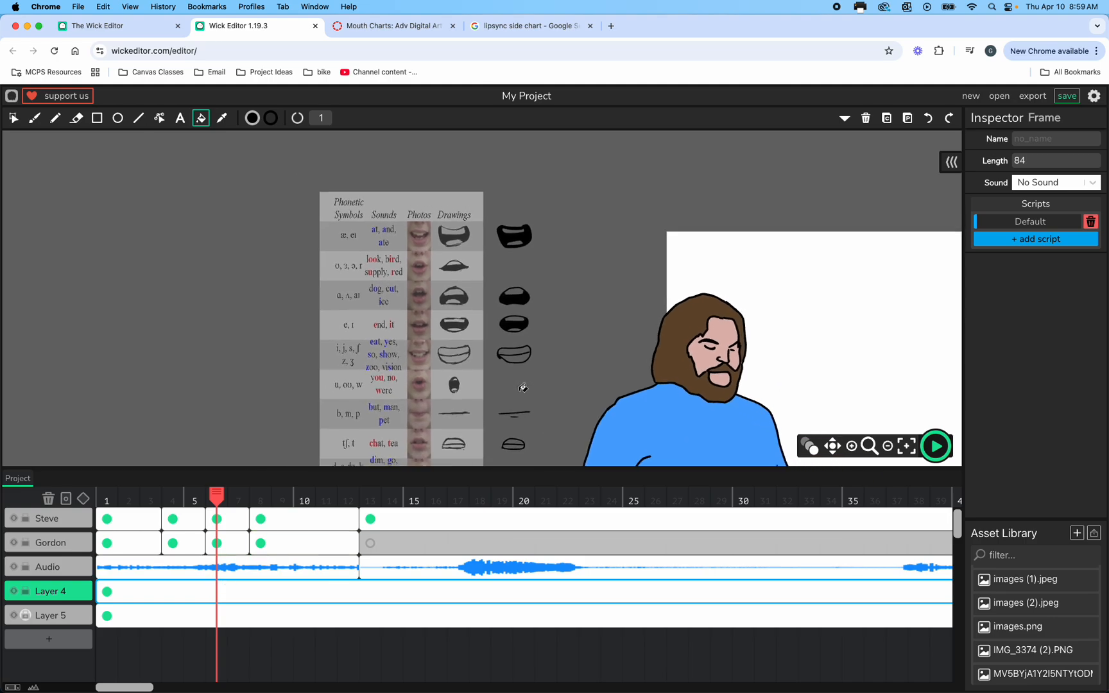
pyautogui.scroll(3, 501, 272)
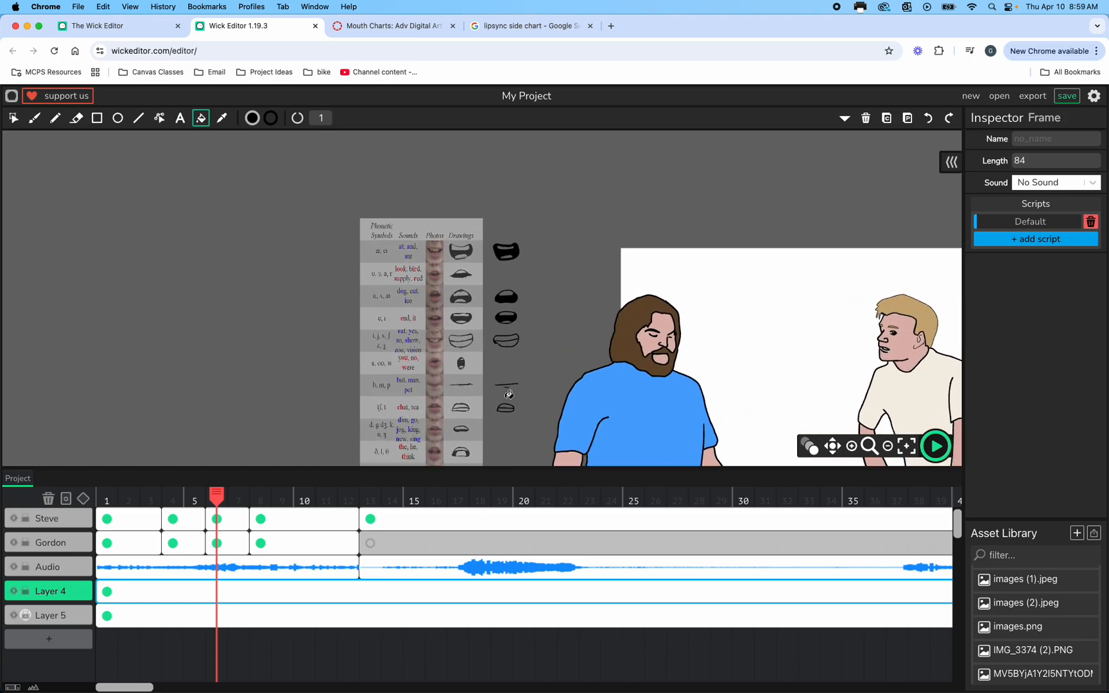
pyautogui.click(253, 118)
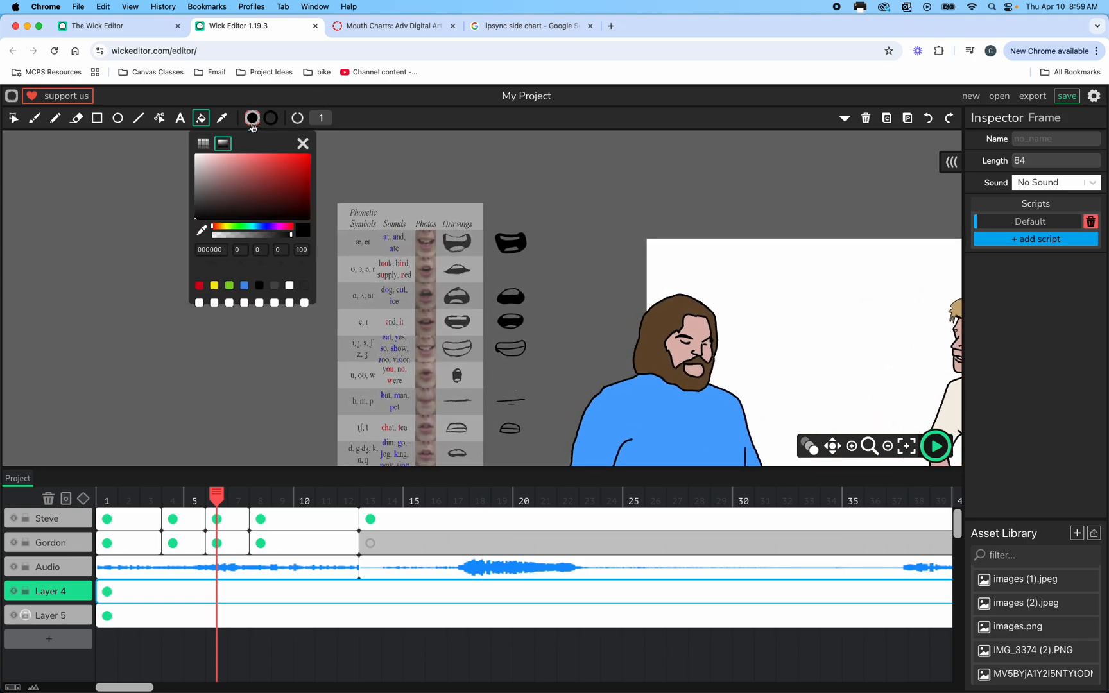
pyautogui.click(197, 158)
pyautogui.click(254, 121)
pyautogui.scroll(5, 545, 263)
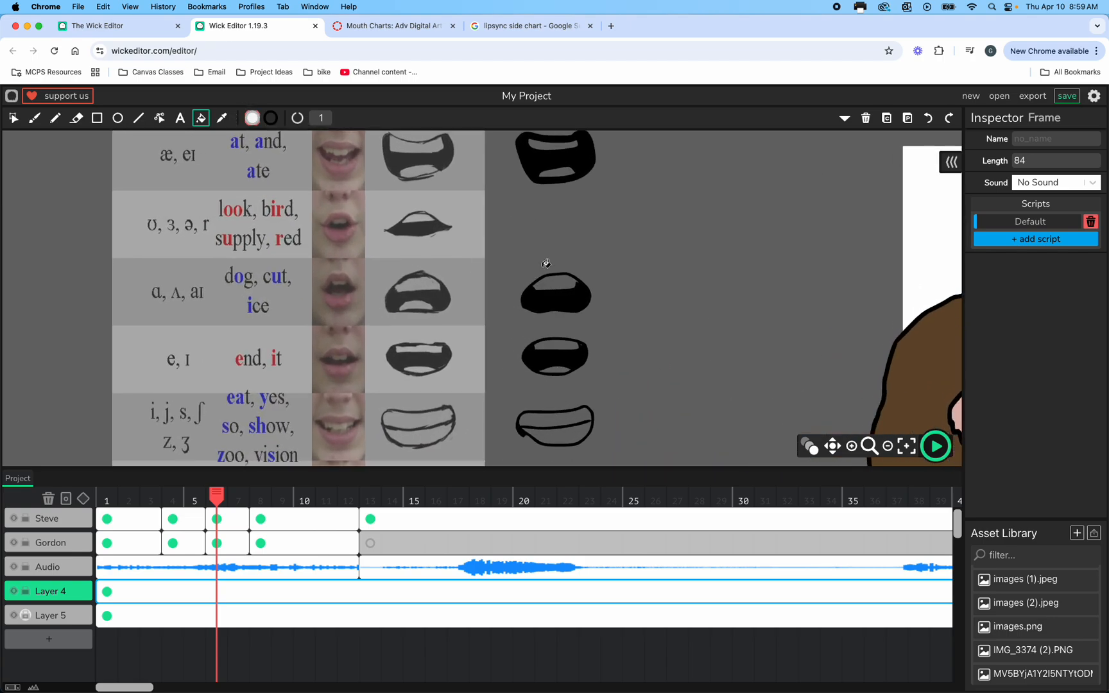
pyautogui.click(557, 171)
pyautogui.click(542, 149)
pyautogui.click(552, 280)
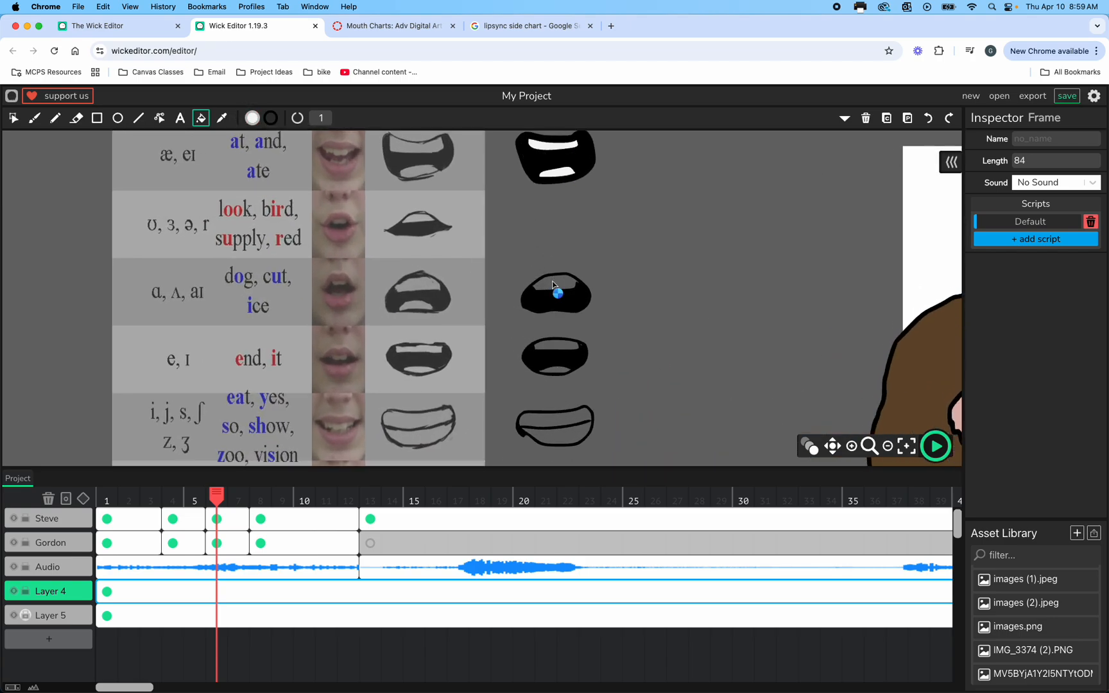
pyautogui.click(556, 344)
pyautogui.click(558, 370)
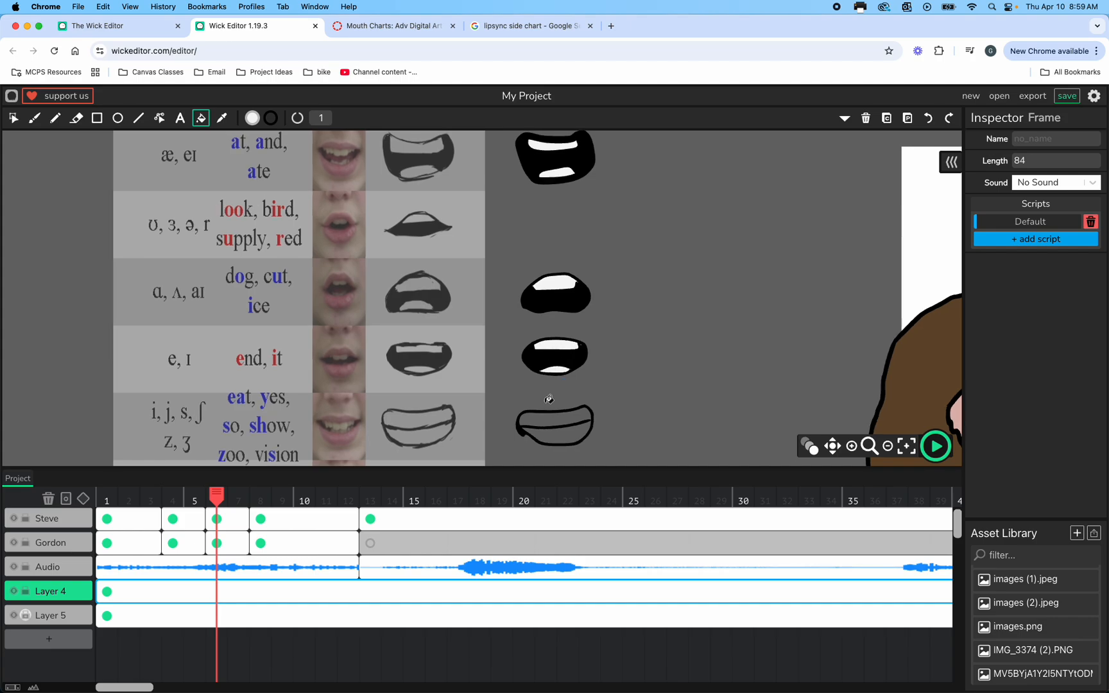
# Step: Fill the traced "eat, yes, so", "chat, tea" and "fat, view" mouths with white
pyautogui.scroll(-5, 549, 399)
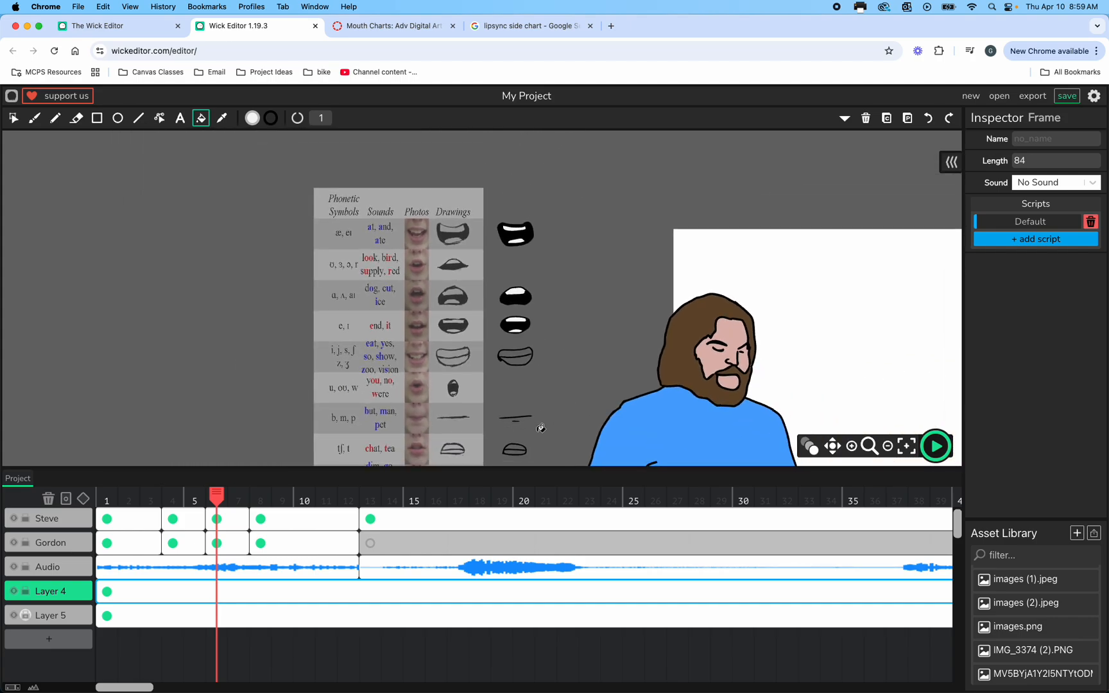
pyautogui.scroll(-3, 542, 426)
pyautogui.click(832, 446)
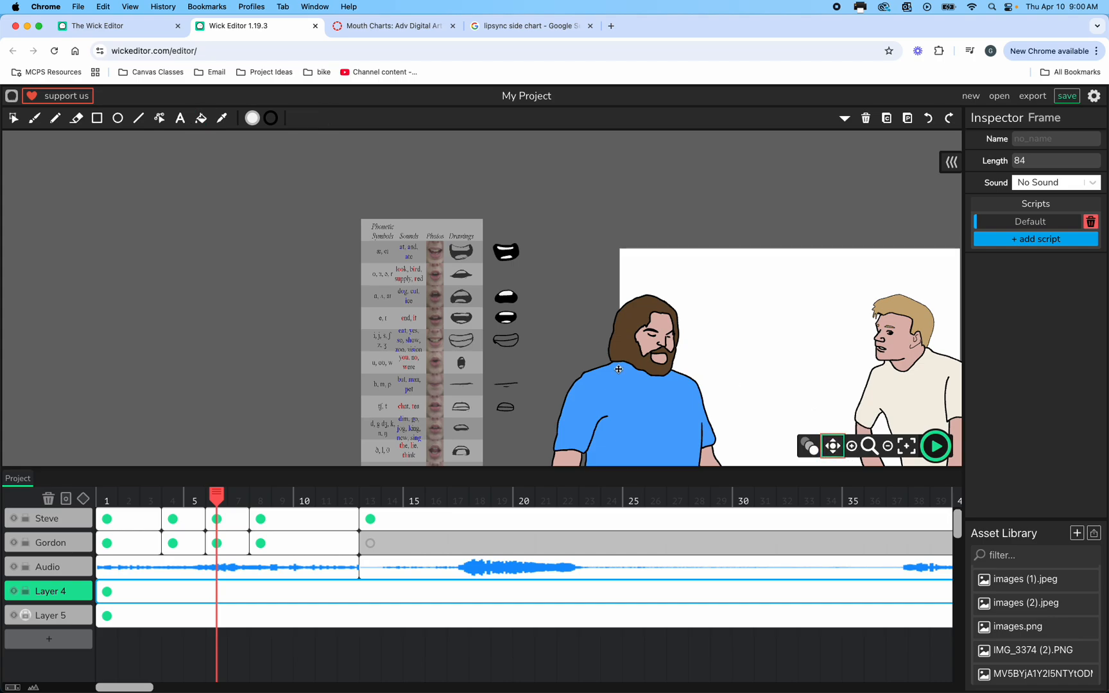
pyautogui.moveTo(618, 369); pyautogui.dragTo(532, 248)
pyautogui.scroll(2, 533, 248)
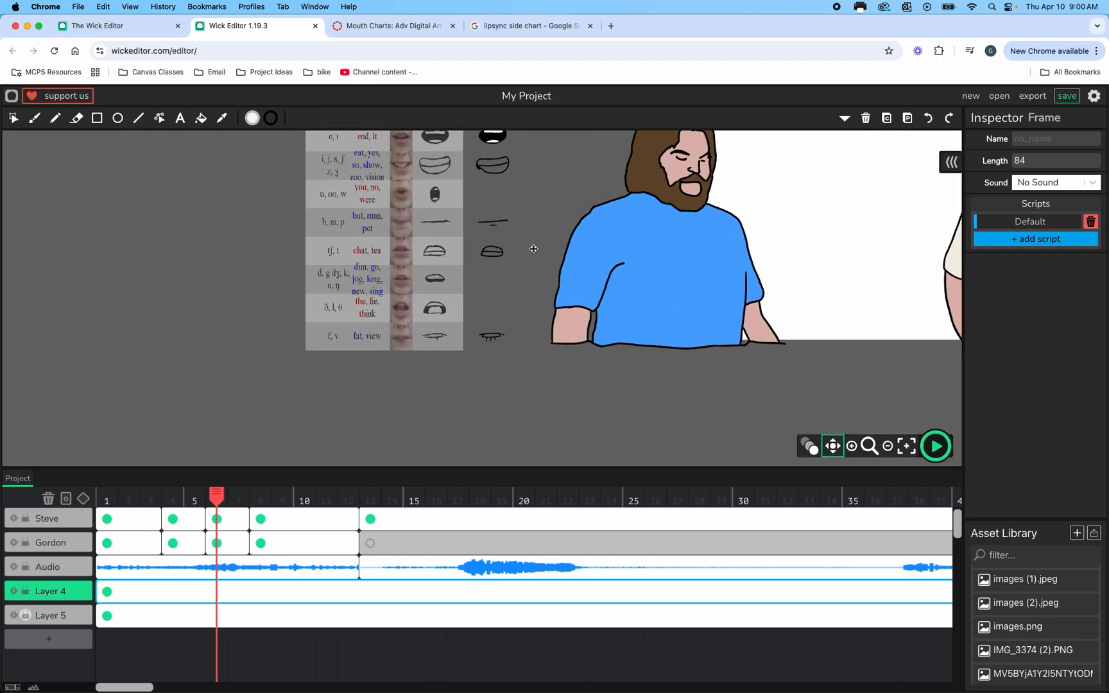
pyautogui.scroll(2, 518, 213)
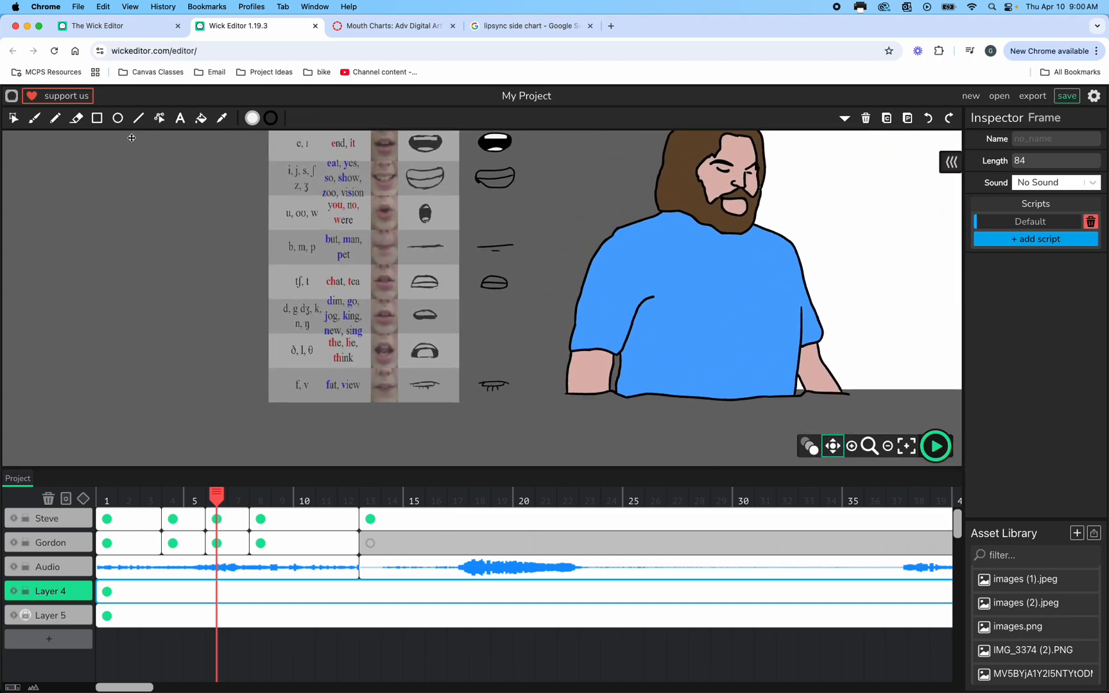
pyautogui.click(201, 118)
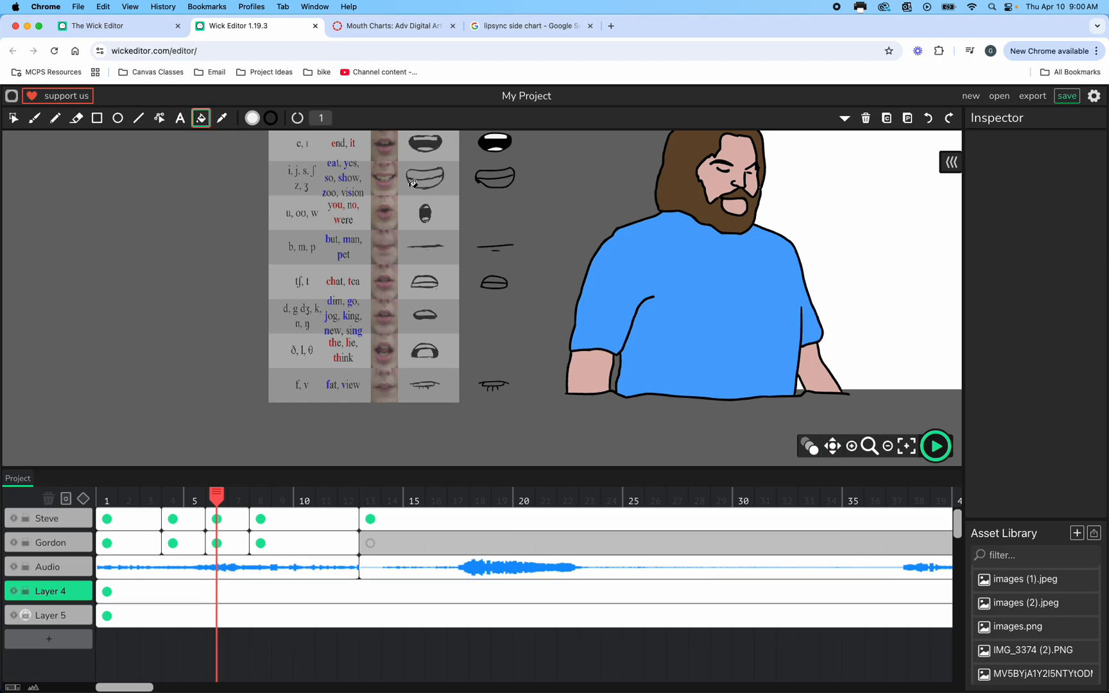
pyautogui.click(506, 178)
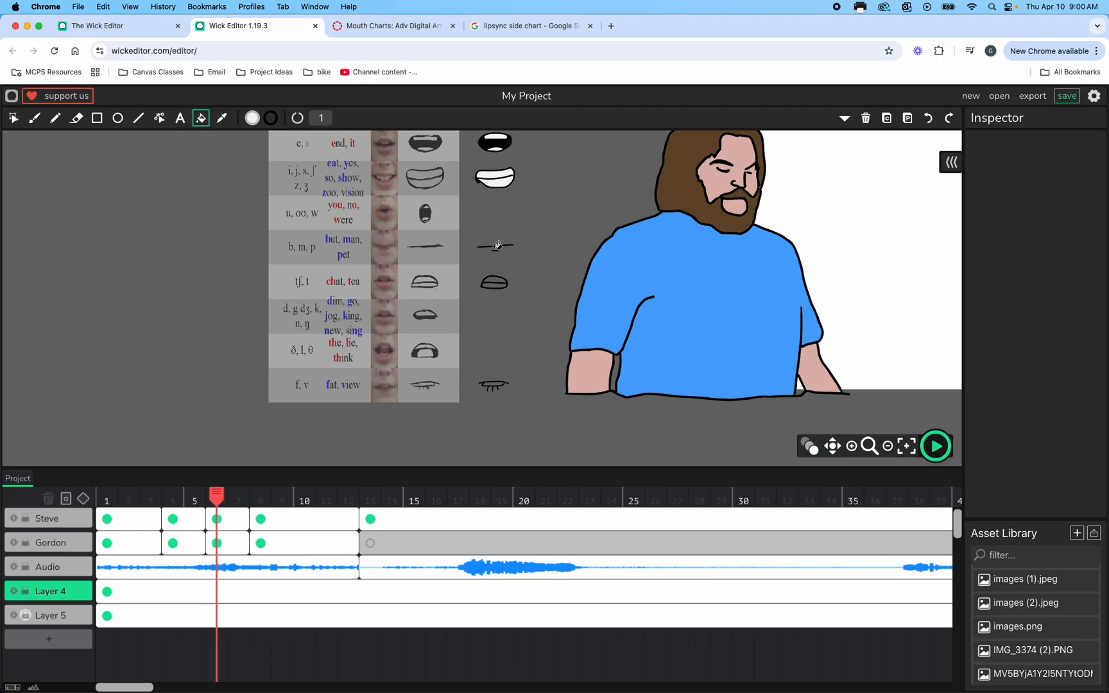
pyautogui.click(495, 286)
pyautogui.click(495, 385)
# Step: Move the playhead to frame 13 and bring the front-facing Steve drawing into view beside the mouth shapes
pyautogui.scroll(-2, 510, 332)
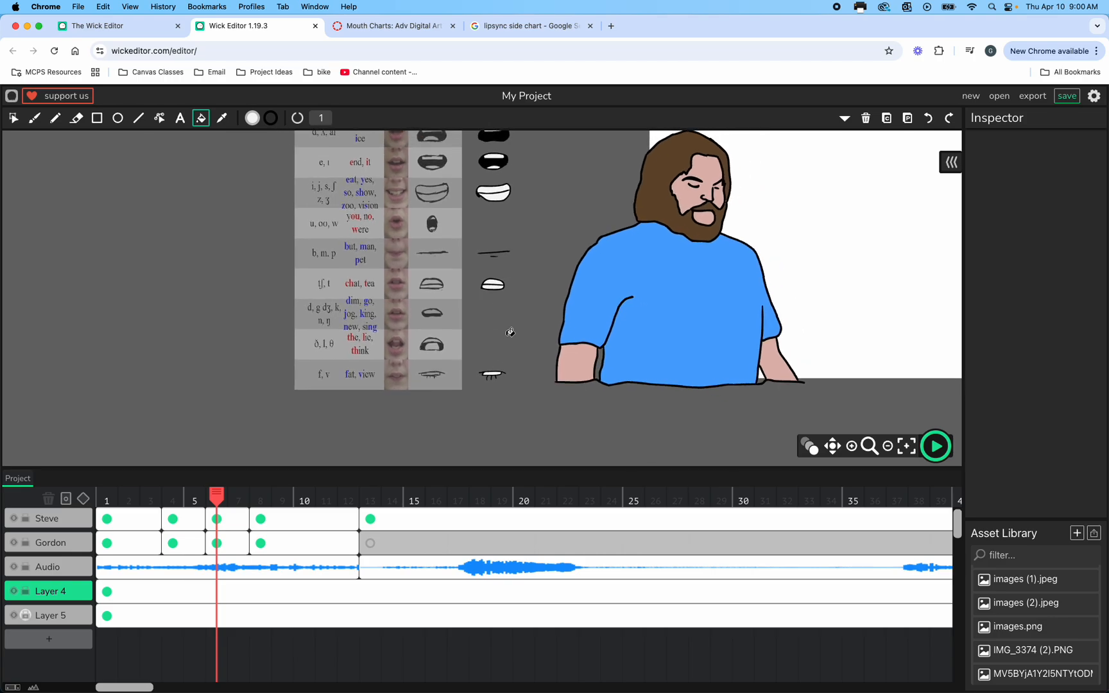
pyautogui.scroll(-1, 510, 332)
pyautogui.click(832, 446)
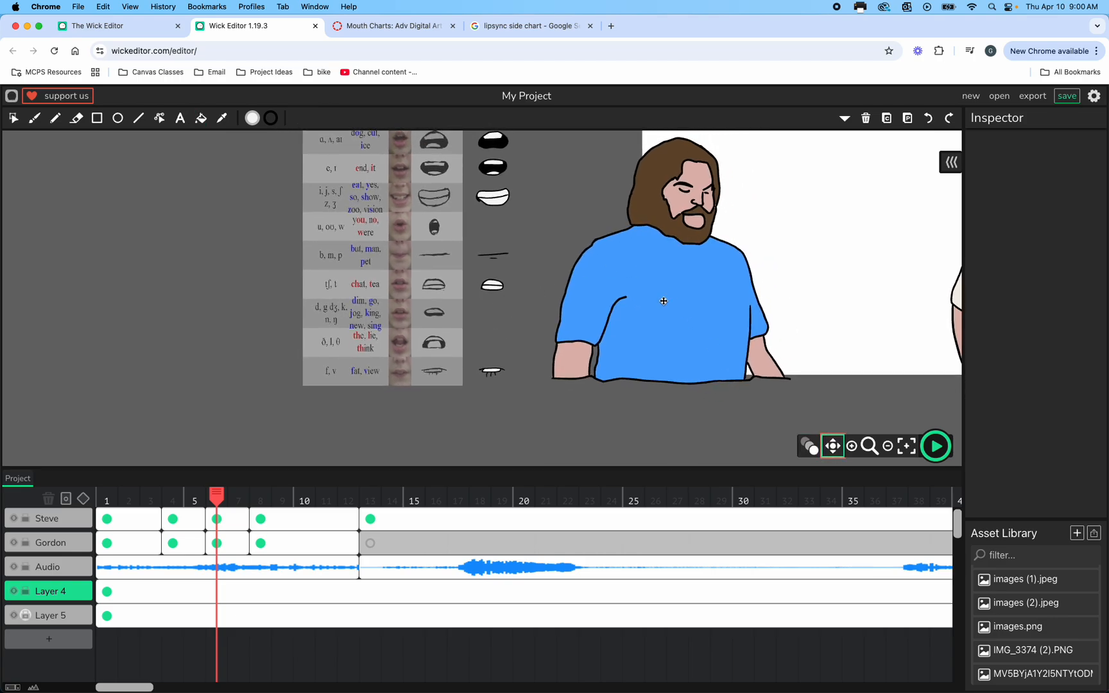
pyautogui.moveTo(604, 226); pyautogui.dragTo(568, 345)
pyautogui.moveTo(538, 303); pyautogui.dragTo(537, 281)
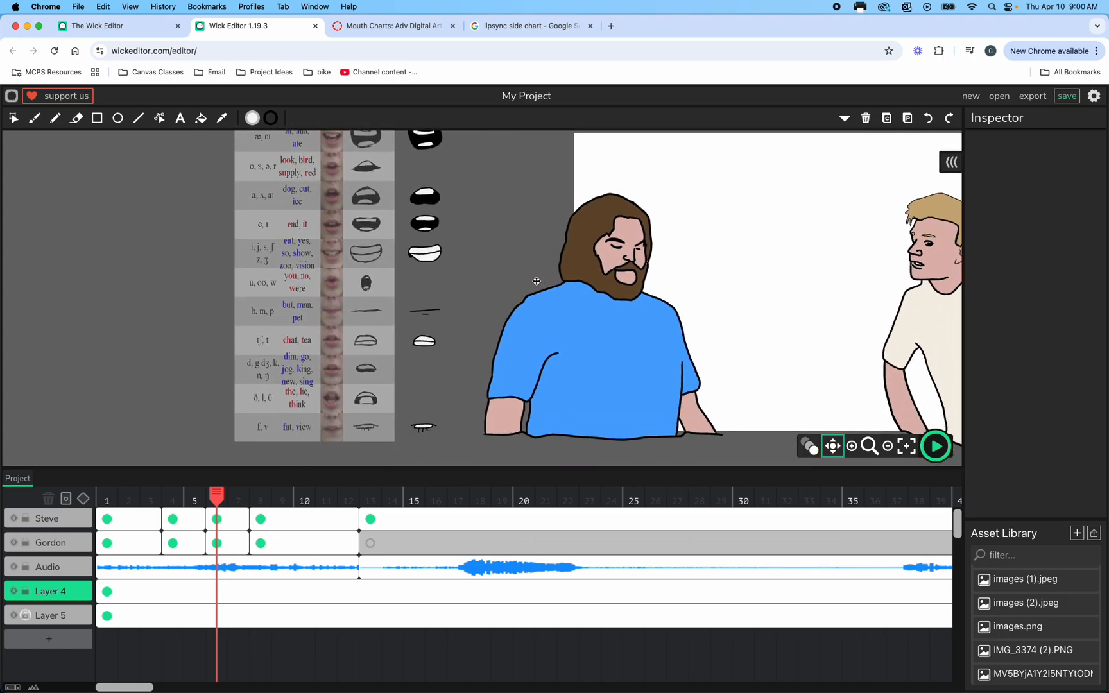
pyautogui.moveTo(219, 491); pyautogui.dragTo(359, 500)
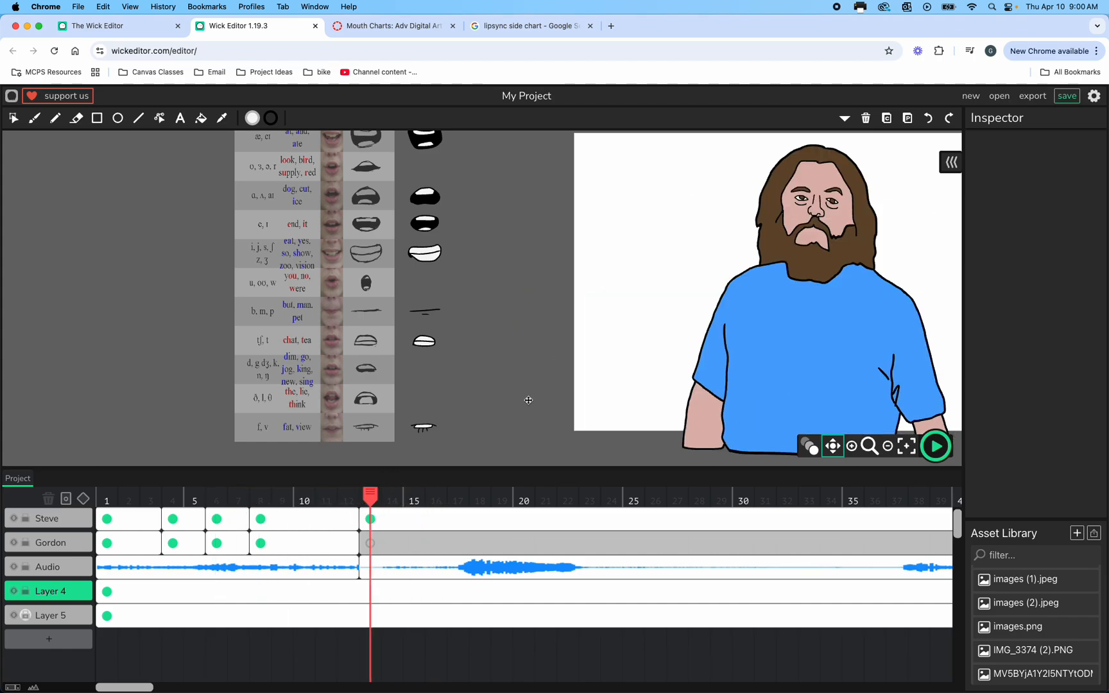
pyautogui.moveTo(747, 315); pyautogui.dragTo(514, 321)
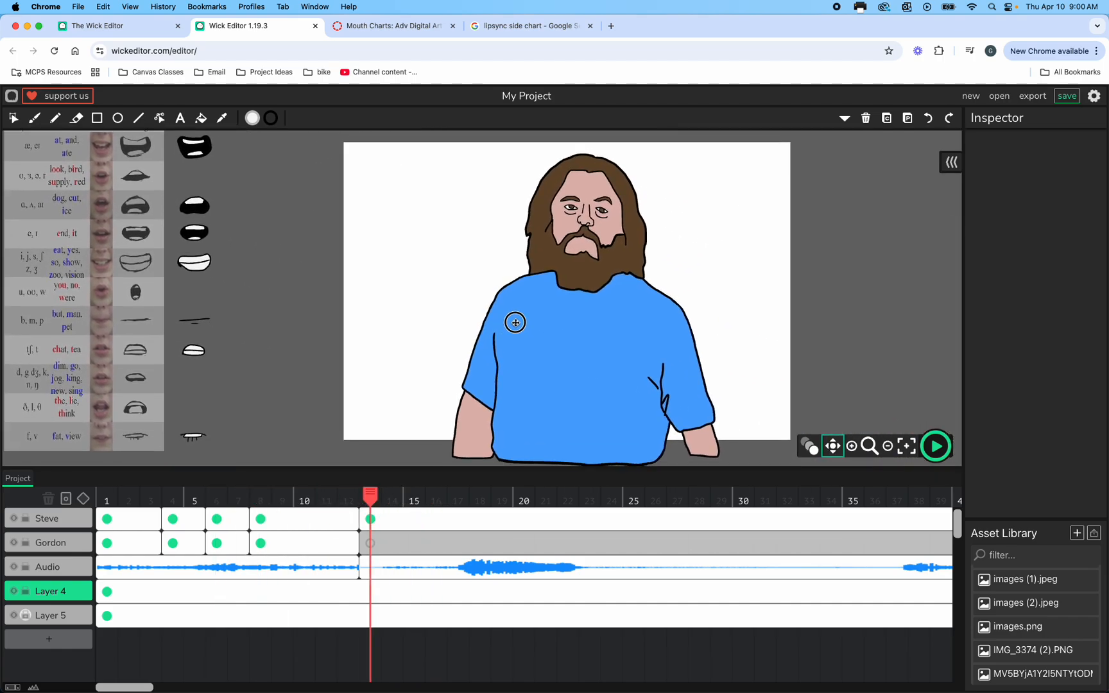
# Step: Play the audio from frame 13 and scrub back through the spoken part, returning the playhead to frame 13
pyautogui.click(935, 446)
pyautogui.click(936, 446)
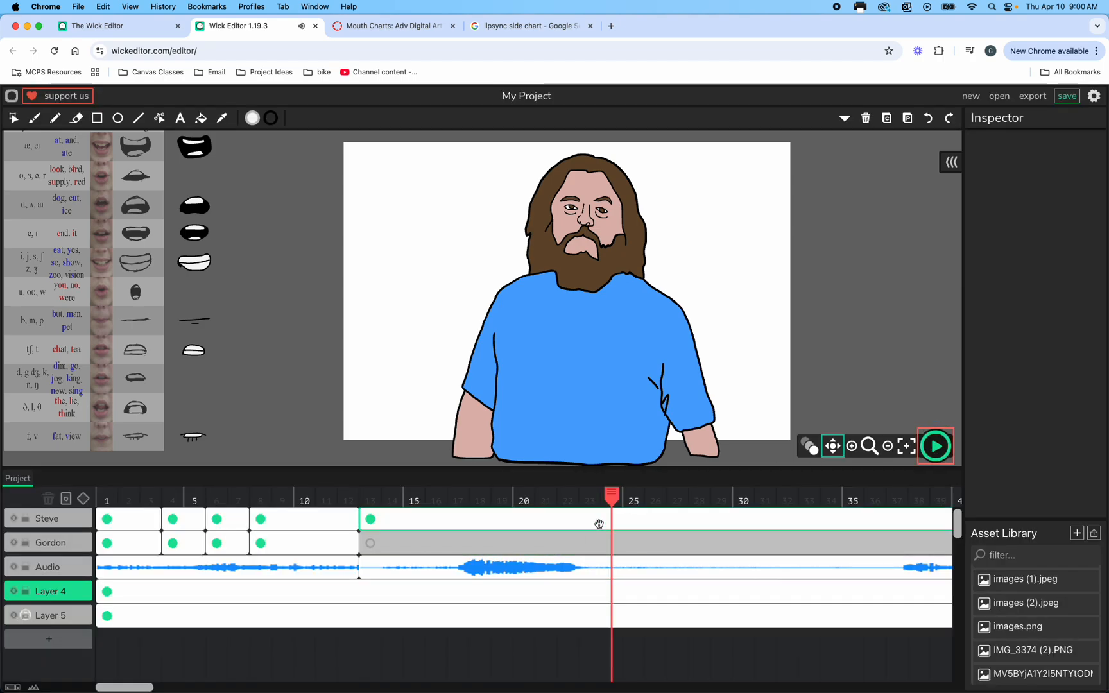
pyautogui.moveTo(613, 510); pyautogui.dragTo(436, 509)
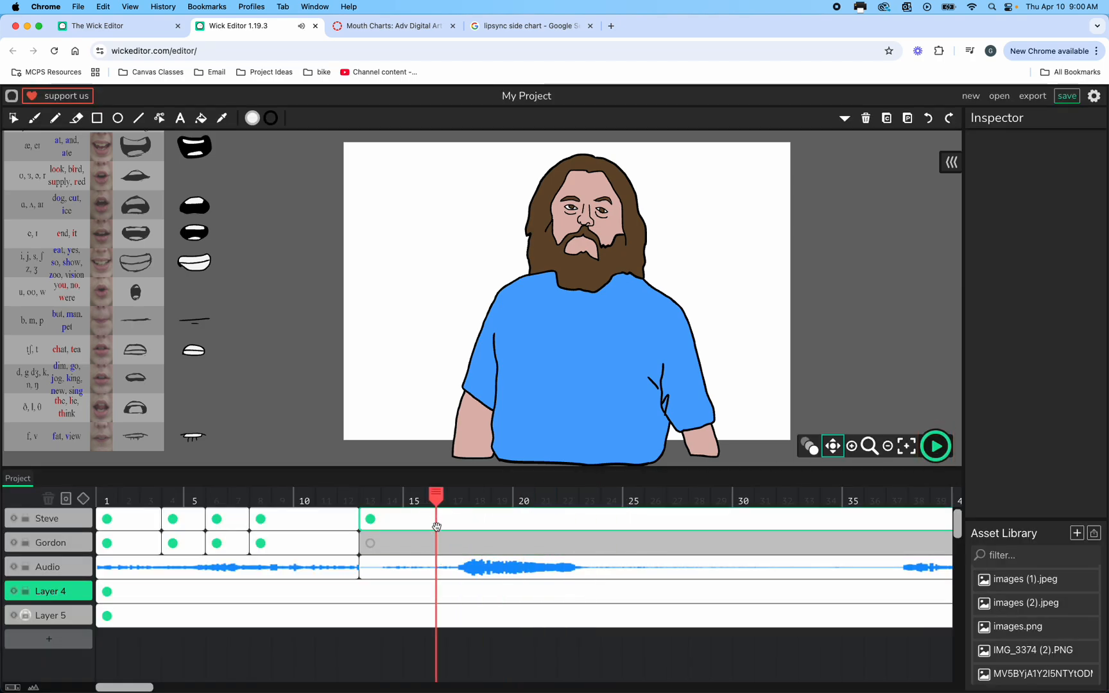
pyautogui.click(469, 564)
pyautogui.moveTo(434, 495); pyautogui.dragTo(371, 498)
pyautogui.hscroll(1, 371, 551)
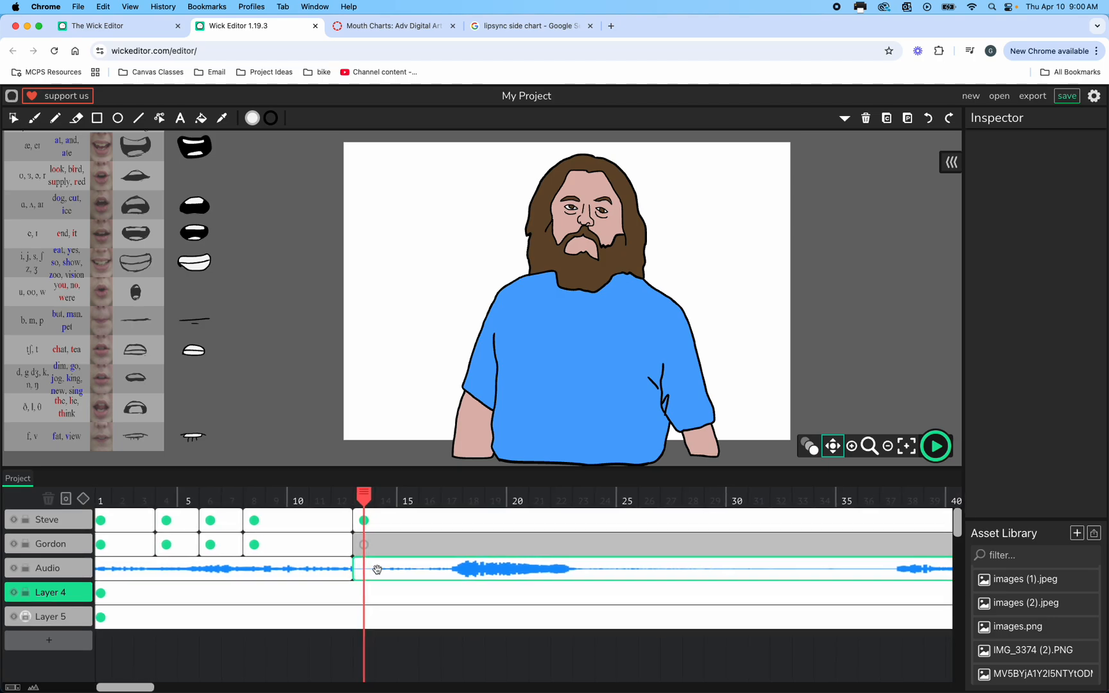
pyautogui.hscroll(-1, 317, 554)
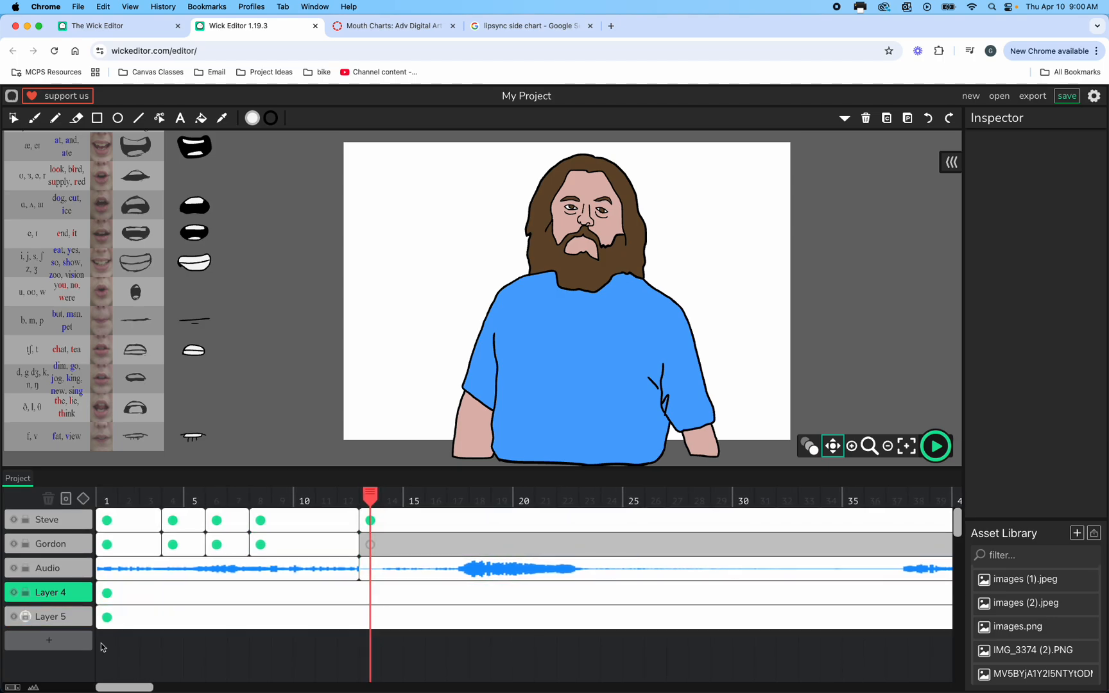
# Step: Add a new layer, move it above the Steve layer and name it "Lipsync"
pyautogui.click(72, 636)
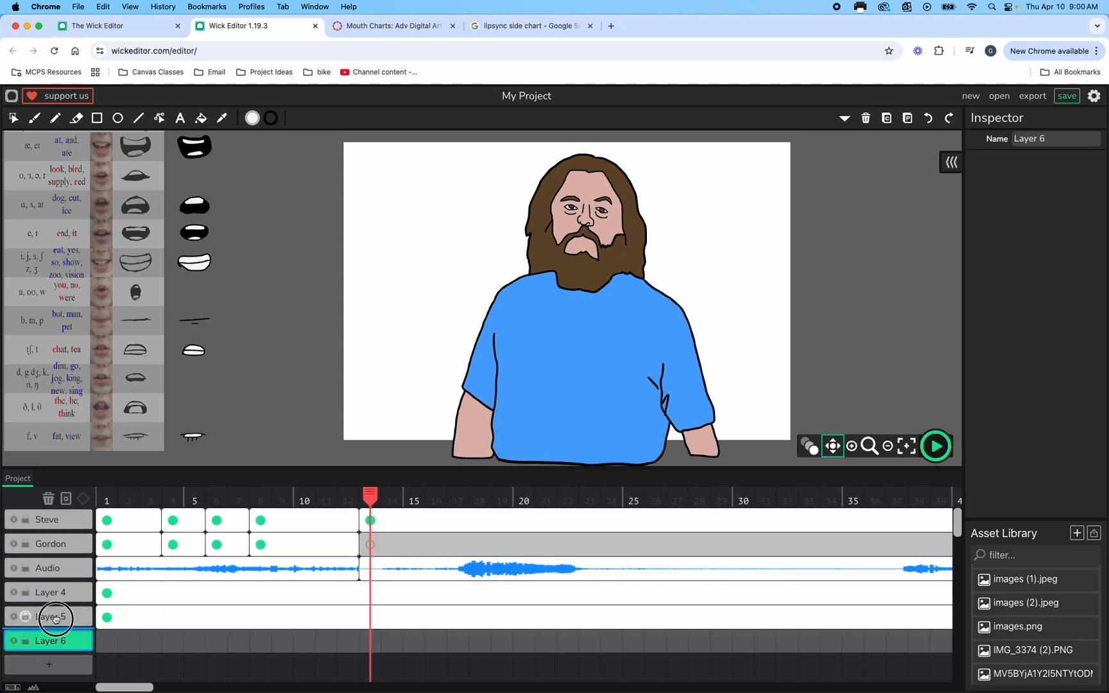
pyautogui.moveTo(56, 505); pyautogui.dragTo(57, 507)
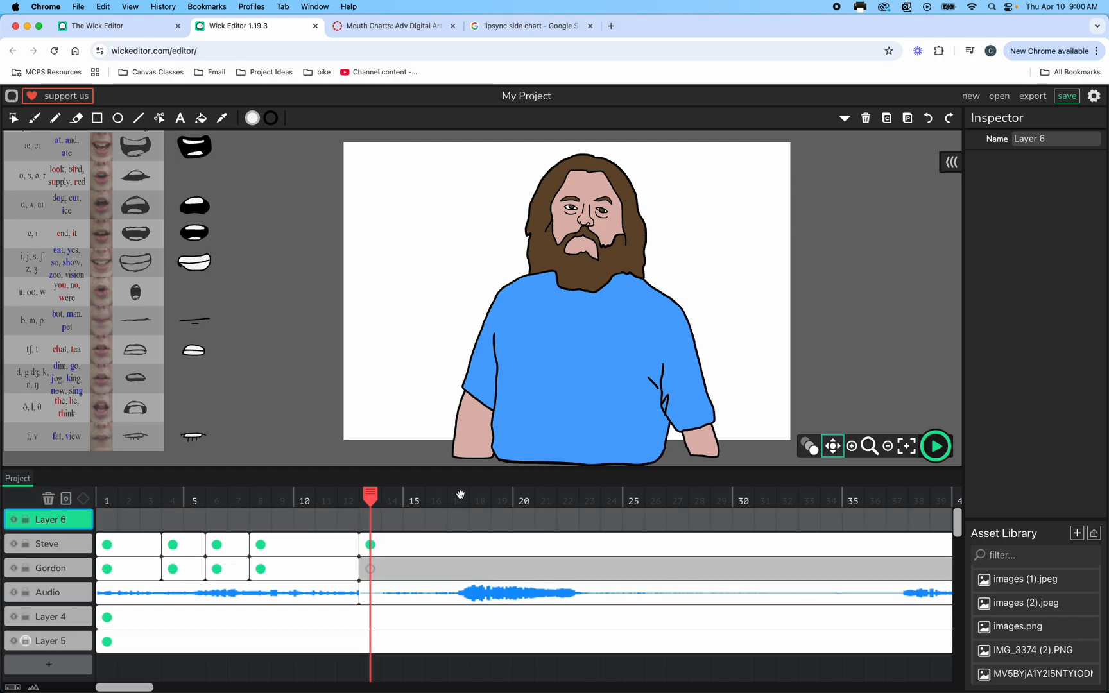
pyautogui.moveTo(1067, 137); pyautogui.dragTo(994, 140)
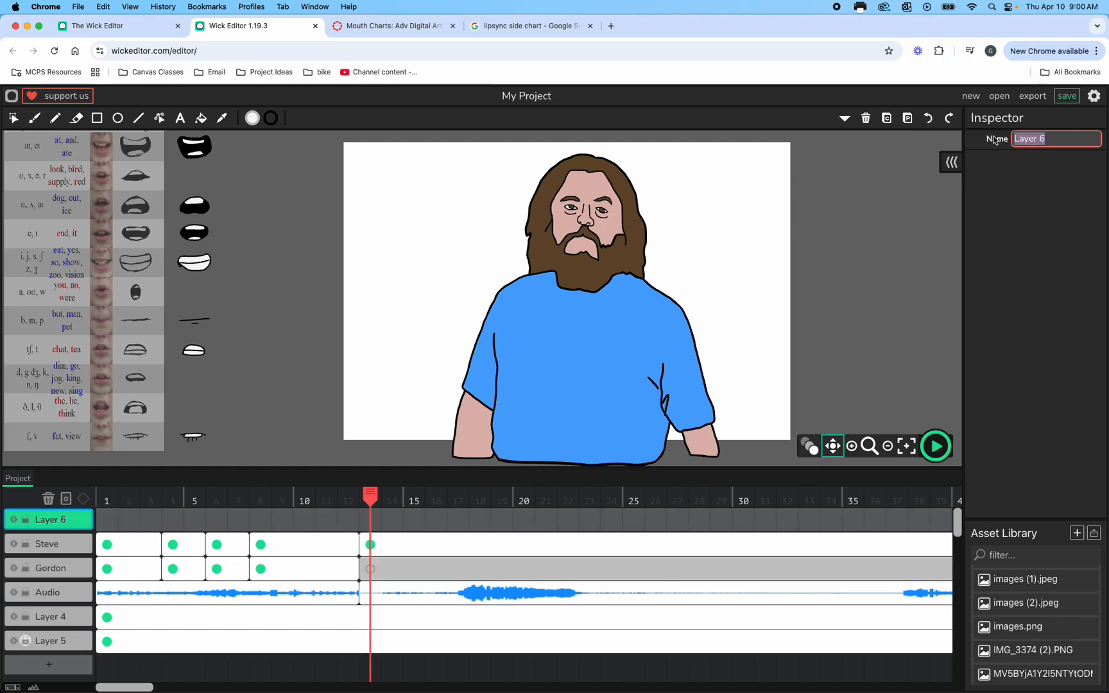
pyautogui.write('Lipsync')
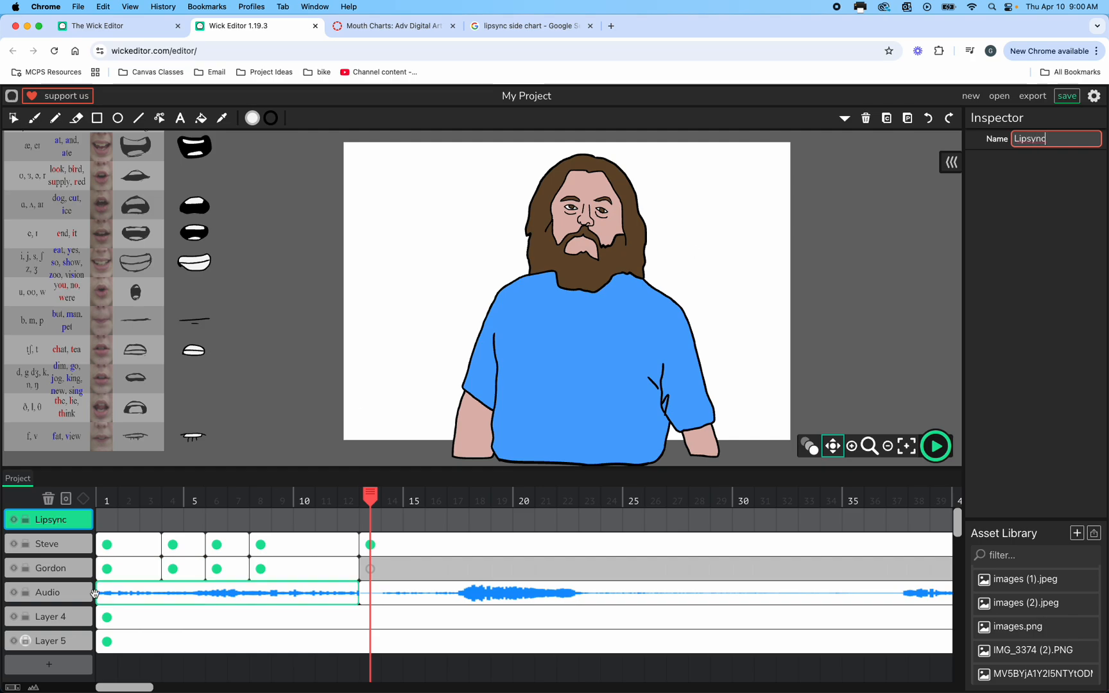
# Step: Rename Layer 4, which holds the traced mouths, to "Mouth Shapes"
pyautogui.click(46, 616)
pyautogui.moveTo(1051, 139); pyautogui.dragTo(948, 139)
pyautogui.write('Mouth ')
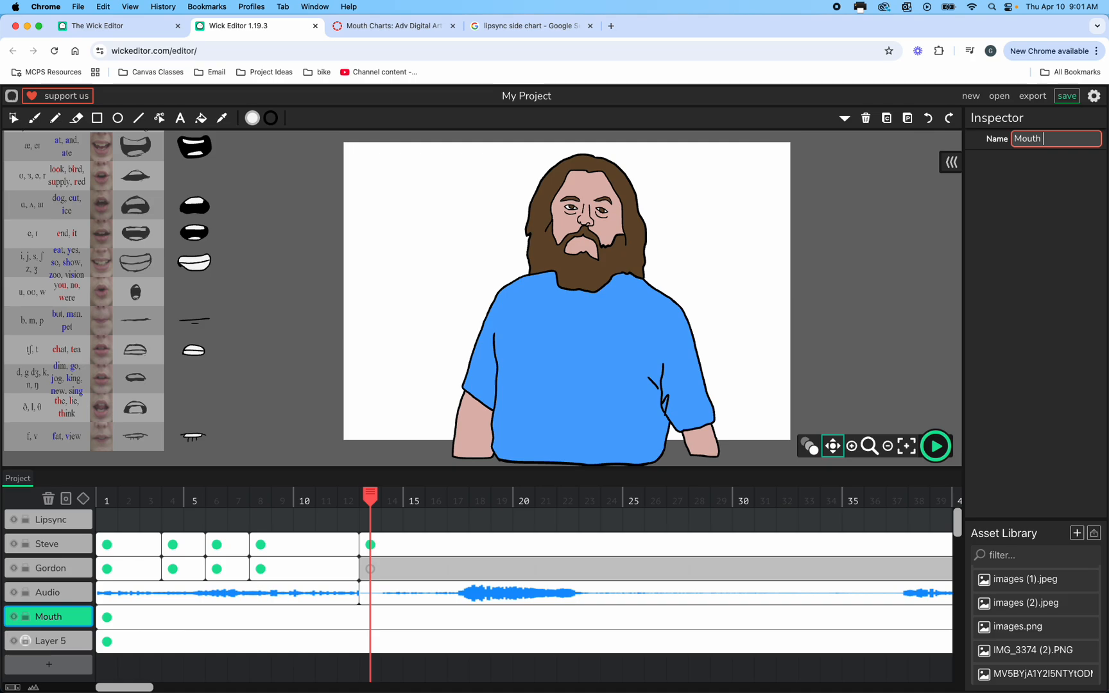
pyautogui.write('Charts')
pyautogui.moveTo(1082, 142); pyautogui.dragTo(1042, 140)
pyautogui.write('Shapes')
# Step: Rename Layer 5, which holds the phonetic chart, to "Lip Chart"
pyautogui.click(61, 641)
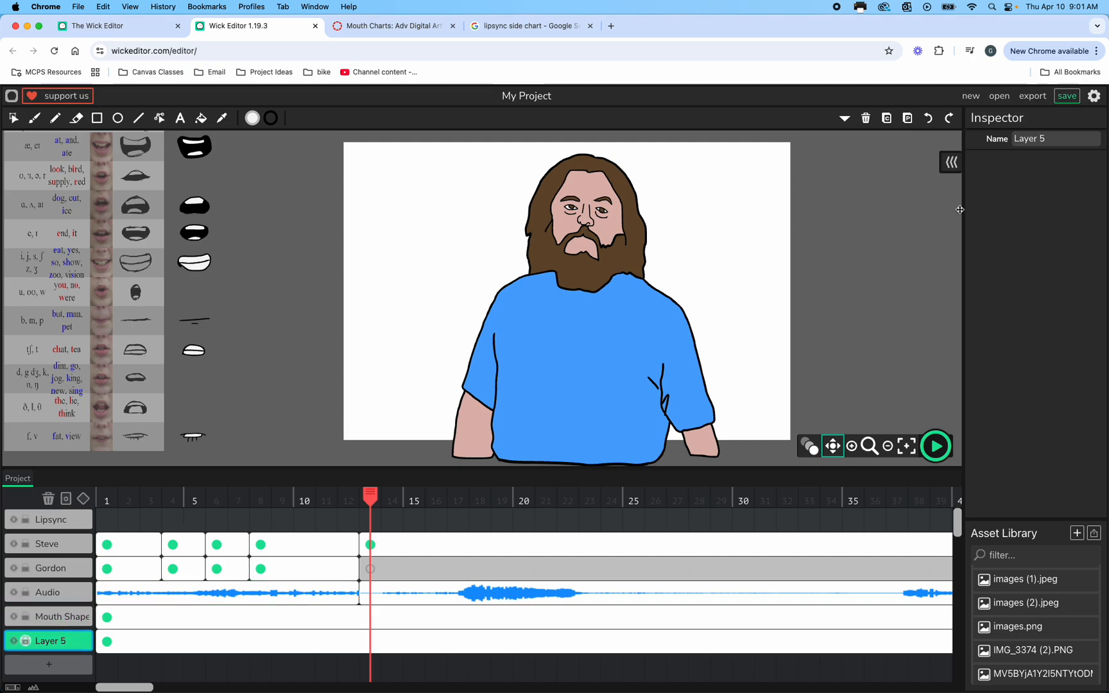
pyautogui.click(1053, 136)
pyautogui.write('Lip Chart')
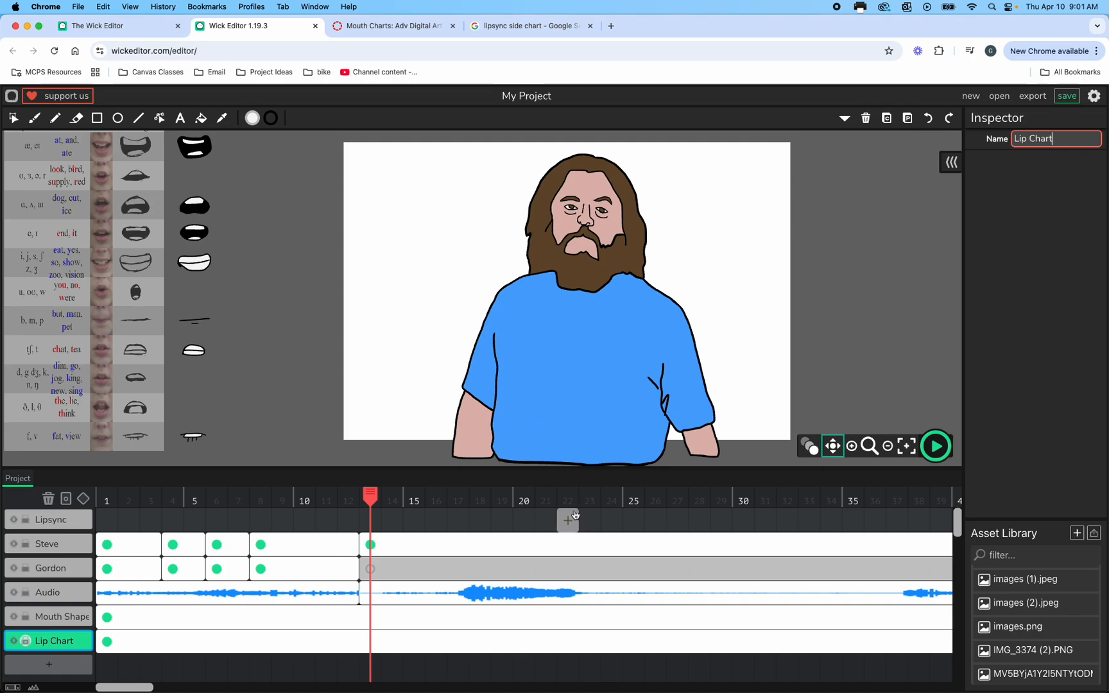
# Step: Add a frame at frame 13 of the Lipsync layer and brush a closed mouth on Steve's face in near-black (020000)
pyautogui.moveTo(564, 519); pyautogui.dragTo(423, 565)
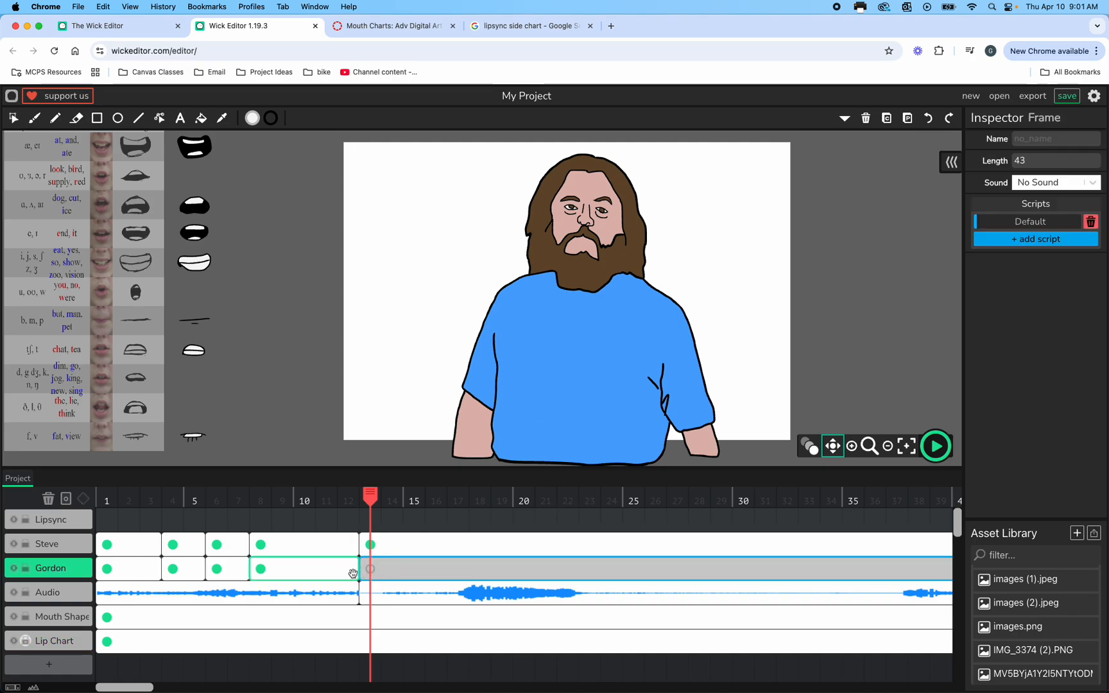
pyautogui.click(370, 523)
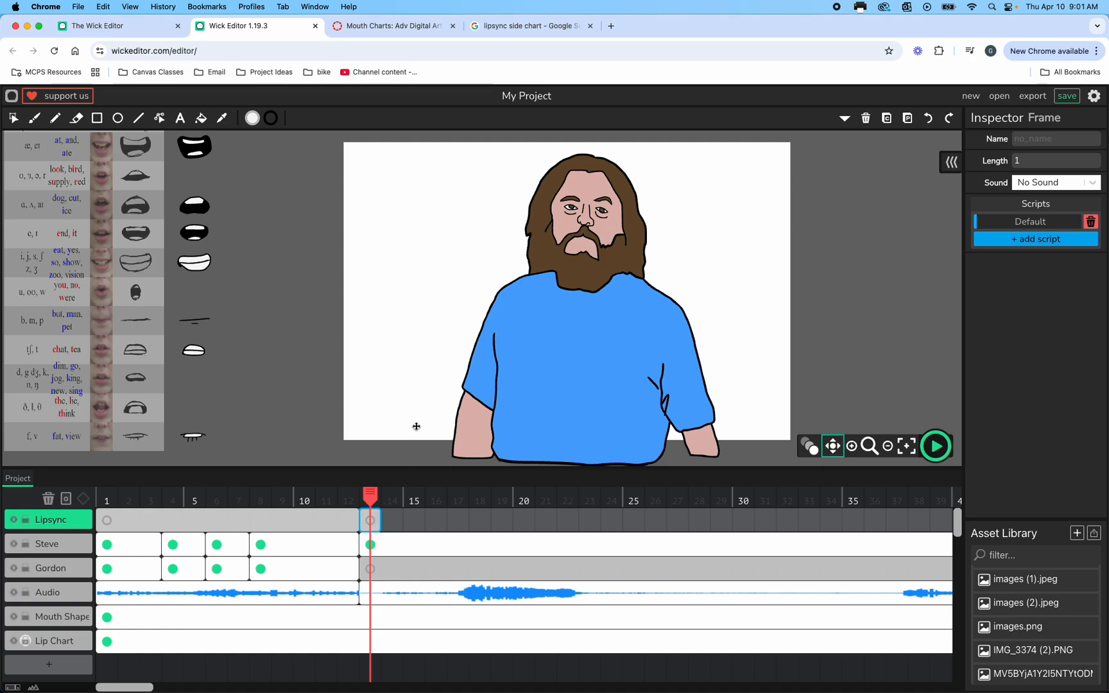
pyautogui.click(34, 117)
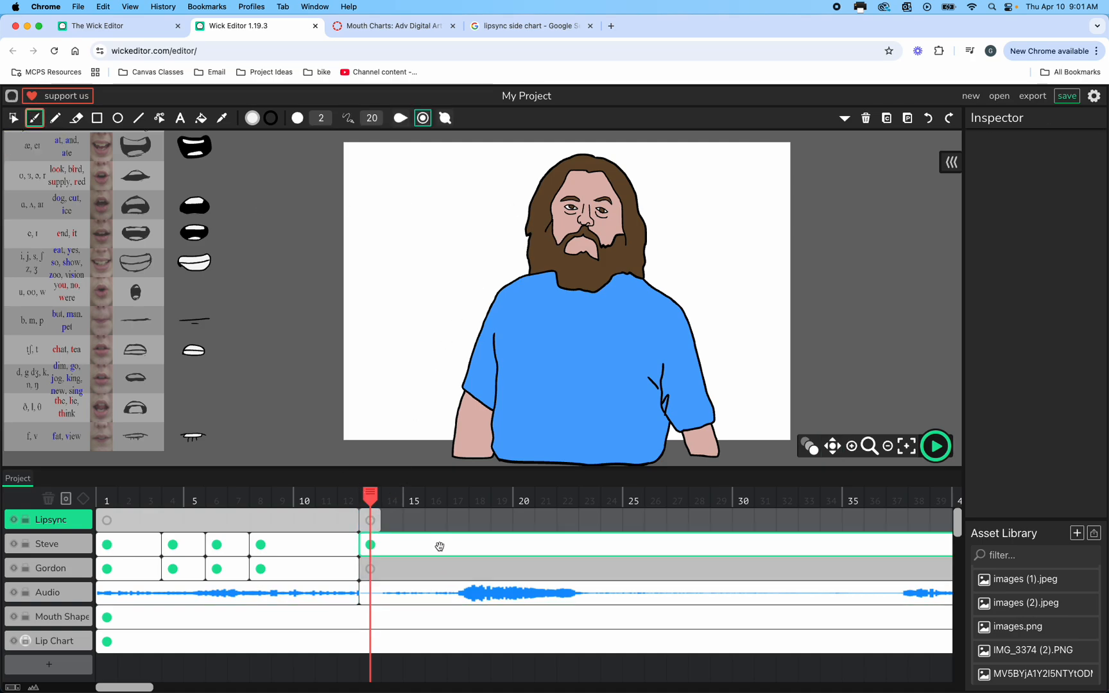
pyautogui.click(252, 118)
pyautogui.click(308, 220)
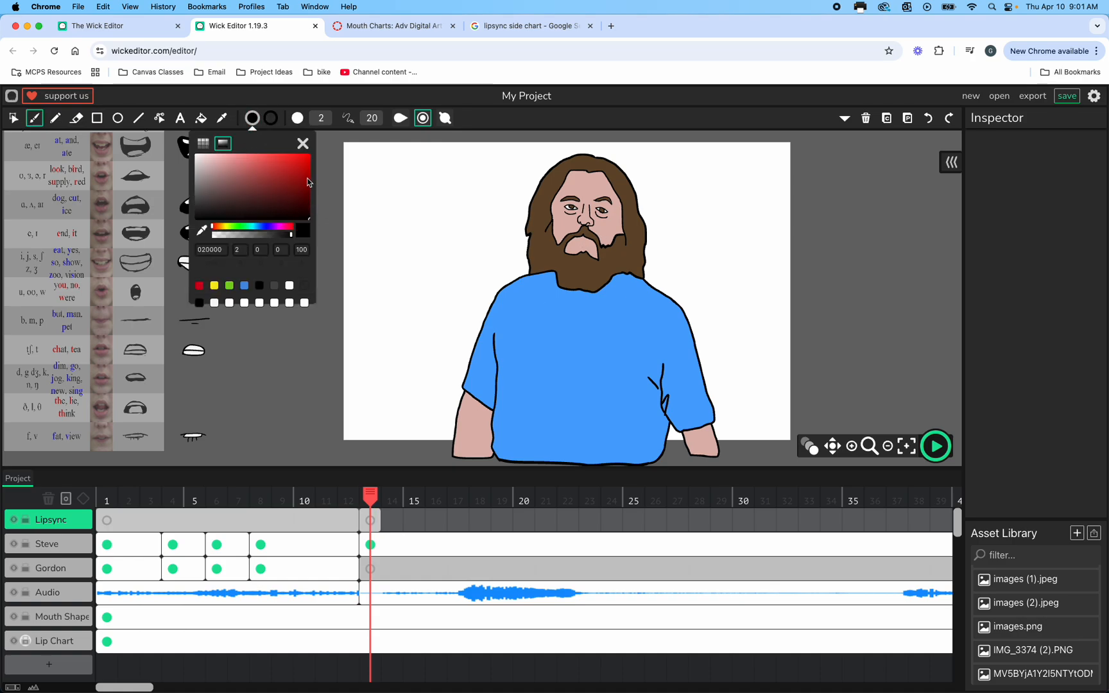
pyautogui.click(302, 143)
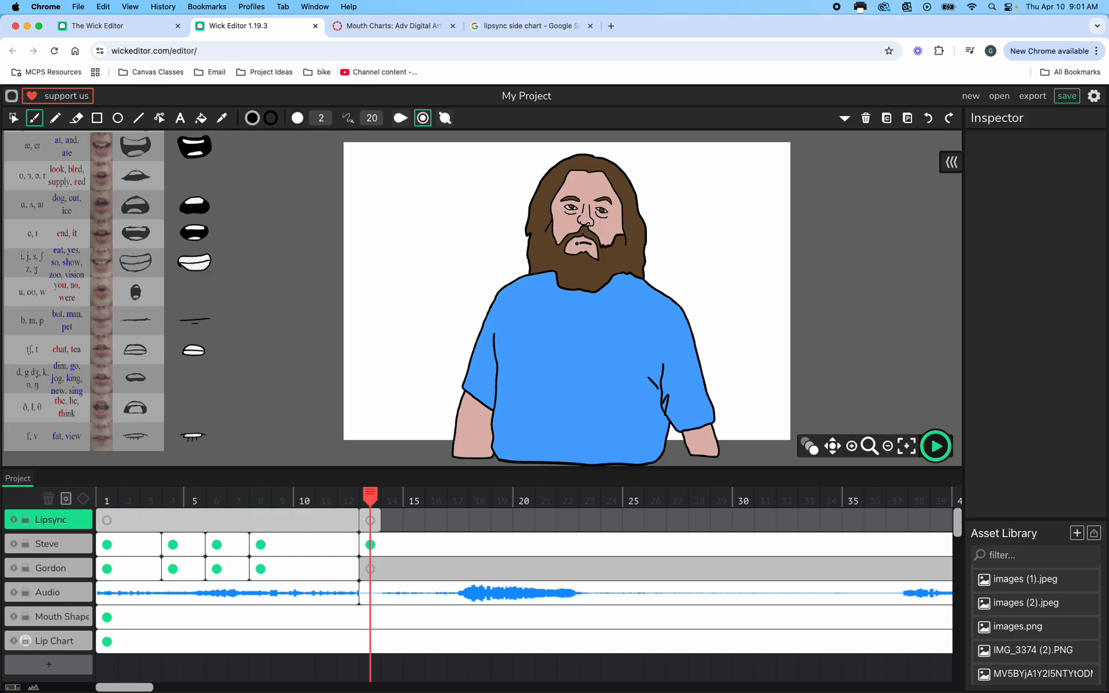
pyautogui.moveTo(572, 246); pyautogui.dragTo(591, 243)
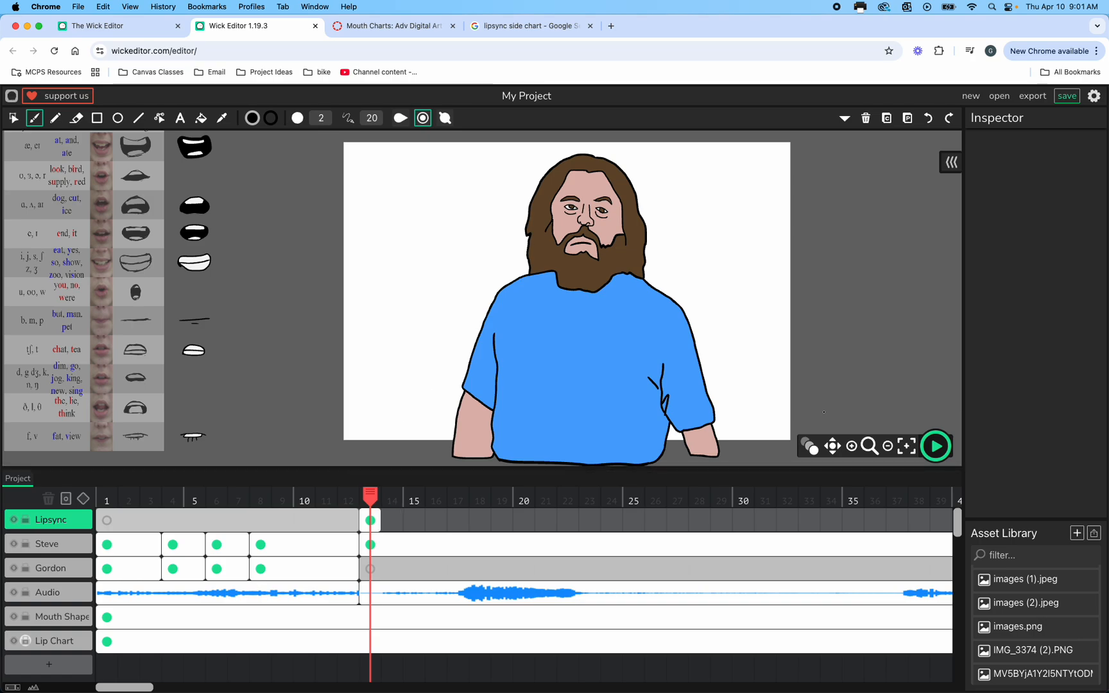
# Step: Preview the audio, extend the closed-mouth Lipsync frame to a length of 4 and place the playhead at frame 17
pyautogui.click(934, 446)
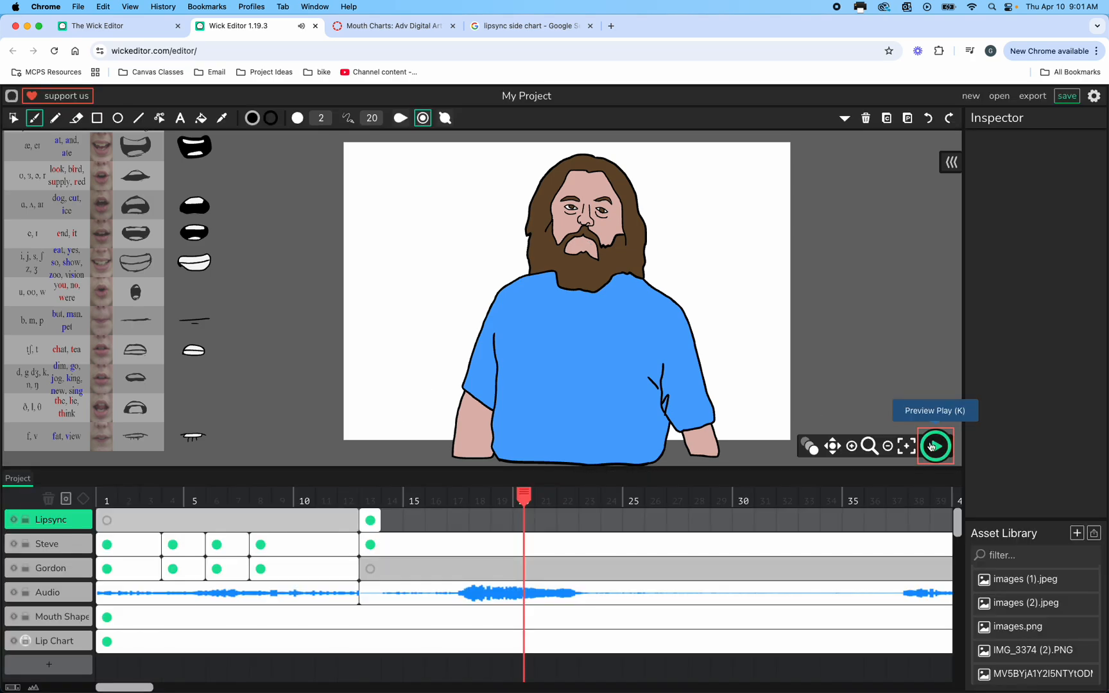
pyautogui.click(934, 446)
pyautogui.moveTo(523, 507); pyautogui.dragTo(457, 507)
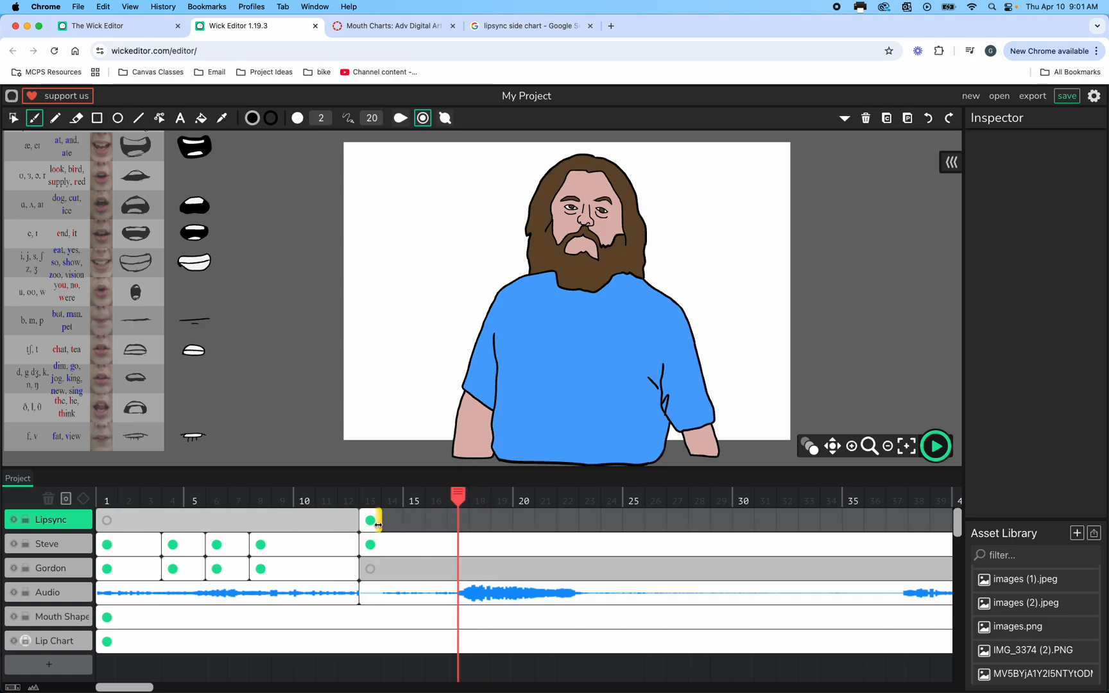
pyautogui.moveTo(377, 525); pyautogui.dragTo(446, 520)
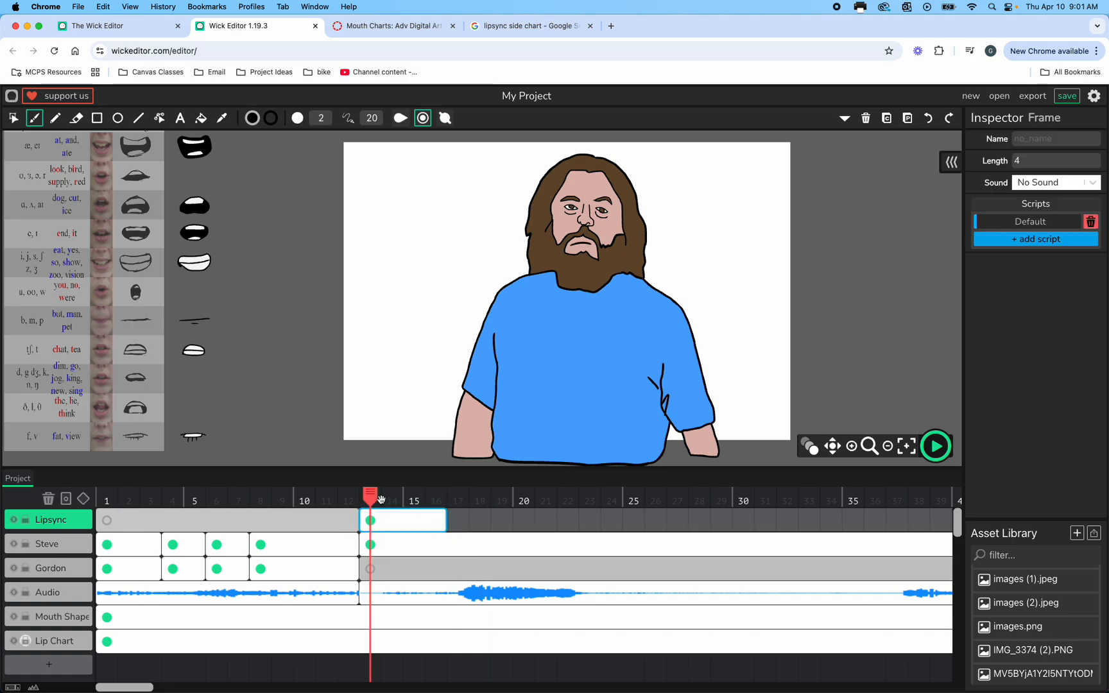
pyautogui.moveTo(372, 498); pyautogui.dragTo(455, 494)
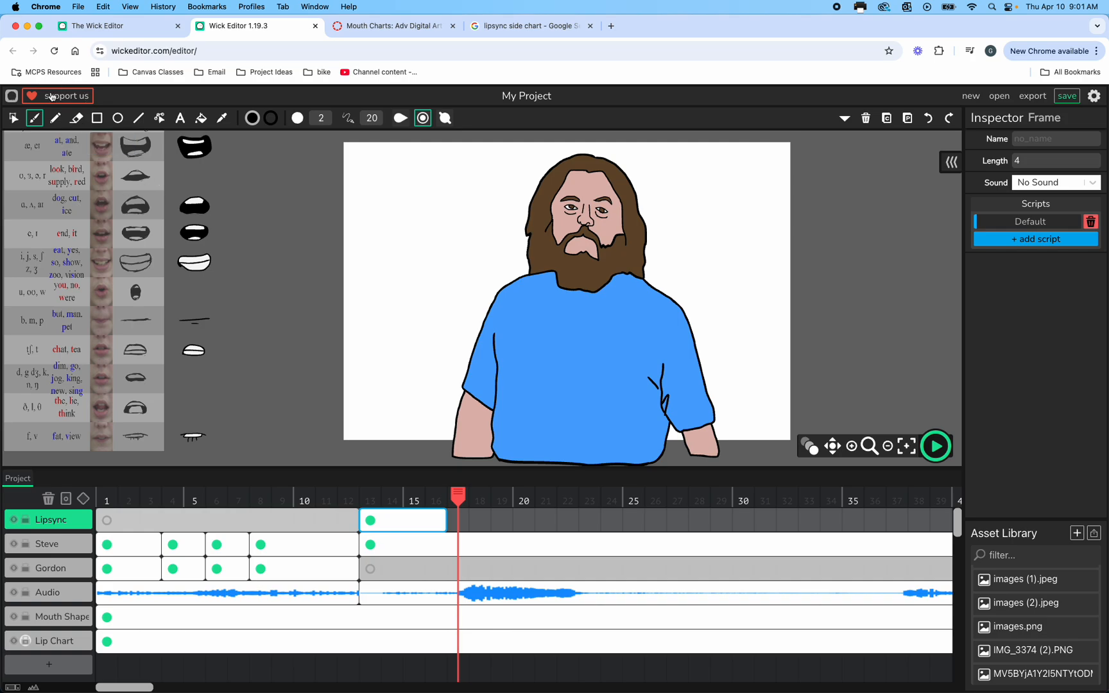
# Step: Convert the traced mouth beside the "end, it" chart row into a button and delete it
pyautogui.click(13, 117)
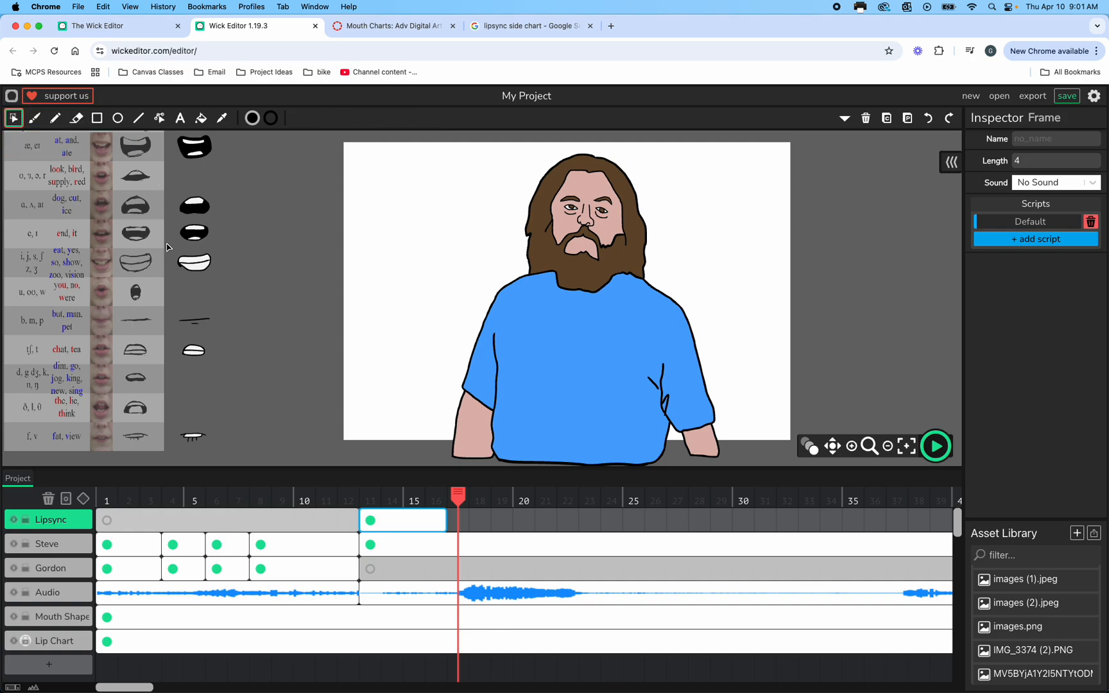
pyautogui.click(193, 231)
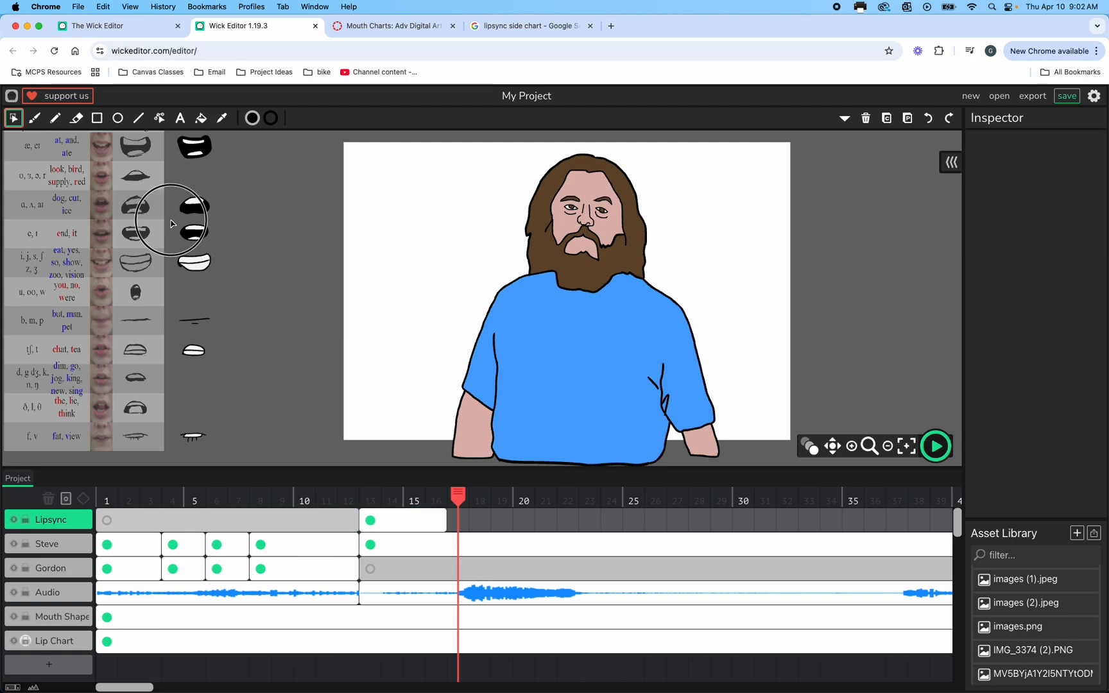
pyautogui.click(216, 237)
pyautogui.click(164, 233)
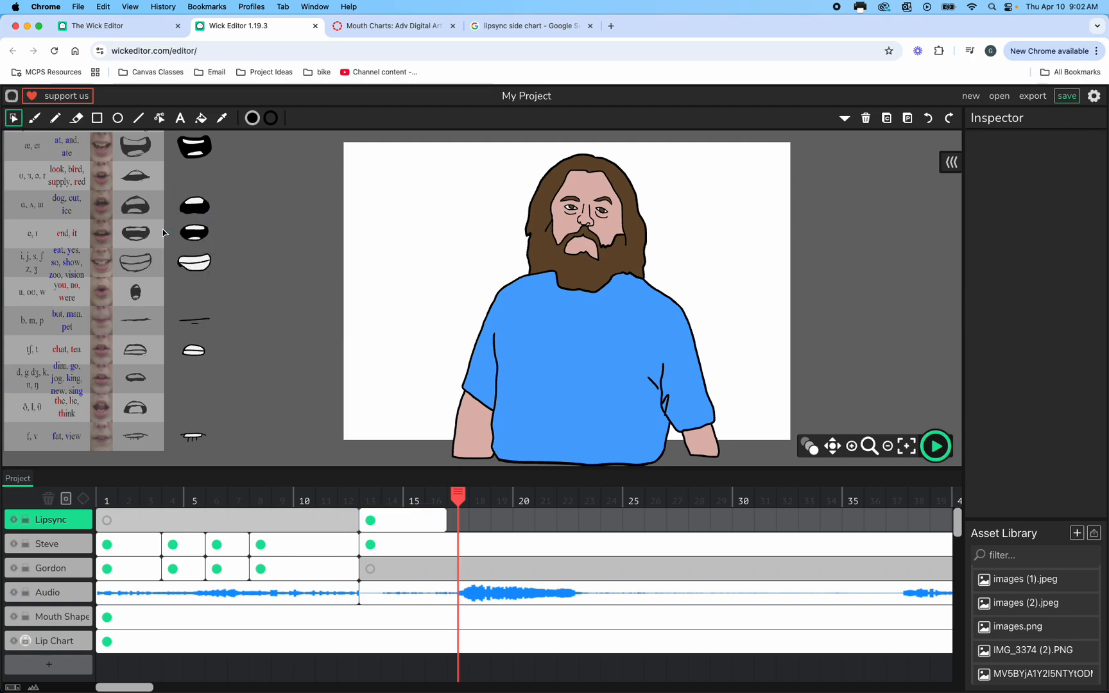
pyautogui.moveTo(169, 214); pyautogui.dragTo(220, 251)
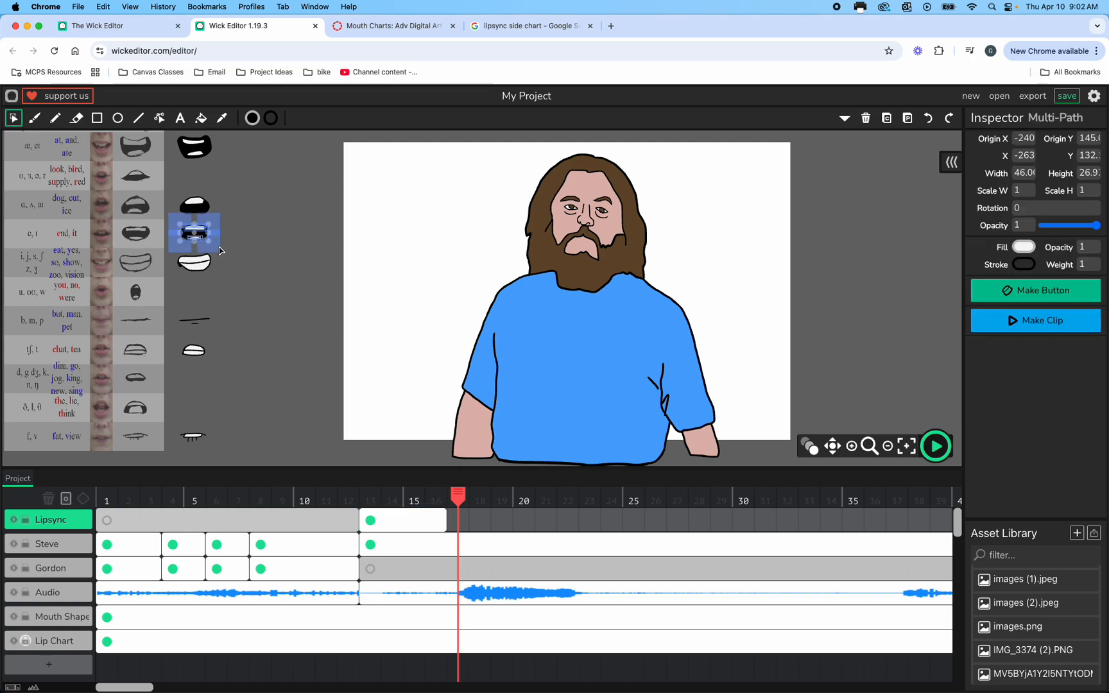
pyautogui.click(1003, 294)
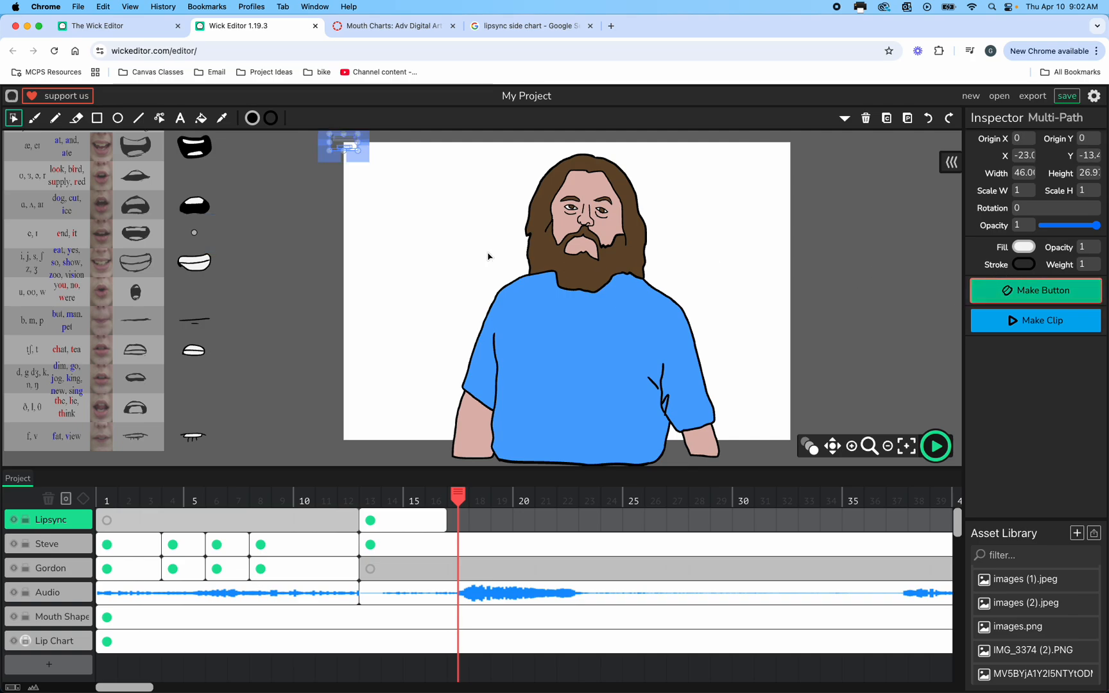
pyautogui.press('Delete')
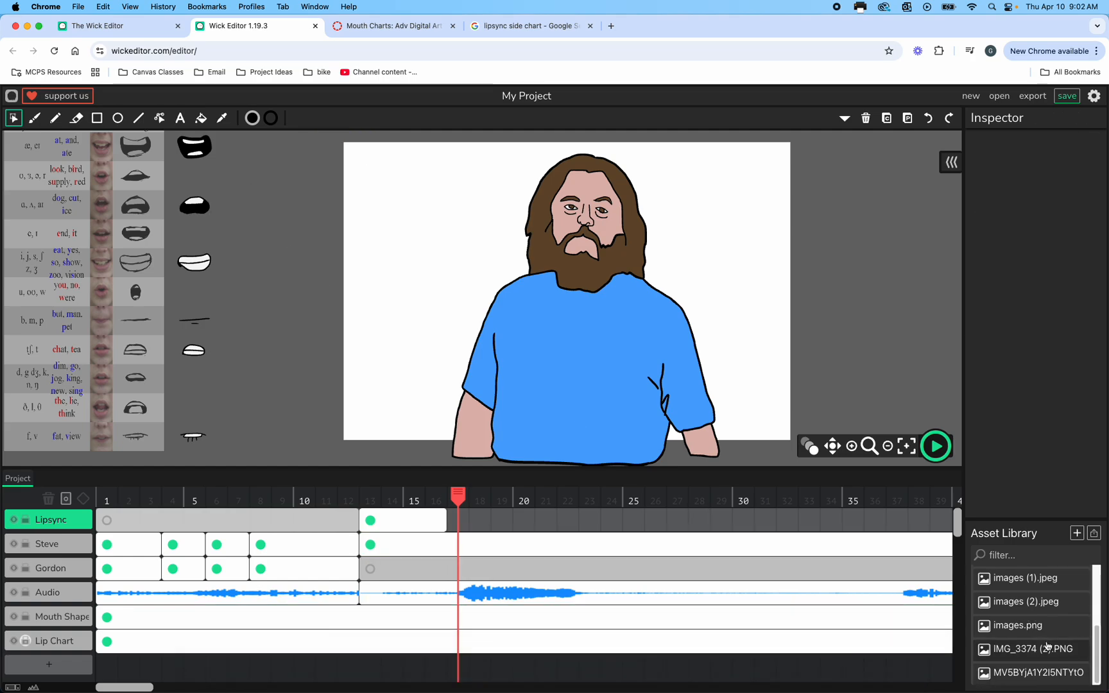
pyautogui.scroll(3, 1048, 646)
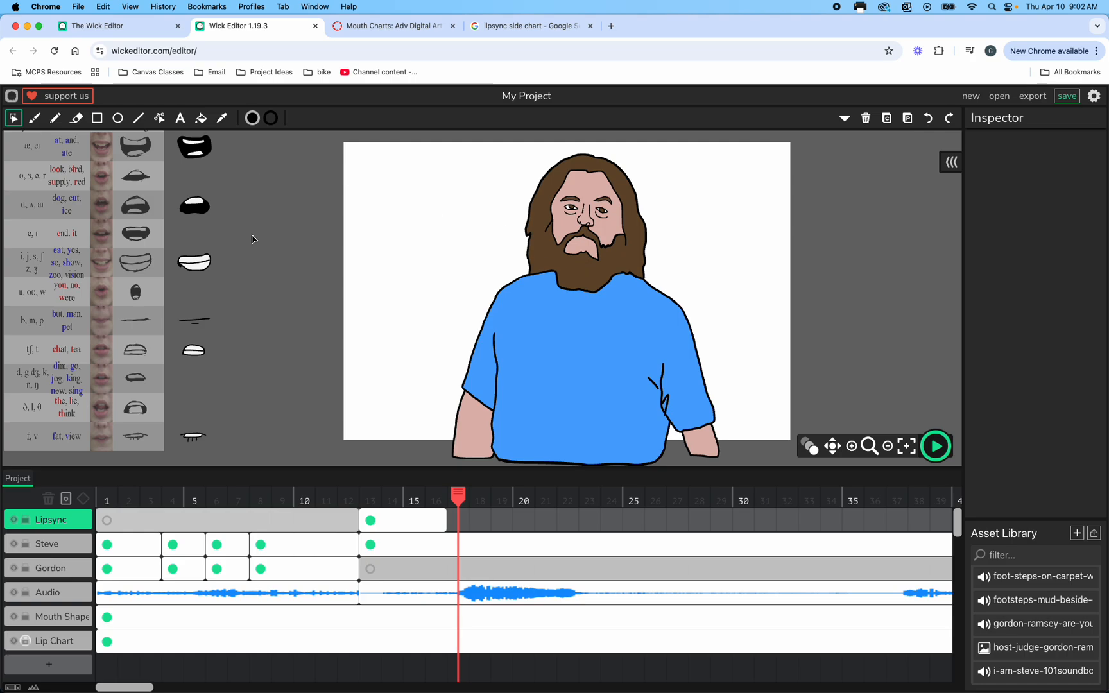
pyautogui.click(191, 209)
pyautogui.click(258, 260)
pyautogui.click(205, 203)
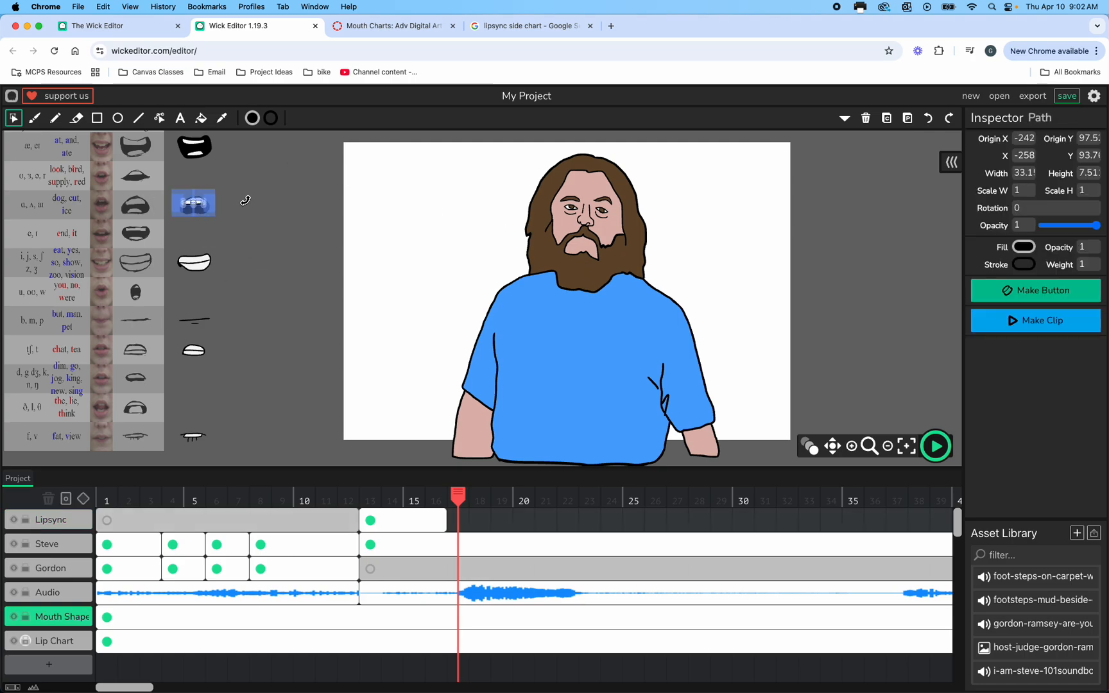
pyautogui.click(245, 200)
pyautogui.moveTo(194, 205); pyautogui.dragTo(242, 235)
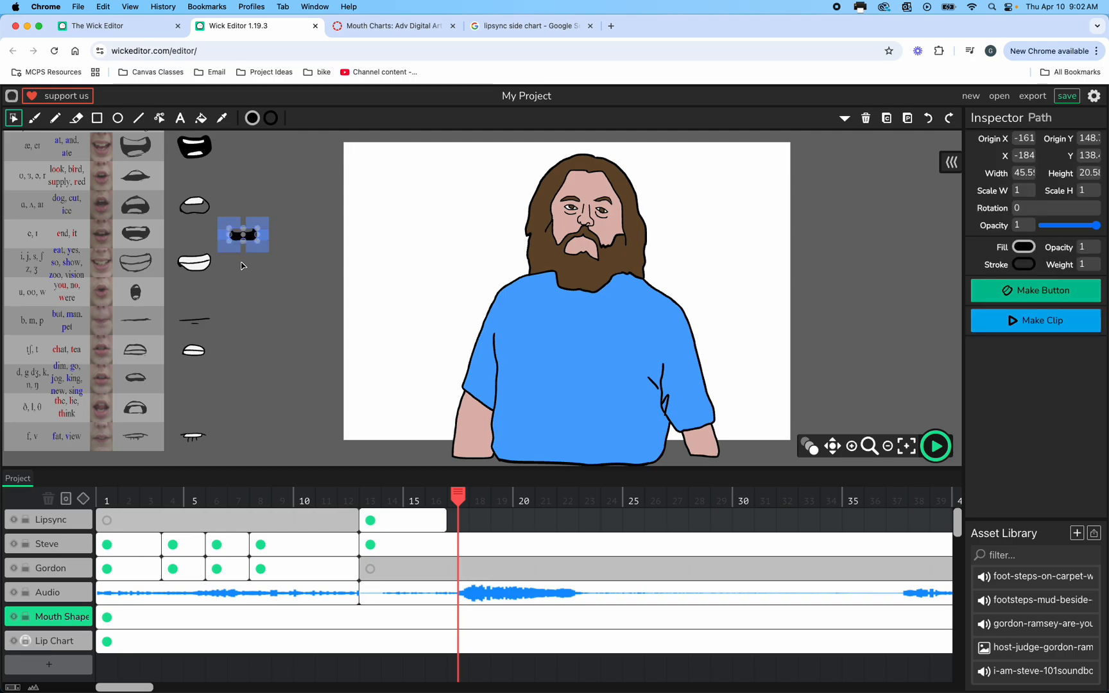
pyautogui.press('z')
pyautogui.press('super+z')
# Step: Copy the complete traced "dog, cut, ice" mouth into a new frame at frame 17 of the Lipsync layer
pyautogui.click(240, 265)
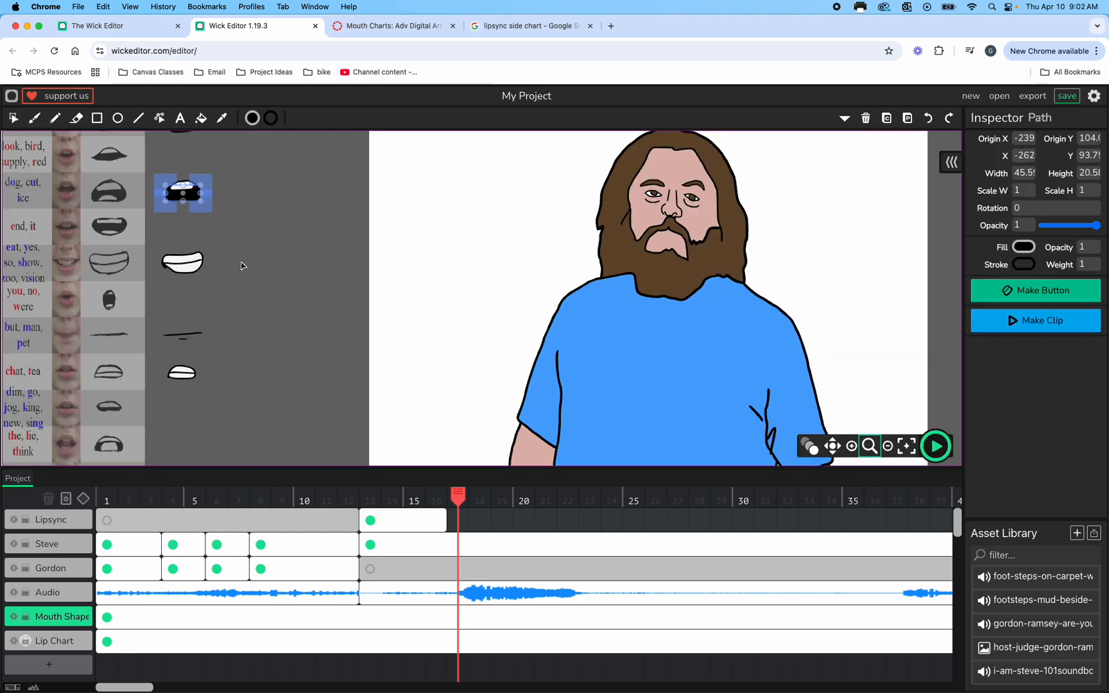
pyautogui.click(239, 254)
pyautogui.click(236, 219)
pyautogui.scroll(-3, 236, 218)
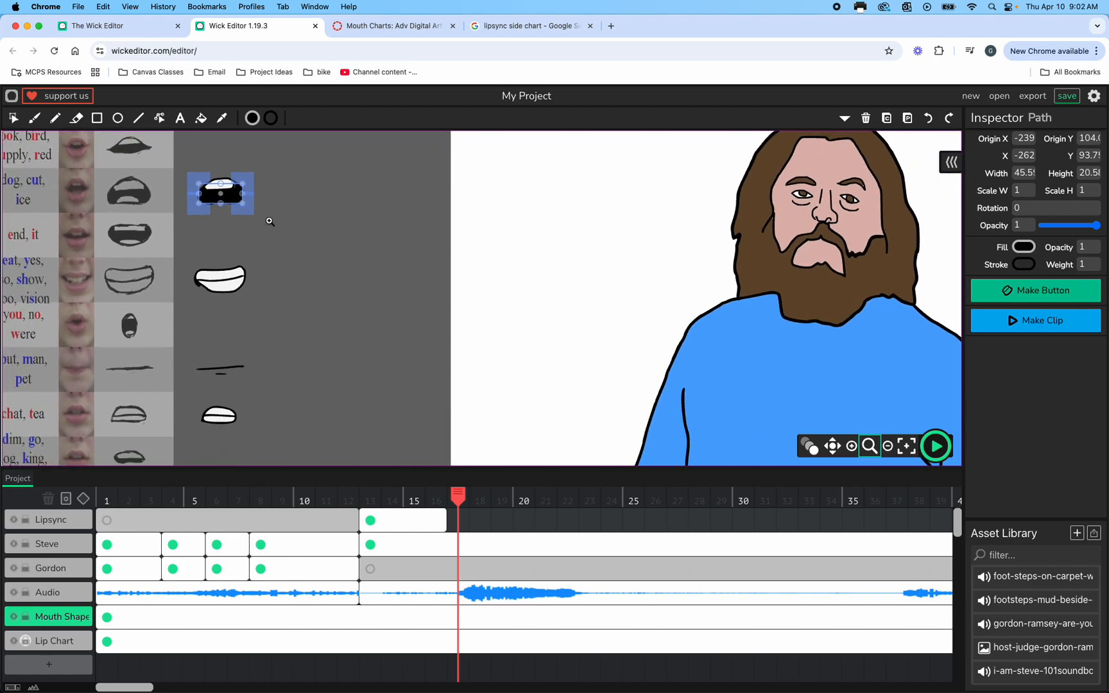
pyautogui.click(14, 118)
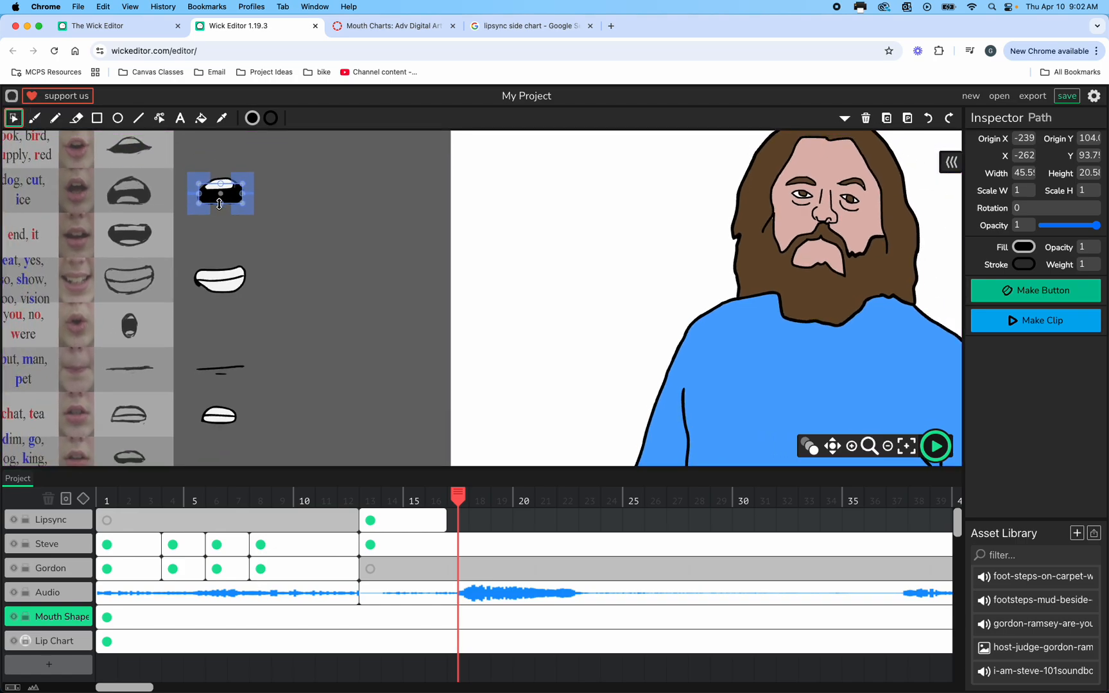
pyautogui.scroll(-1, 269, 227)
pyautogui.click(343, 239)
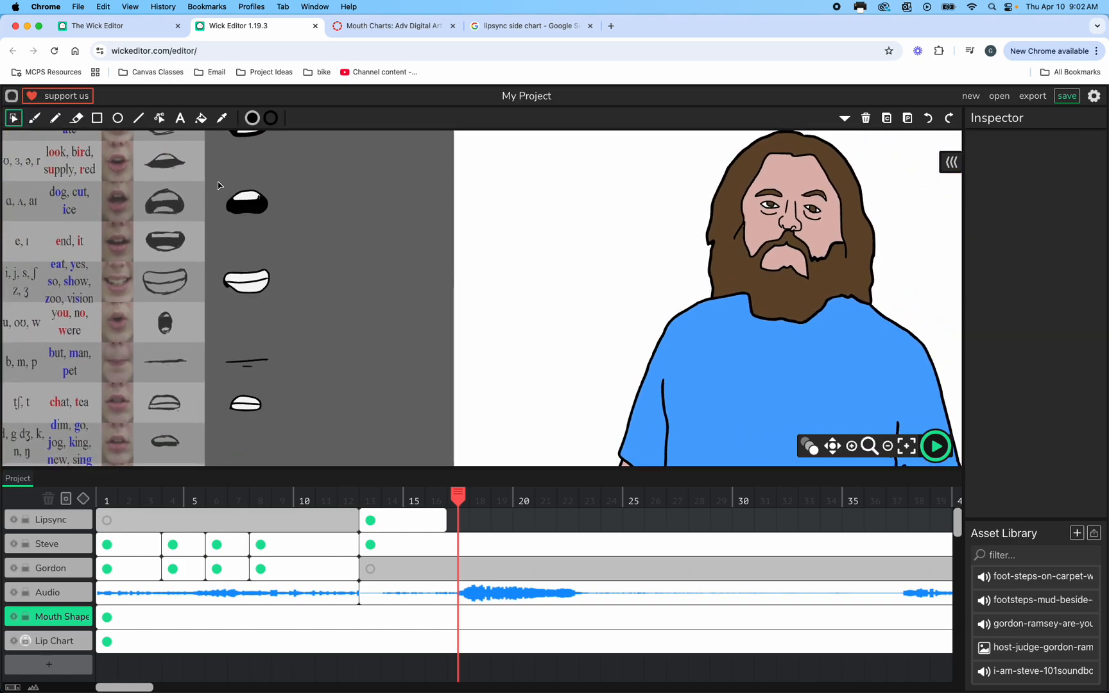
pyautogui.moveTo(218, 186); pyautogui.dragTo(313, 242)
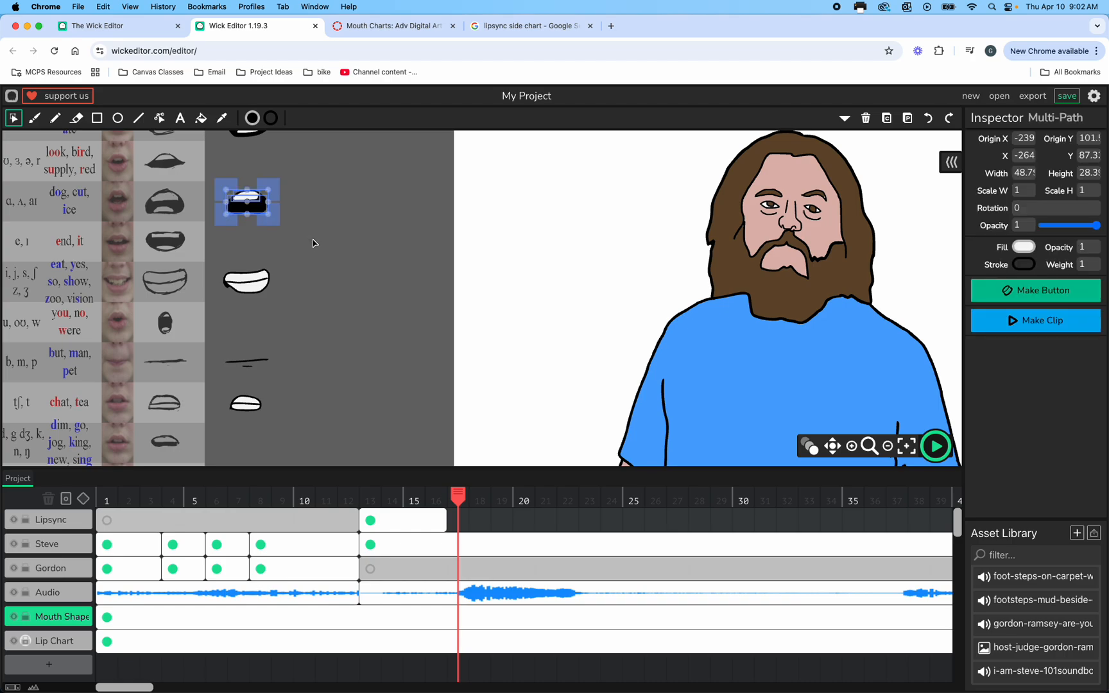
pyautogui.click(451, 521)
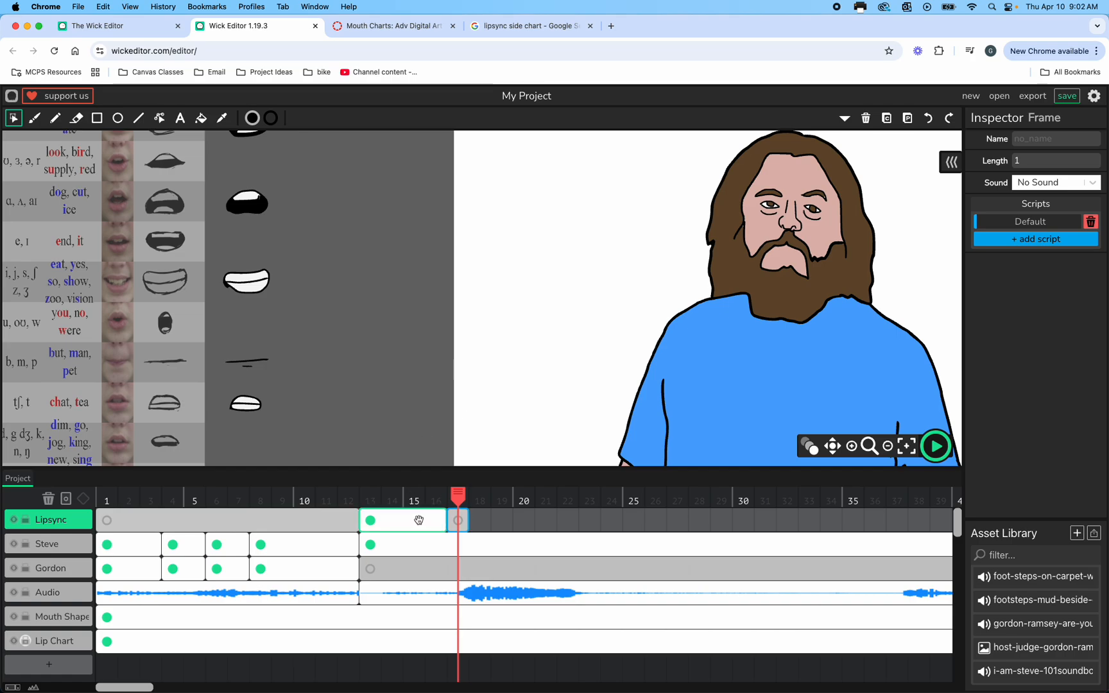
pyautogui.click(458, 522)
pyautogui.press('super+v')
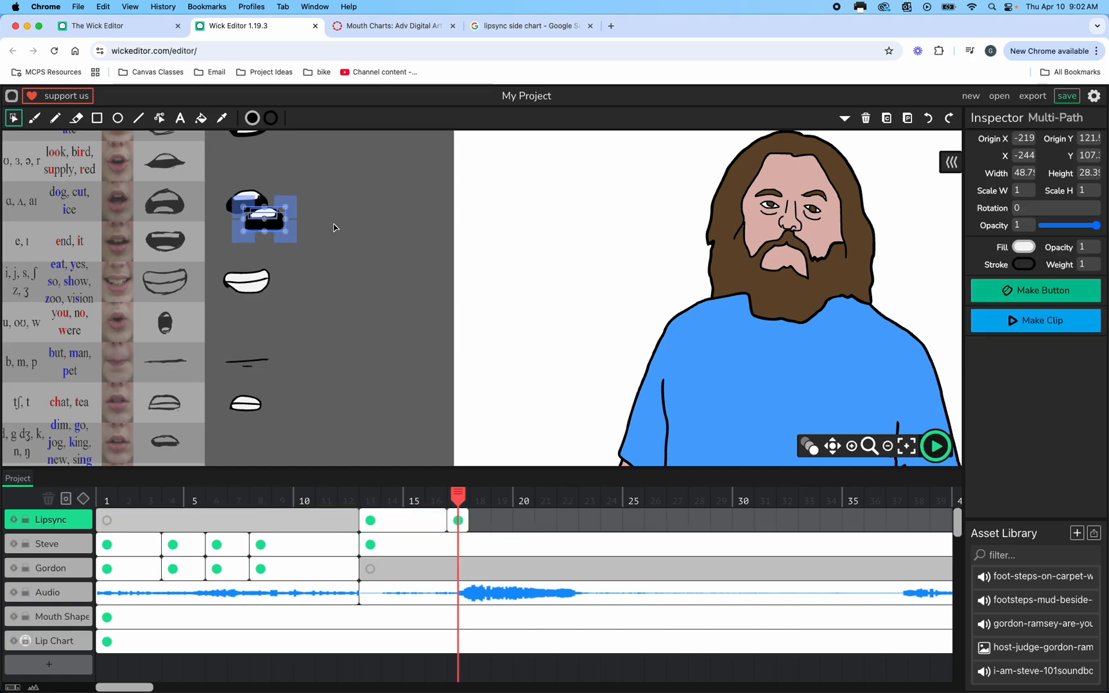
# Step: Turn on onion skinning and position the pasted open mouth over Steve's mouth at frame 17
pyautogui.moveTo(270, 230); pyautogui.dragTo(712, 295)
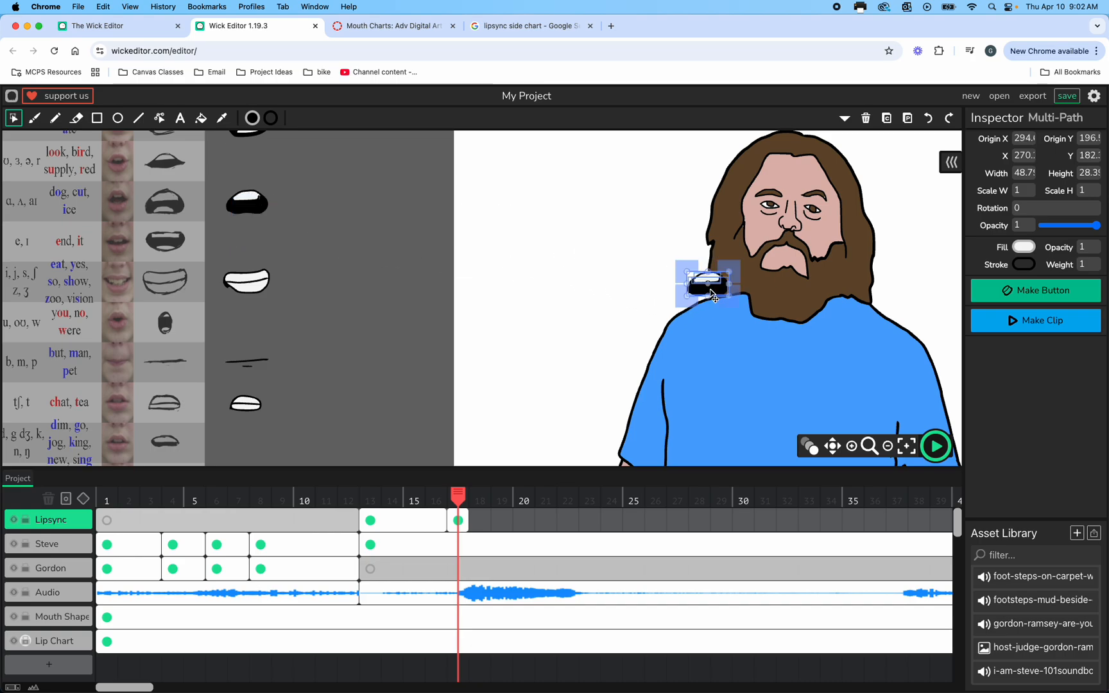
pyautogui.click(810, 443)
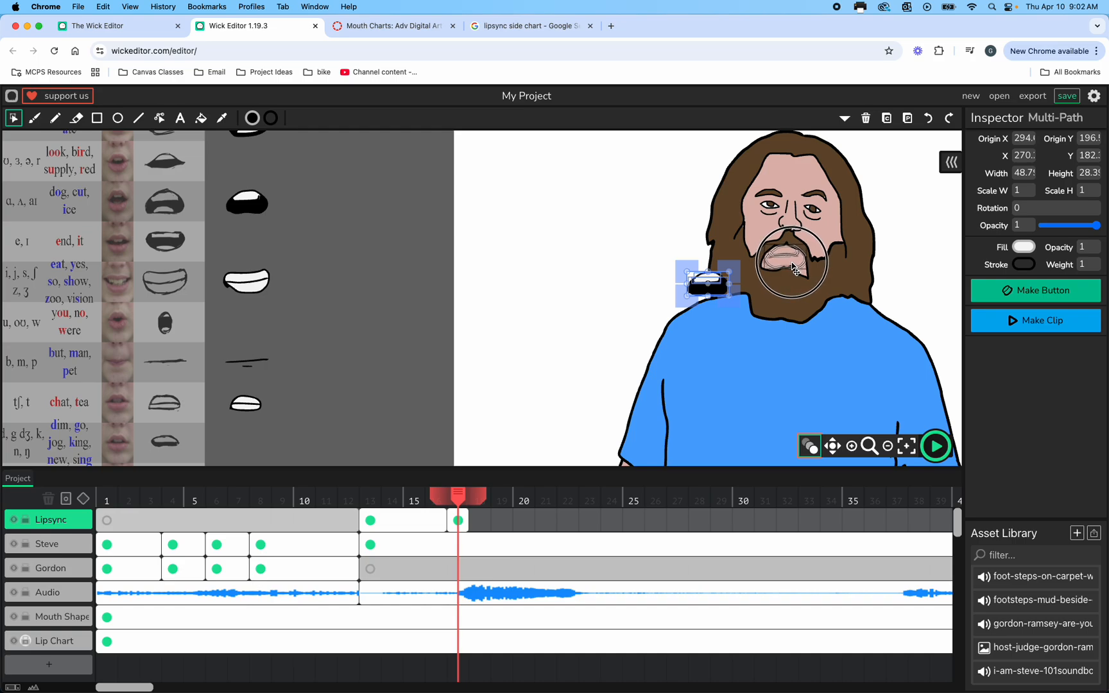
pyautogui.moveTo(794, 270); pyautogui.dragTo(793, 268)
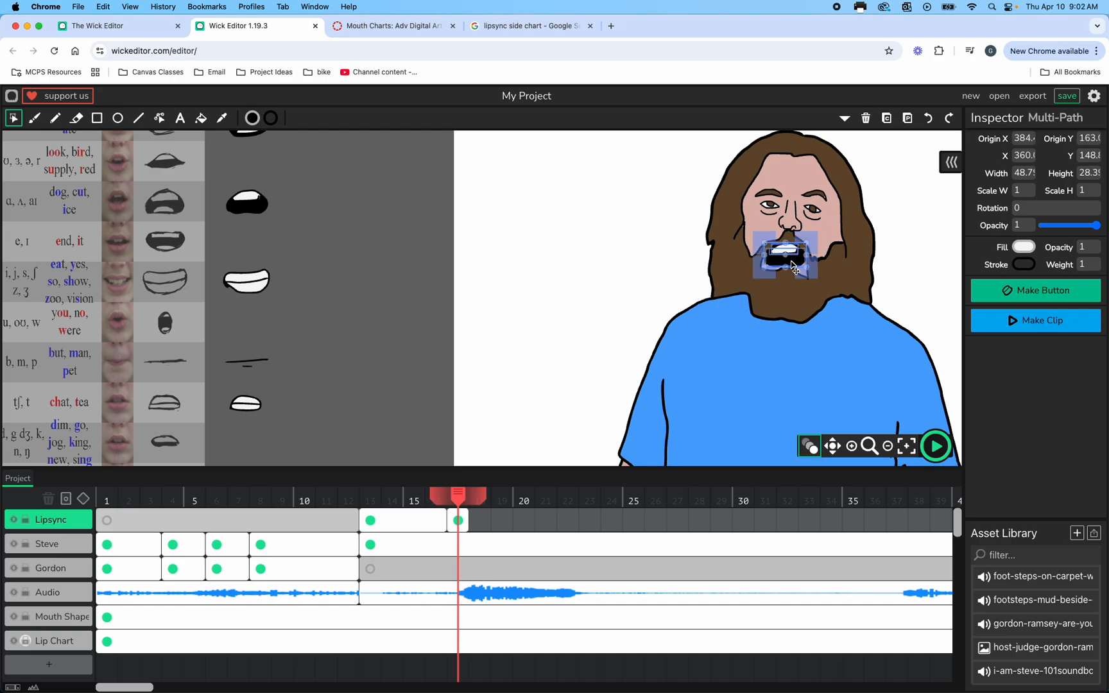
pyautogui.click(471, 270)
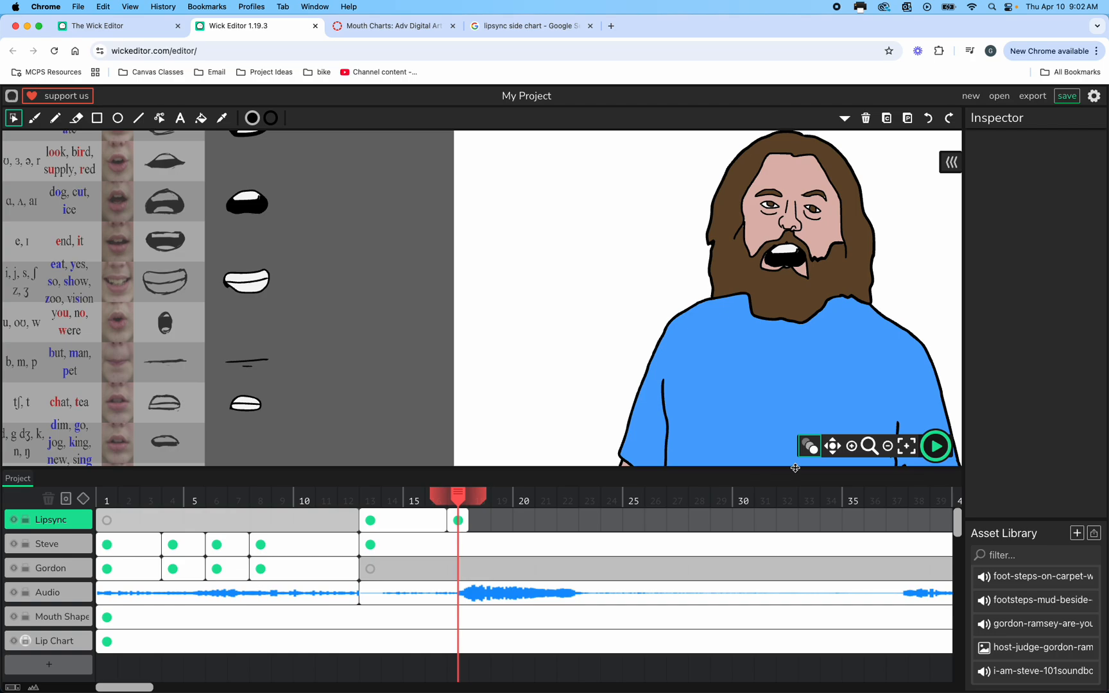
# Step: Preview the audio from frame 17 and extend the open-mouth Lipsync frame to a length of 6
pyautogui.click(931, 446)
pyautogui.click(932, 446)
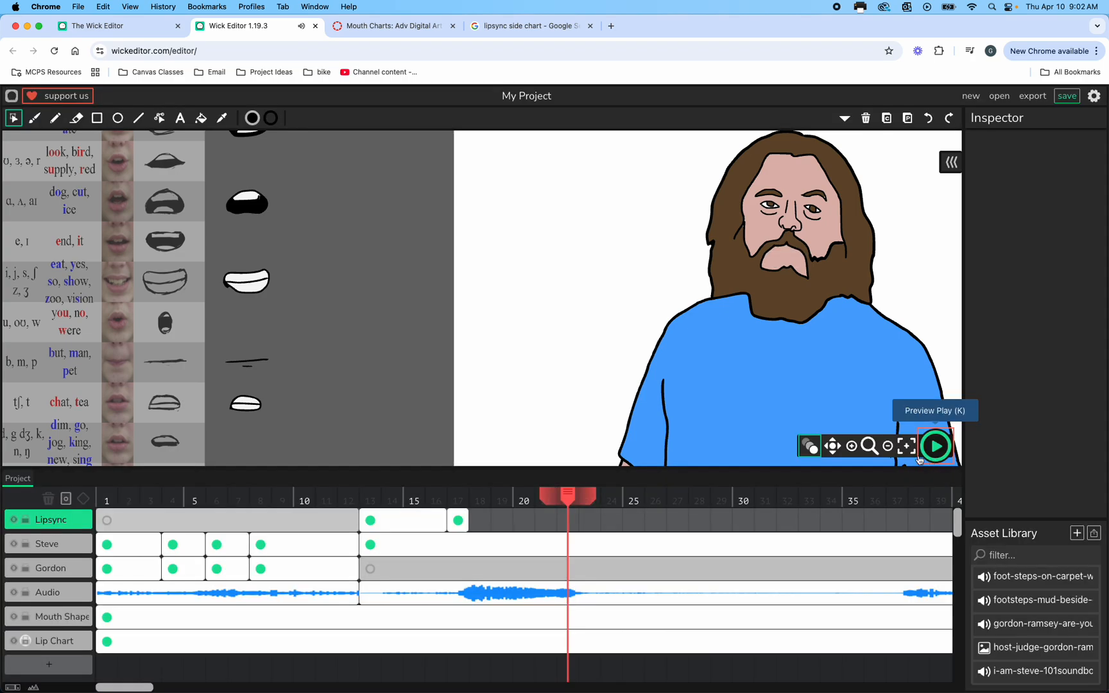
pyautogui.moveTo(463, 521); pyautogui.dragTo(573, 525)
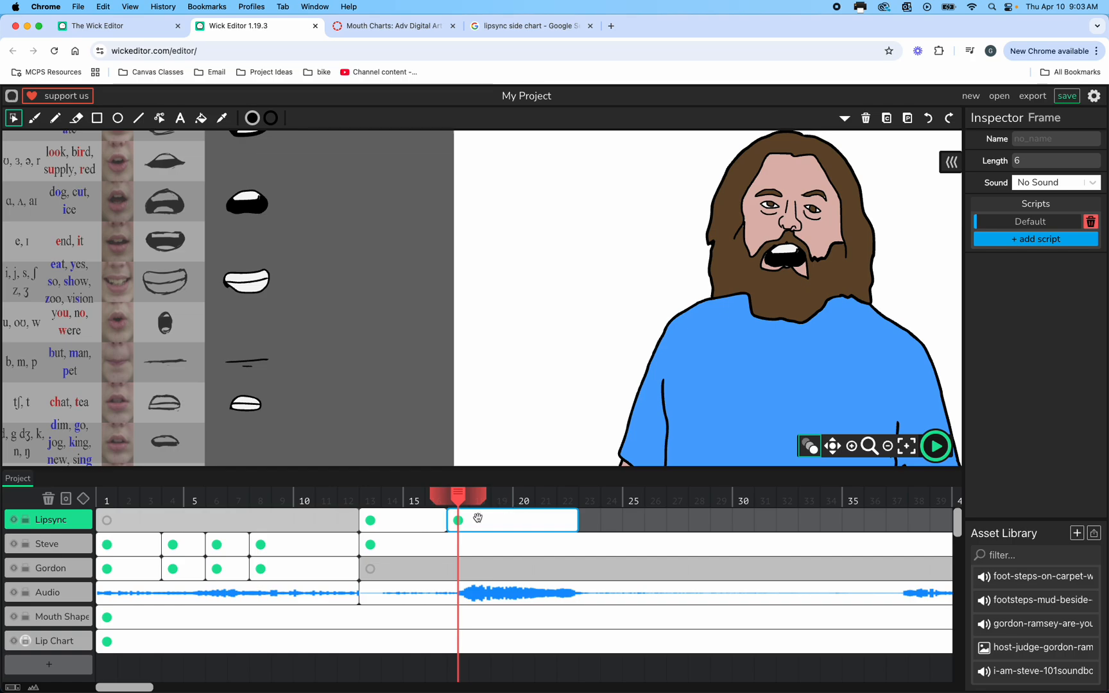
# Step: Play the animation from frame 13 to check the timing of the closed and open mouths against the audio
pyautogui.click(414, 518)
pyautogui.click(375, 522)
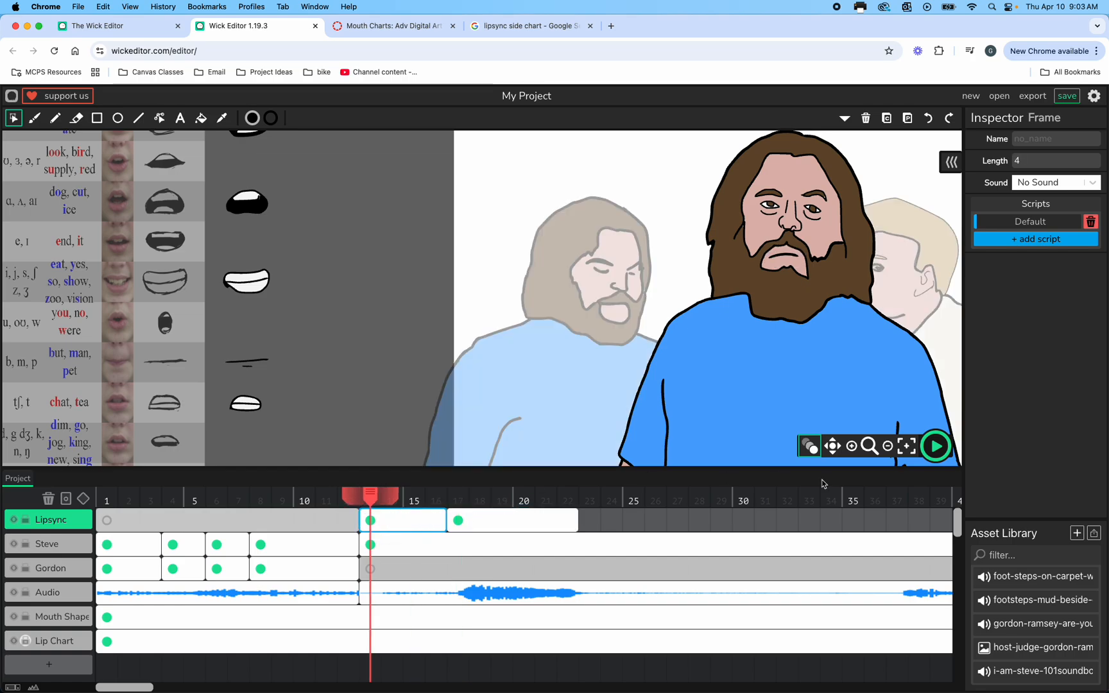
pyautogui.click(935, 448)
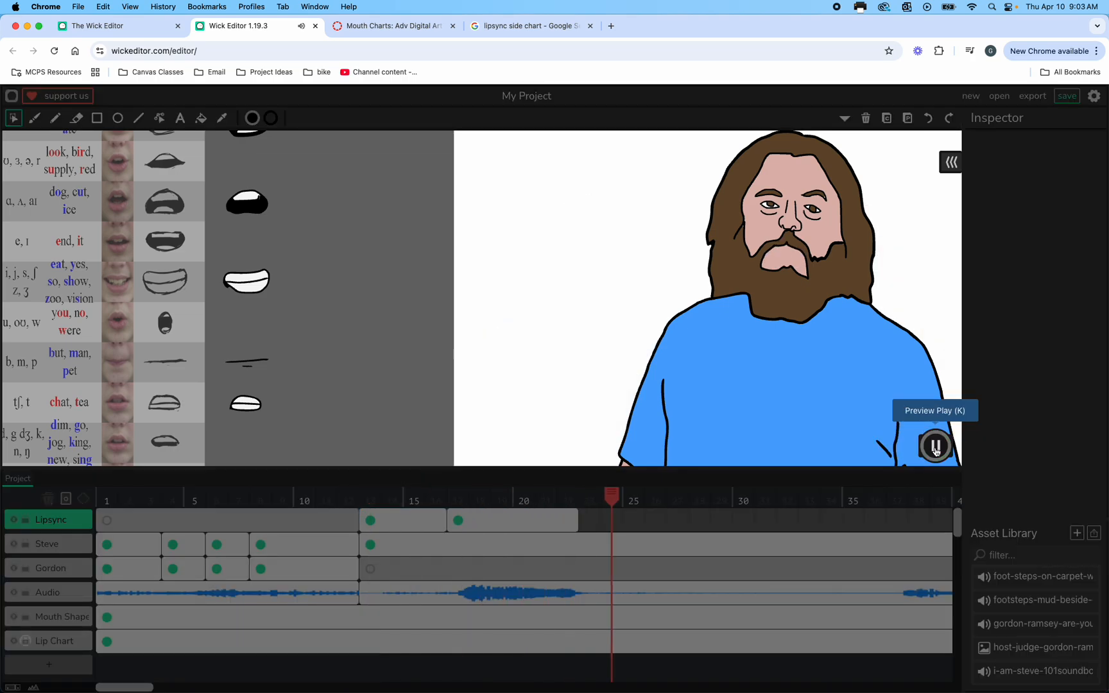
pyautogui.click(935, 447)
pyautogui.click(637, 562)
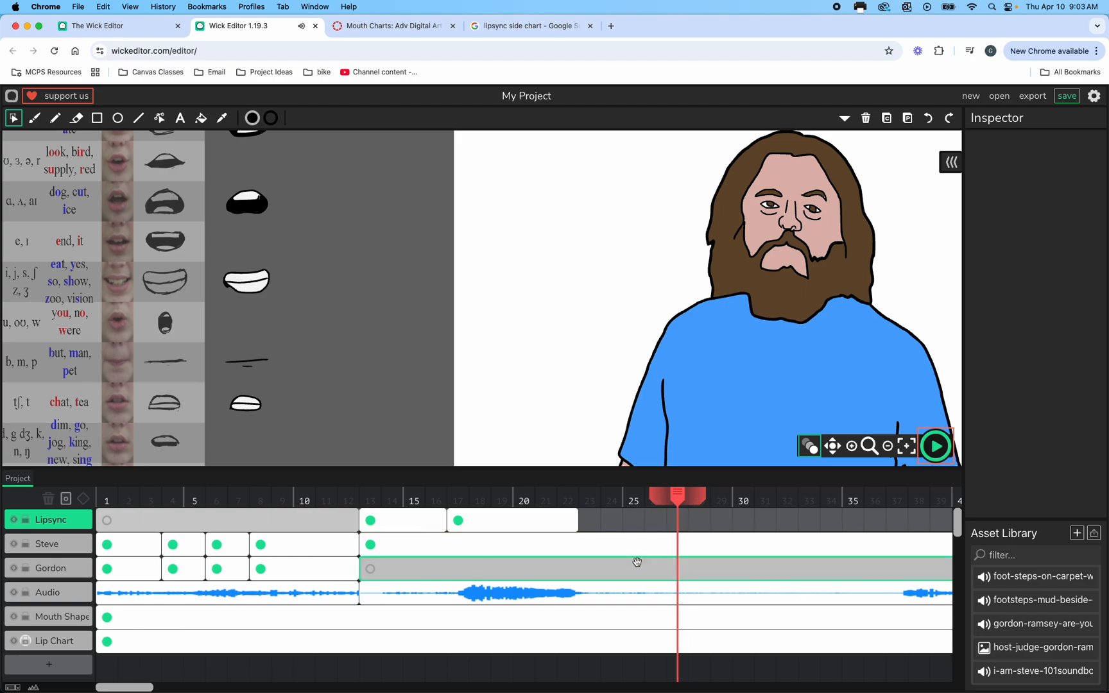
# Step: Copy the closed-mouth Lipsync frame from frame 13 to frame 23 and extend the copy to a length of 14
pyautogui.click(541, 521)
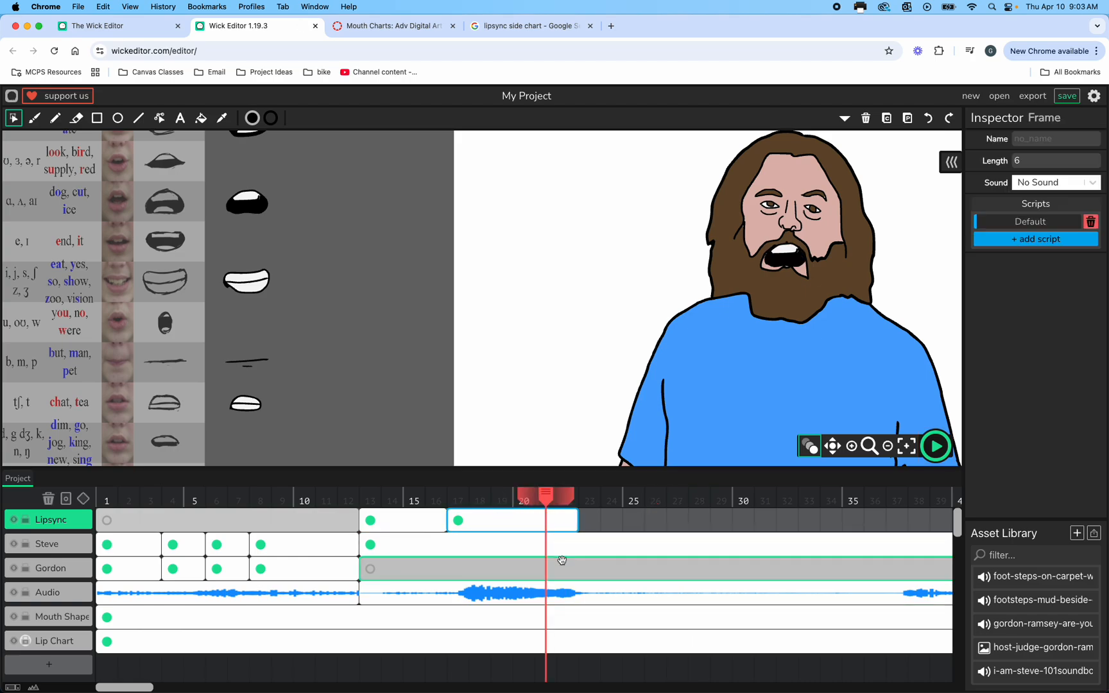
pyautogui.moveTo(586, 523)
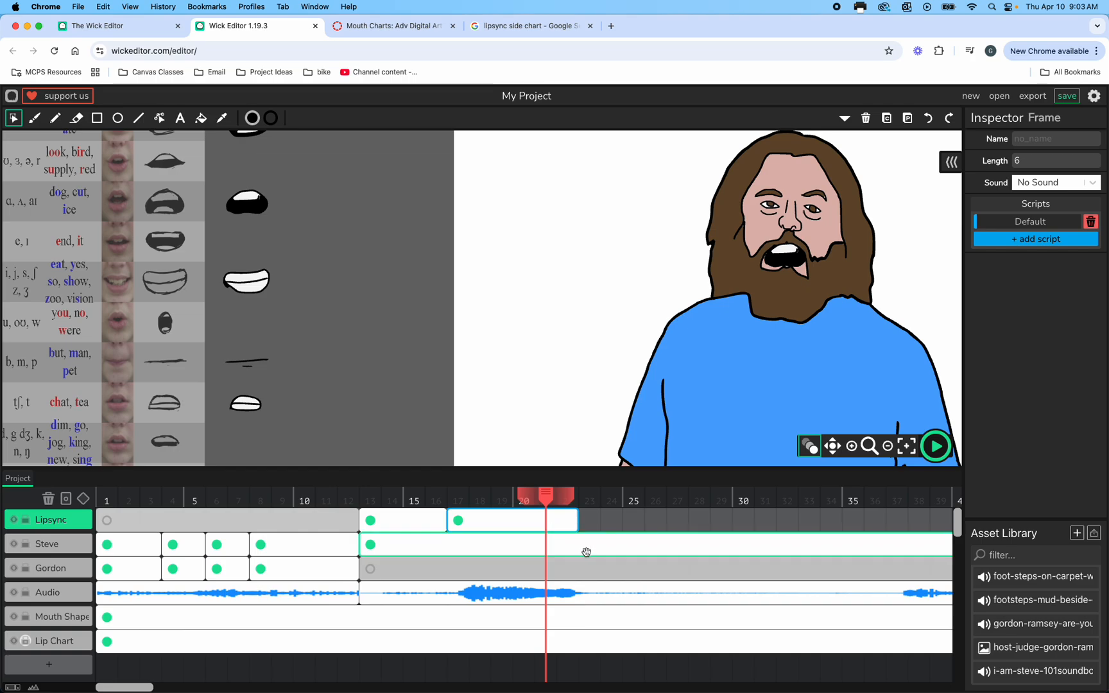
pyautogui.hscroll(3, 645, 594)
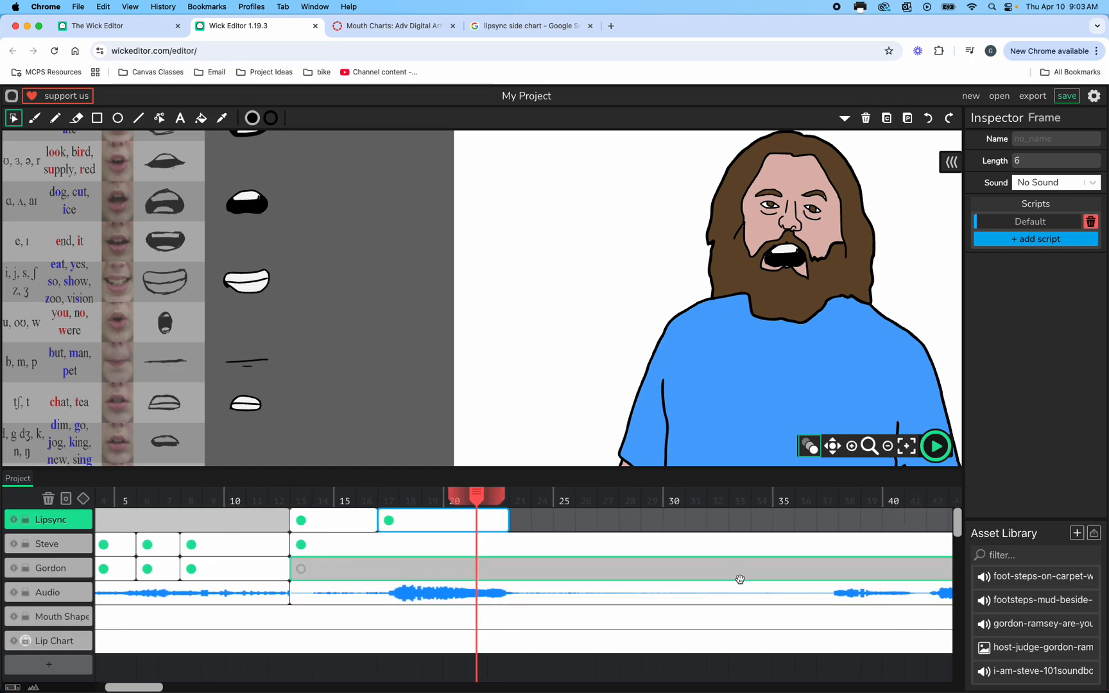
pyautogui.click(352, 525)
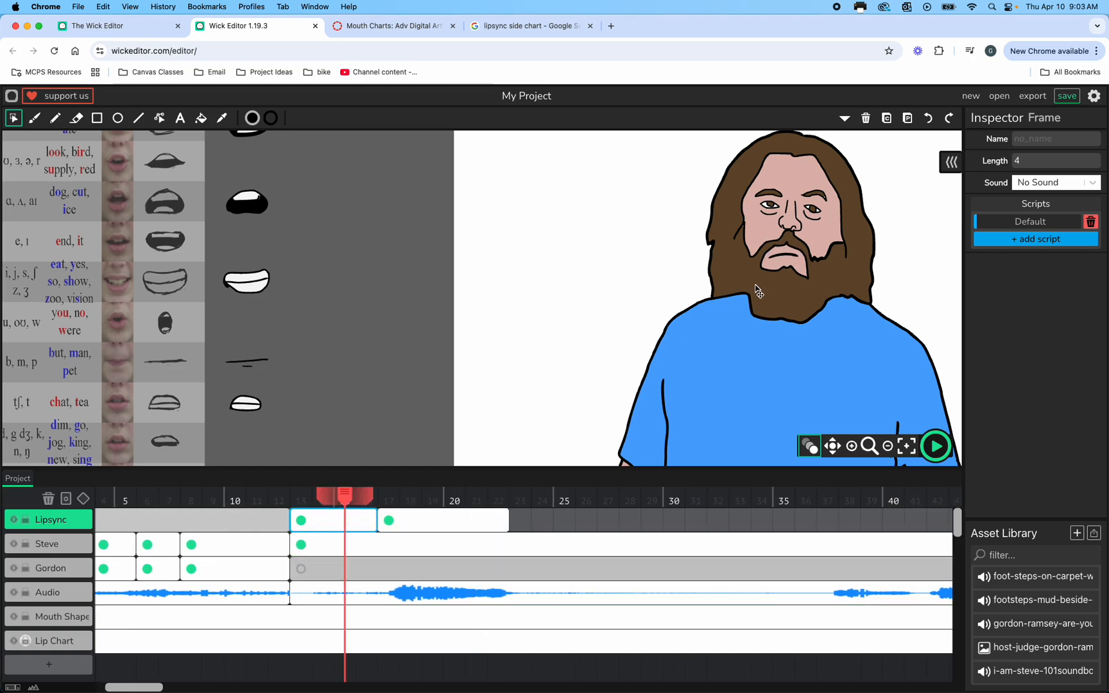
pyautogui.click(519, 521)
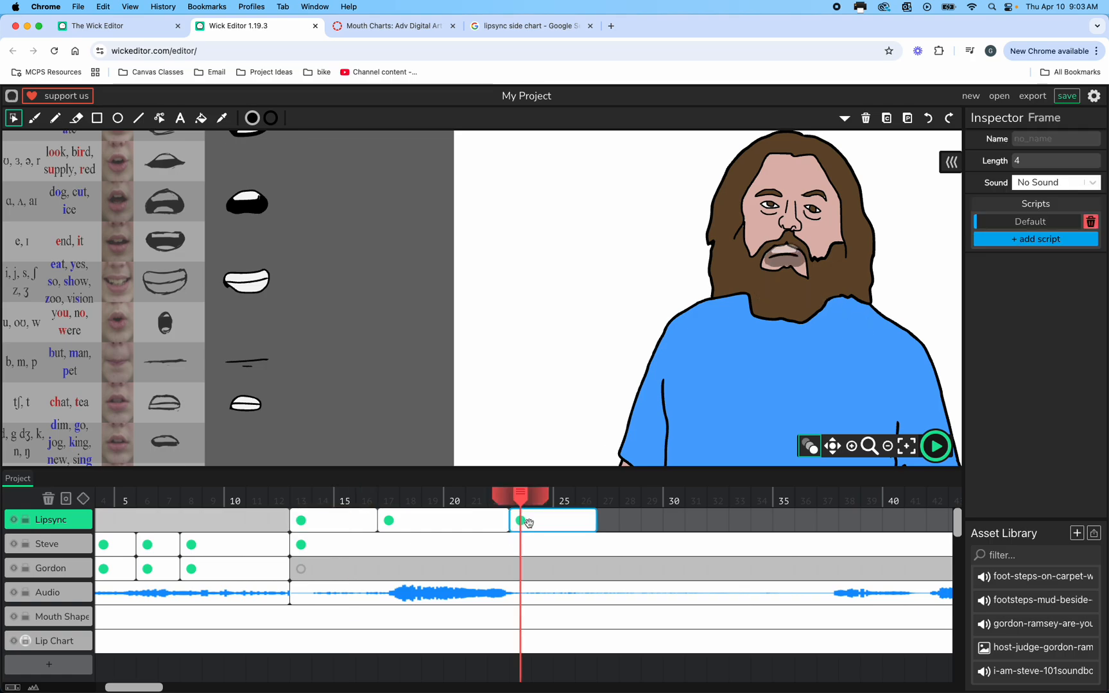
pyautogui.moveTo(530, 521); pyautogui.dragTo(822, 532)
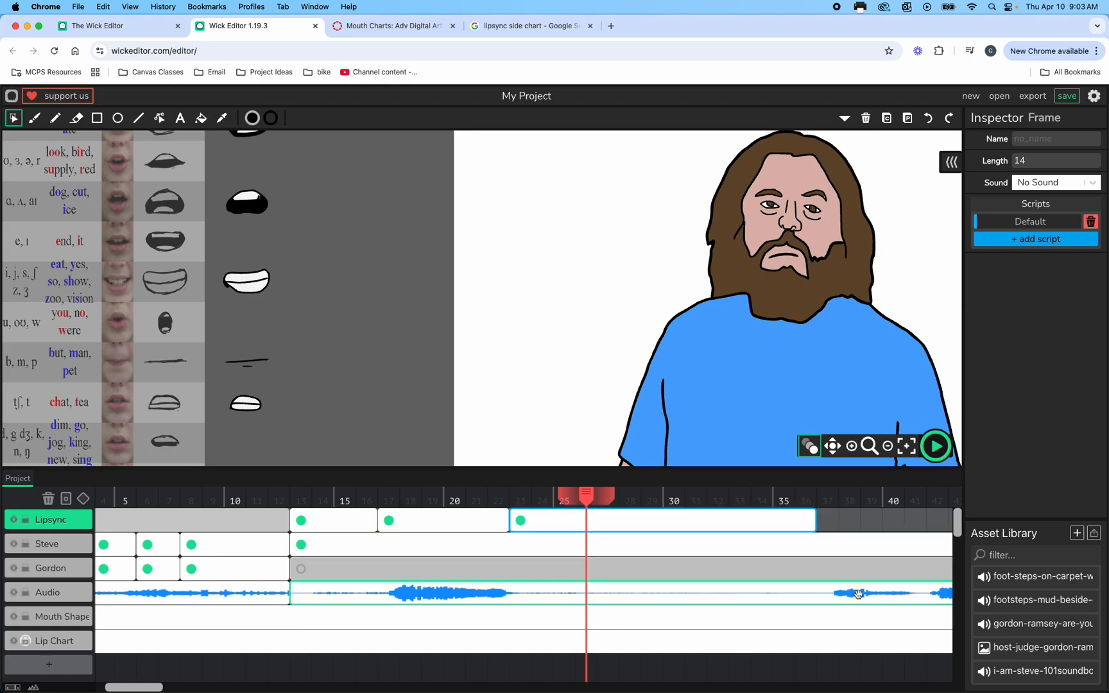
# Step: Play the animation from frame 13 to check the mouth timing through the pause in Steve's speech
pyautogui.click(586, 495)
pyautogui.moveTo(585, 495); pyautogui.dragTo(301, 495)
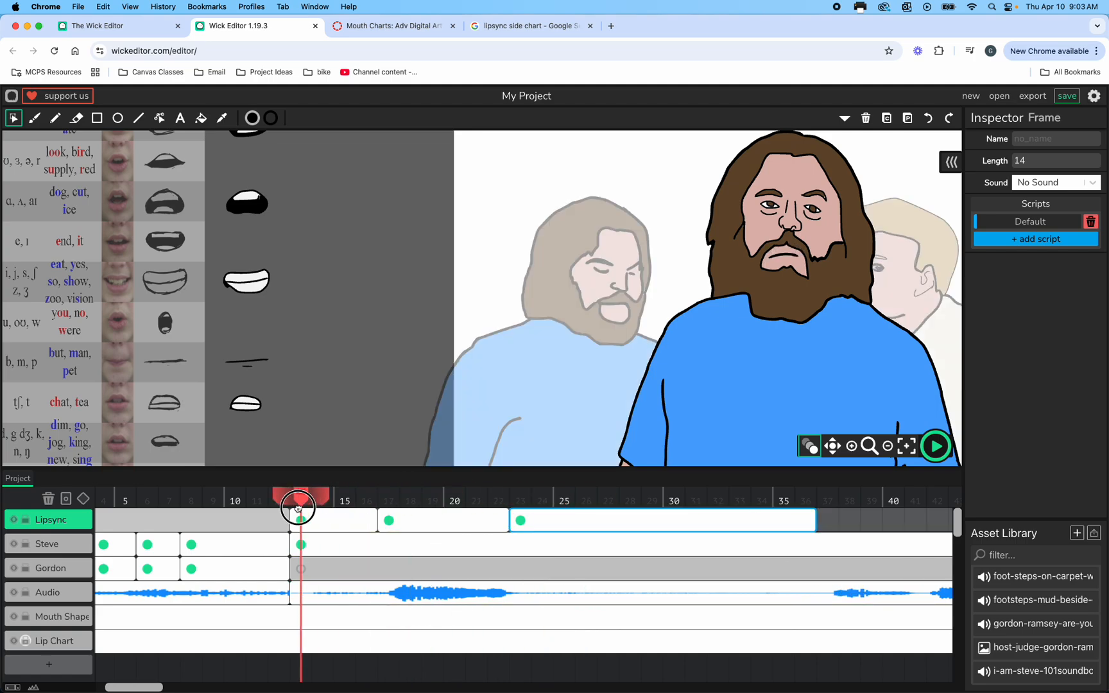
pyautogui.click(932, 450)
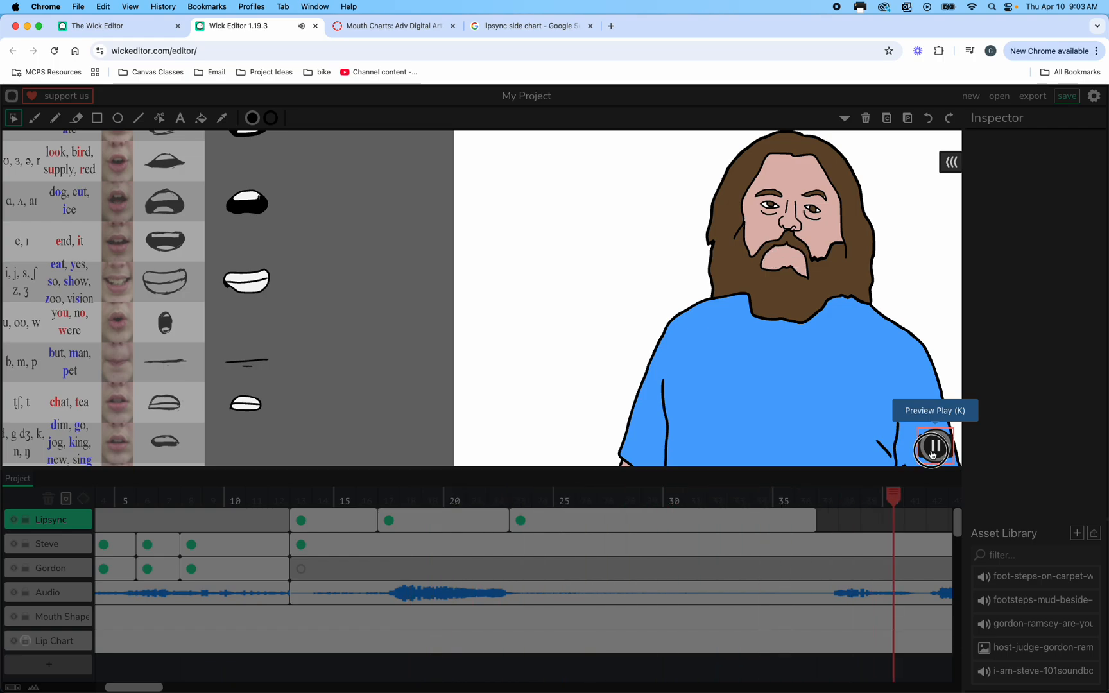
pyautogui.click(933, 447)
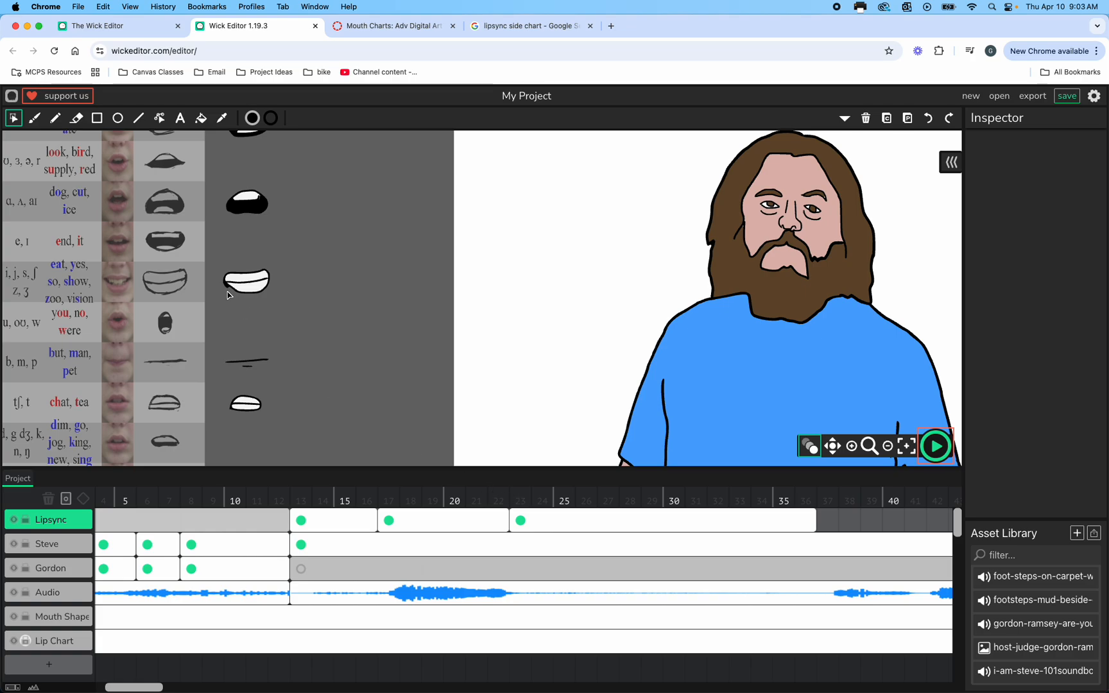
# Step: Copy the traced "at, and, ate" mouth into a new Lipsync frame at frame 37 and position it over Steve's mouth
pyautogui.scroll(-3, 227, 293)
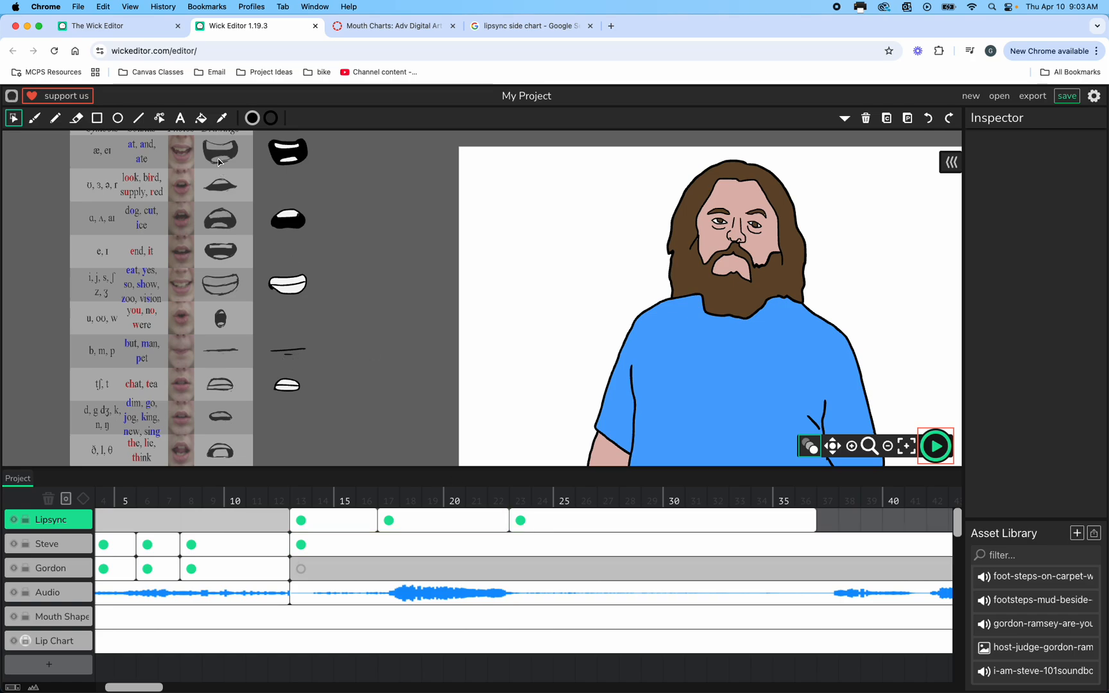
pyautogui.click(263, 140)
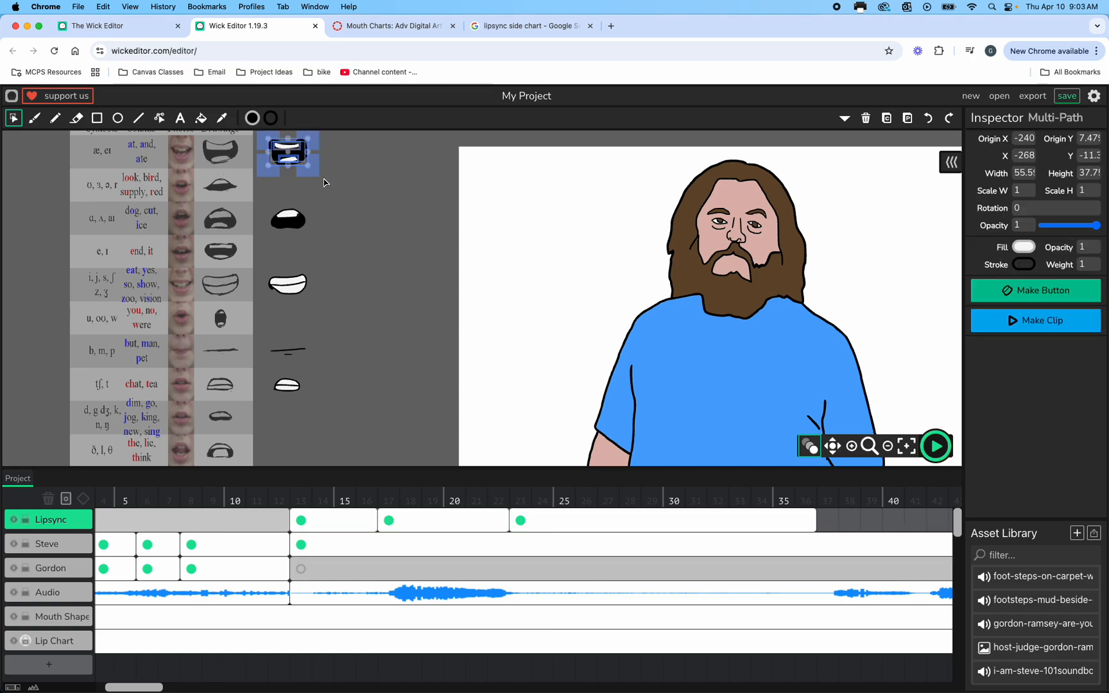
pyautogui.click(362, 242)
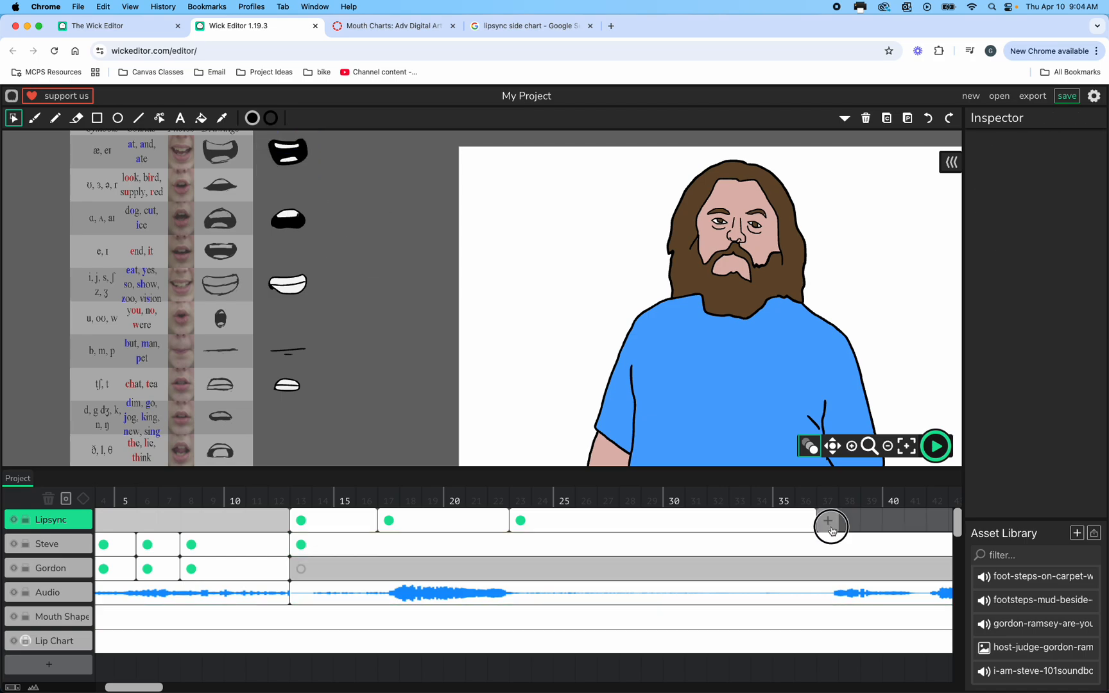
pyautogui.click(830, 527)
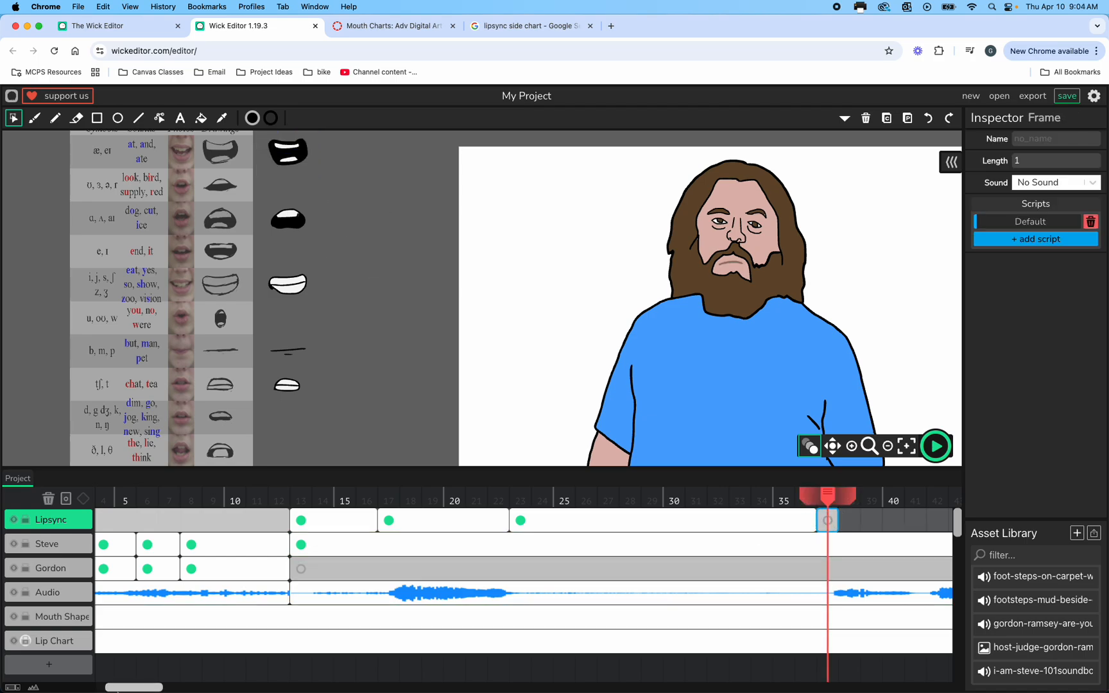
pyautogui.moveTo(128, 687); pyautogui.dragTo(198, 686)
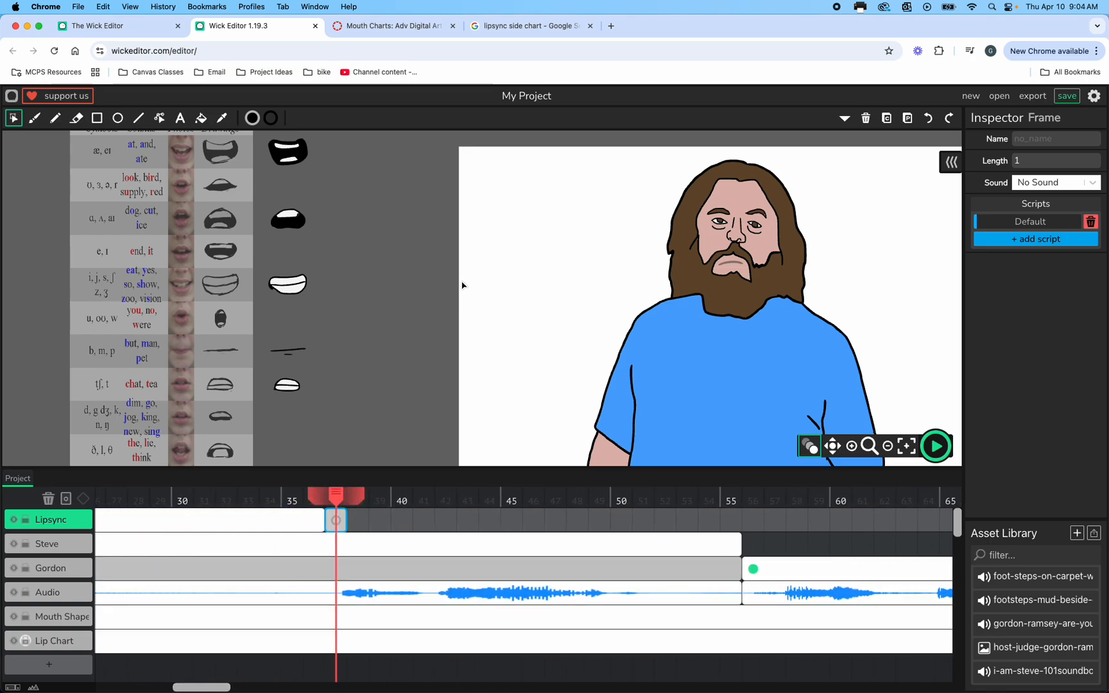
pyautogui.press('super+v')
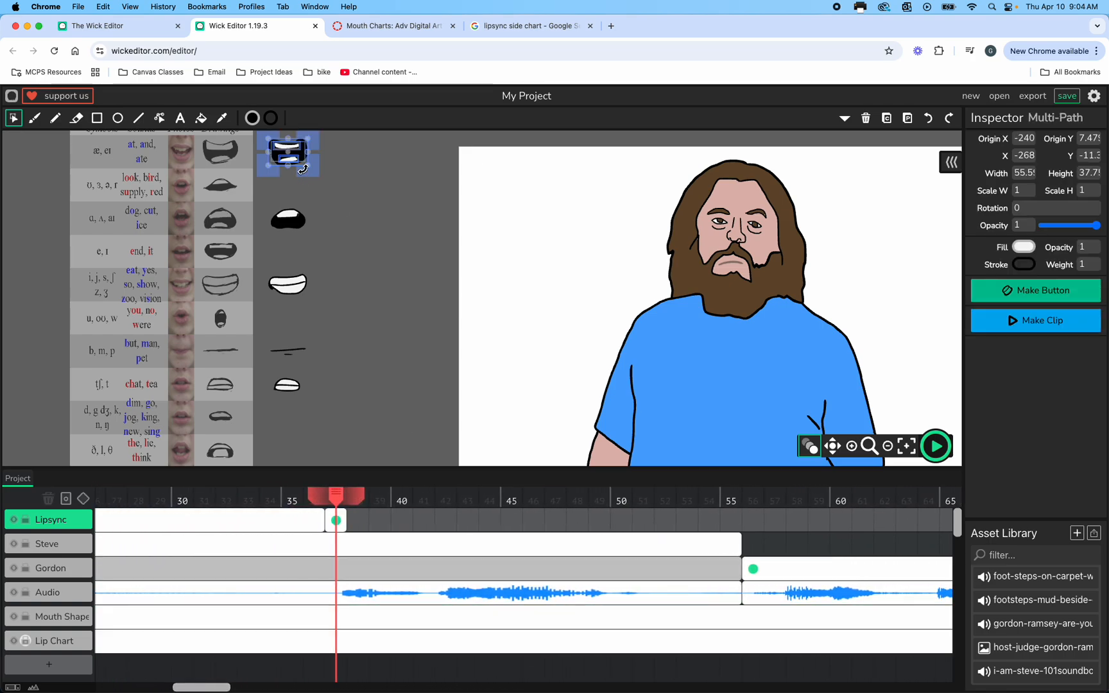
pyautogui.moveTo(294, 158); pyautogui.dragTo(739, 270)
pyautogui.click(496, 262)
# Step: Preview the audio from frame 37 to hear the next sound, and return the playhead to that frame
pyautogui.click(451, 536)
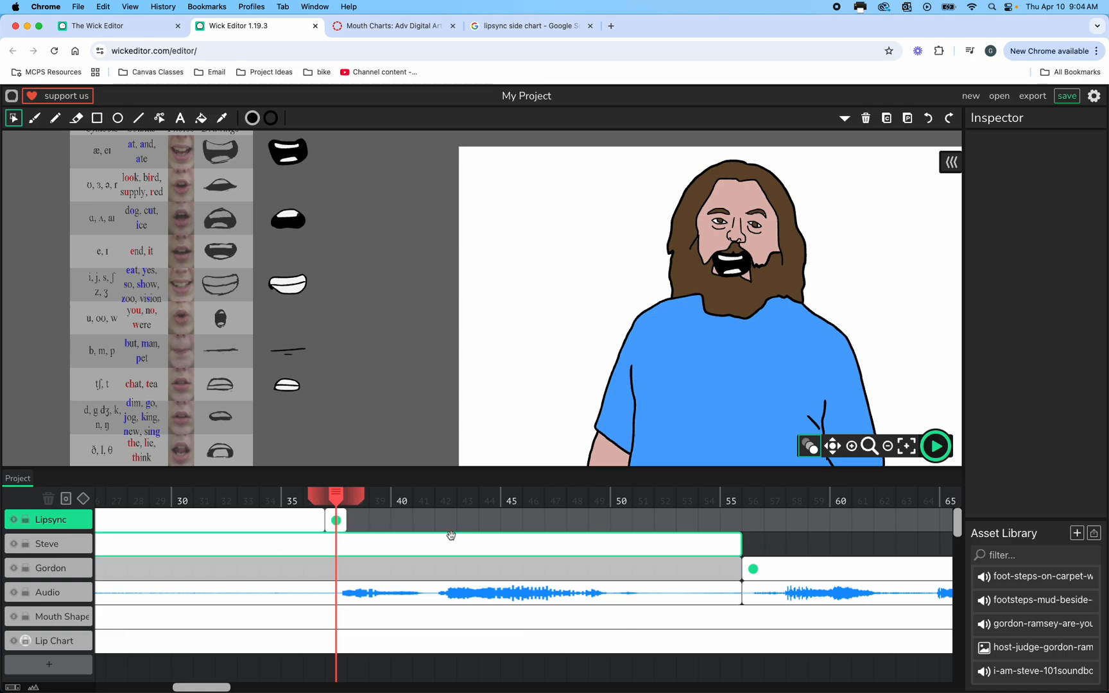
pyautogui.click(934, 444)
pyautogui.click(934, 444)
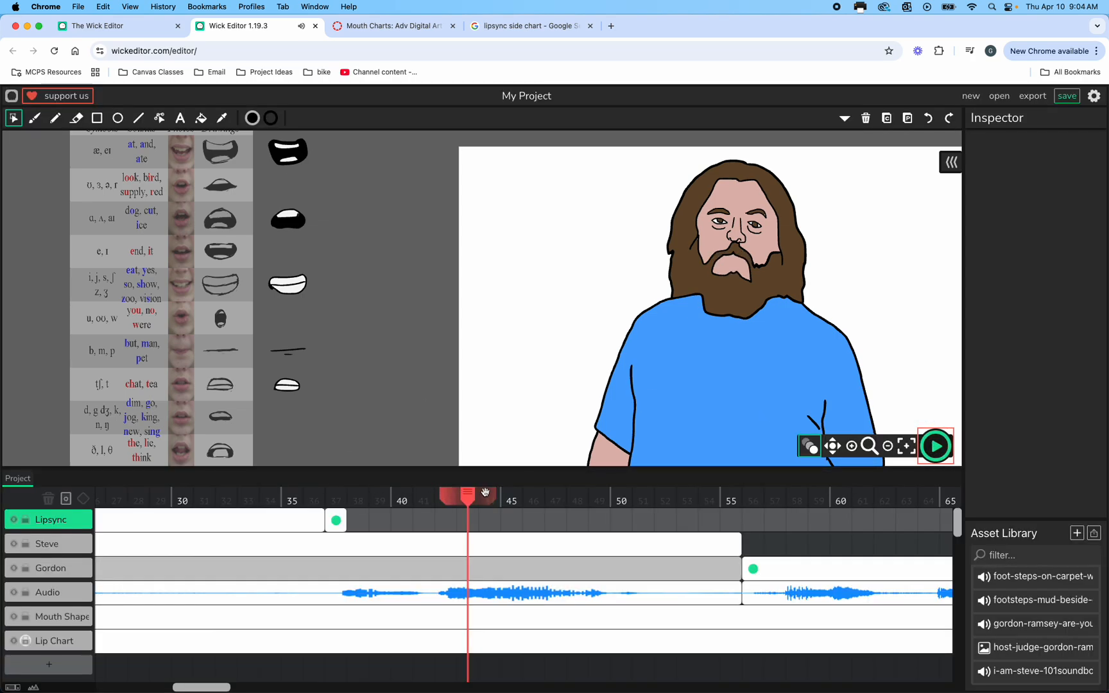
pyautogui.moveTo(471, 497); pyautogui.dragTo(333, 500)
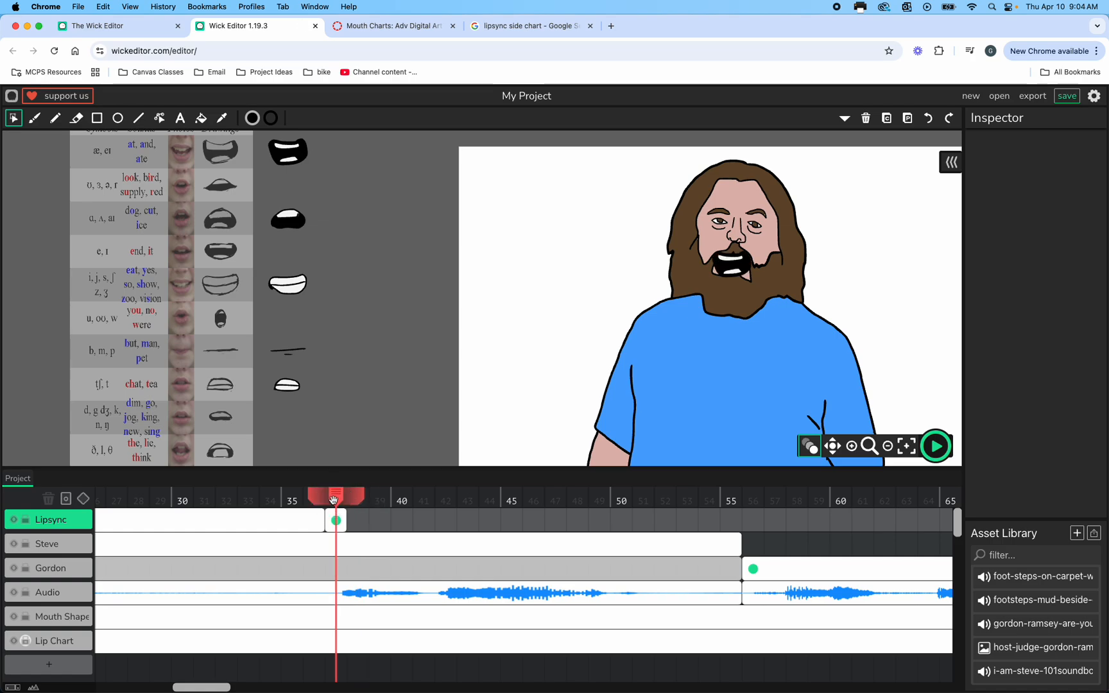
# Step: Copy the traced "but, man, pet" mouth into a new Lipsync frame at frame 38 and position it over Steve's mouth
pyautogui.moveTo(254, 345); pyautogui.dragTo(322, 365)
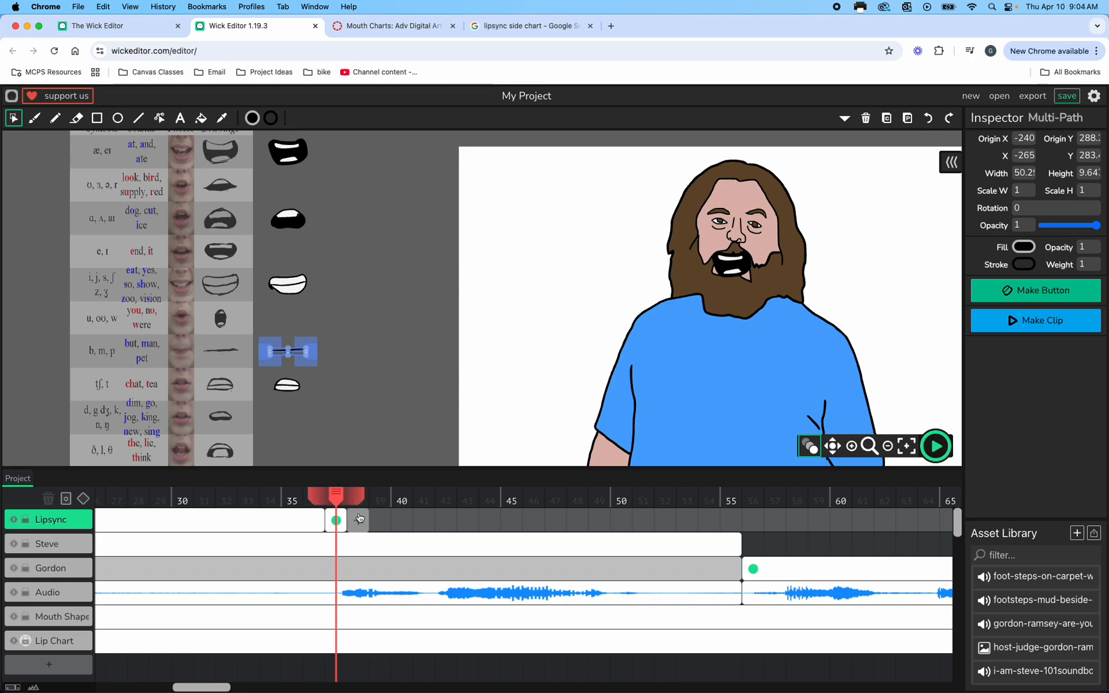
pyautogui.click(360, 519)
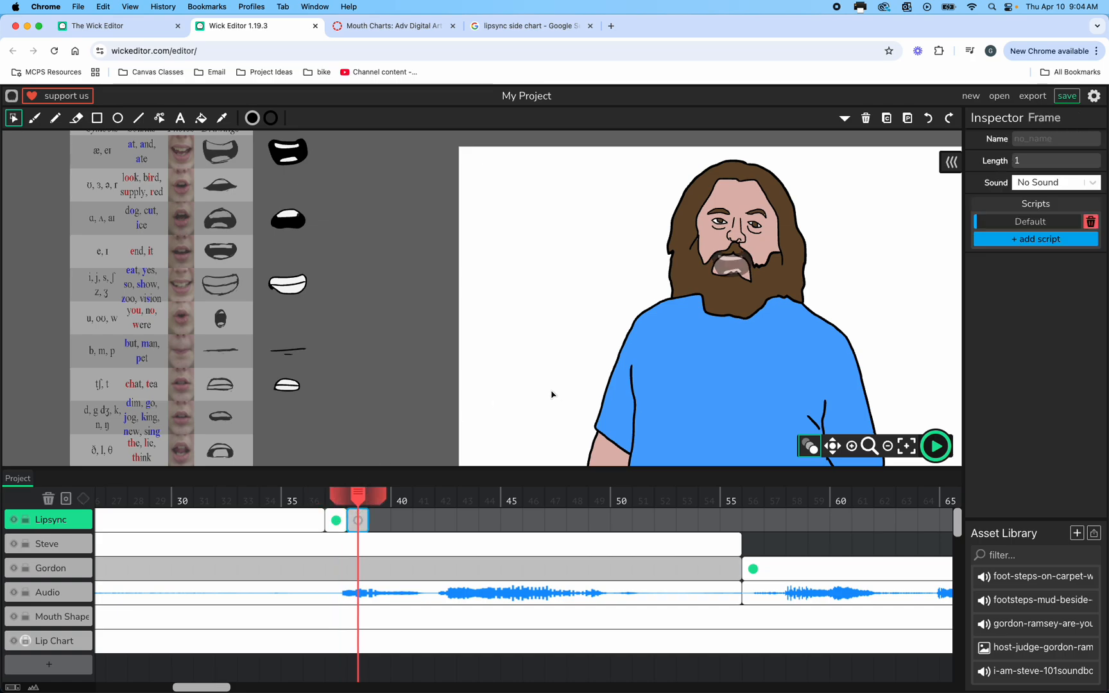
pyautogui.press('super+v')
pyautogui.moveTo(314, 367)
pyautogui.mouseDown()
pyautogui.moveTo(761, 276)
pyautogui.moveTo(741, 265)
pyautogui.mouseUp()
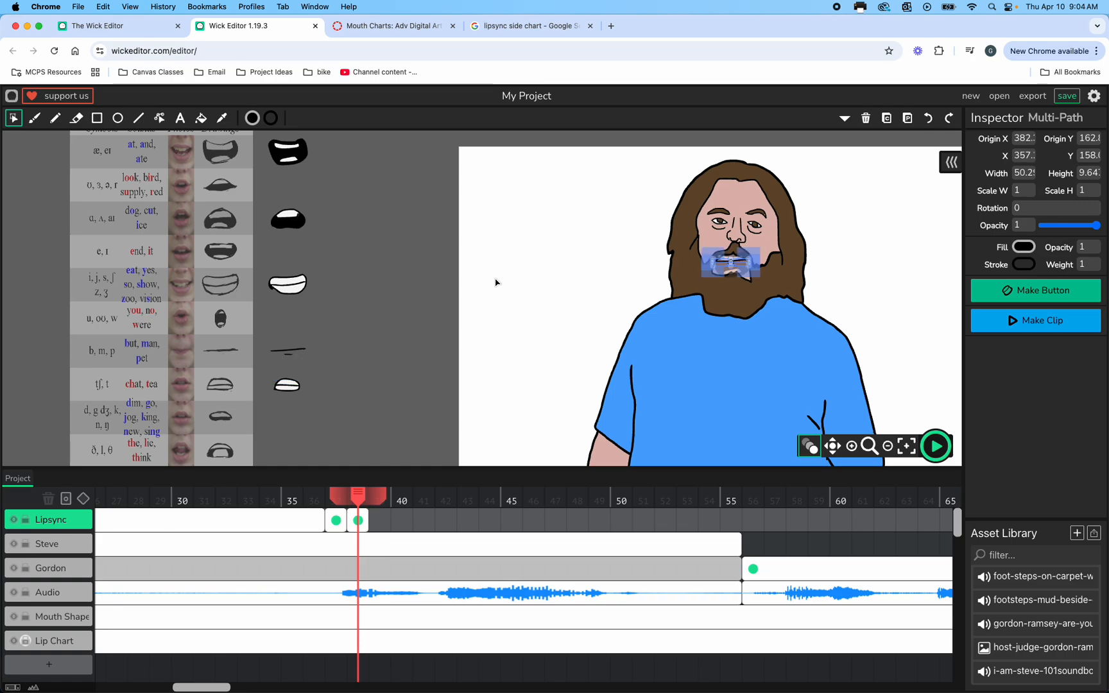
pyautogui.click(484, 286)
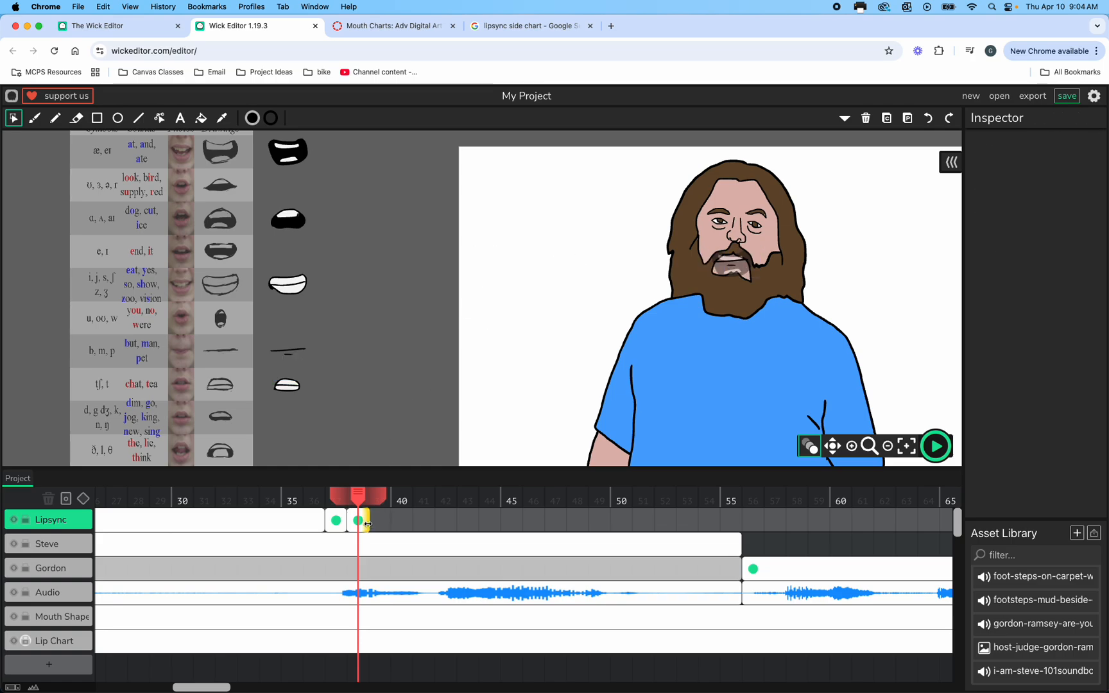
# Step: Extend the closed-mouth Lipsync frame at frame 38 to a length of 2 and add an empty frame at frame 40
pyautogui.click(924, 449)
pyautogui.click(927, 449)
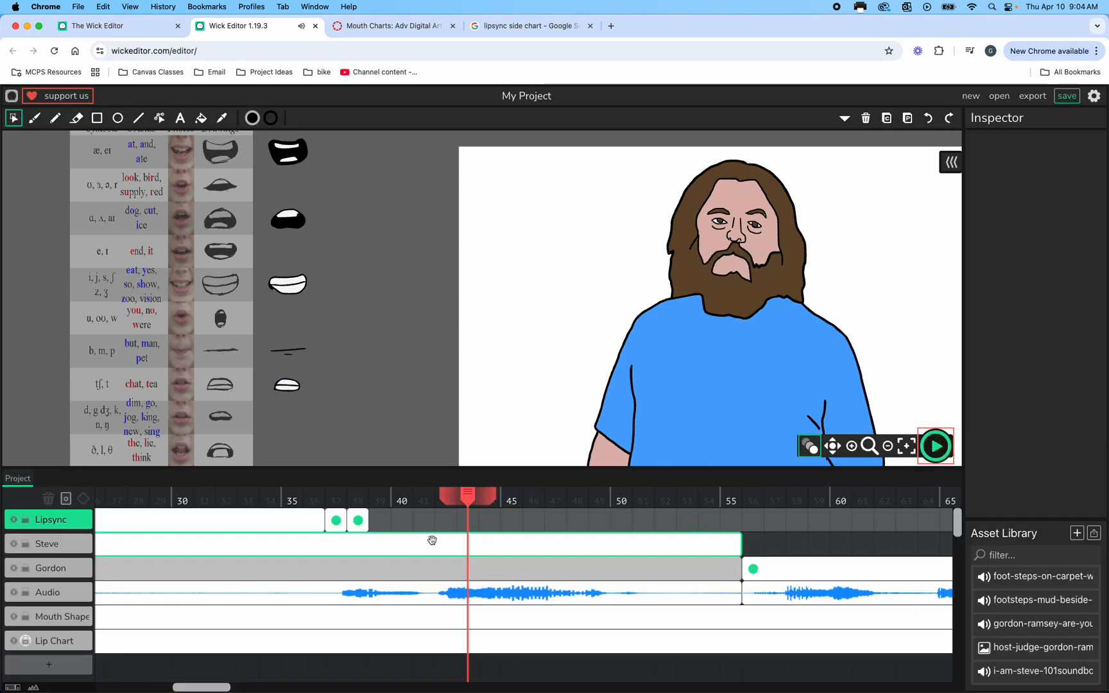
pyautogui.click(352, 526)
pyautogui.moveTo(351, 526); pyautogui.dragTo(393, 524)
pyautogui.click(392, 503)
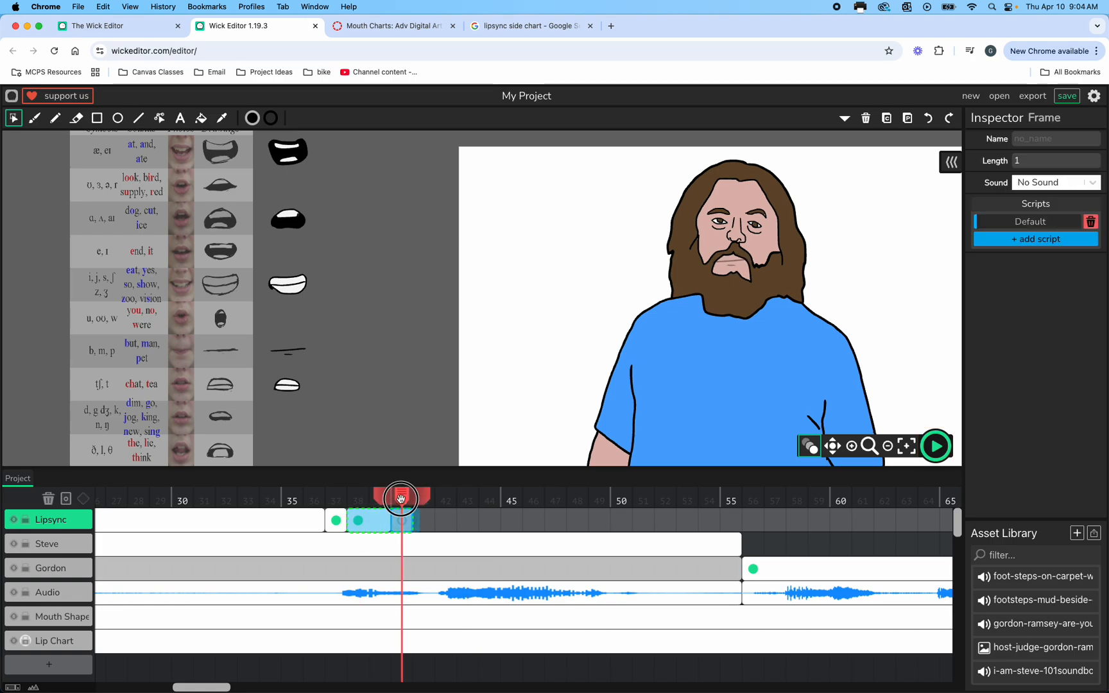
pyautogui.click(373, 522)
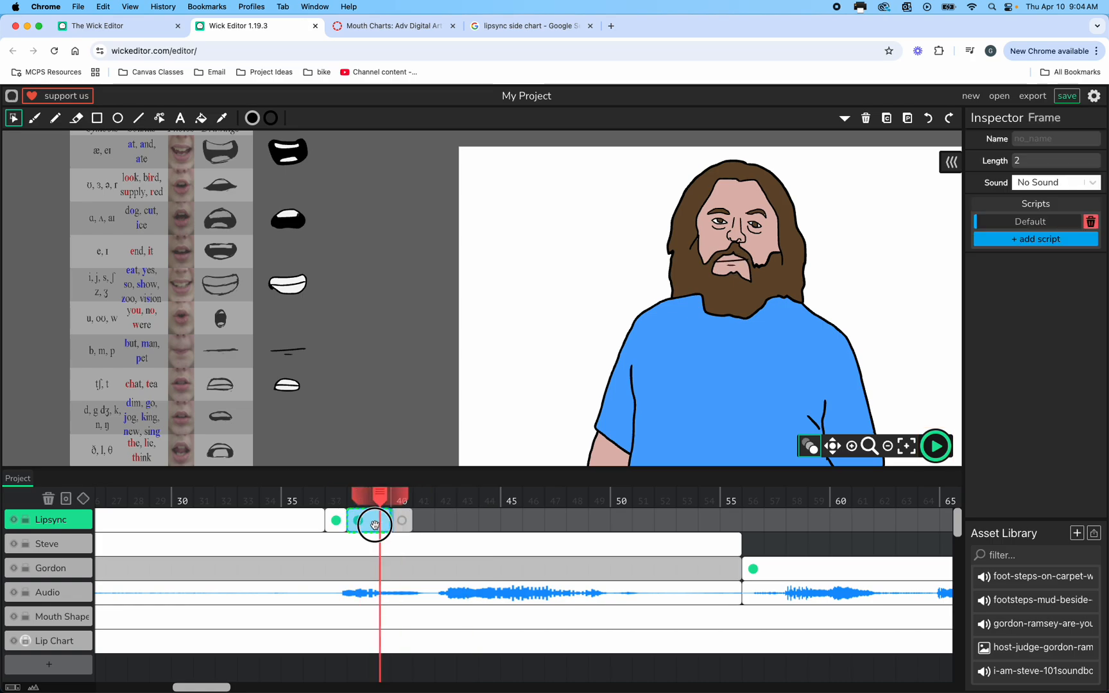
# Step: Play the animation from an earlier frame to check the new mouth shapes at frames 37 and 38 against the audio
pyautogui.moveTo(382, 499)
pyautogui.mouseDown()
pyautogui.moveTo(81, 495)
pyautogui.moveTo(235, 498)
pyautogui.moveTo(223, 498)
pyautogui.mouseUp()
pyautogui.click(935, 448)
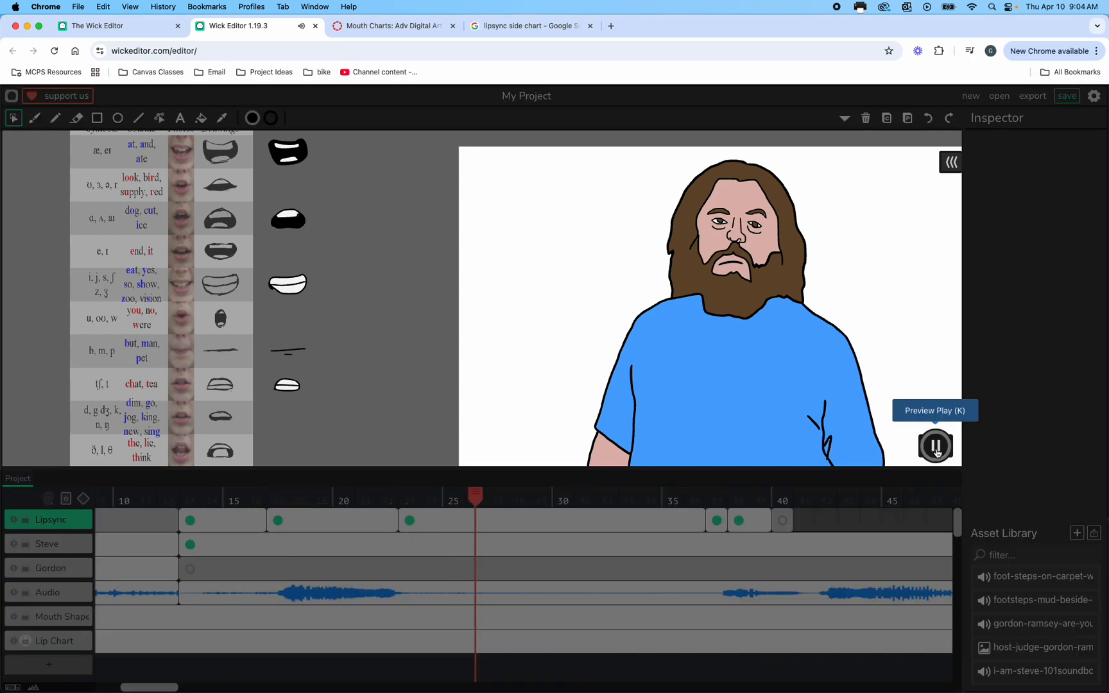
pyautogui.click(936, 449)
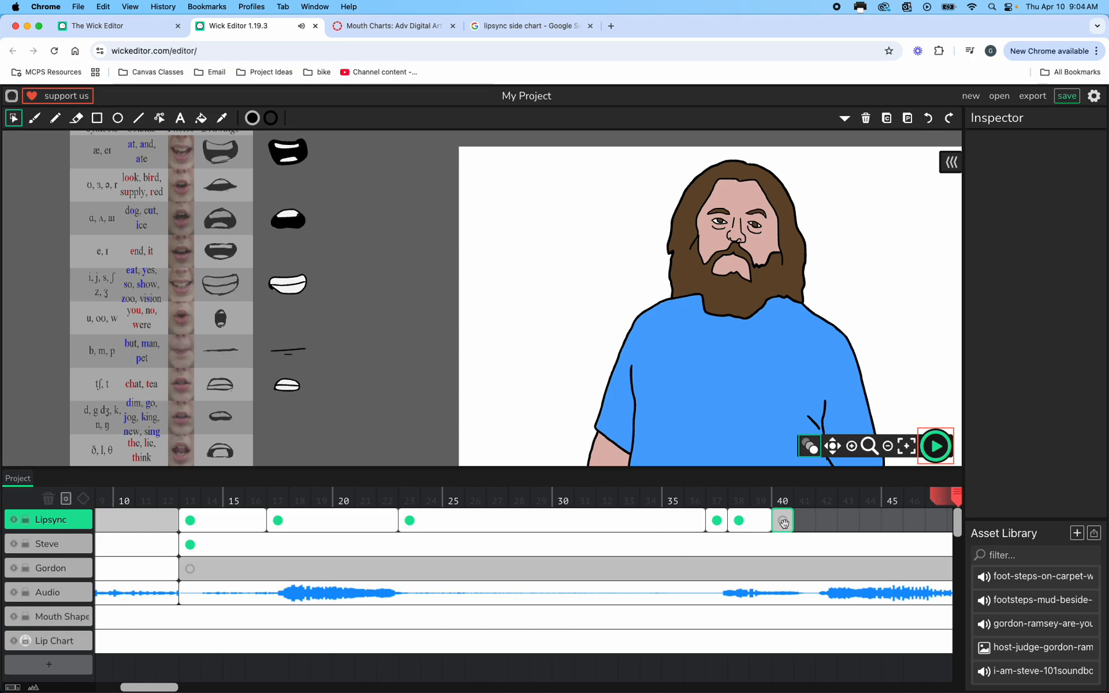
pyautogui.click(782, 544)
pyautogui.click(649, 576)
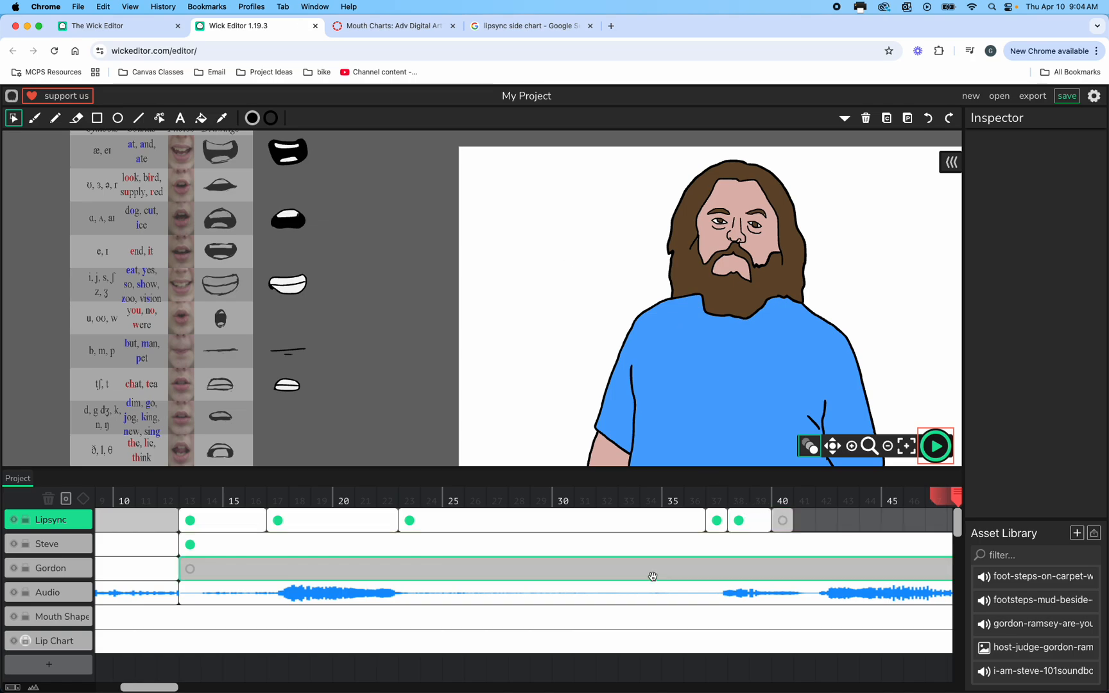
# Step: Copy the closed-mouth Lipsync frame from frame 23 onto frame 40 and shorten the copy to a length of 2
pyautogui.hscroll(5, 649, 577)
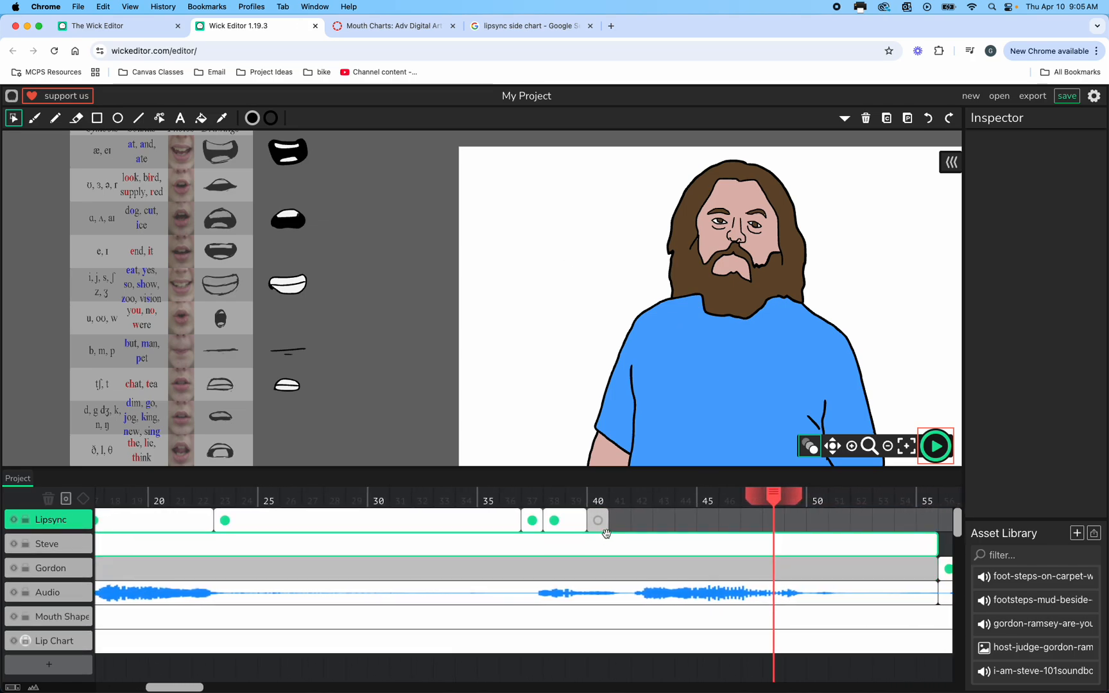
pyautogui.click(597, 520)
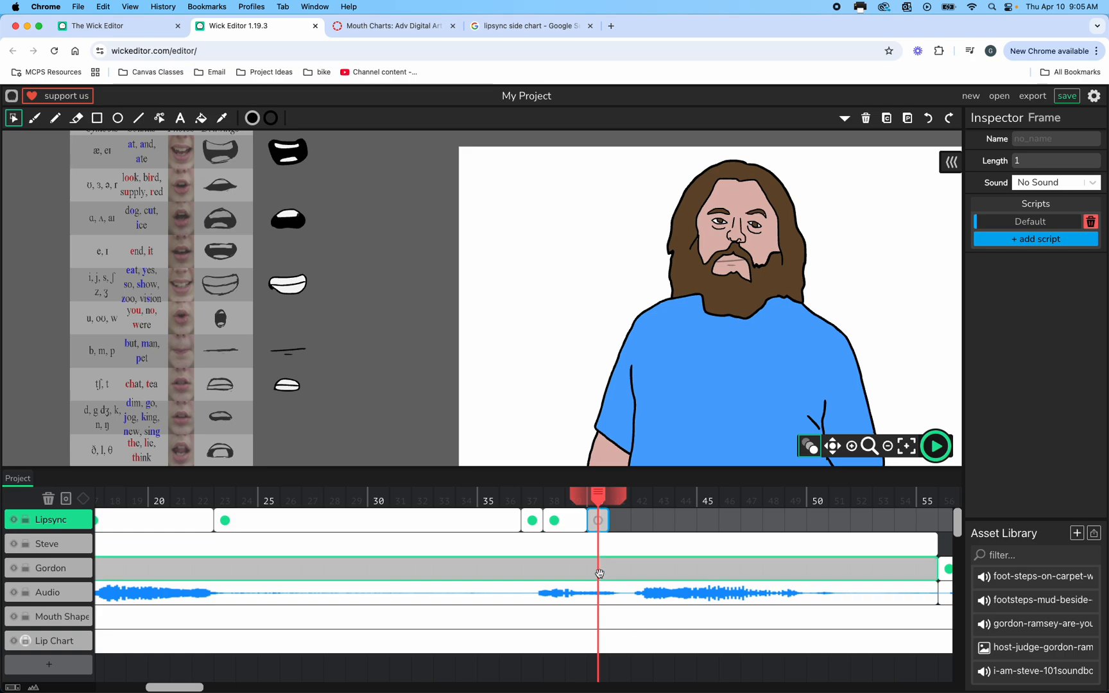
pyautogui.click(619, 594)
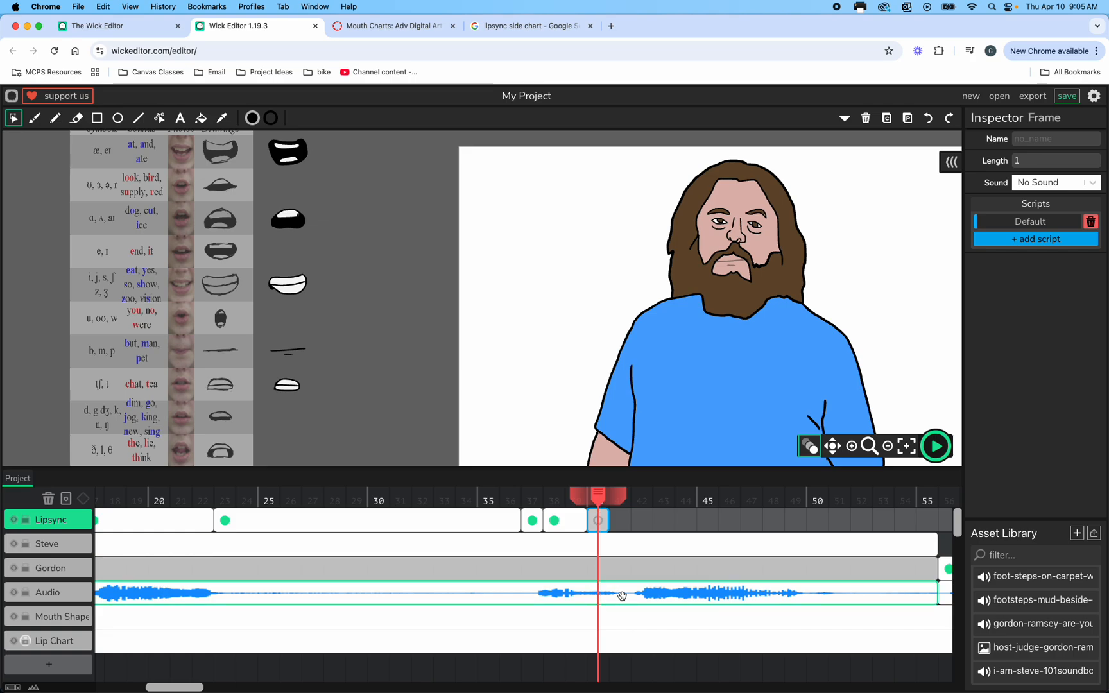
pyautogui.click(320, 518)
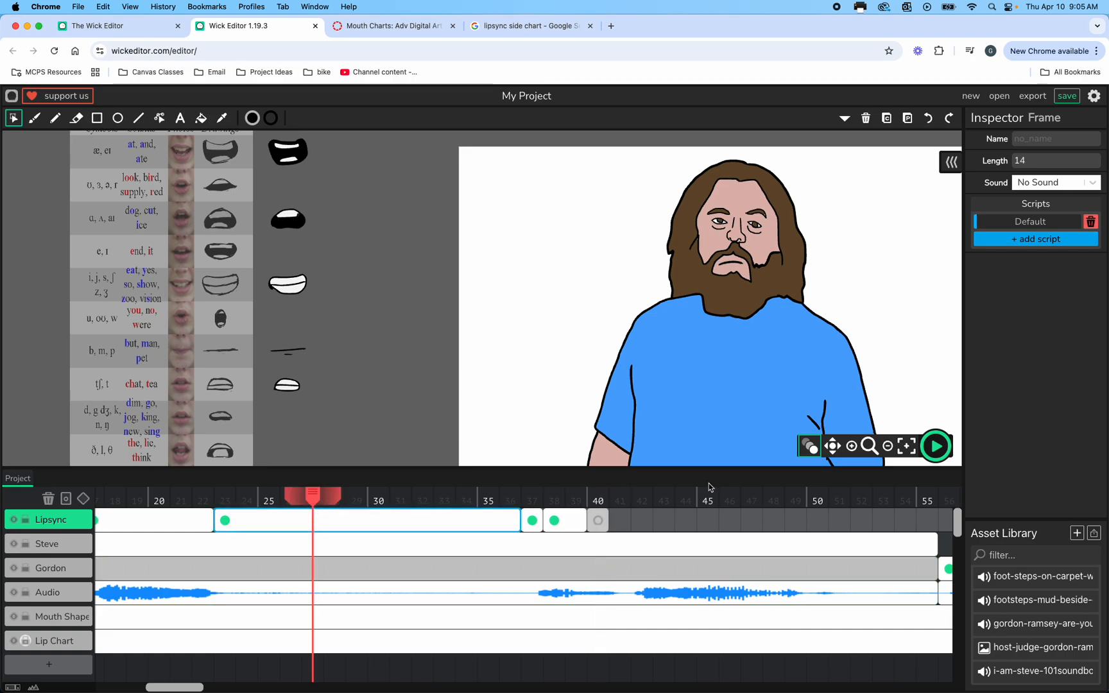
pyautogui.click(597, 521)
pyautogui.press('super+v')
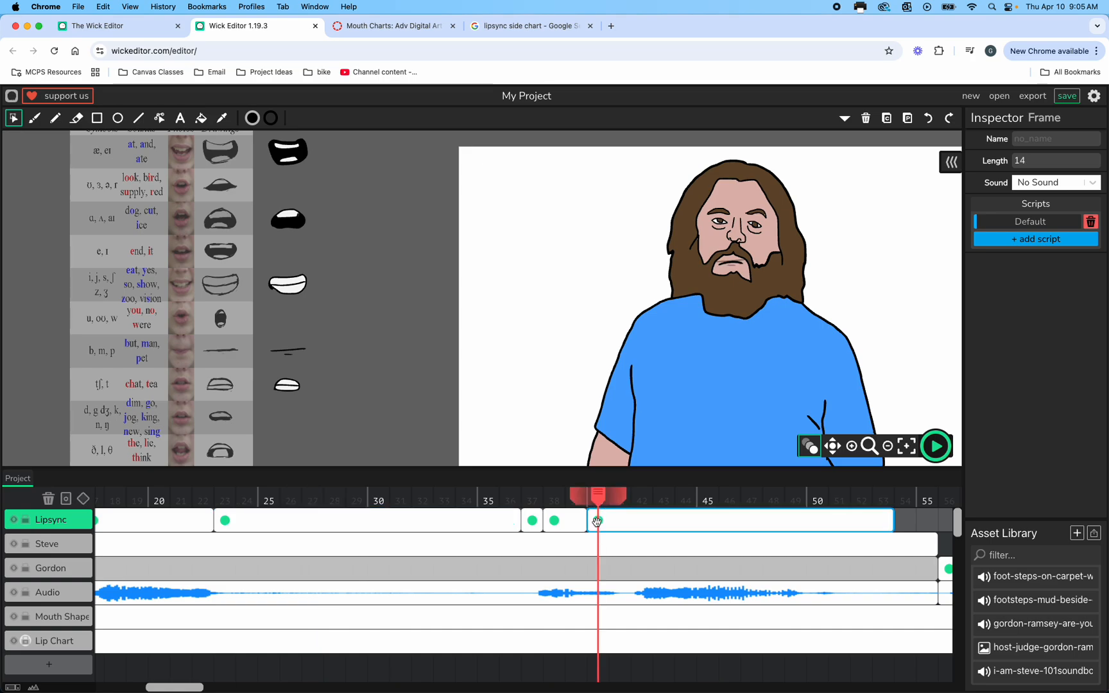
pyautogui.moveTo(886, 521); pyautogui.dragTo(616, 521)
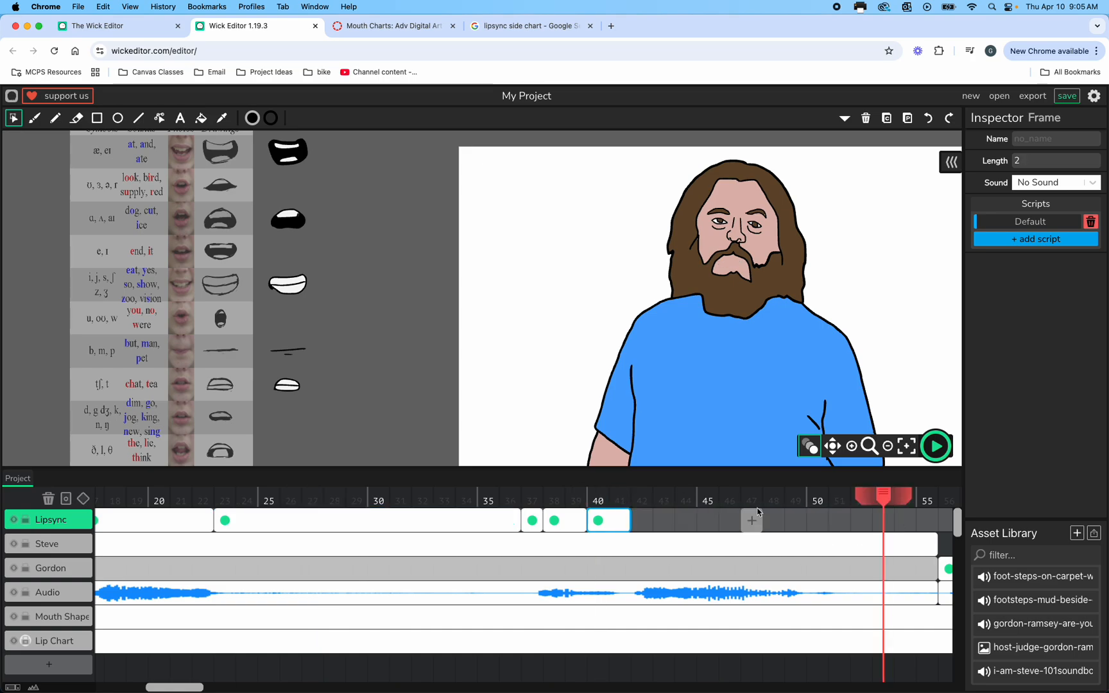
# Step: Play the animation from around frame 19 to check the closed-mouth Lipsync frames against the audio
pyautogui.moveTo(880, 501); pyautogui.dragTo(306, 487)
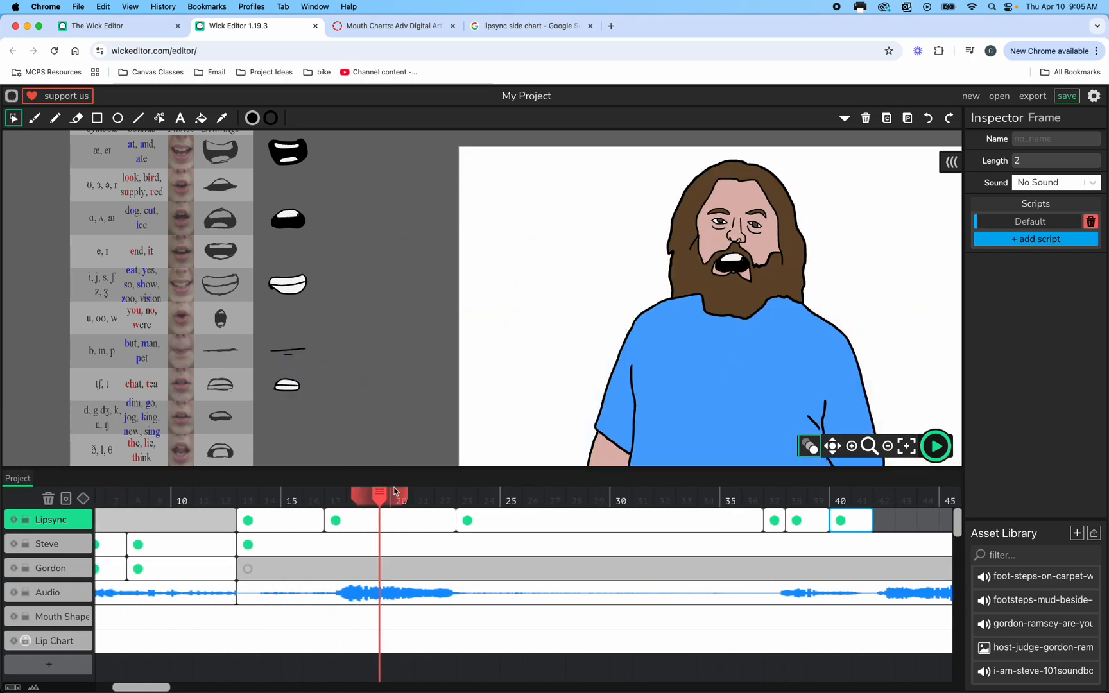
pyautogui.click(934, 447)
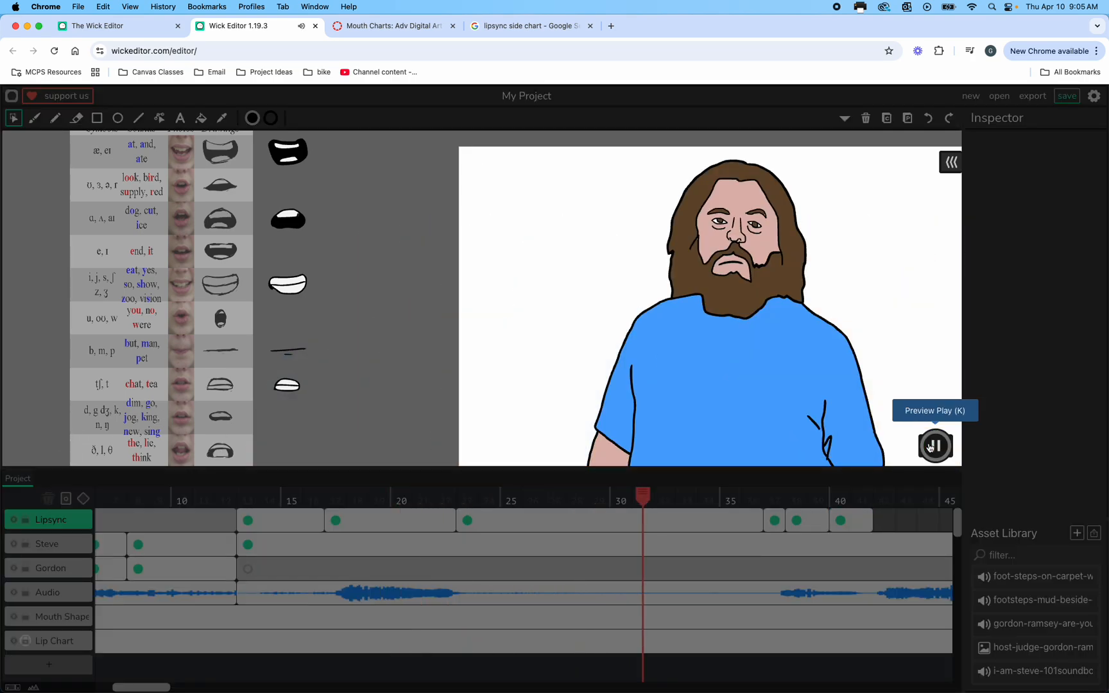
pyautogui.click(932, 446)
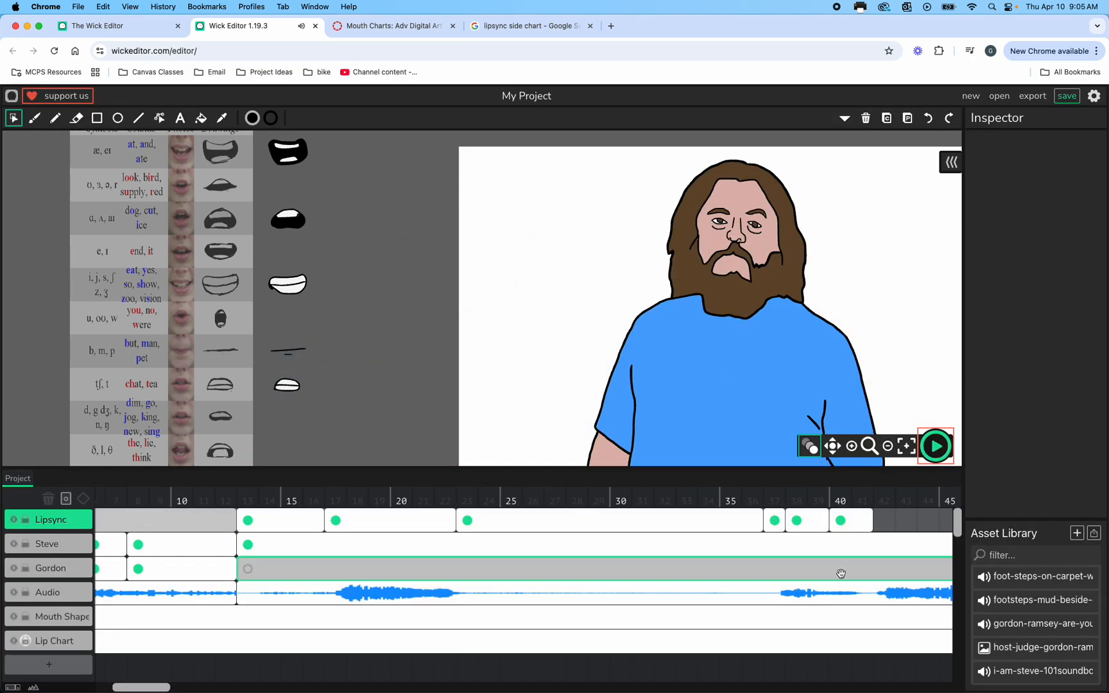
# Step: Shorten the closed-mouth Lipsync frame at frame 40 to a length of 1 and delete it
pyautogui.hscroll(5, 834, 578)
pyautogui.click(677, 520)
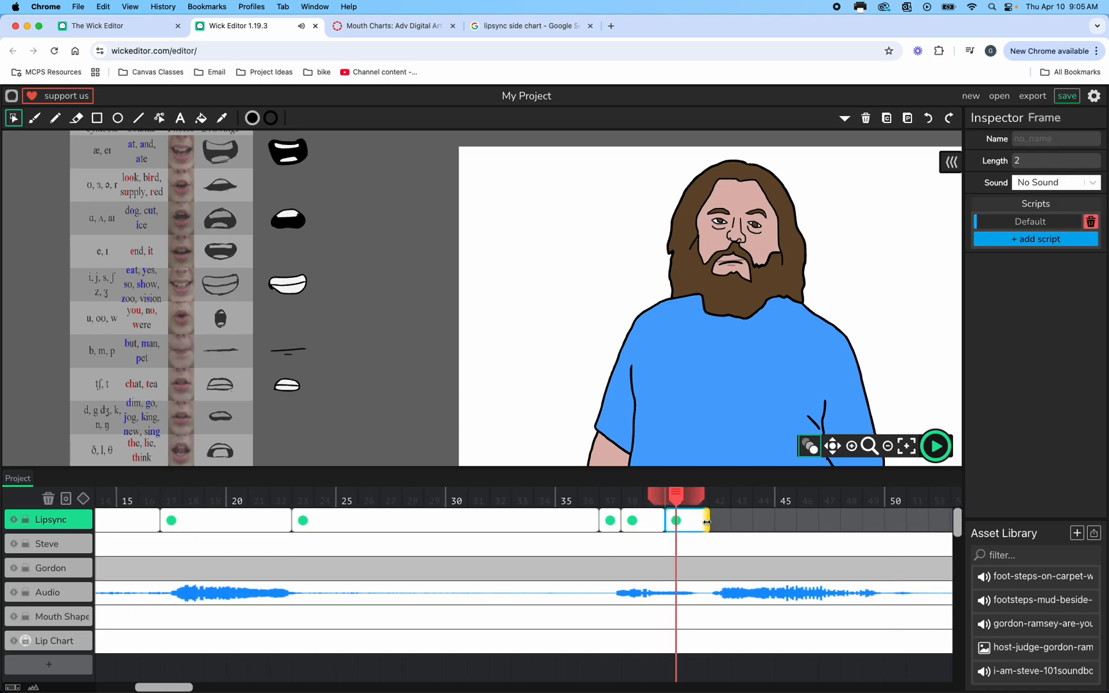
pyautogui.moveTo(706, 520); pyautogui.dragTo(684, 521)
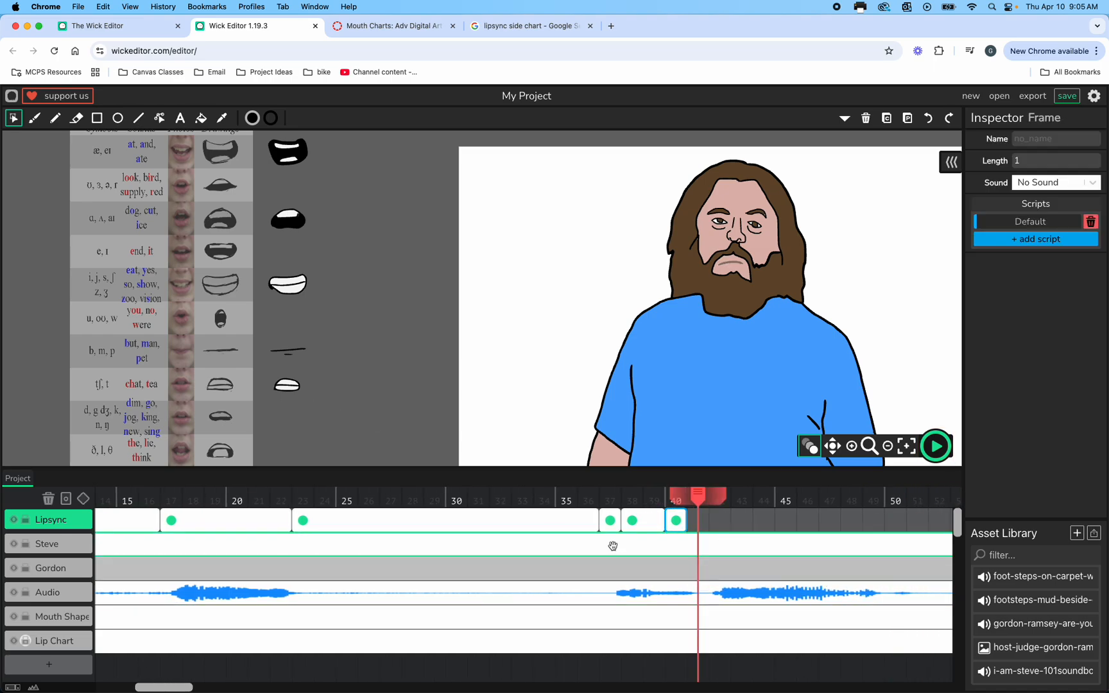
pyautogui.click(671, 524)
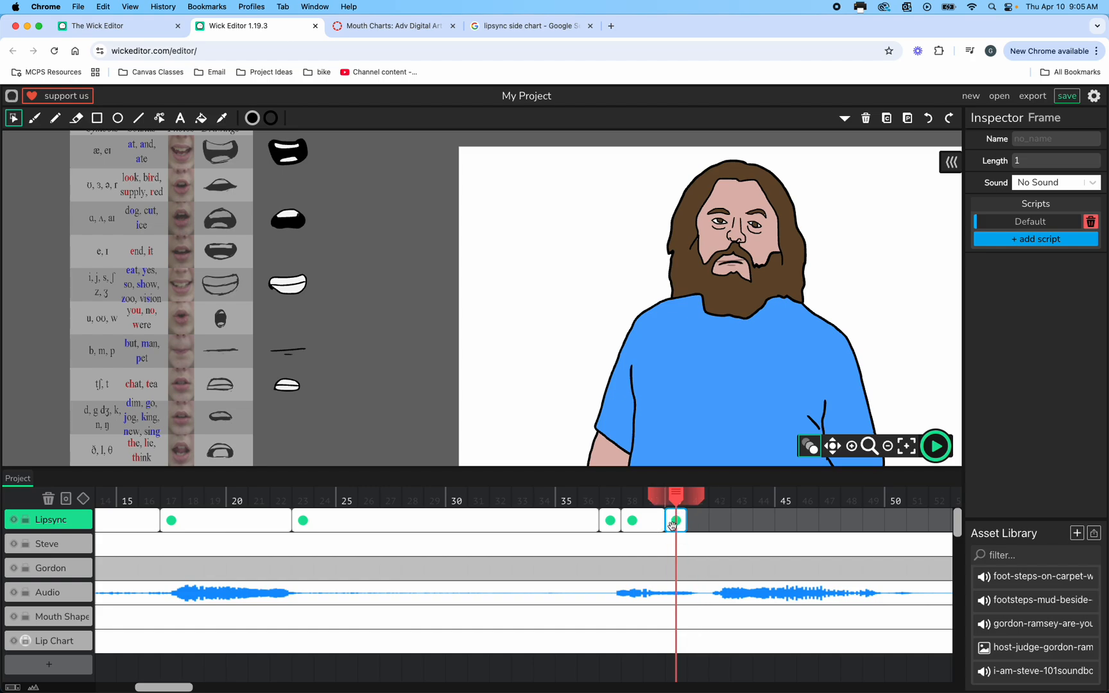
pyautogui.press('Delete')
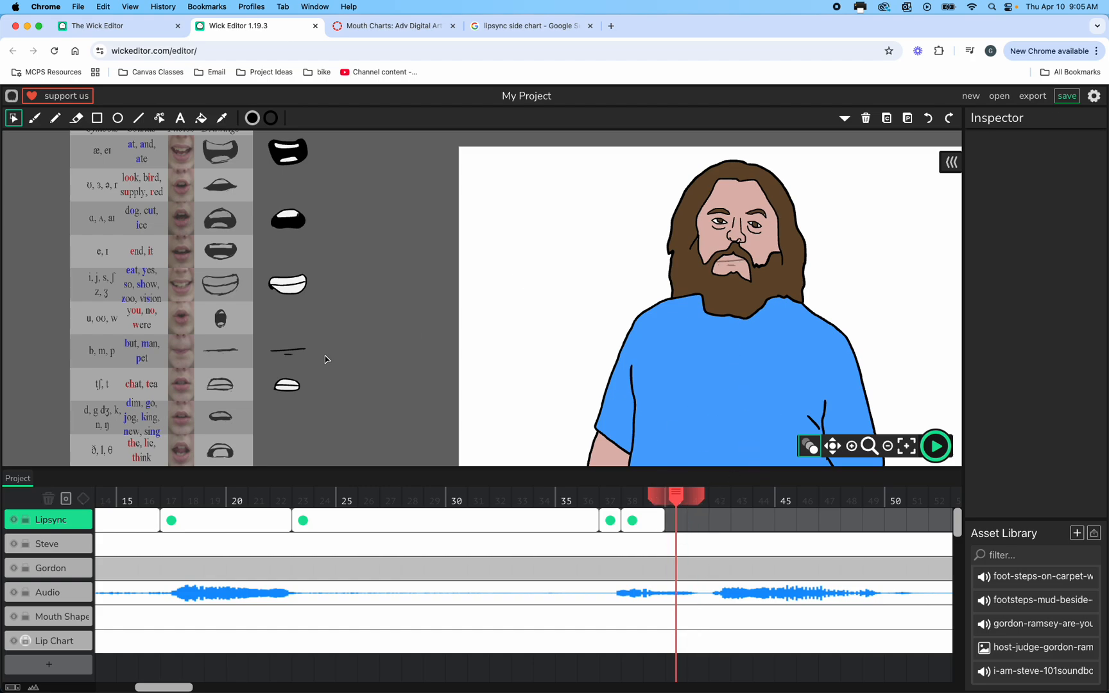
# Step: Copy the traced "eat, yes, so, show" mouth into a new Lipsync frame at frame 40 and position it over Steve's mouth
pyautogui.scroll(-5, 315, 363)
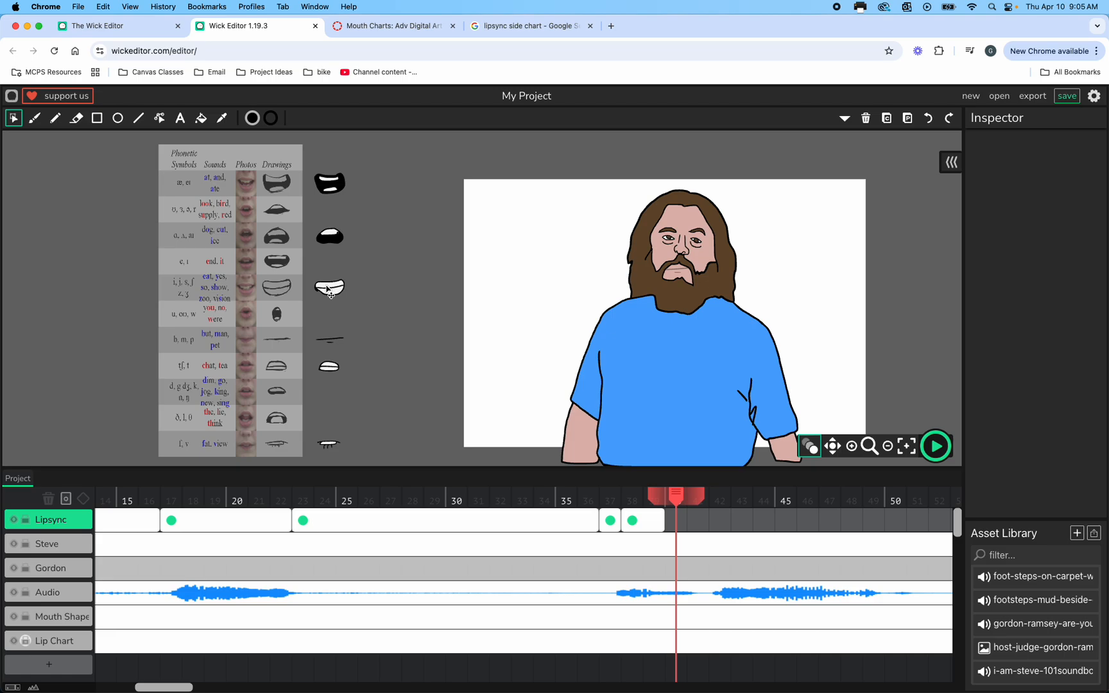
pyautogui.click(676, 520)
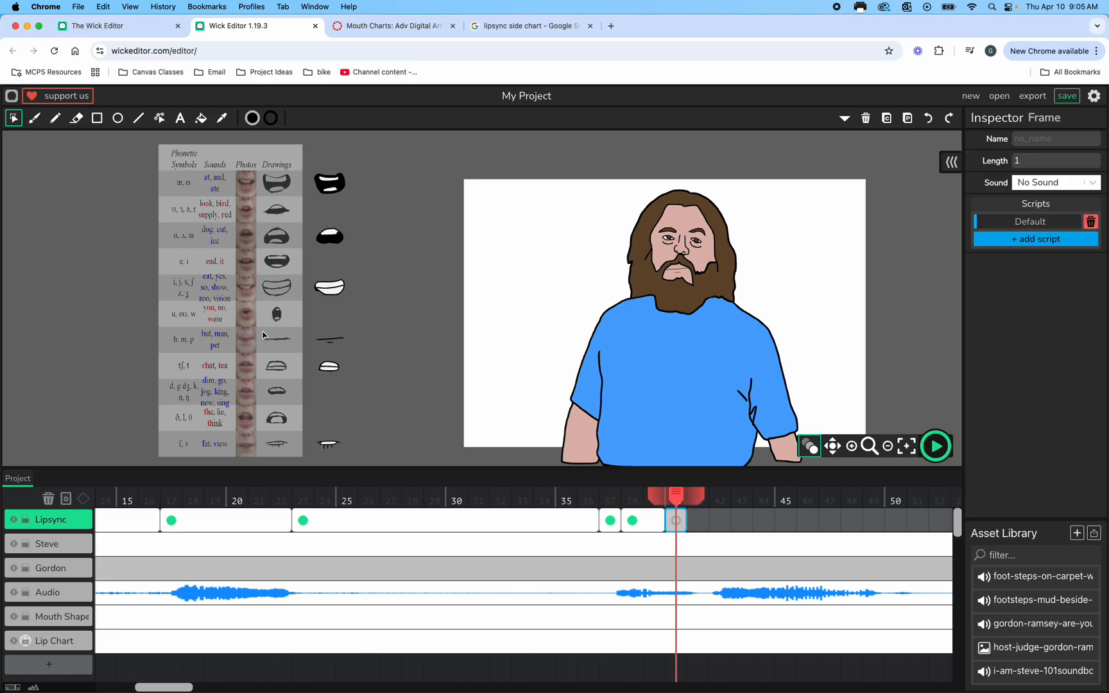
pyautogui.click(320, 276)
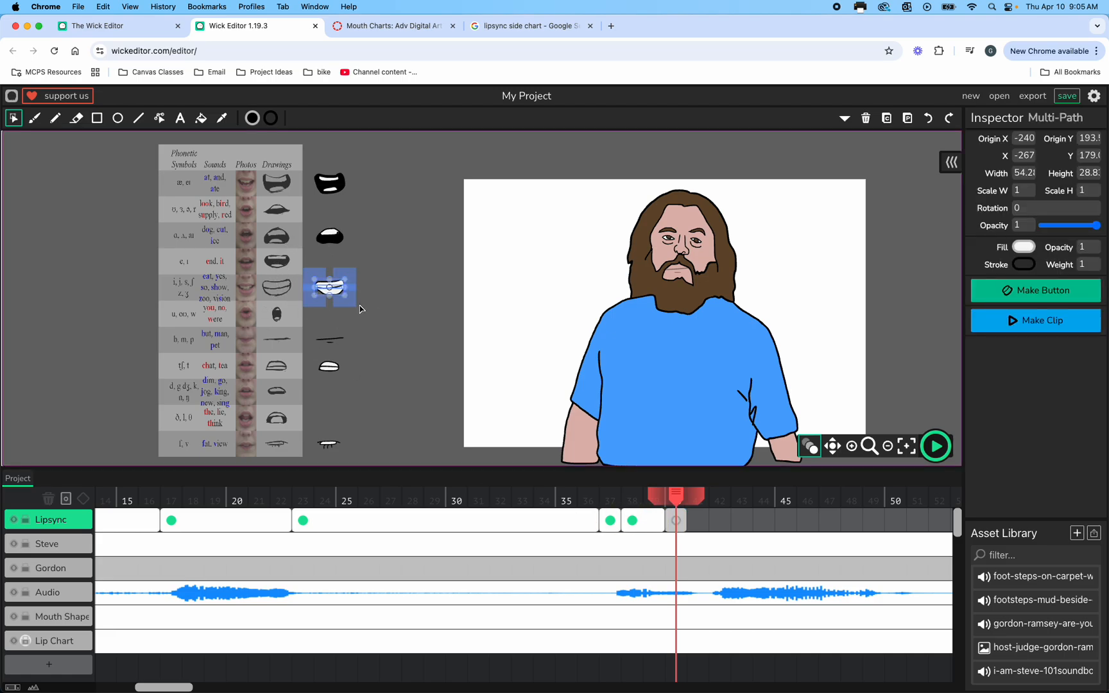
pyautogui.click(677, 521)
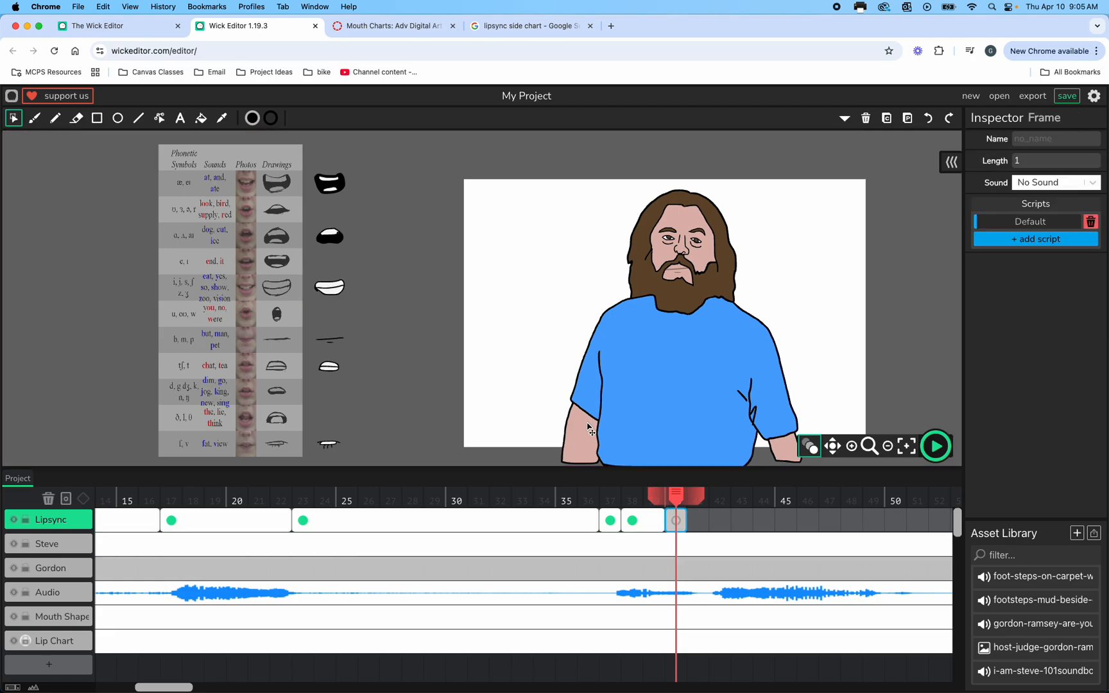
pyautogui.hotkey('ctrl', 'v')
pyautogui.moveTo(352, 311); pyautogui.dragTo(689, 282)
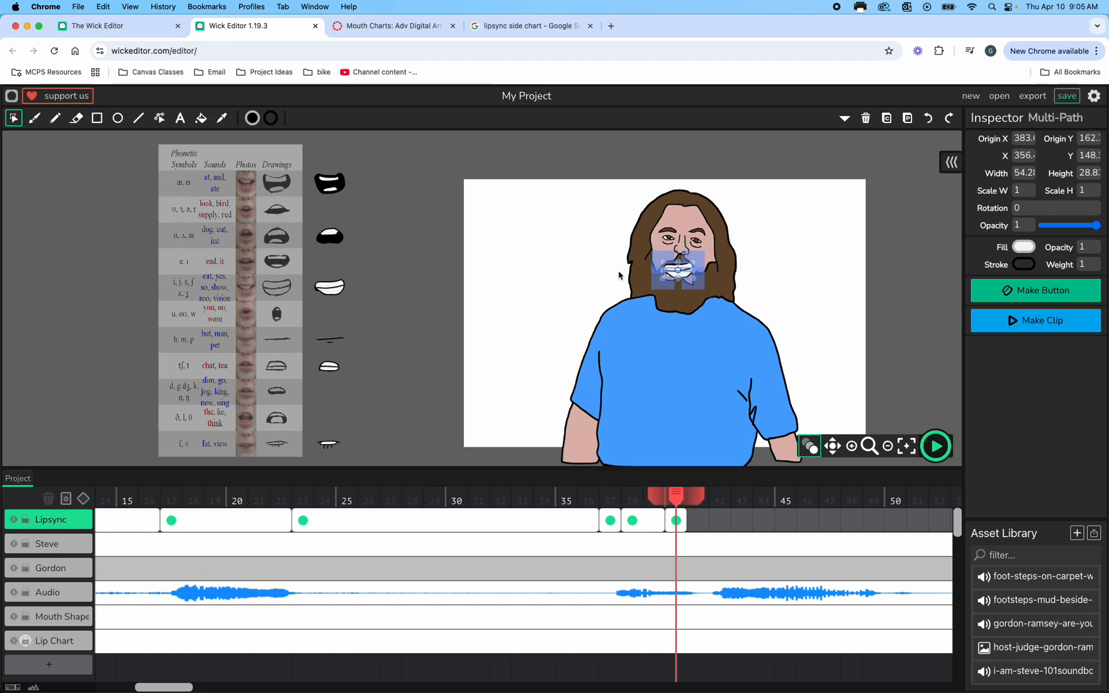
pyautogui.click(478, 315)
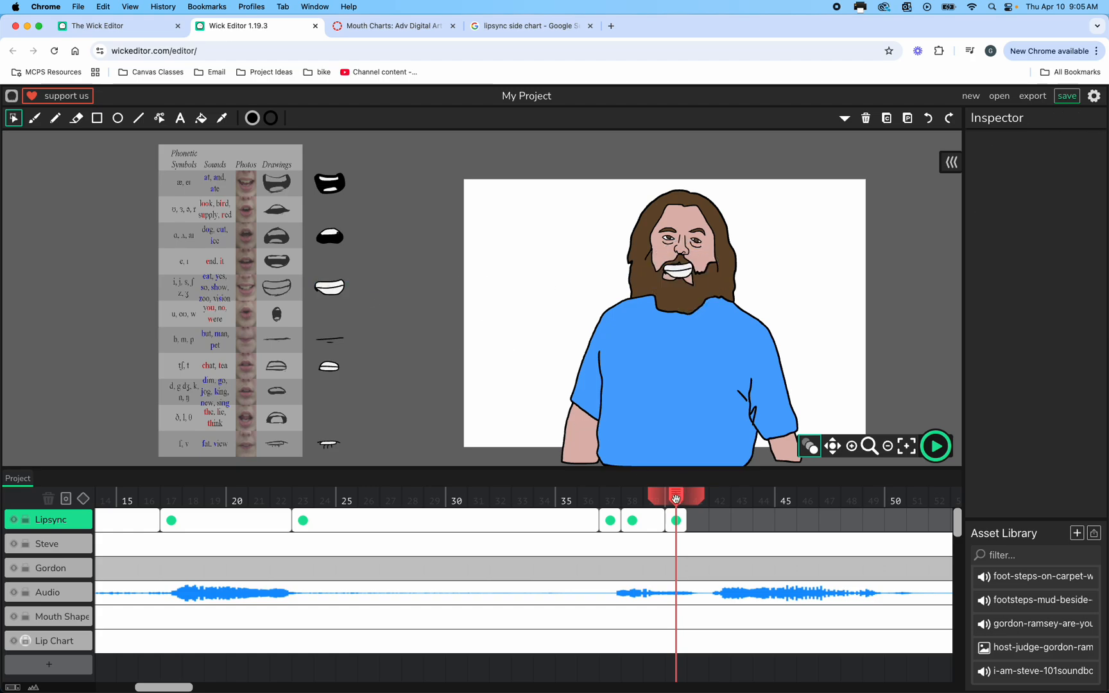
# Step: Play the animation from frame 40 to check the timing, and extend the Lipsync frame there to a length of 2
pyautogui.click(935, 446)
pyautogui.click(935, 445)
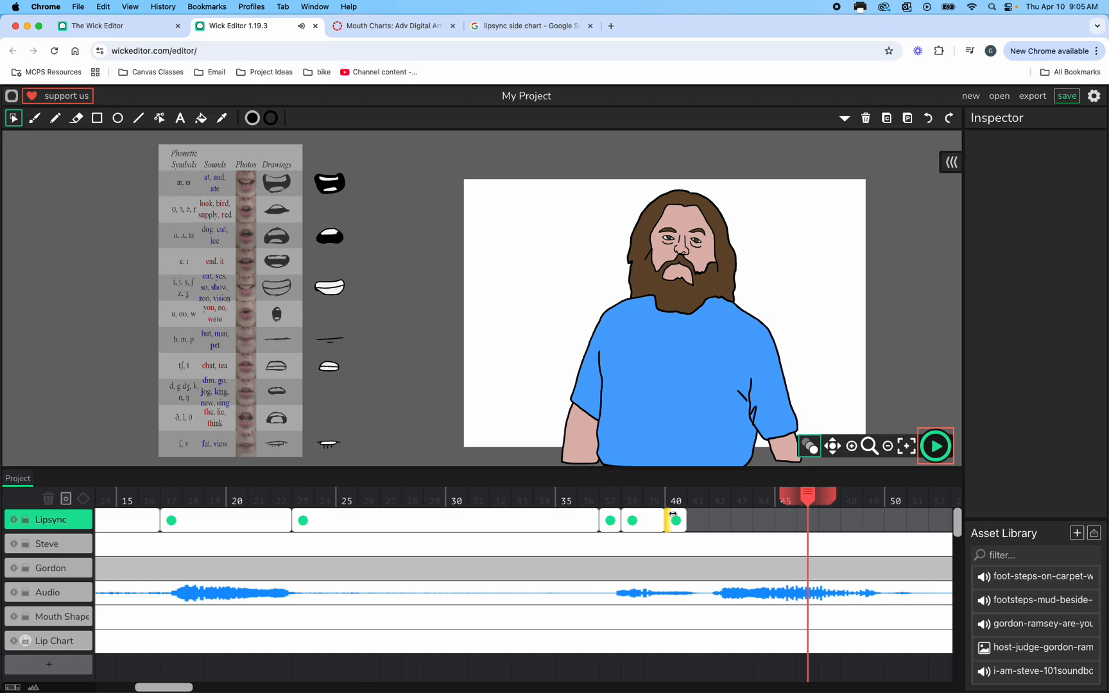
pyautogui.moveTo(807, 496); pyautogui.dragTo(676, 495)
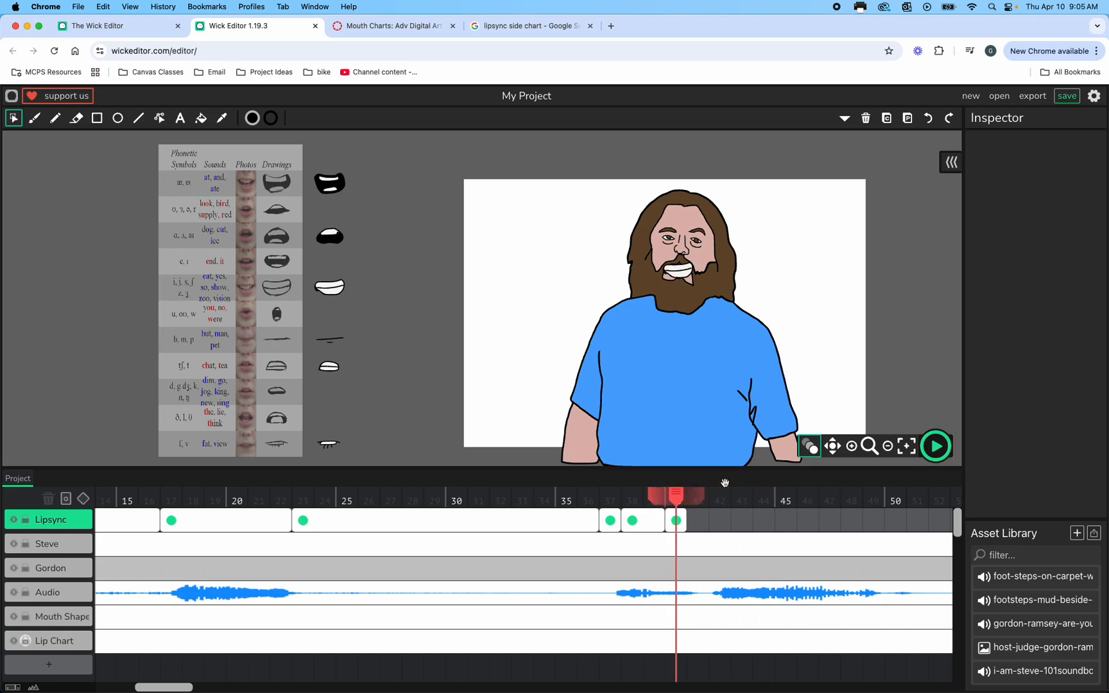
pyautogui.click(935, 446)
pyautogui.click(934, 446)
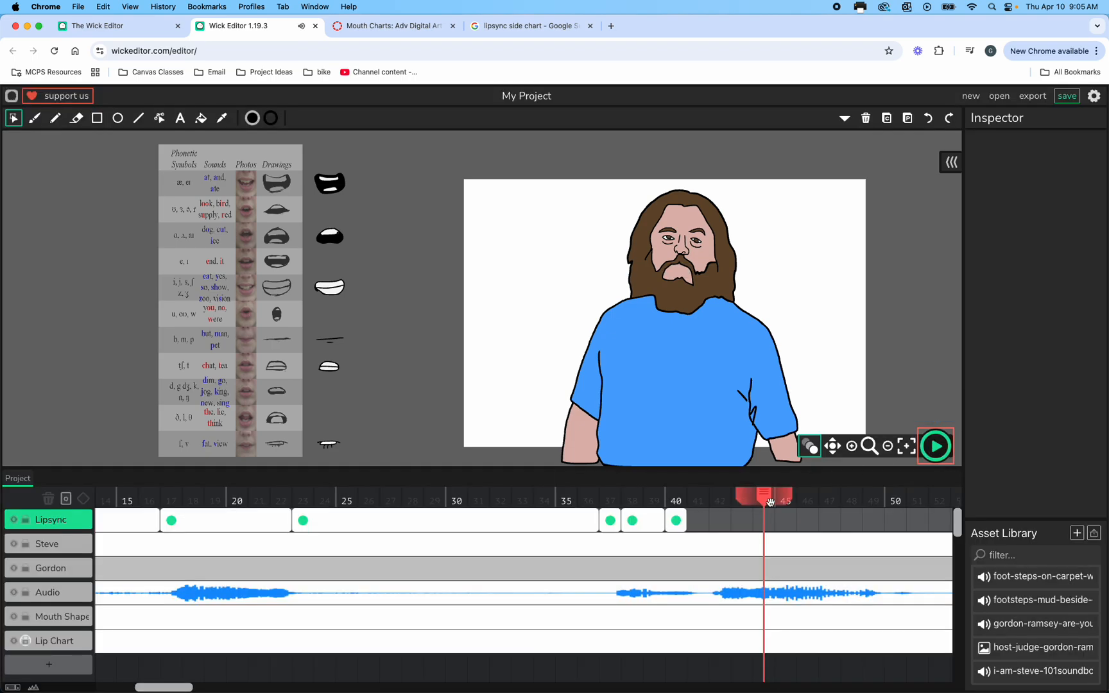
pyautogui.moveTo(770, 502); pyautogui.dragTo(703, 523)
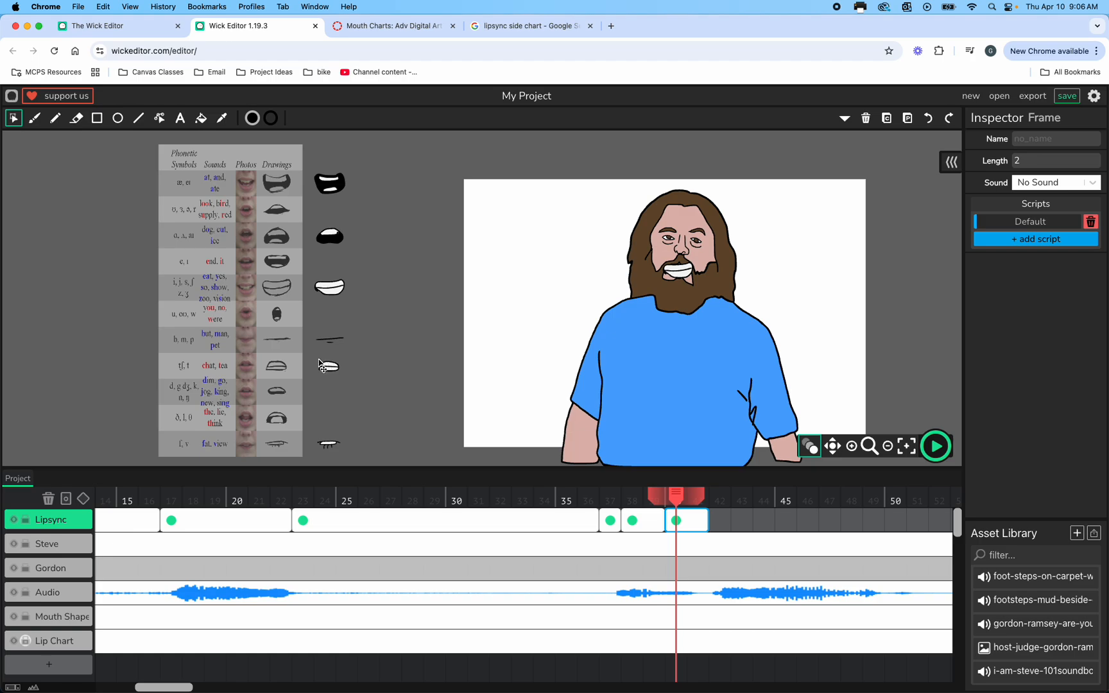
# Step: Copy the traced "chat, tea" mouth into a new Lipsync frame at frame 42 and position it over Steve's mouth
pyautogui.moveTo(315, 359); pyautogui.dragTo(346, 381)
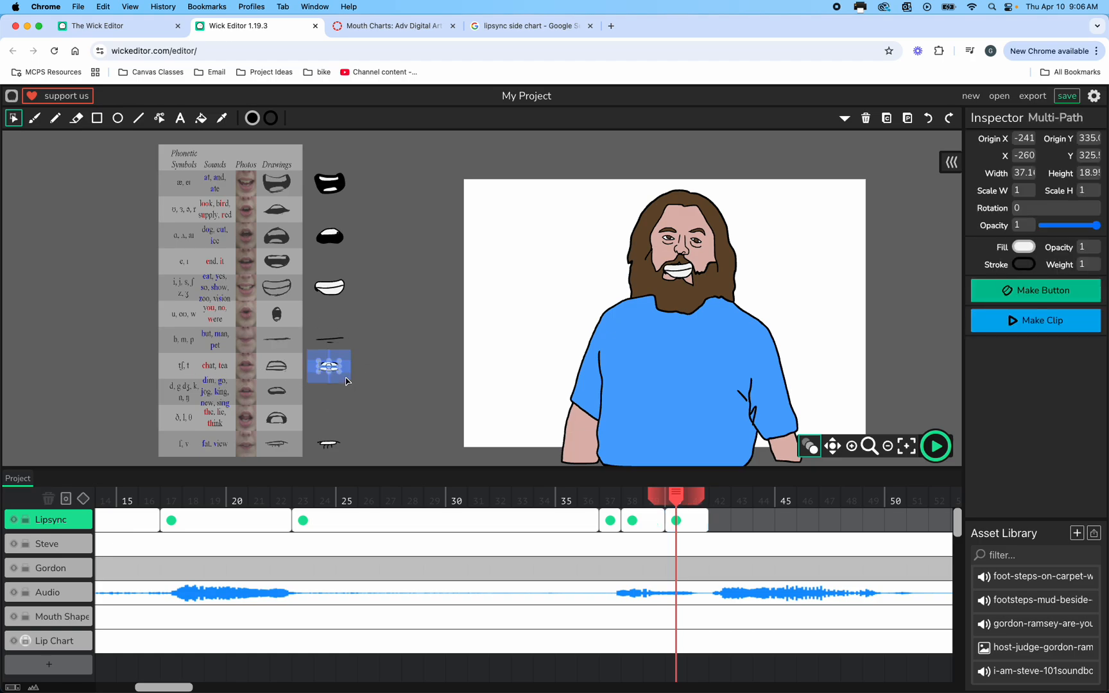
pyautogui.click(717, 520)
pyautogui.press('cmd+v')
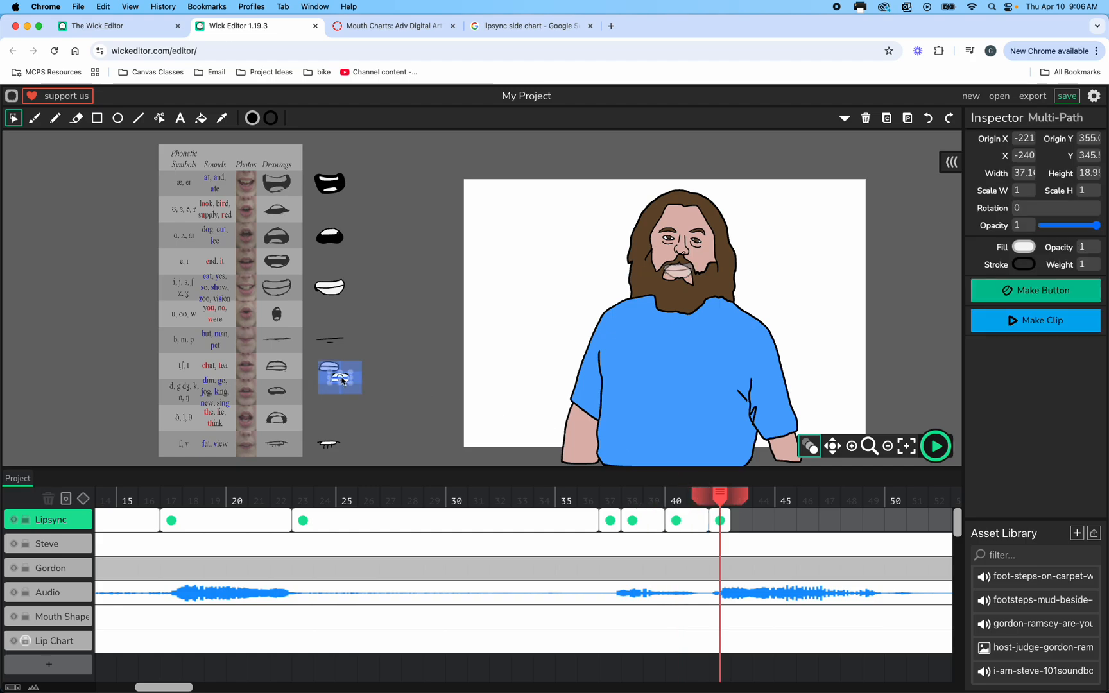
pyautogui.moveTo(345, 382)
pyautogui.mouseDown()
pyautogui.moveTo(516, 318)
pyautogui.moveTo(683, 272)
pyautogui.mouseUp()
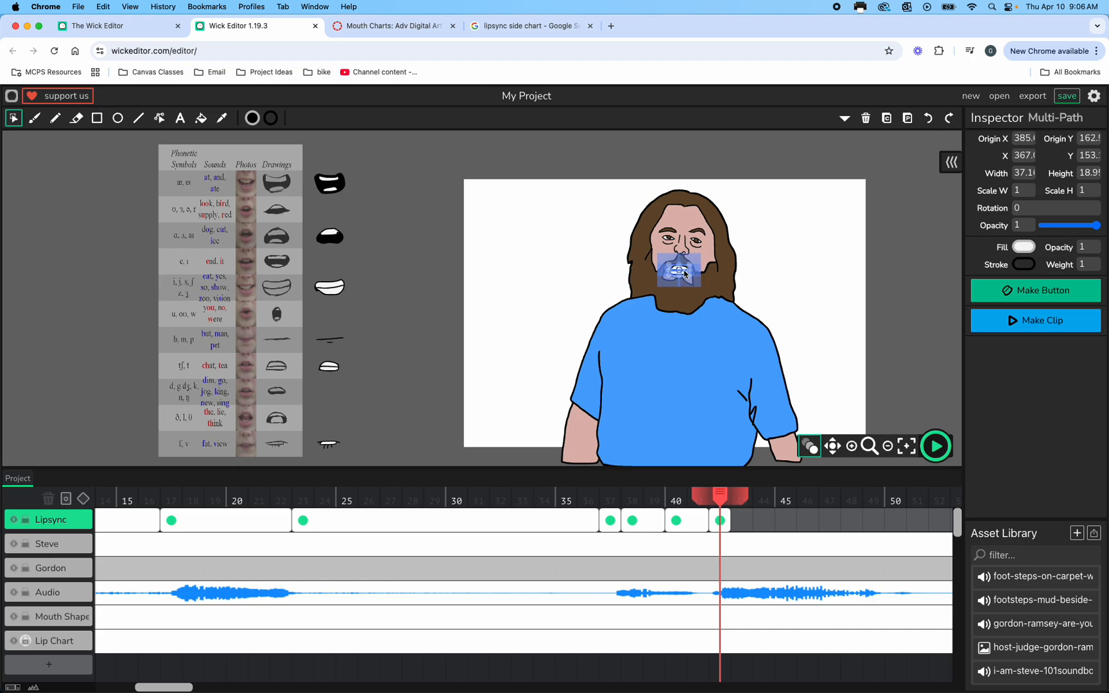
pyautogui.click(407, 263)
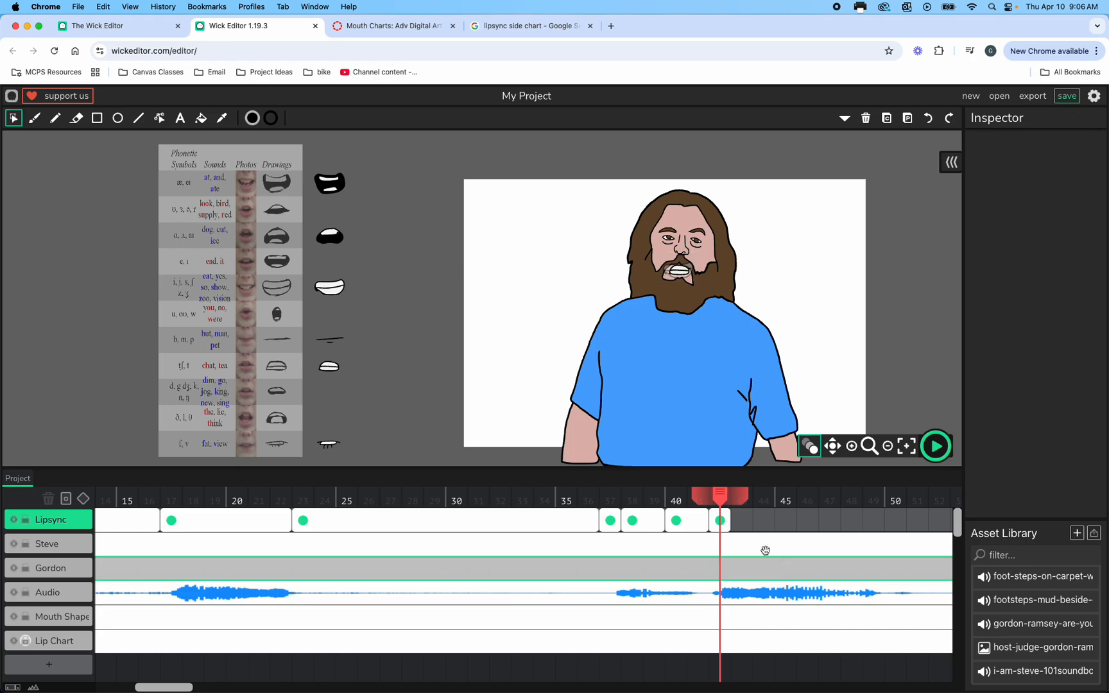
# Step: Add a Lipsync frame at frame 43 and paste a copy of the "eat, yes" mouth frame from frame 40 onto it
pyautogui.click(739, 519)
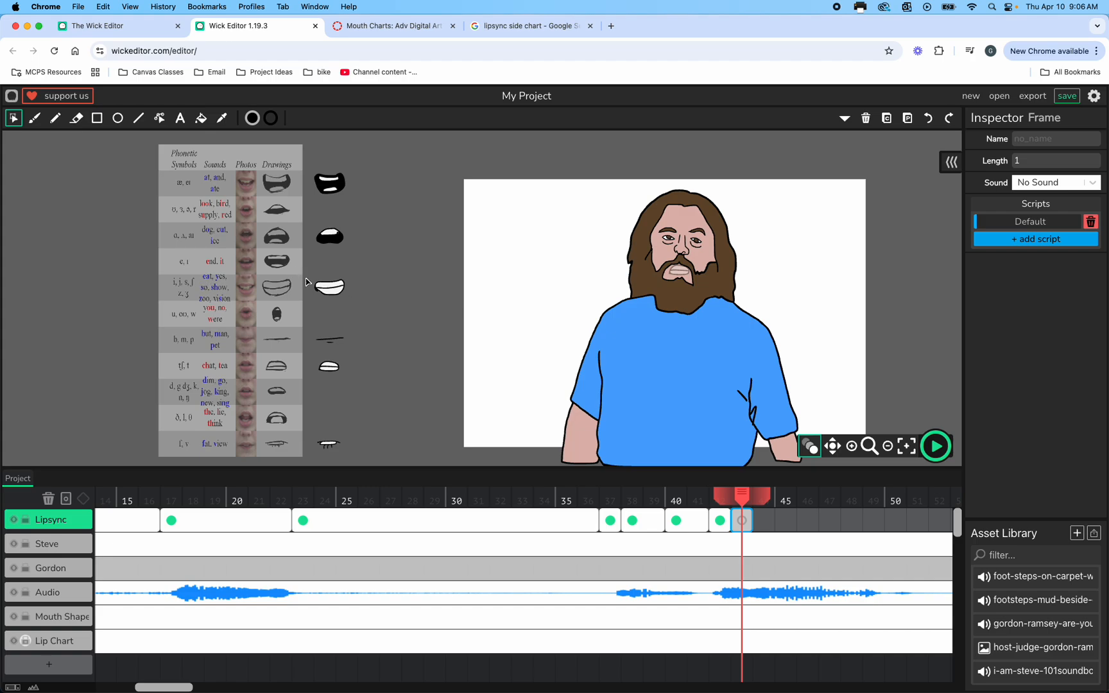
pyautogui.moveTo(306, 281)
pyautogui.mouseDown()
pyautogui.moveTo(392, 350)
pyautogui.moveTo(401, 324)
pyautogui.moveTo(369, 308)
pyautogui.mouseUp()
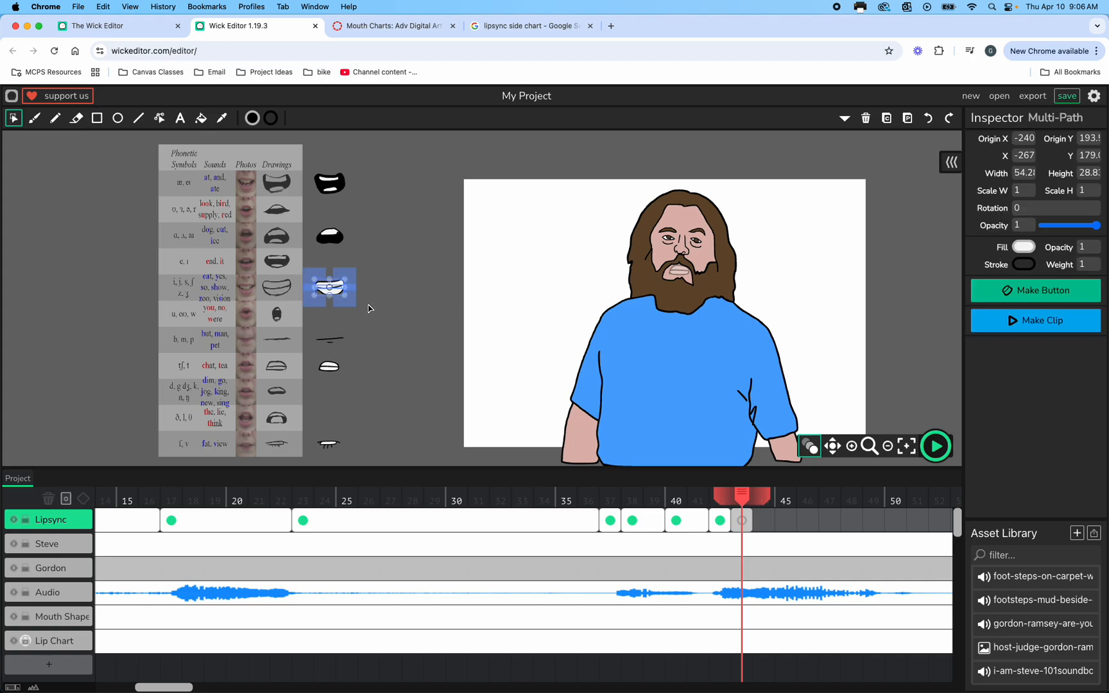
pyautogui.click(742, 525)
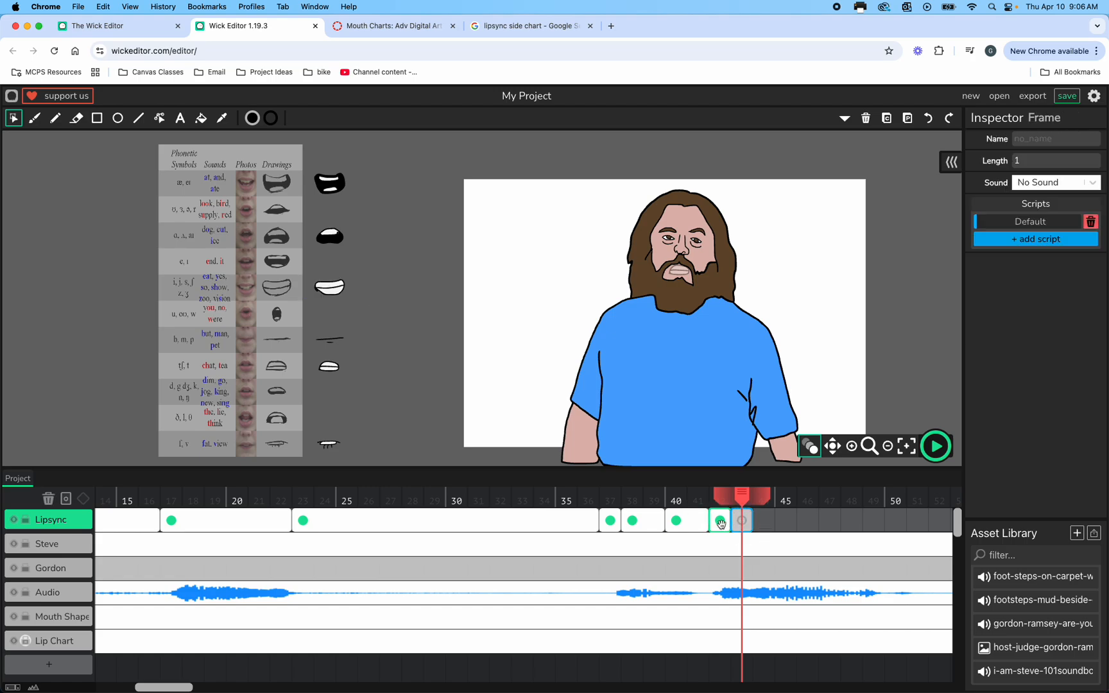
pyautogui.moveTo(742, 500)
pyautogui.mouseDown()
pyautogui.moveTo(678, 501)
pyautogui.moveTo(738, 502)
pyautogui.mouseUp()
pyautogui.click(676, 523)
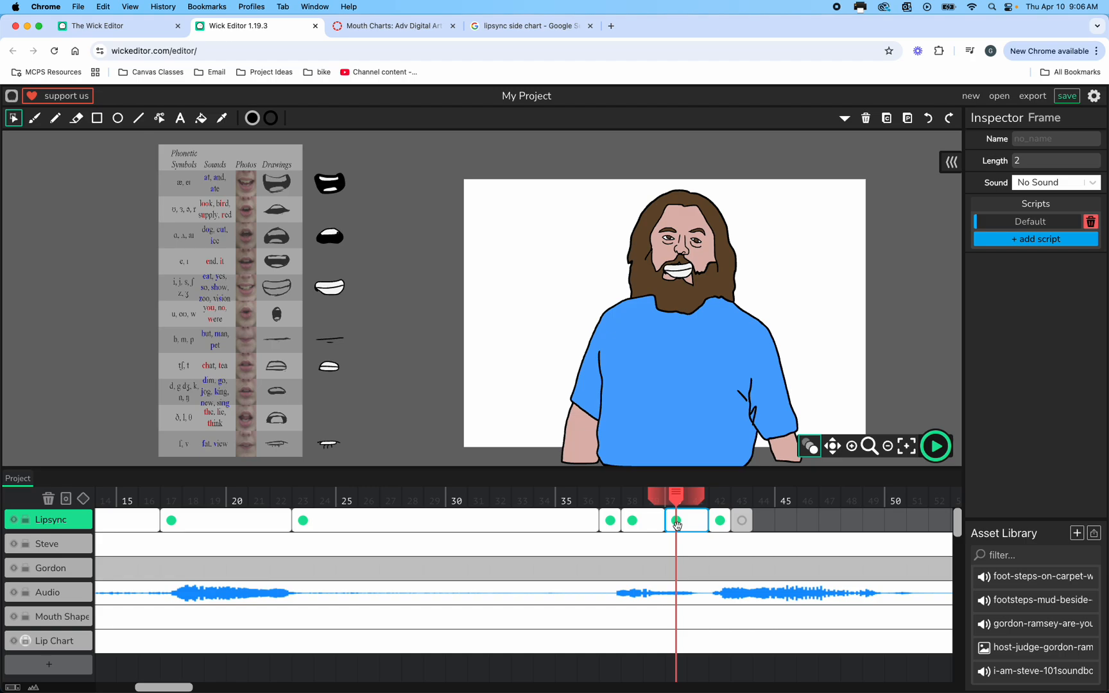
pyautogui.click(743, 522)
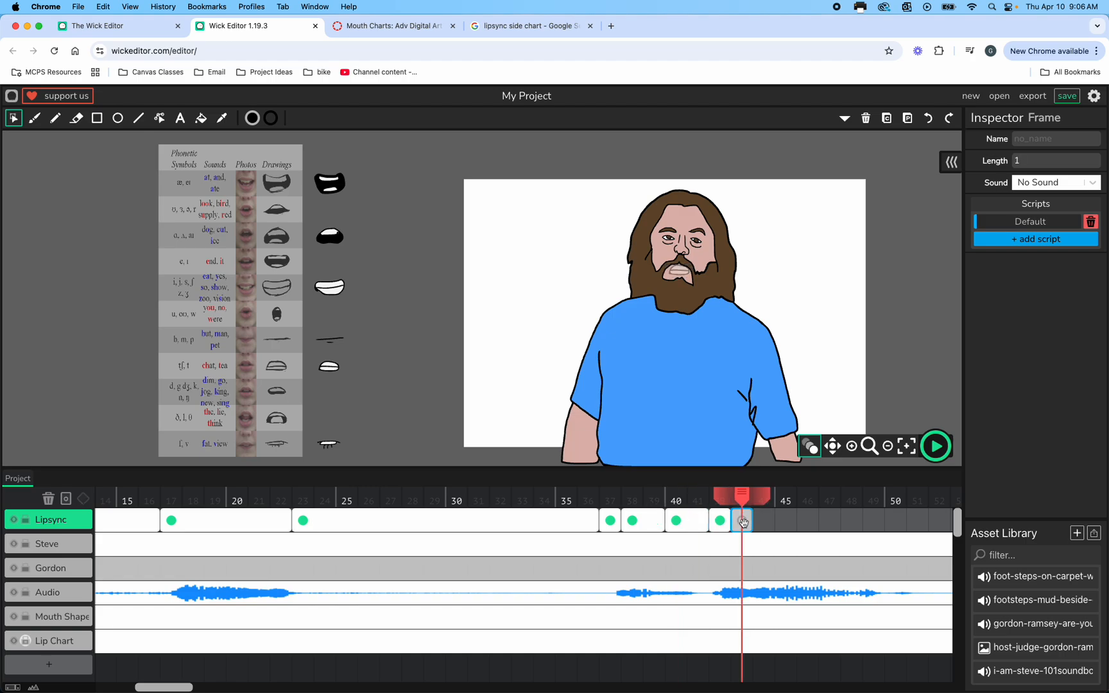
pyautogui.press('cmd+v')
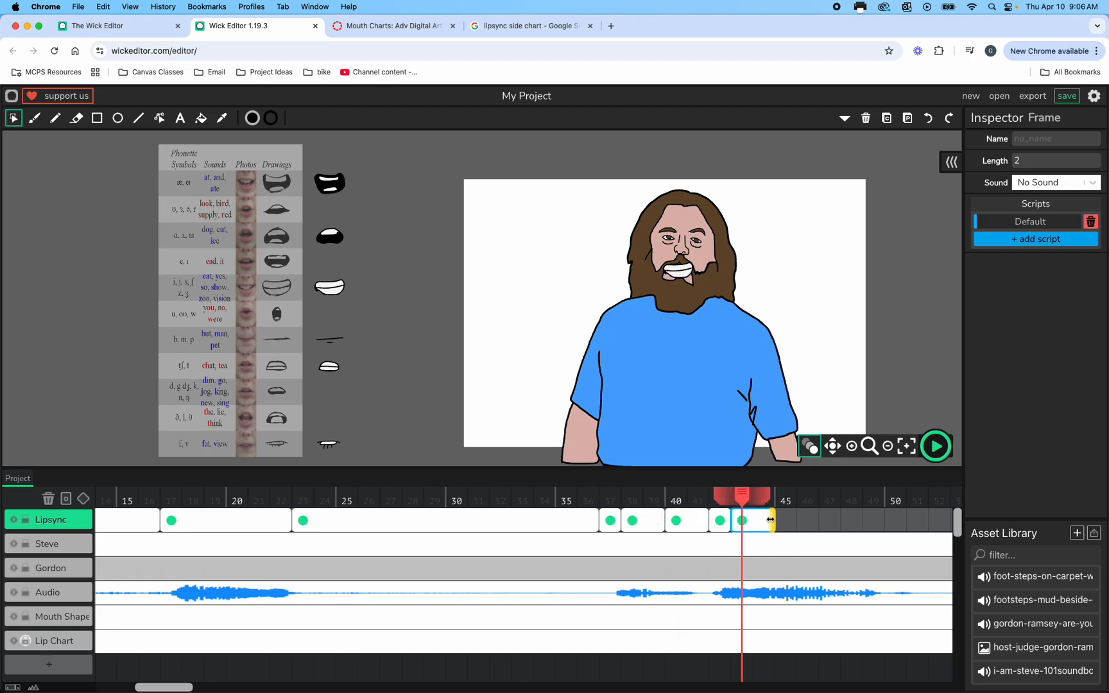
# Step: Extend the Lipsync frame at frame 43 through frame 45 and play the animation to check it against the audio
pyautogui.click(943, 443)
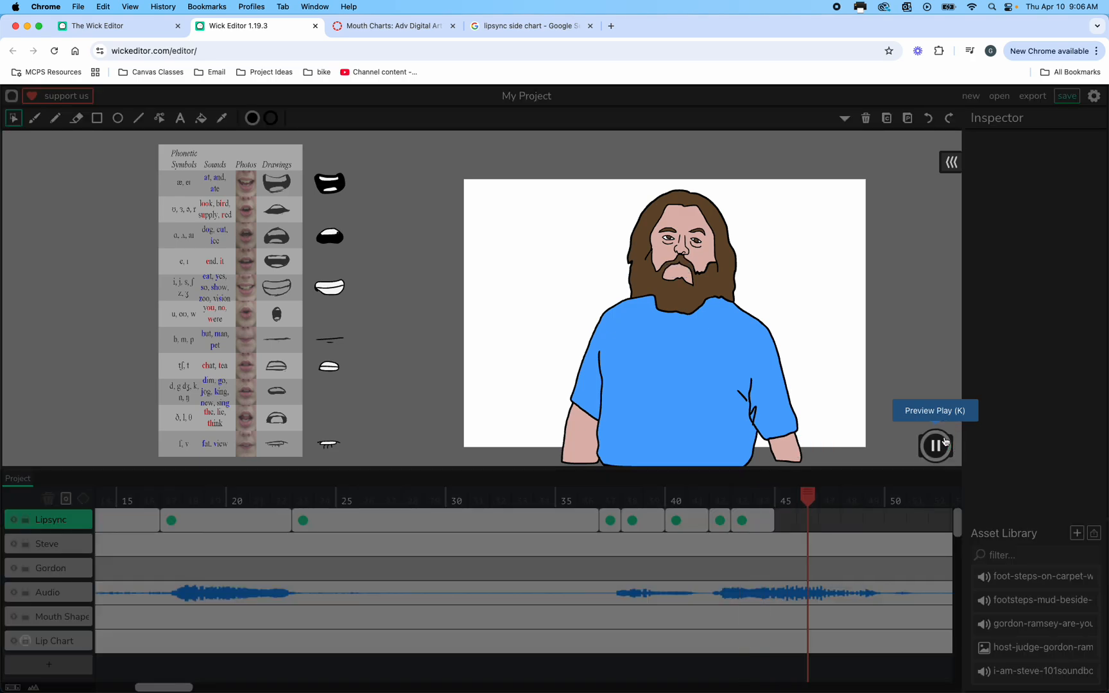
pyautogui.moveTo(769, 524); pyautogui.dragTo(793, 523)
pyautogui.click(935, 446)
pyautogui.click(936, 447)
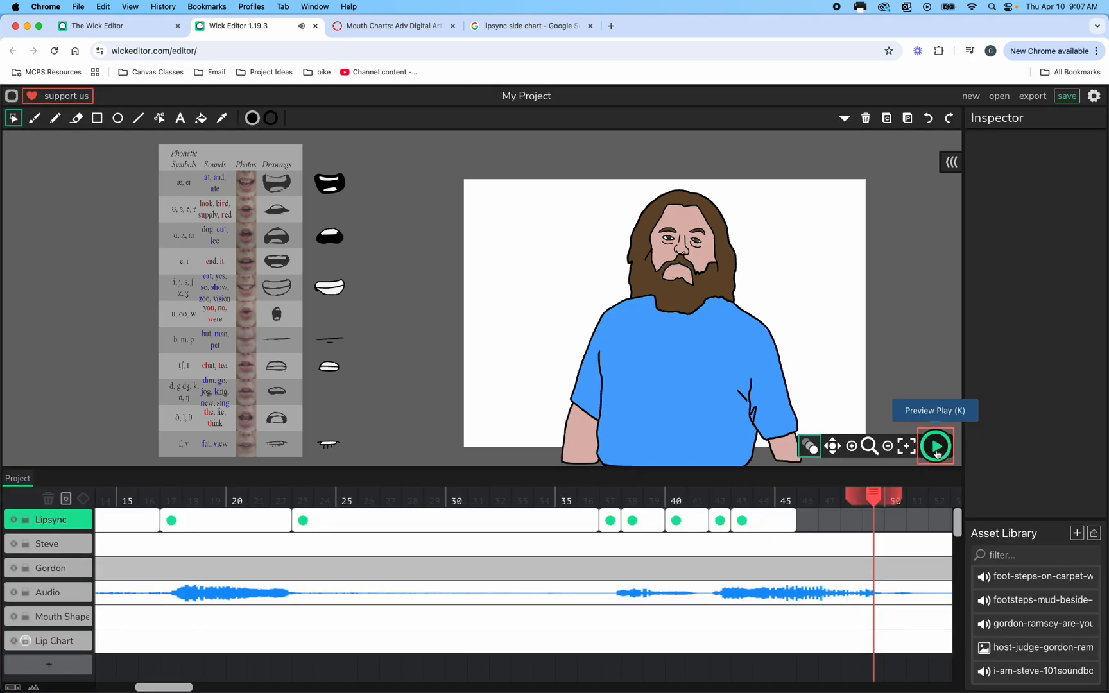
# Step: Copy the traced "fat, view" mouth into a new Lipsync frame at frame 46 and position it over Steve's mouth
pyautogui.click(807, 520)
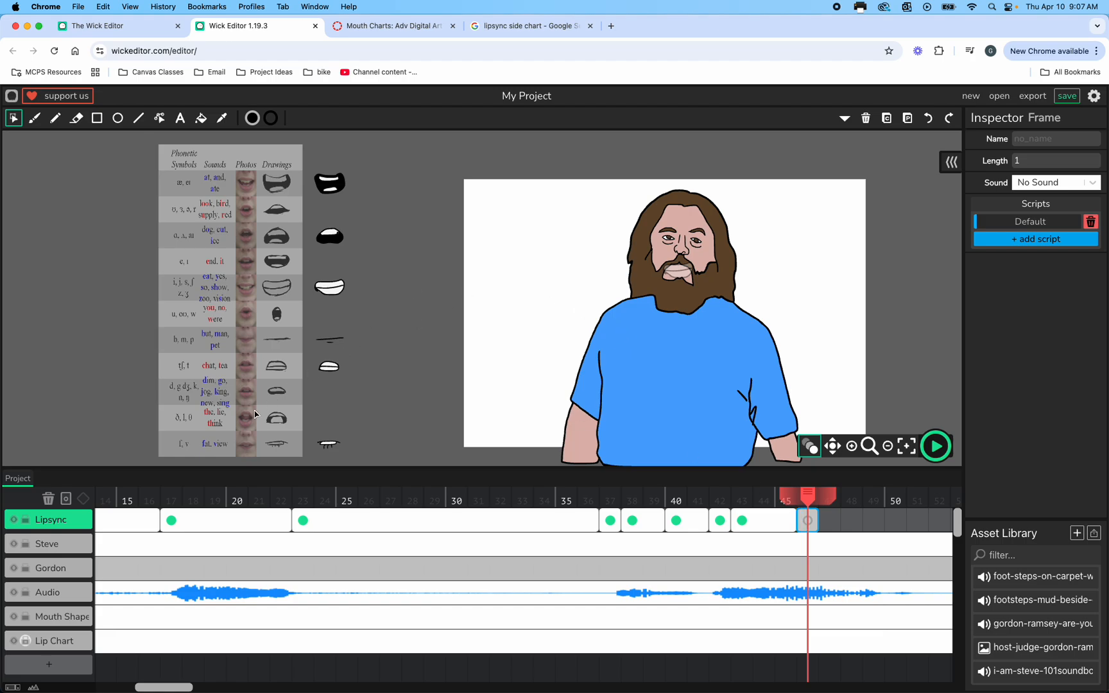
pyautogui.moveTo(308, 432); pyautogui.dragTo(356, 462)
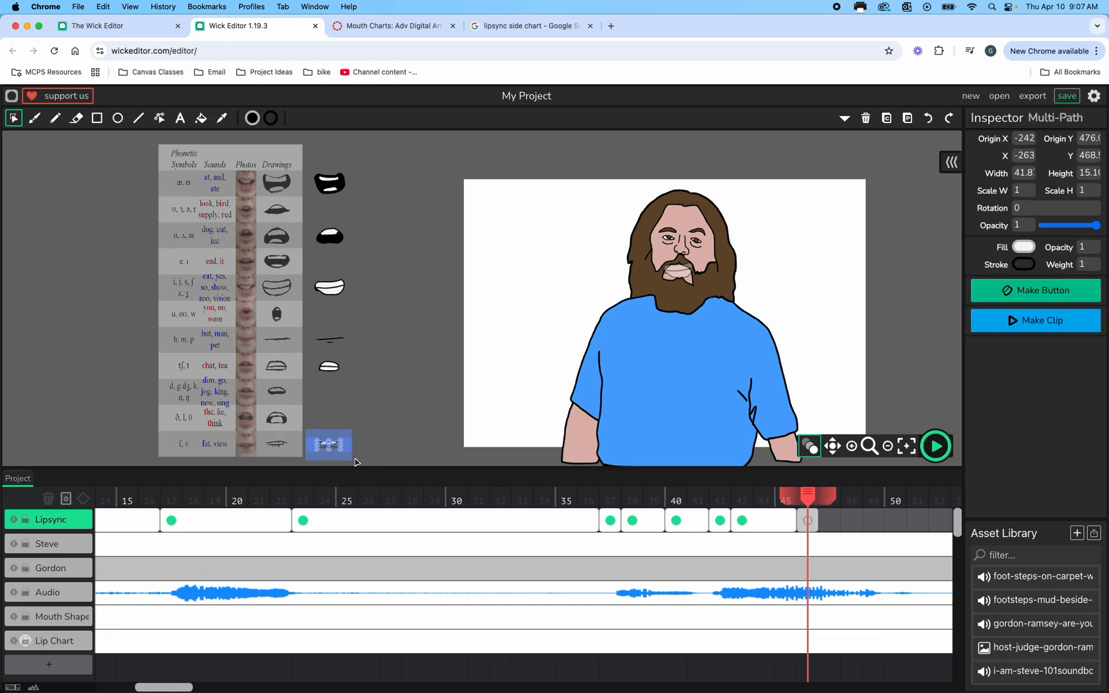
pyautogui.click(809, 523)
pyautogui.press('super+v')
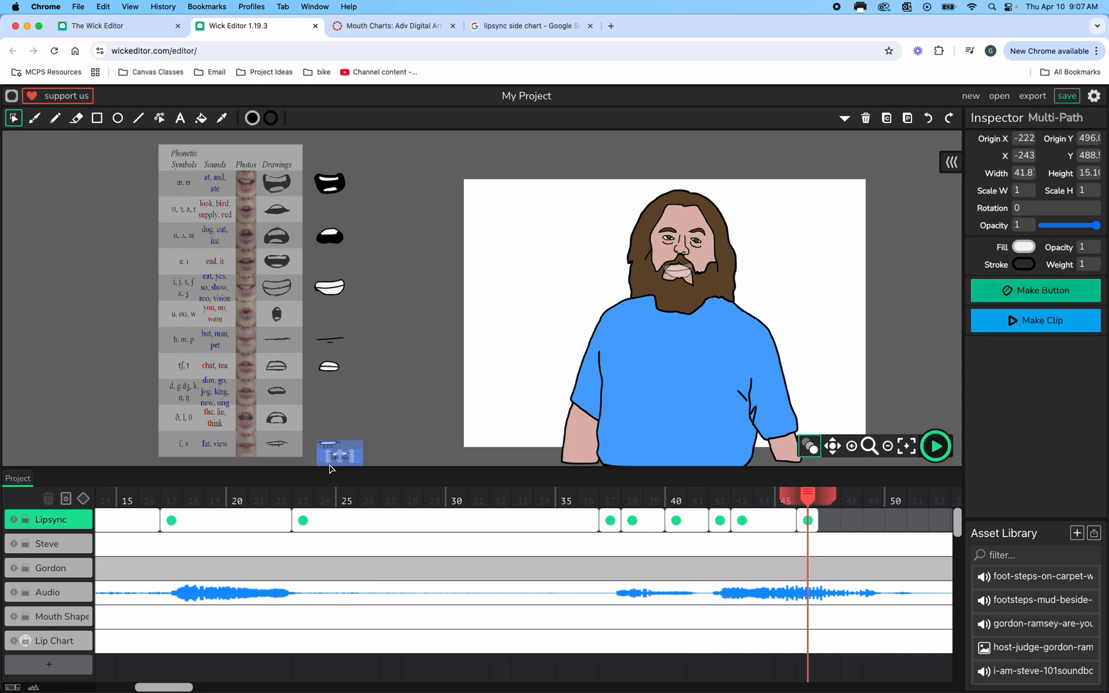
pyautogui.moveTo(336, 460); pyautogui.dragTo(673, 272)
pyautogui.click(452, 253)
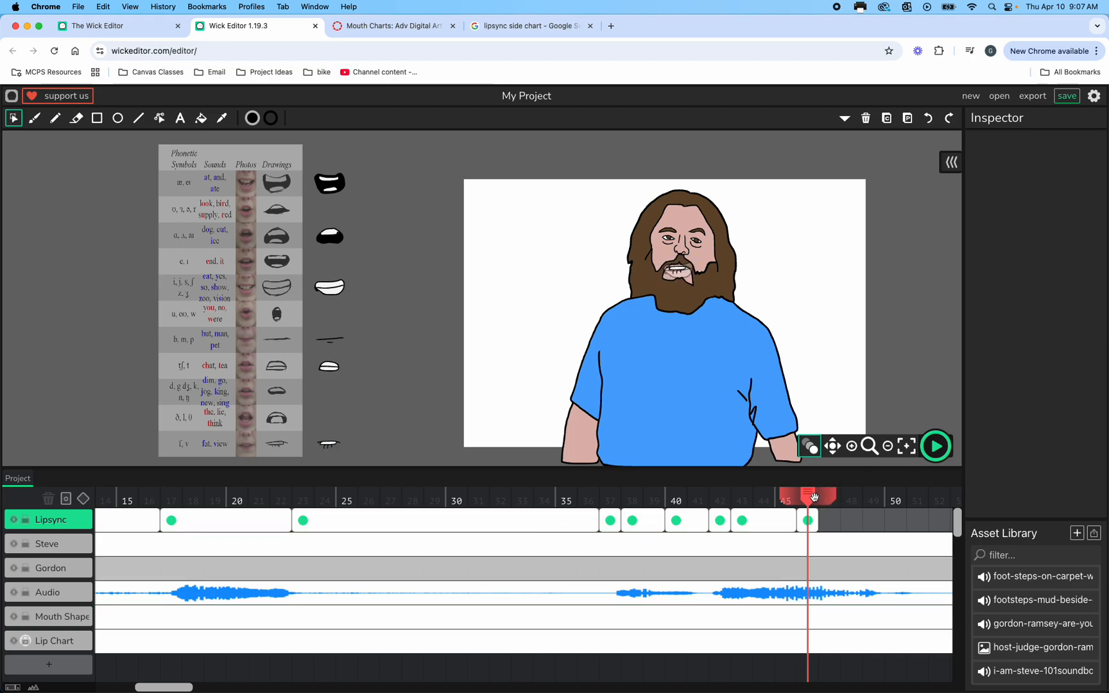
# Step: Make the "chat, tea" Lipsync frame start one frame earlier, at frame 41, and replay Steve's line to check the timing
pyautogui.moveTo(813, 496); pyautogui.dragTo(571, 498)
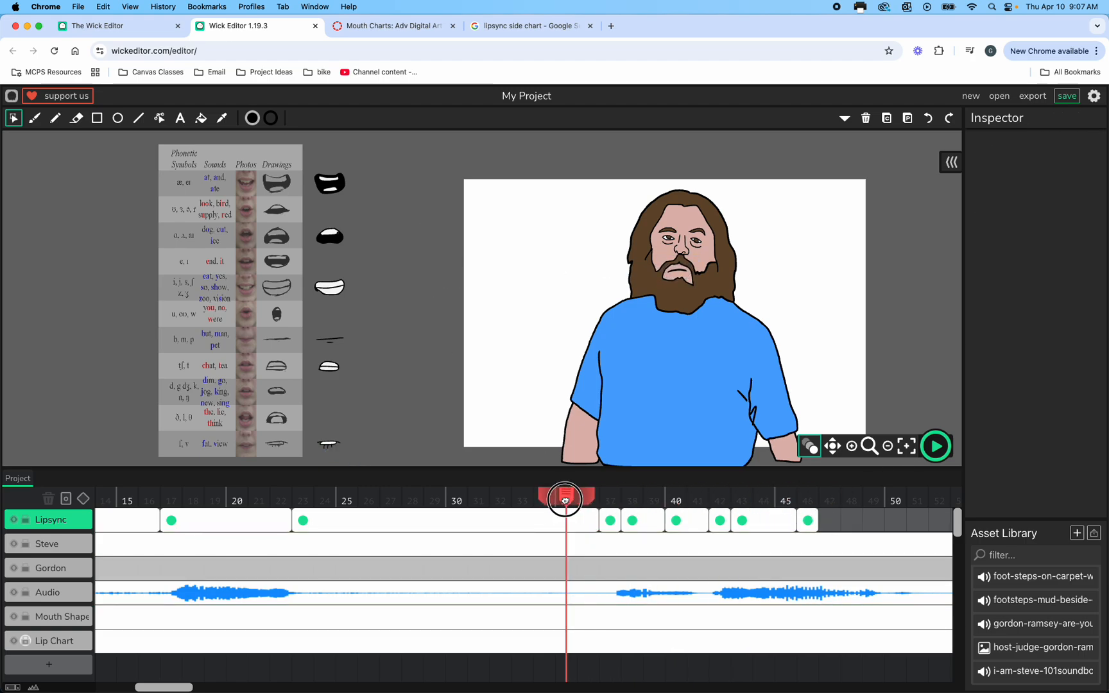
pyautogui.click(932, 447)
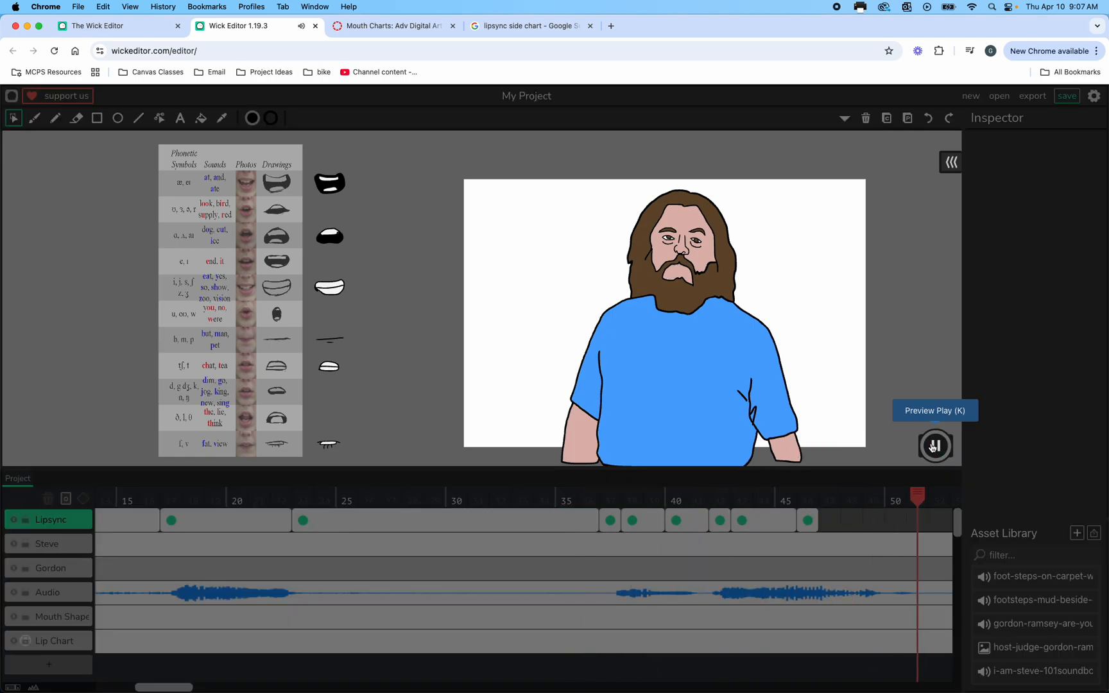
pyautogui.click(933, 447)
pyautogui.moveTo(956, 494)
pyautogui.mouseDown()
pyautogui.moveTo(698, 491)
pyautogui.moveTo(728, 492)
pyautogui.moveTo(698, 492)
pyautogui.moveTo(706, 521)
pyautogui.moveTo(691, 521)
pyautogui.moveTo(705, 520)
pyautogui.moveTo(544, 498)
pyautogui.mouseUp()
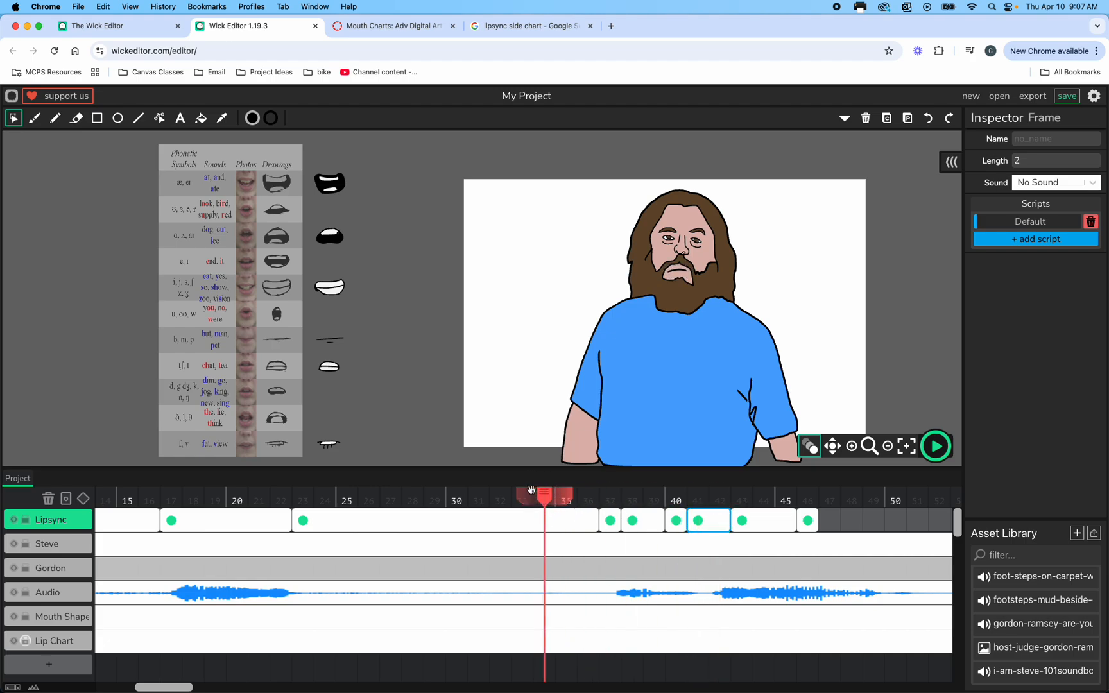
pyautogui.click(935, 446)
pyautogui.click(936, 446)
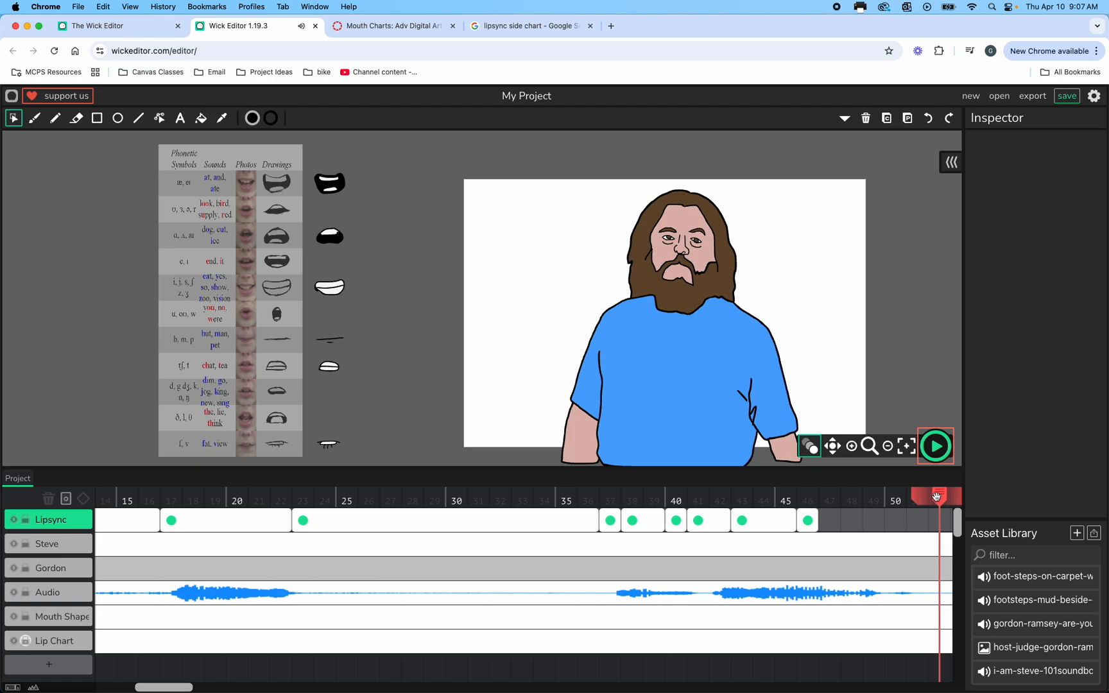
# Step: Trace the "end, it" mouth beside the chart on the Mouth Shapes layer with the Brush and fill its interior black
pyautogui.moveTo(936, 495)
pyautogui.mouseDown()
pyautogui.moveTo(738, 499)
pyautogui.moveTo(825, 505)
pyautogui.mouseUp()
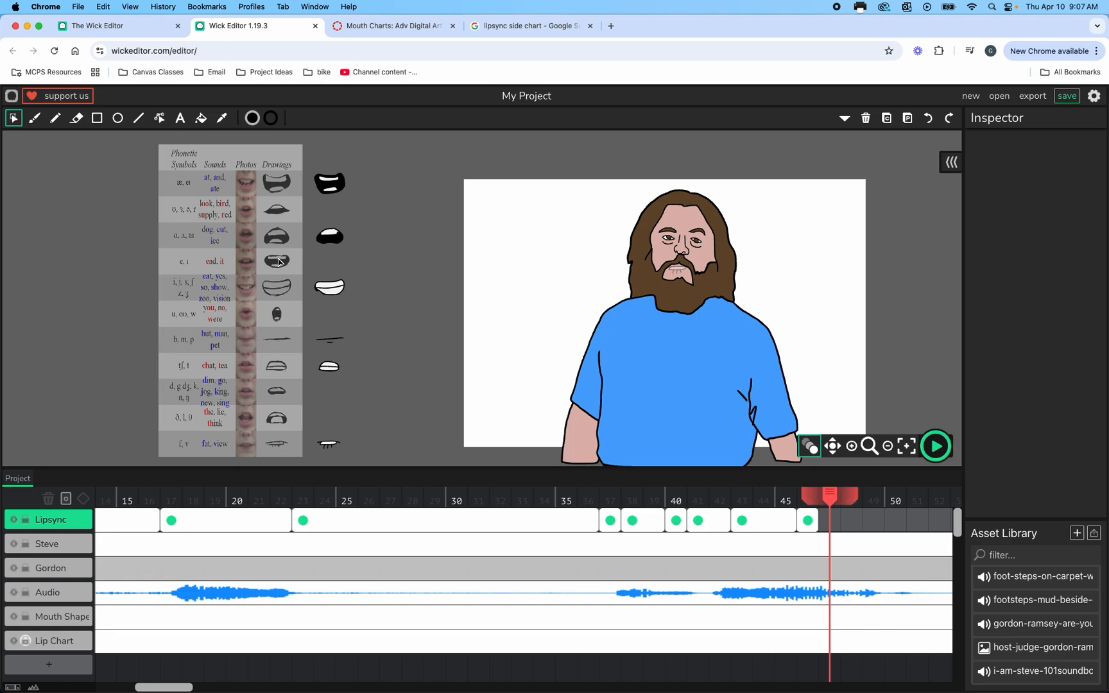
pyautogui.click(146, 613)
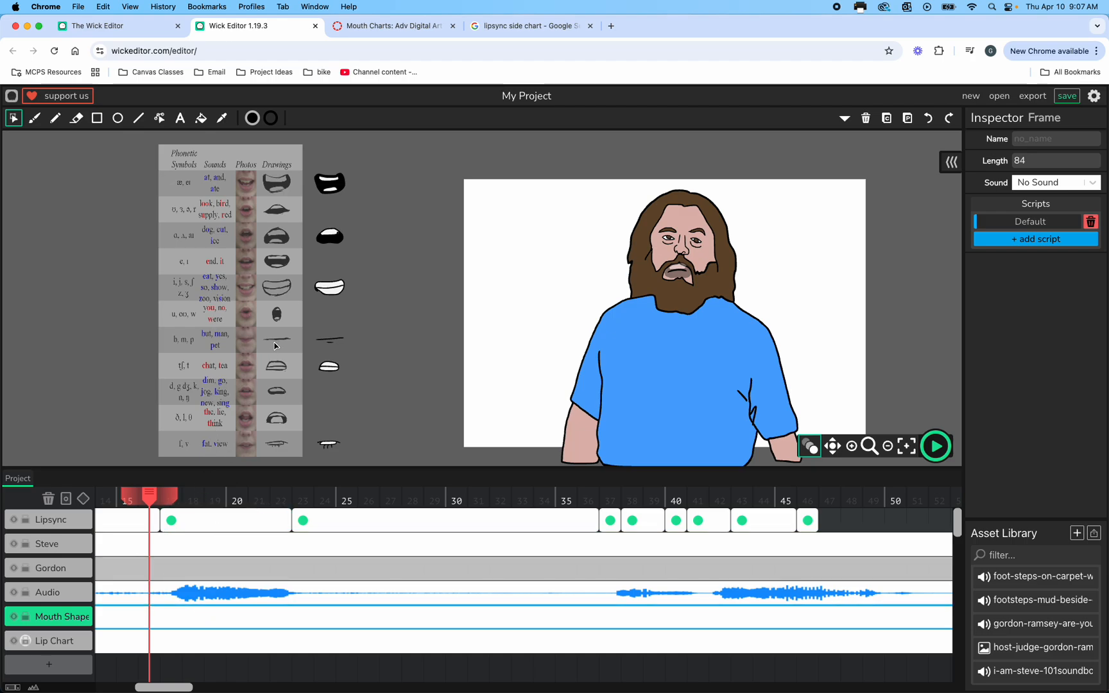
pyautogui.click(34, 117)
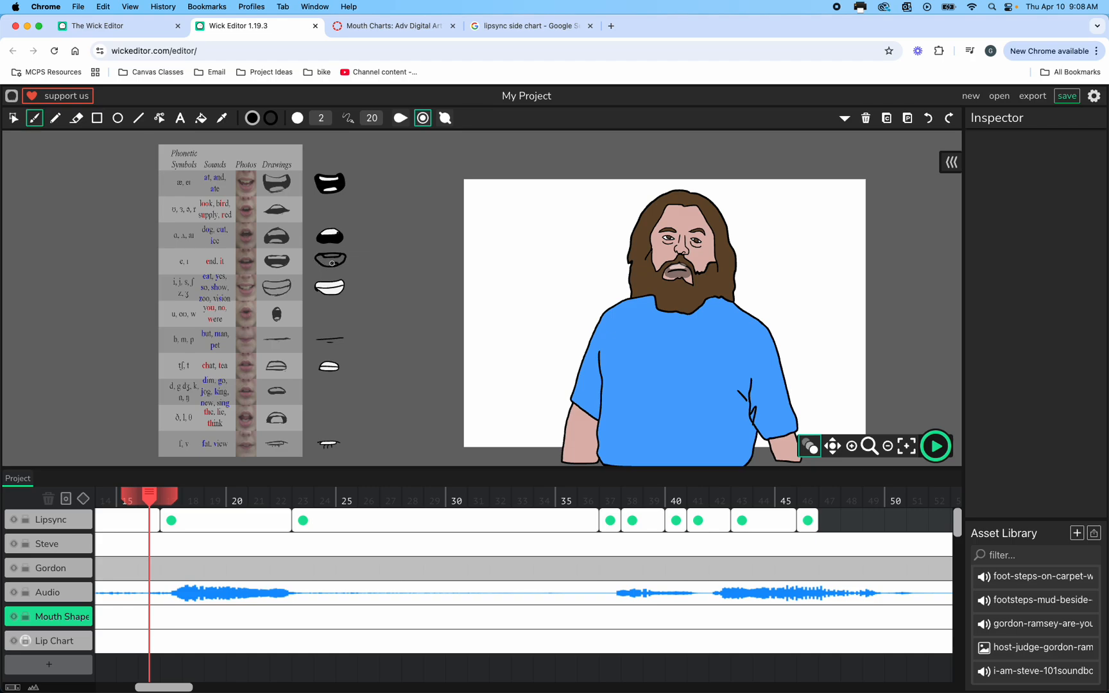
pyautogui.click(201, 118)
pyautogui.click(327, 257)
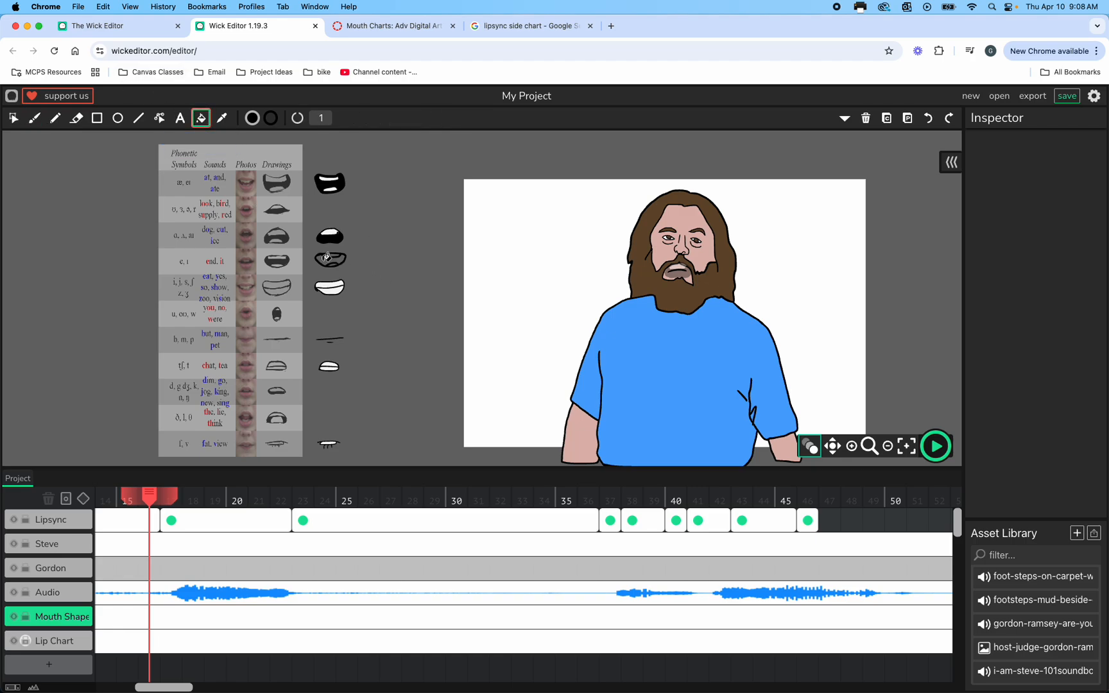
# Step: Fill the teeth of the traced "end, it" mouth with off-white F6EFEF
pyautogui.click(252, 118)
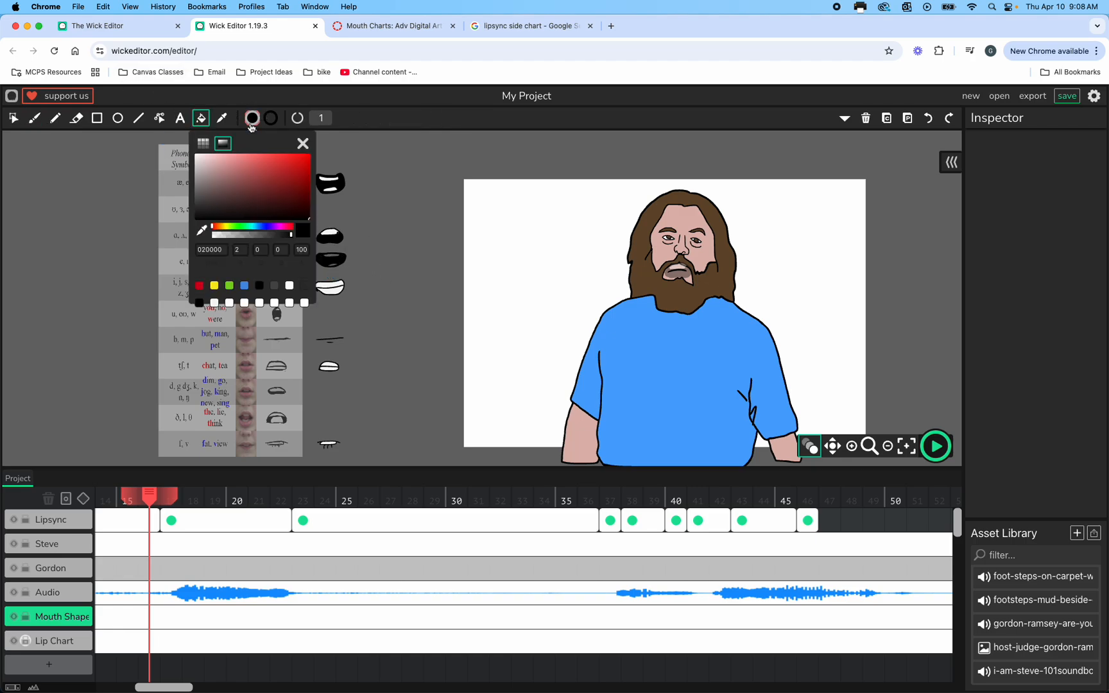
pyautogui.click(200, 161)
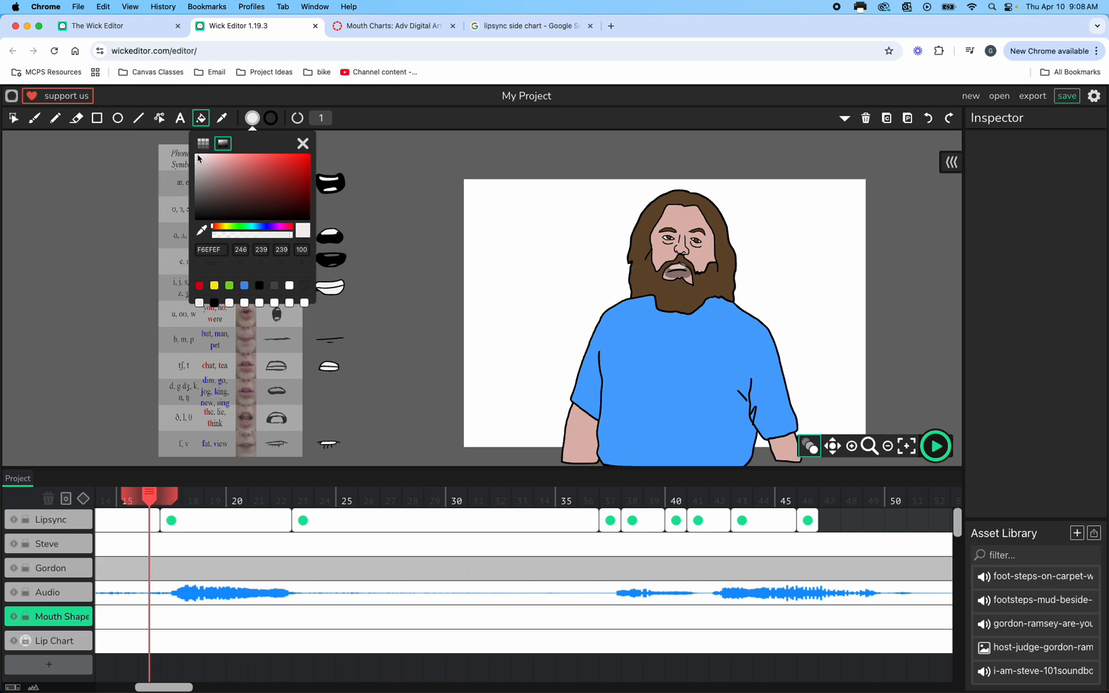
pyautogui.click(251, 118)
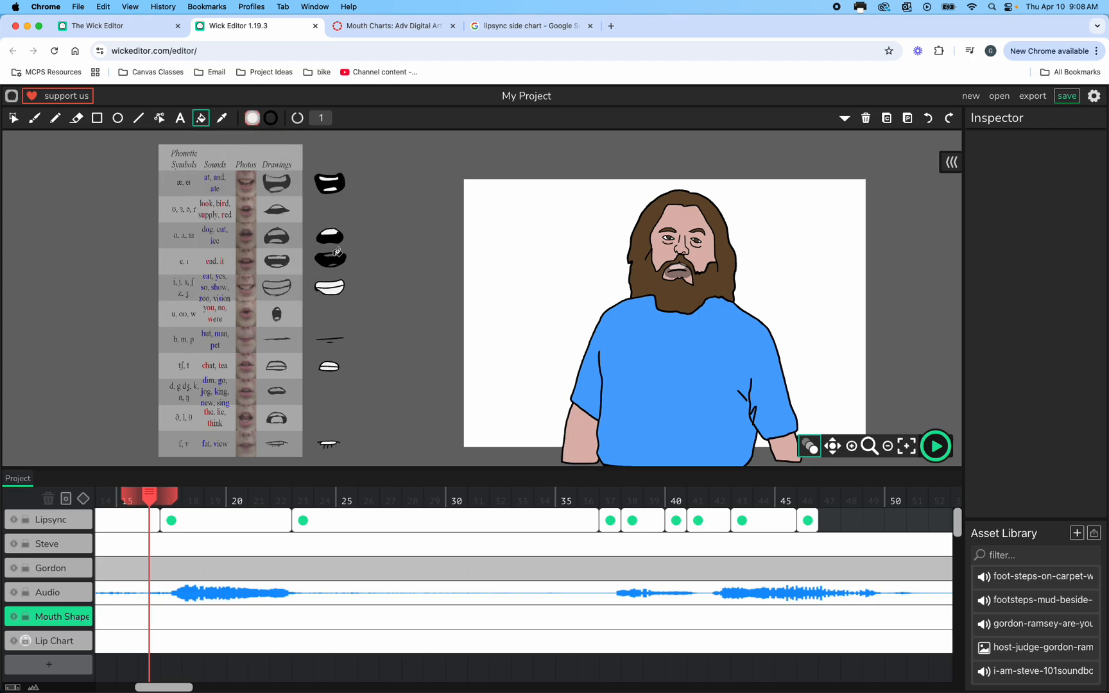
pyautogui.scroll(5, 340, 257)
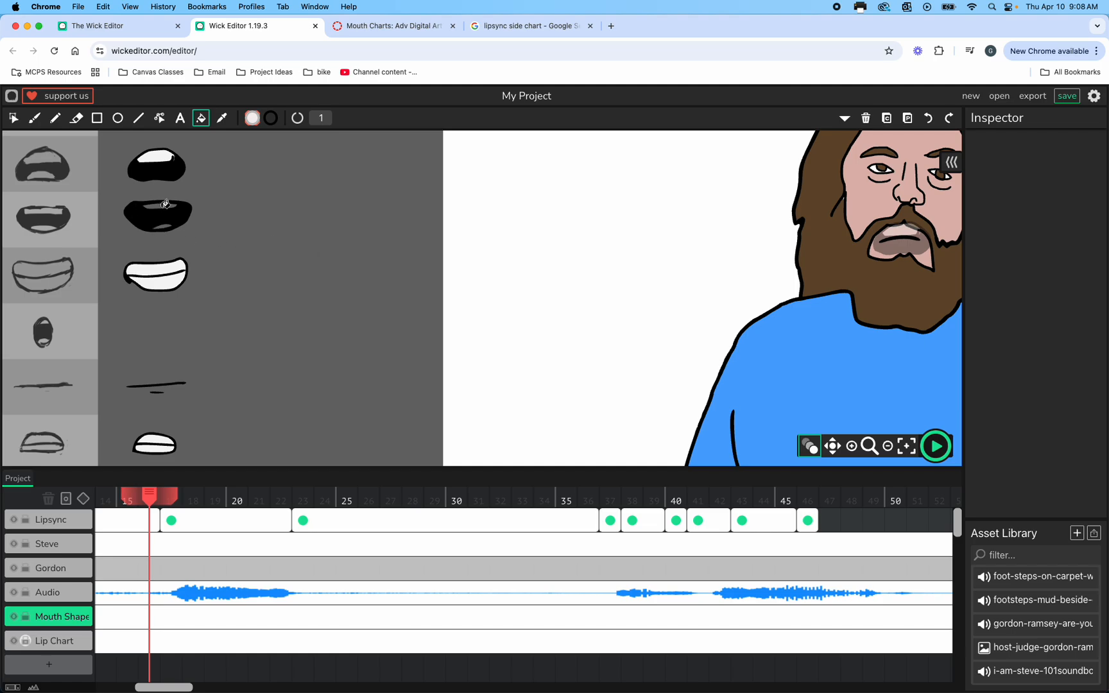
pyautogui.click(163, 208)
pyautogui.scroll(-3, 234, 271)
pyautogui.scroll(-2, 234, 271)
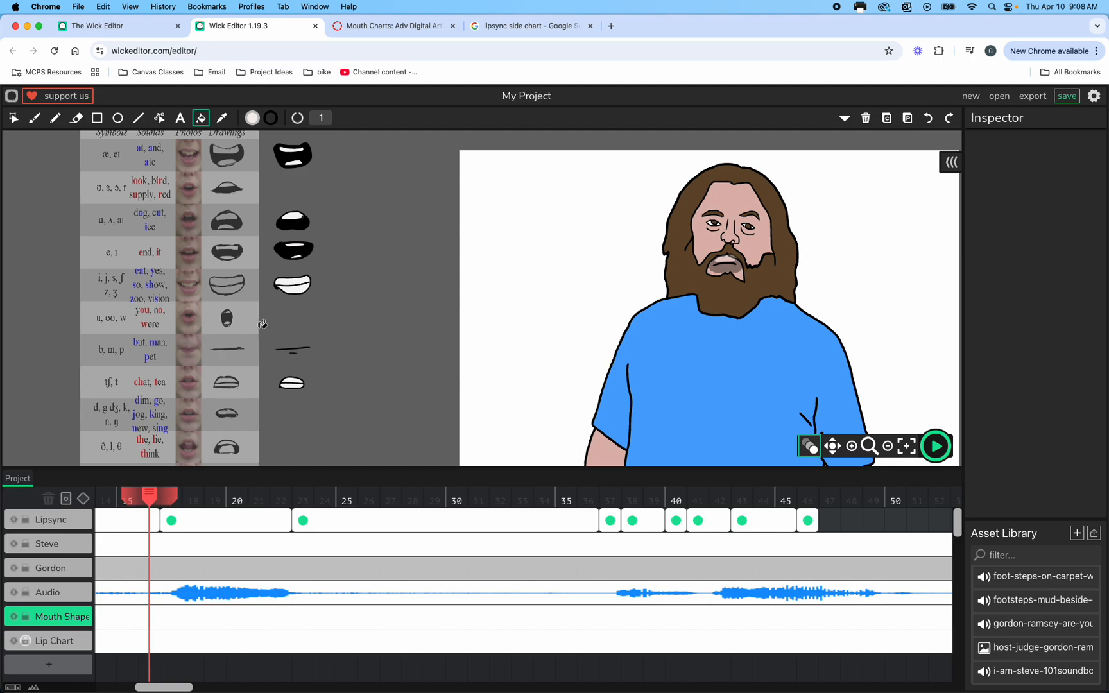
# Step: Copy the traced "end, it" mouth into a new Lipsync frame at frame 47 and position it over Steve's mouth
pyautogui.click(829, 520)
pyautogui.click(14, 117)
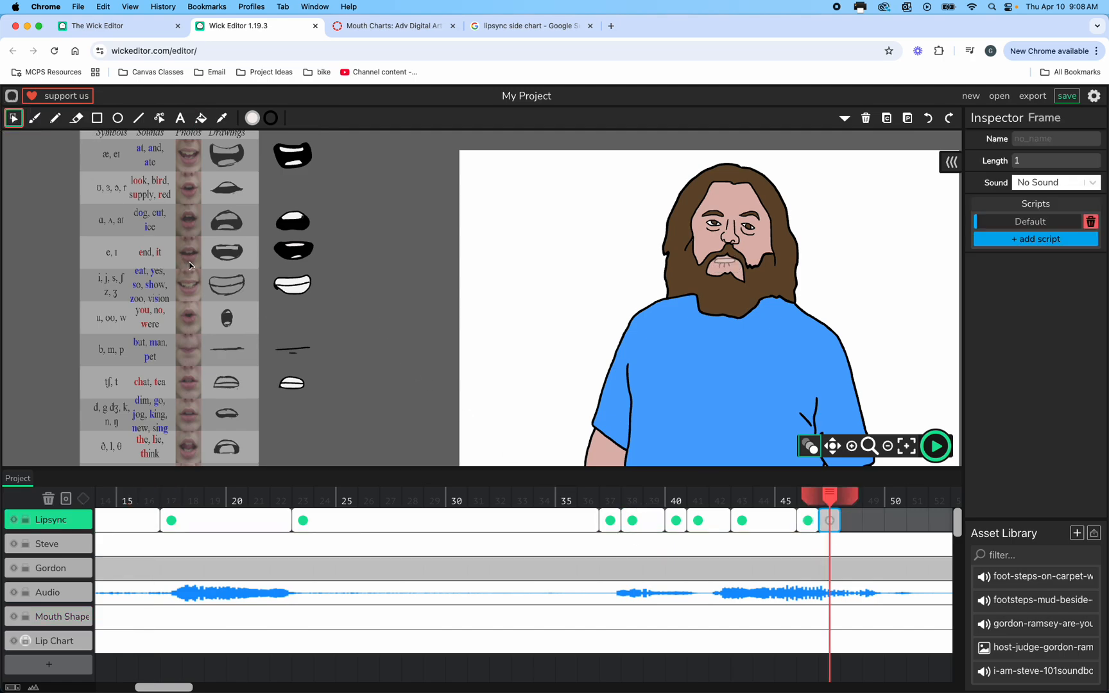
pyautogui.moveTo(271, 245); pyautogui.dragTo(332, 270)
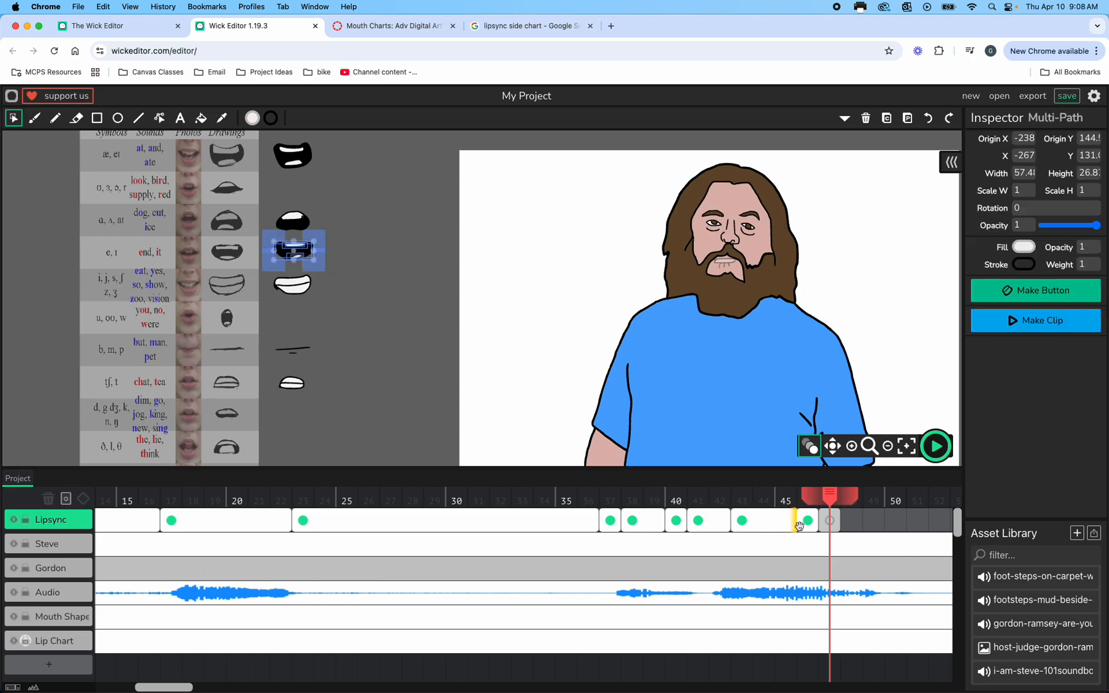
pyautogui.click(829, 525)
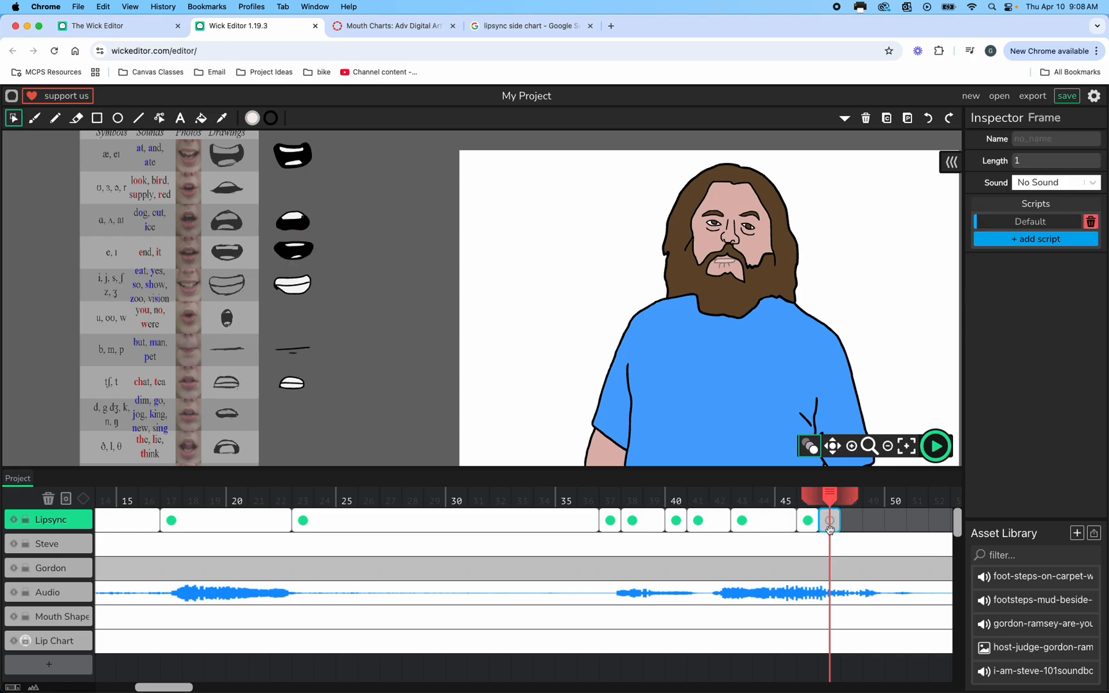
pyautogui.hotkey('ctrl', 'v')
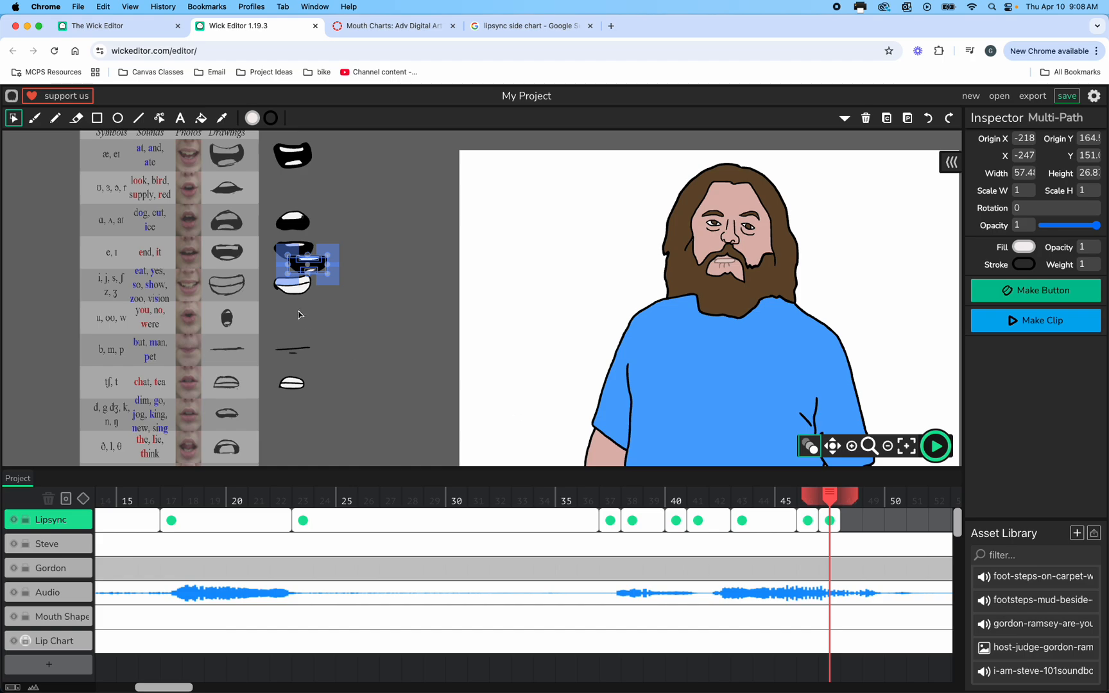
pyautogui.moveTo(301, 270); pyautogui.dragTo(719, 272)
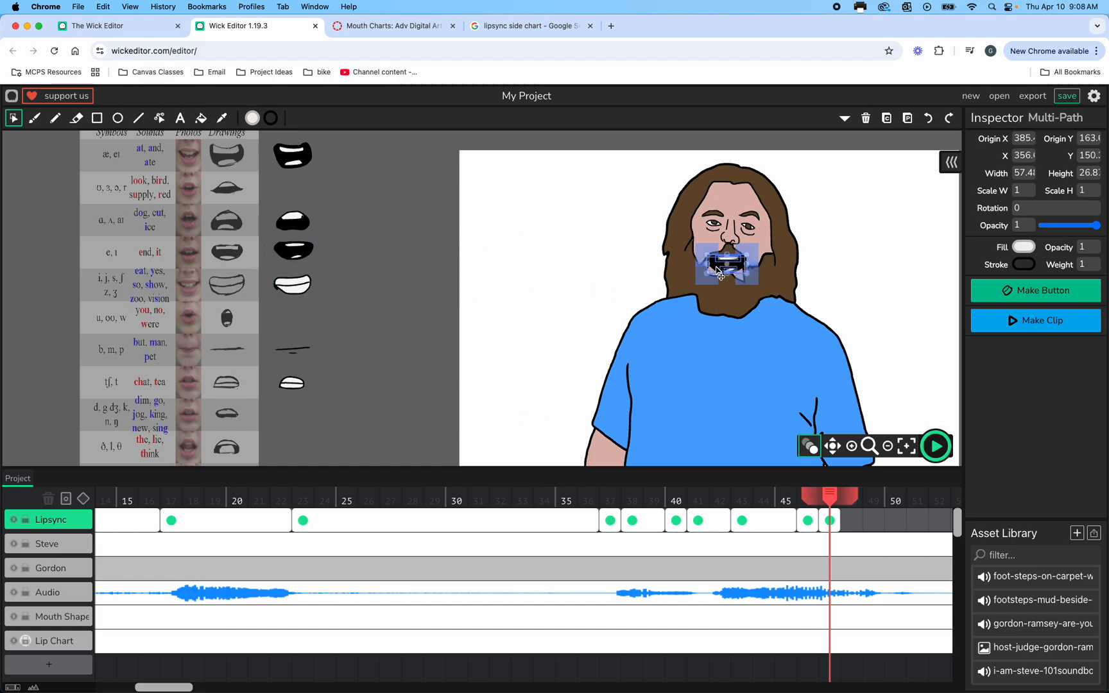
# Step: Extend the Lipsync frame at frame 47 through frame 49, followed by a blank frame, and play the animation from frame 34
pyautogui.moveTo(838, 524); pyautogui.dragTo(875, 540)
pyautogui.click(828, 521)
pyautogui.hscroll(5, 871, 544)
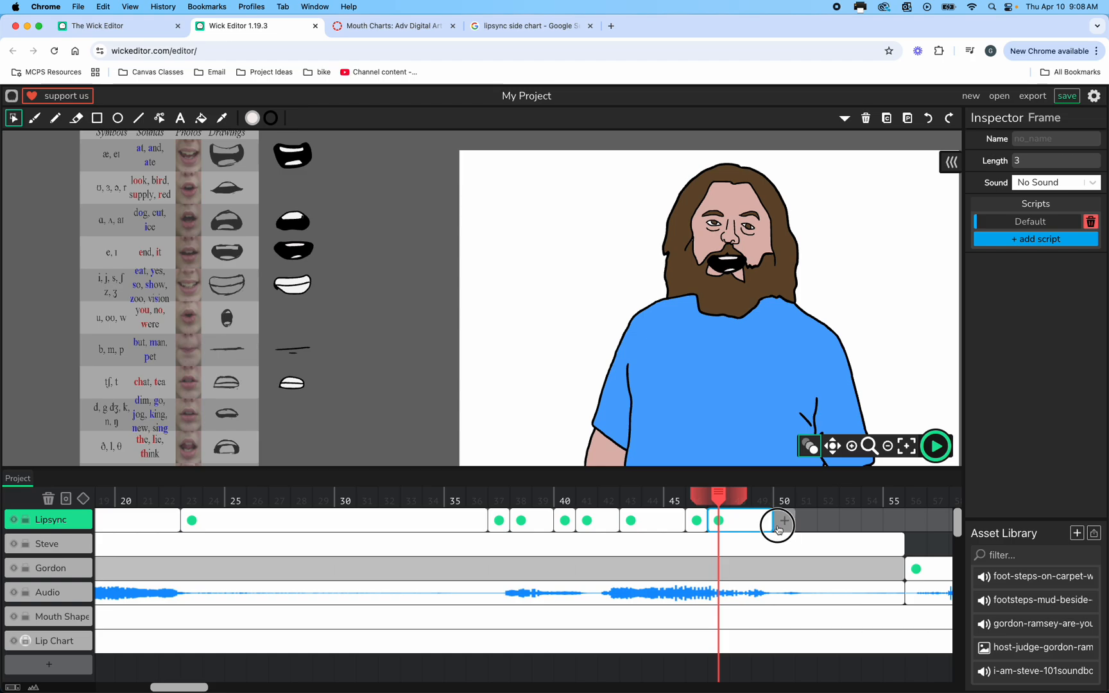
pyautogui.click(780, 522)
pyautogui.moveTo(784, 500); pyautogui.dragTo(433, 500)
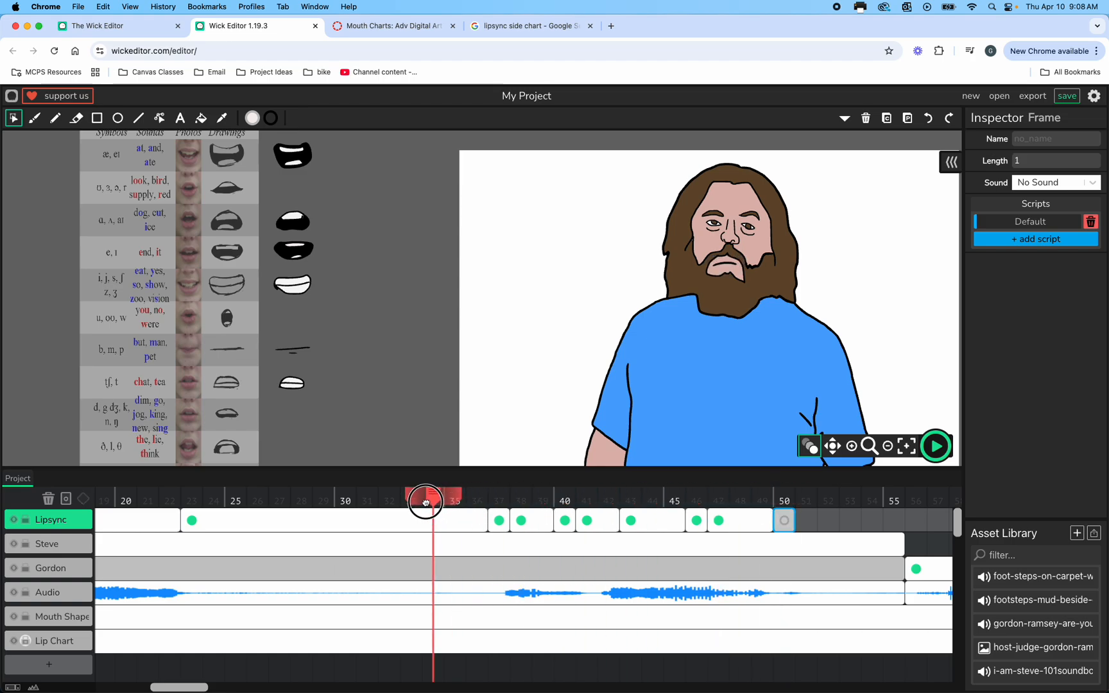
pyautogui.click(934, 447)
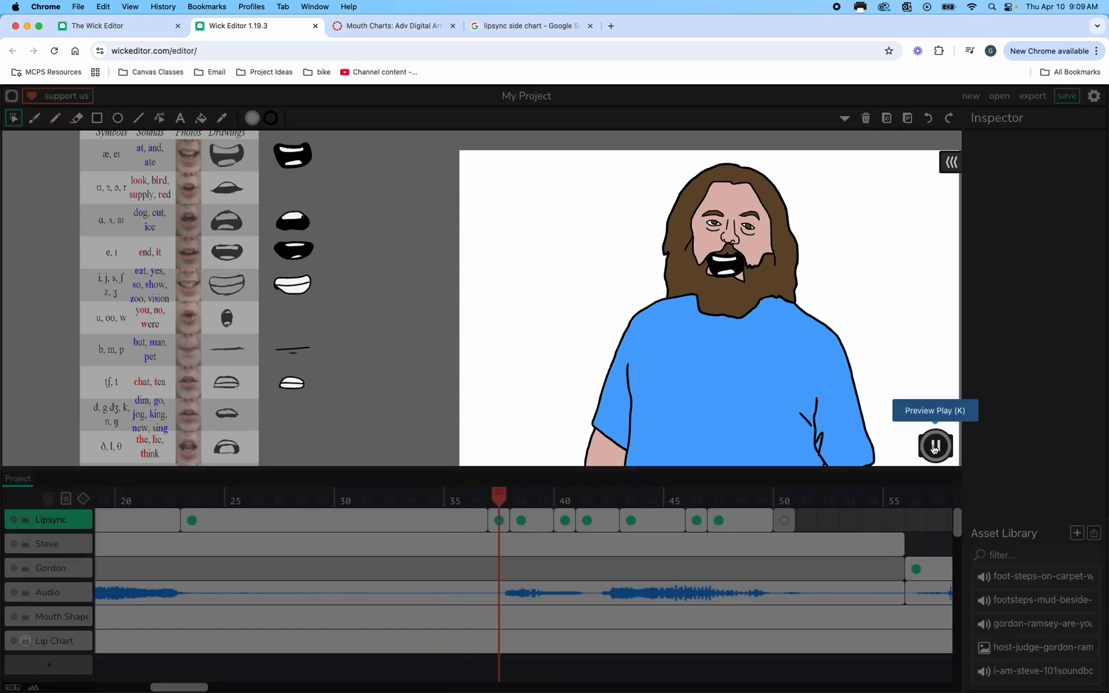
pyautogui.click(935, 447)
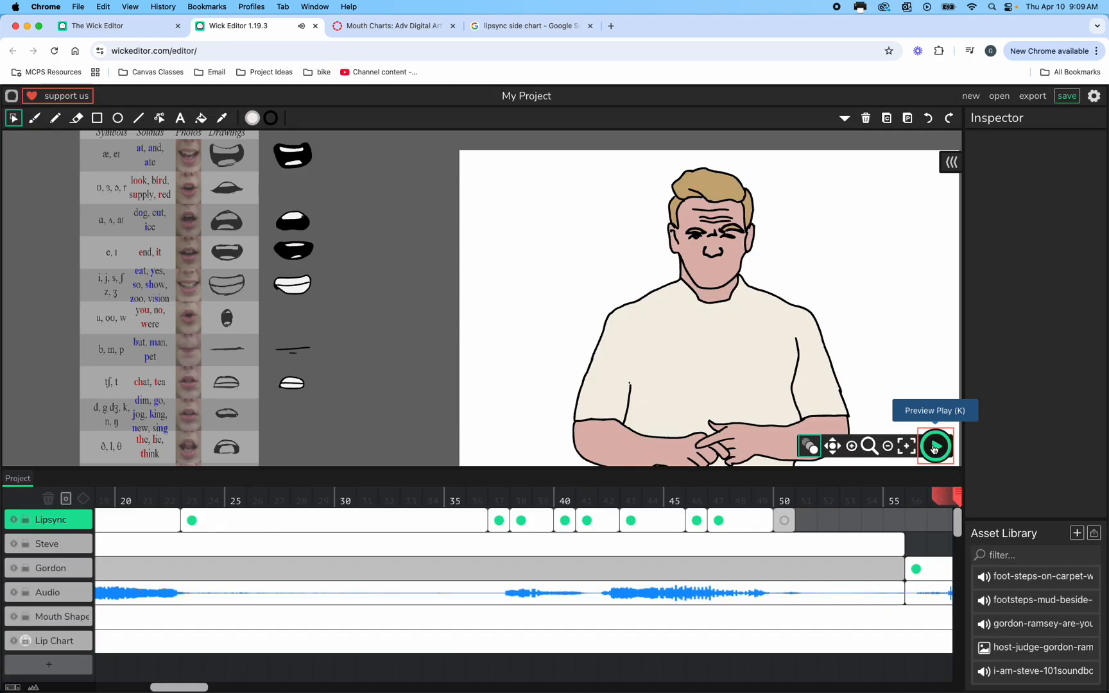
# Step: Extend the "end, it" Lipsync frame through frame 50, replacing the blank frame there
pyautogui.click(784, 523)
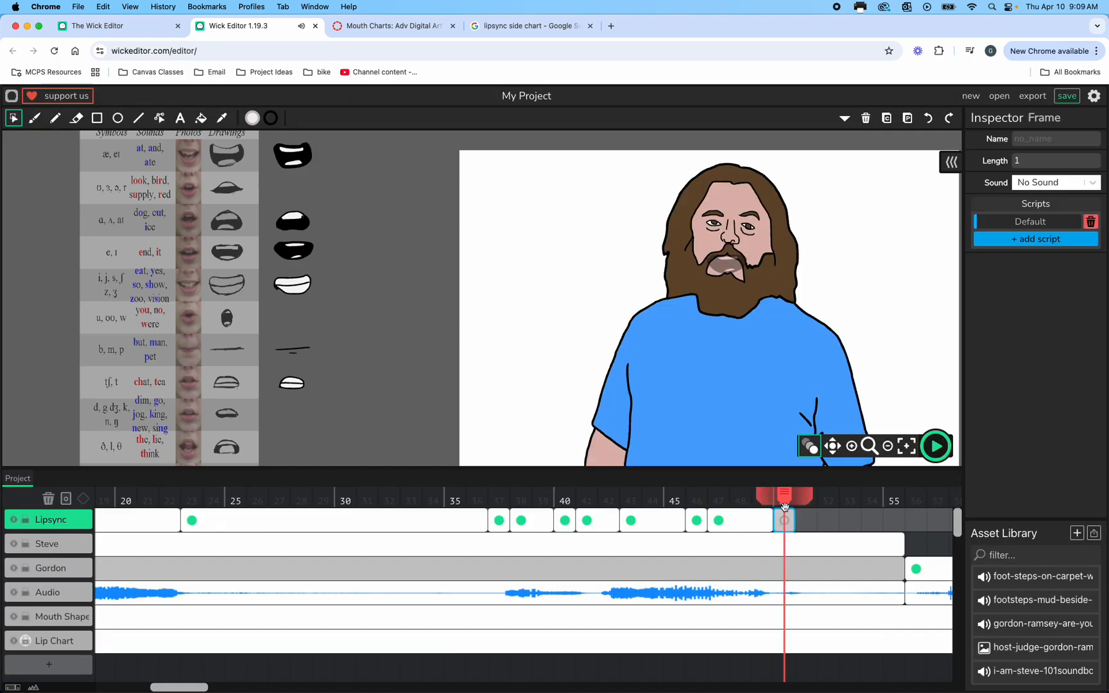
pyautogui.click(764, 523)
pyautogui.moveTo(781, 523); pyautogui.dragTo(796, 526)
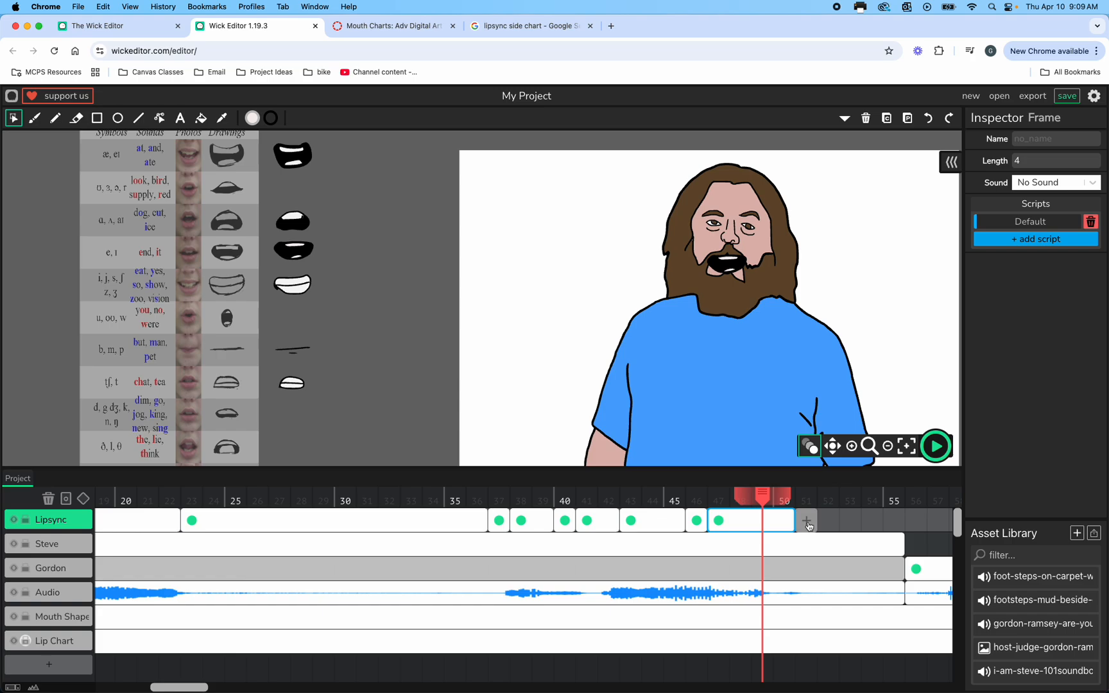
# Step: Add a Lipsync frame at frame 51, paste a copy of the closed-mouth frame from frame 23 onto it, and shorten it to end at frame 55
pyautogui.click(806, 523)
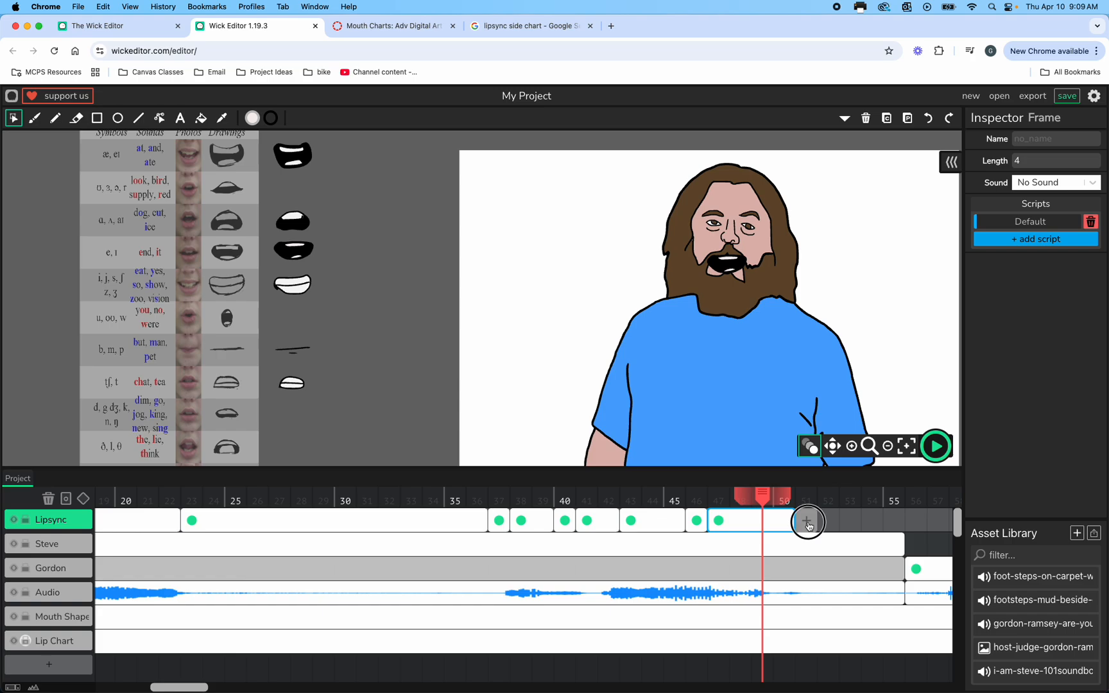
pyautogui.click(641, 522)
pyautogui.click(587, 521)
pyautogui.click(533, 526)
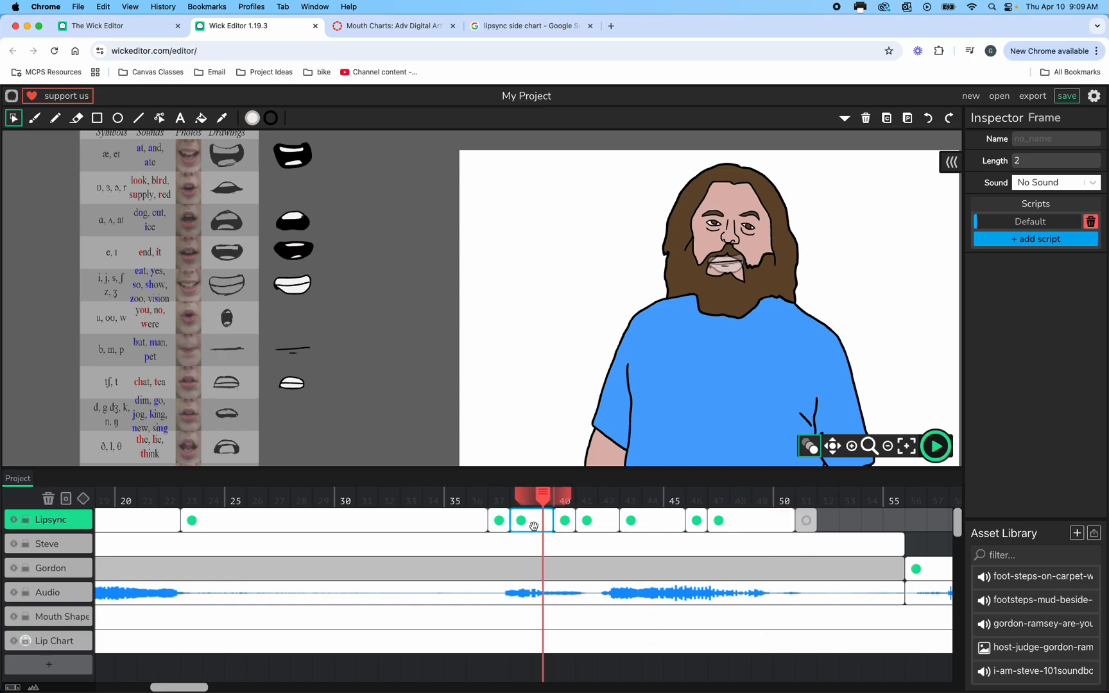
pyautogui.click(498, 523)
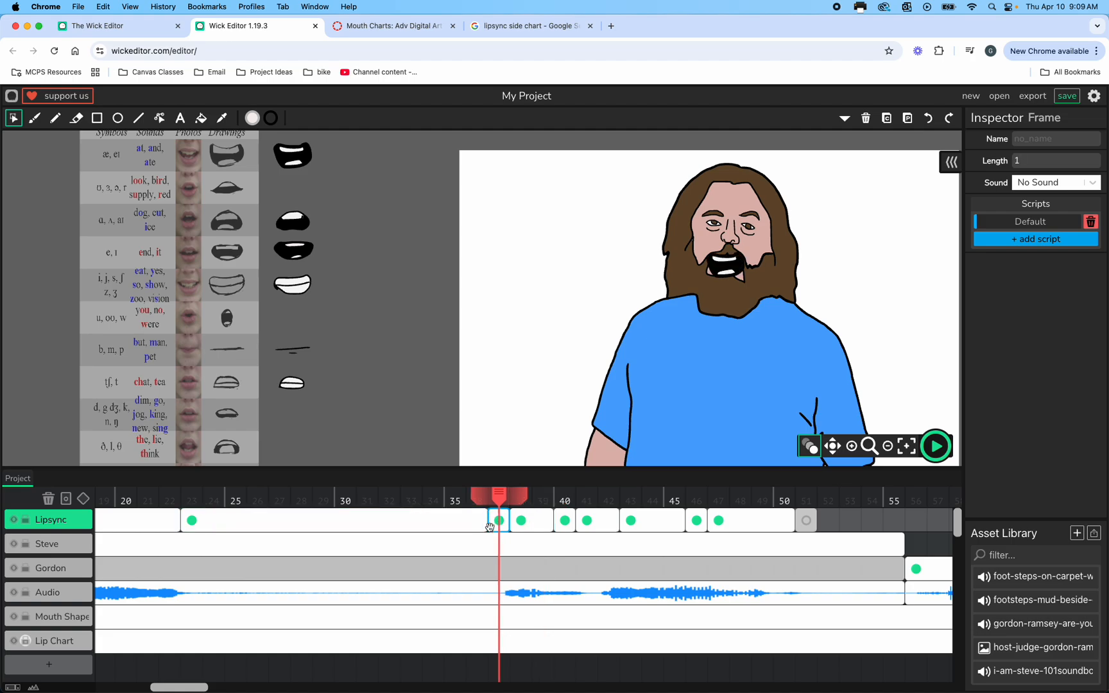
pyautogui.click(436, 524)
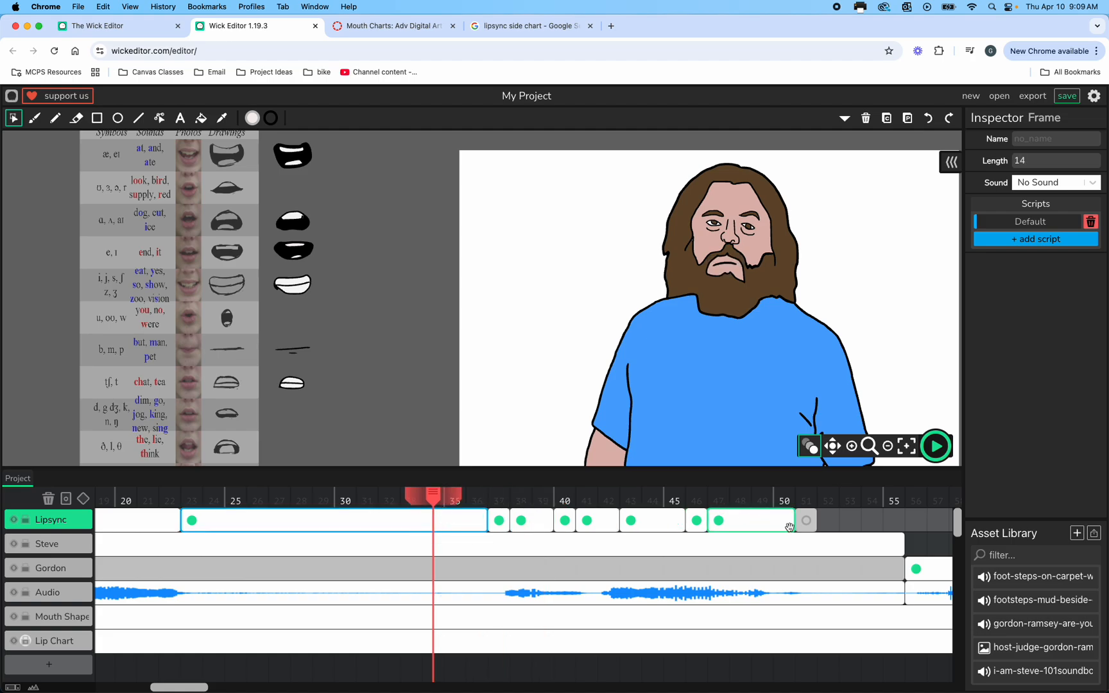
pyautogui.click(806, 523)
pyautogui.press('cmd+v')
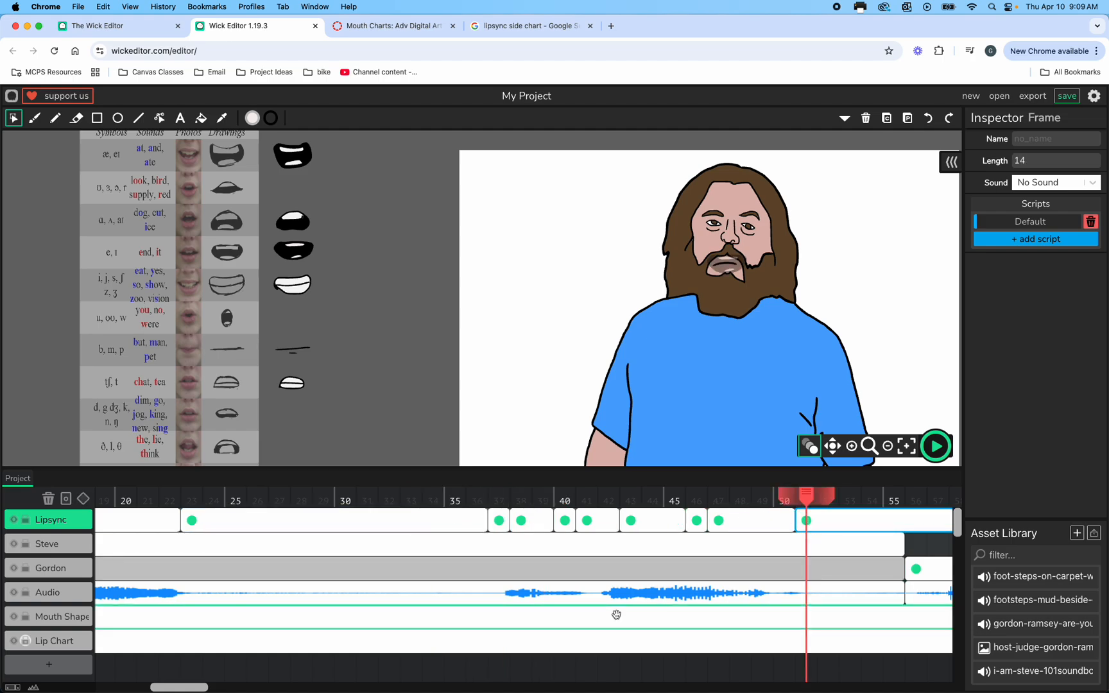
pyautogui.hscroll(5, 685, 614)
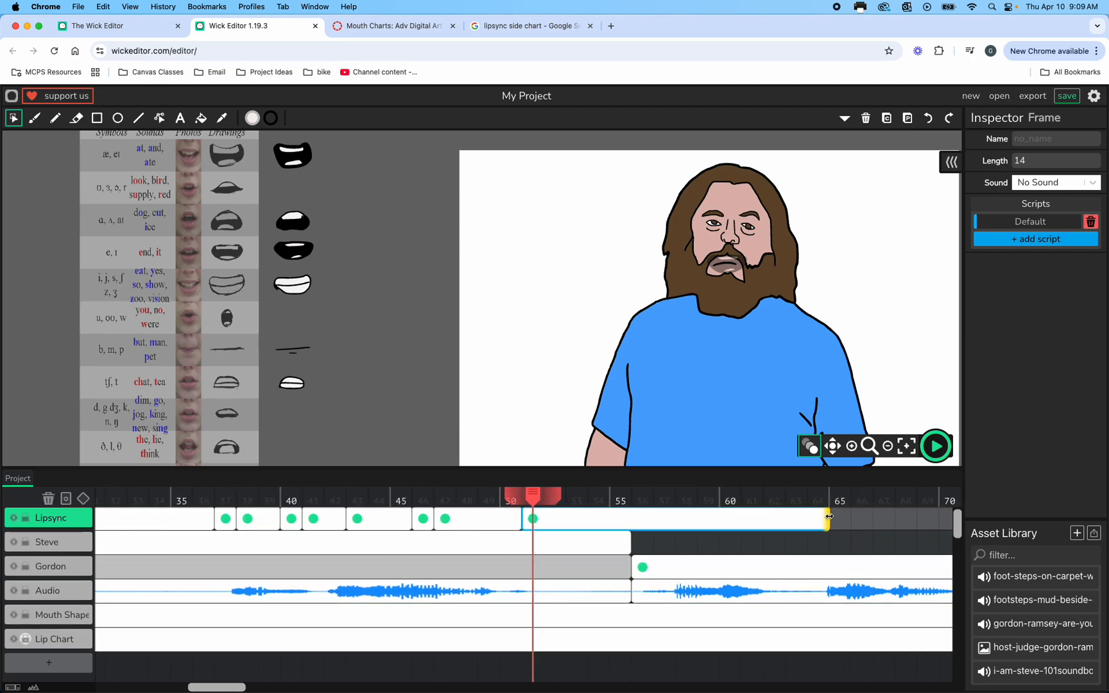
pyautogui.moveTo(825, 519); pyautogui.dragTo(630, 519)
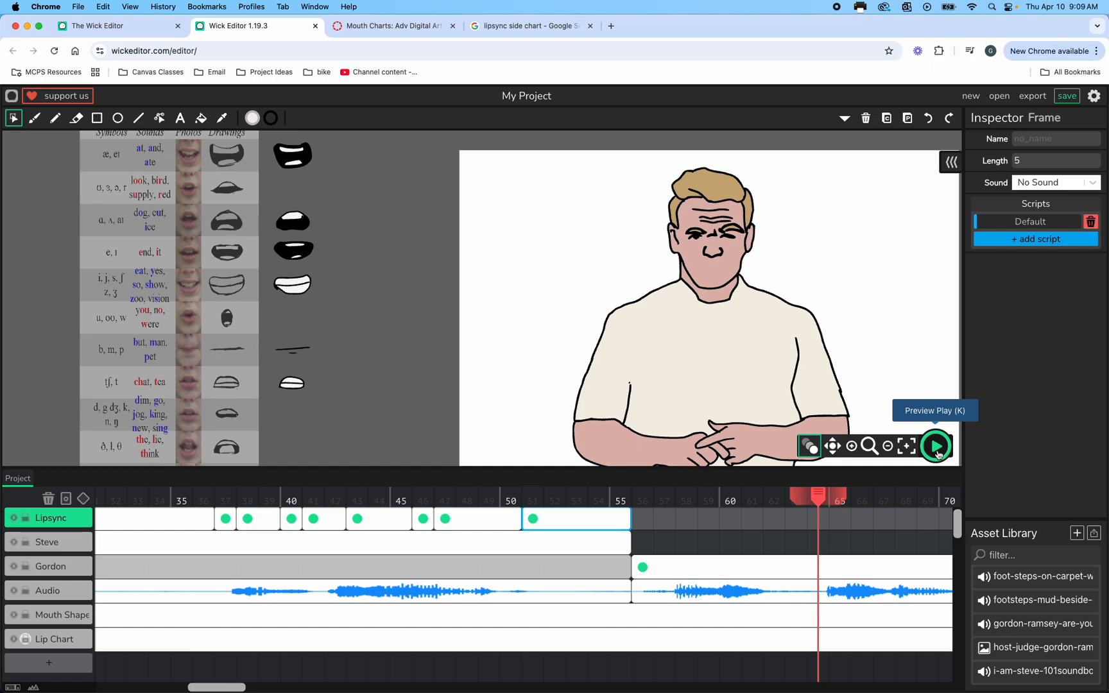
# Step: Return to frame 1, bring the whole canvas into view, and play the animation to check Steve's lip sync
pyautogui.moveTo(816, 497); pyautogui.dragTo(3, 494)
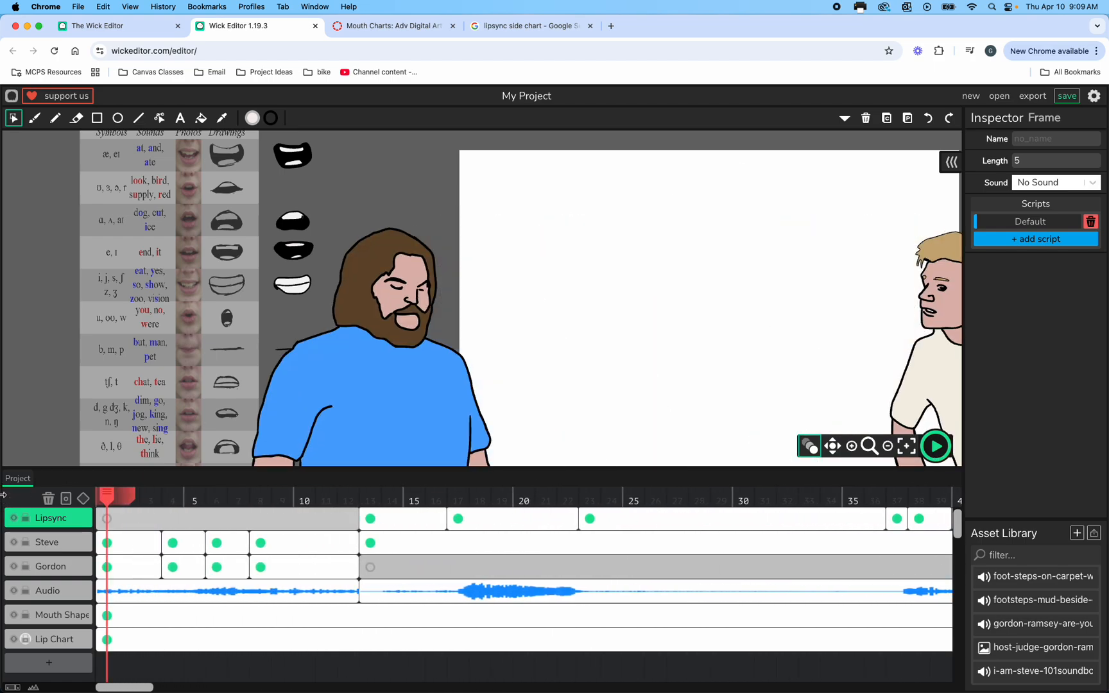
pyautogui.click(887, 444)
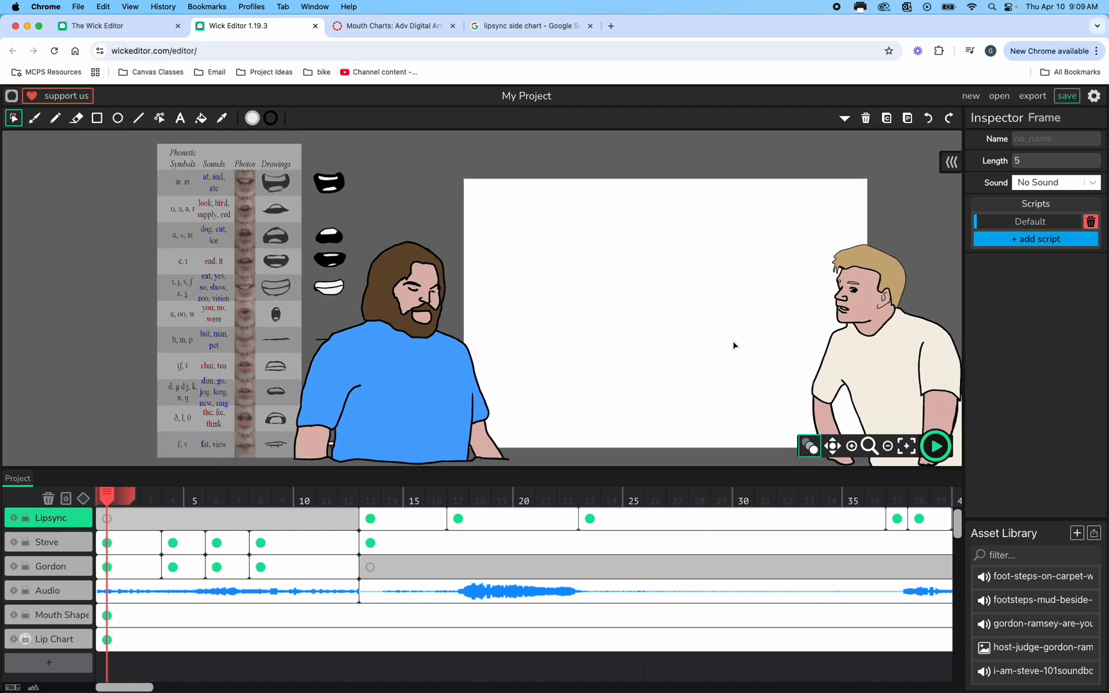
pyautogui.click(832, 445)
pyautogui.moveTo(716, 333); pyautogui.dragTo(566, 311)
pyautogui.click(929, 451)
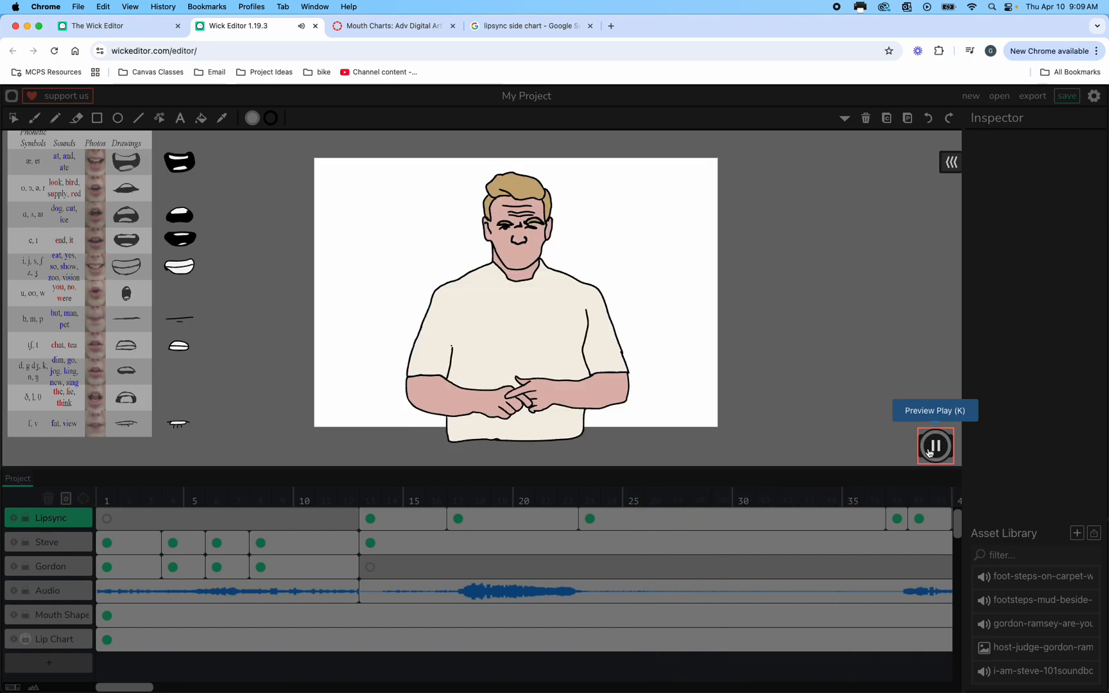
pyautogui.click(934, 446)
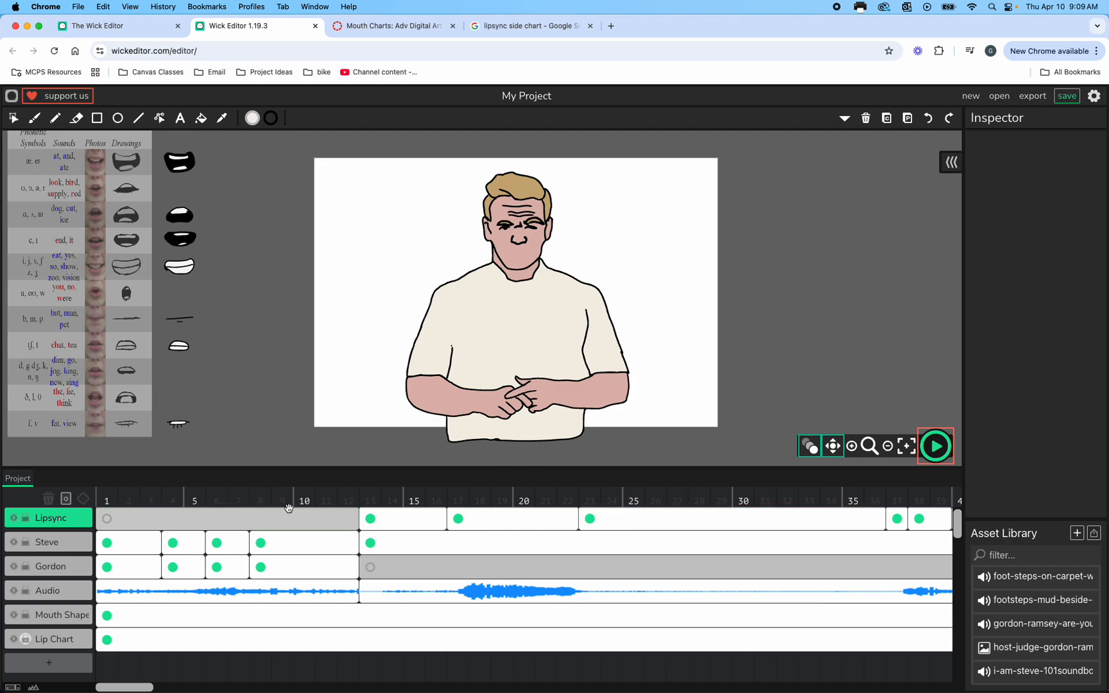
# Step: Play the animation from frame 13 to check Steve's lip sync, and stop the playback
pyautogui.click(370, 501)
pyautogui.click(936, 446)
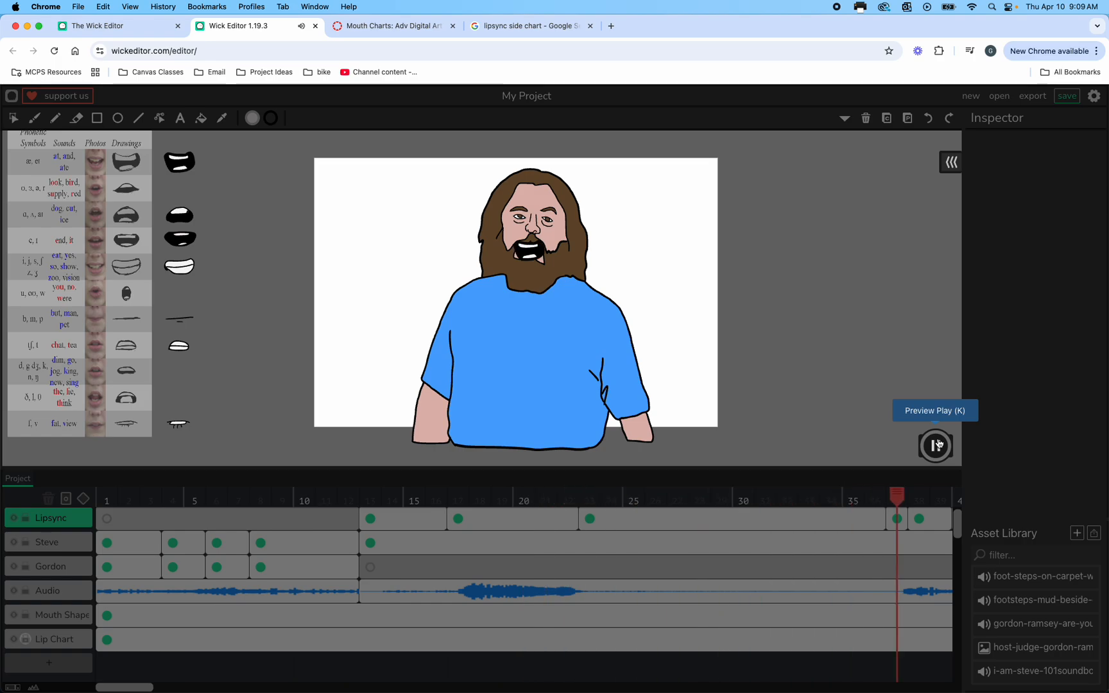
pyautogui.click(938, 442)
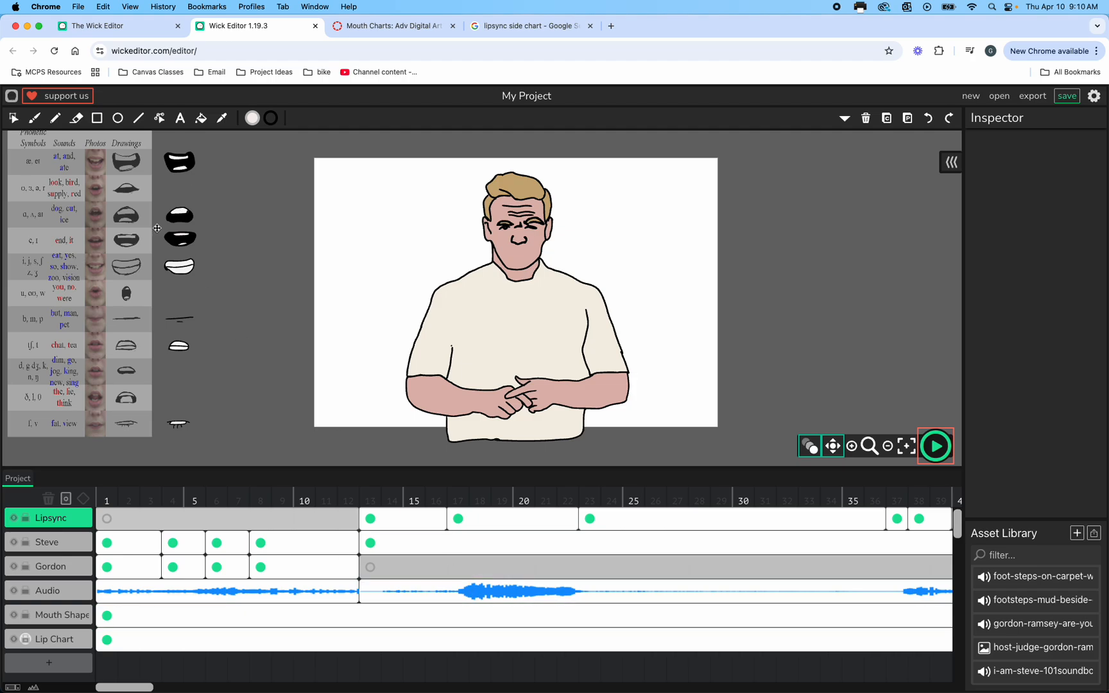
# Step: Review the mouth shapes on Steve's Lipsync frames, from the closed mouth at frame 51 back to the one at frame 23
pyautogui.click(571, 569)
pyautogui.hscroll(10, 572, 569)
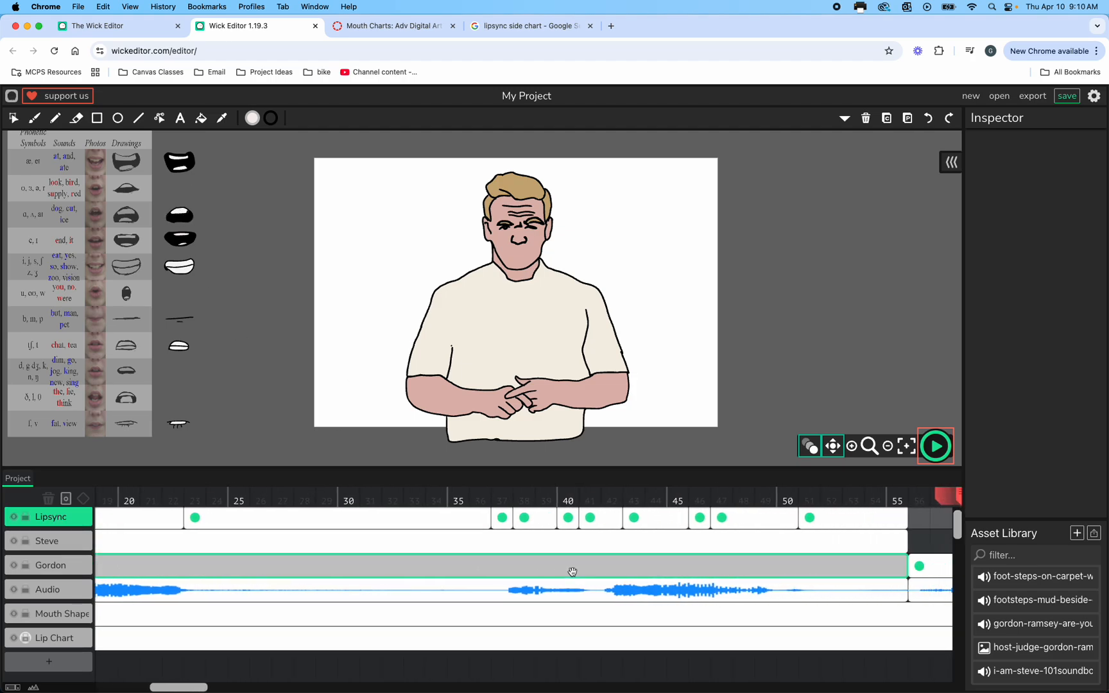
pyautogui.click(710, 526)
pyautogui.click(790, 521)
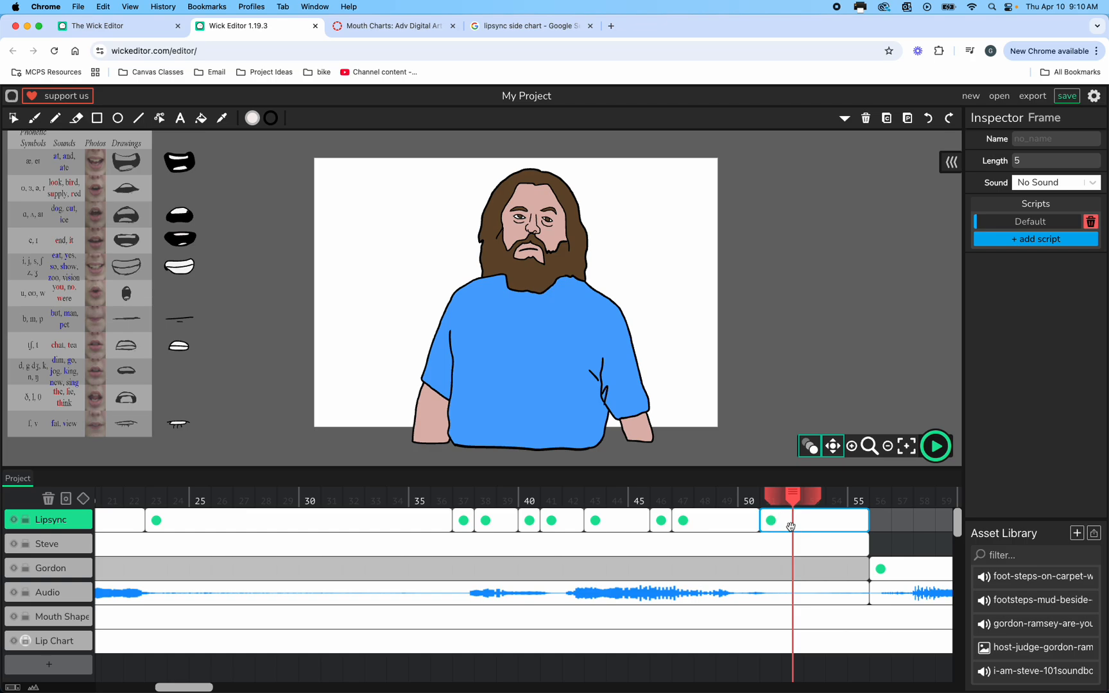
pyautogui.click(702, 523)
pyautogui.click(607, 519)
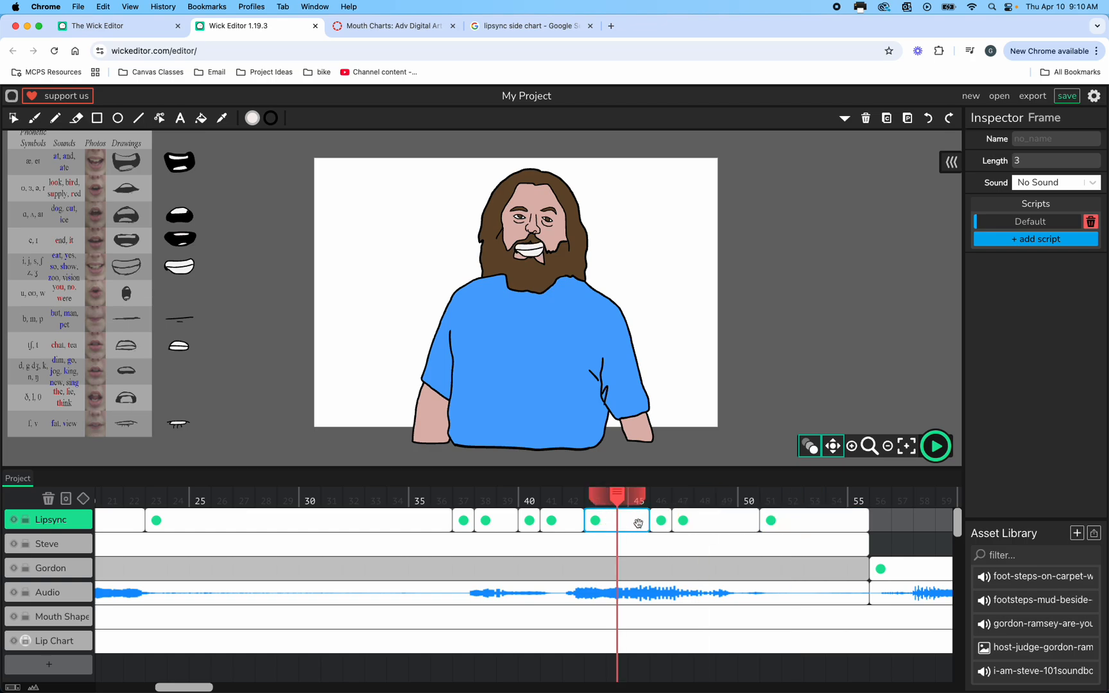
pyautogui.click(670, 520)
pyautogui.click(692, 527)
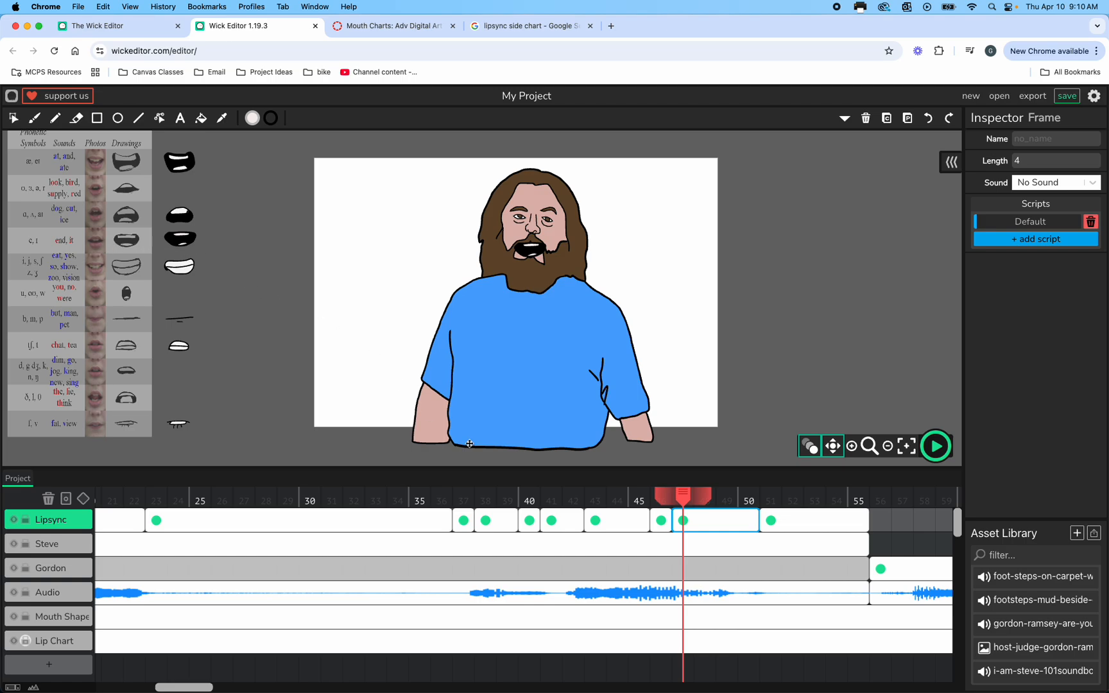
pyautogui.click(597, 525)
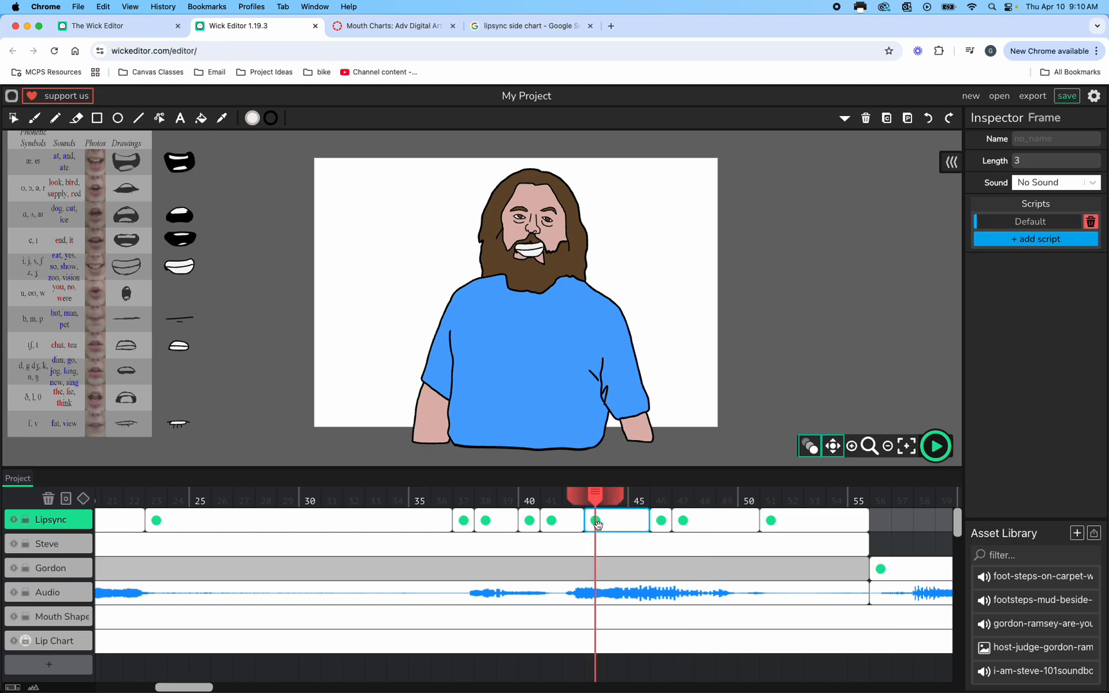
pyautogui.click(532, 521)
pyautogui.click(551, 520)
pyautogui.click(486, 521)
pyautogui.click(464, 522)
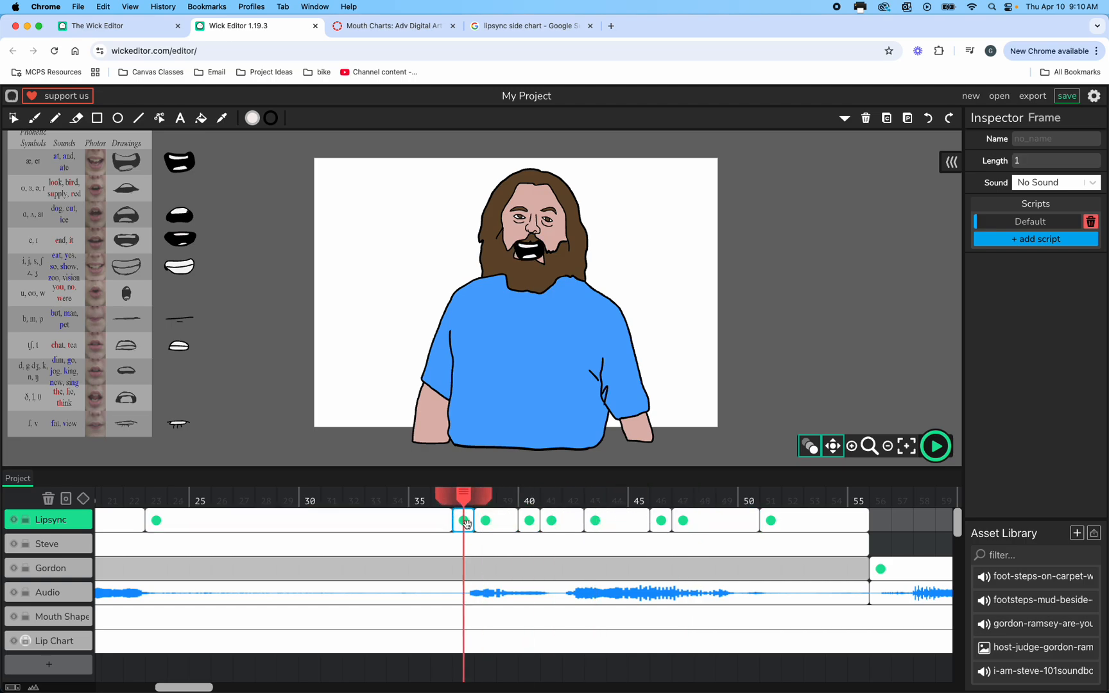
pyautogui.click(390, 518)
# Step: Copy the open-mouth Lipsync frame at frame 17 and extend the "f, v" frame at frame 46 through frame 50, over the "end, it" frame
pyautogui.click(123, 518)
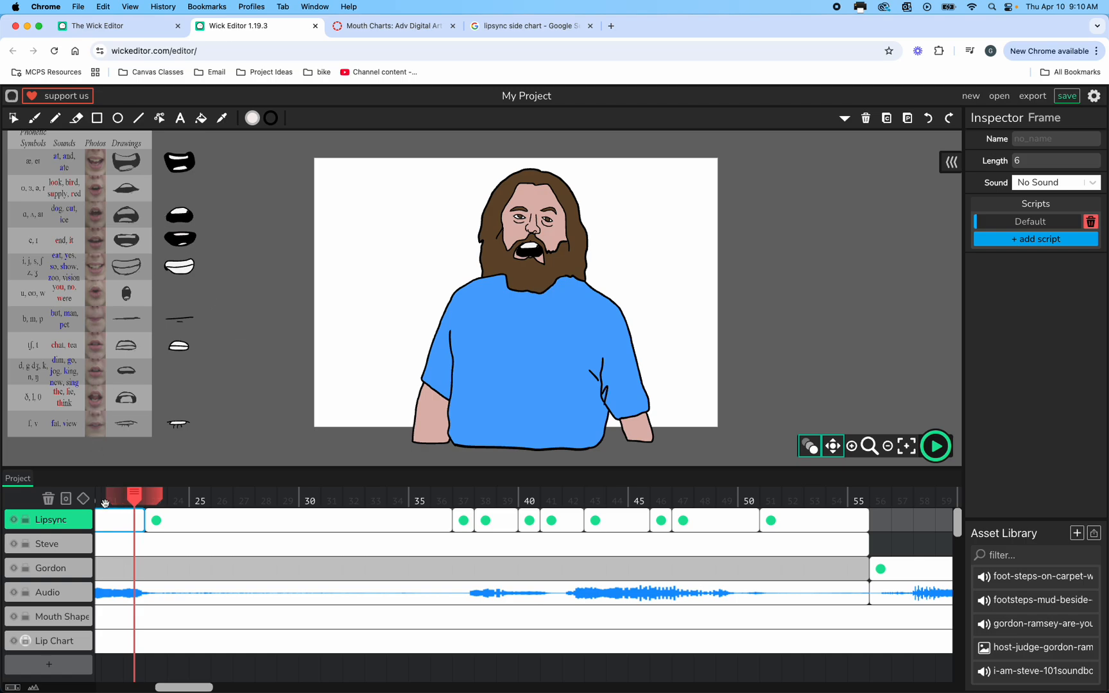
pyautogui.click(703, 518)
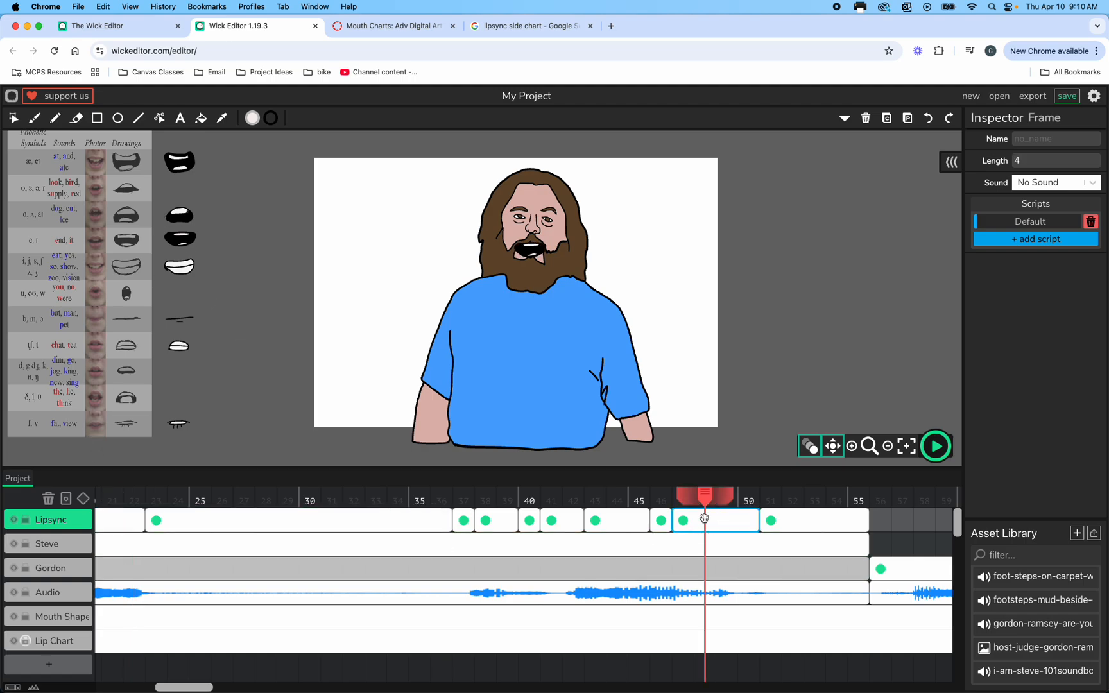
pyautogui.moveTo(771, 521); pyautogui.dragTo(720, 521)
pyautogui.click(721, 521)
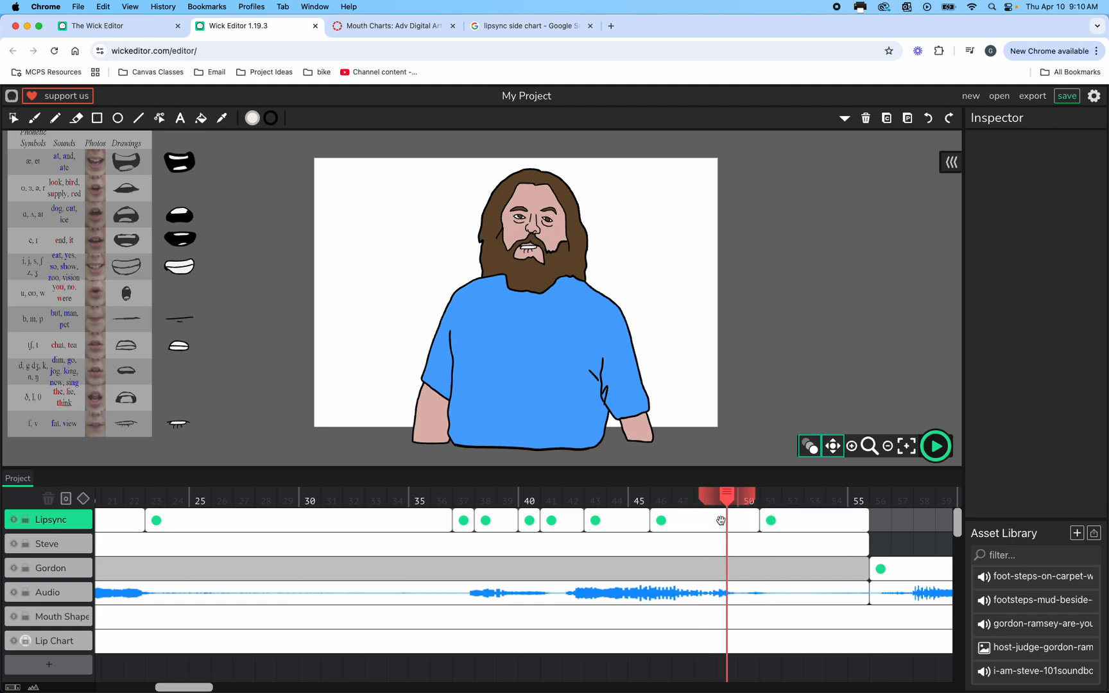
pyautogui.click(799, 517)
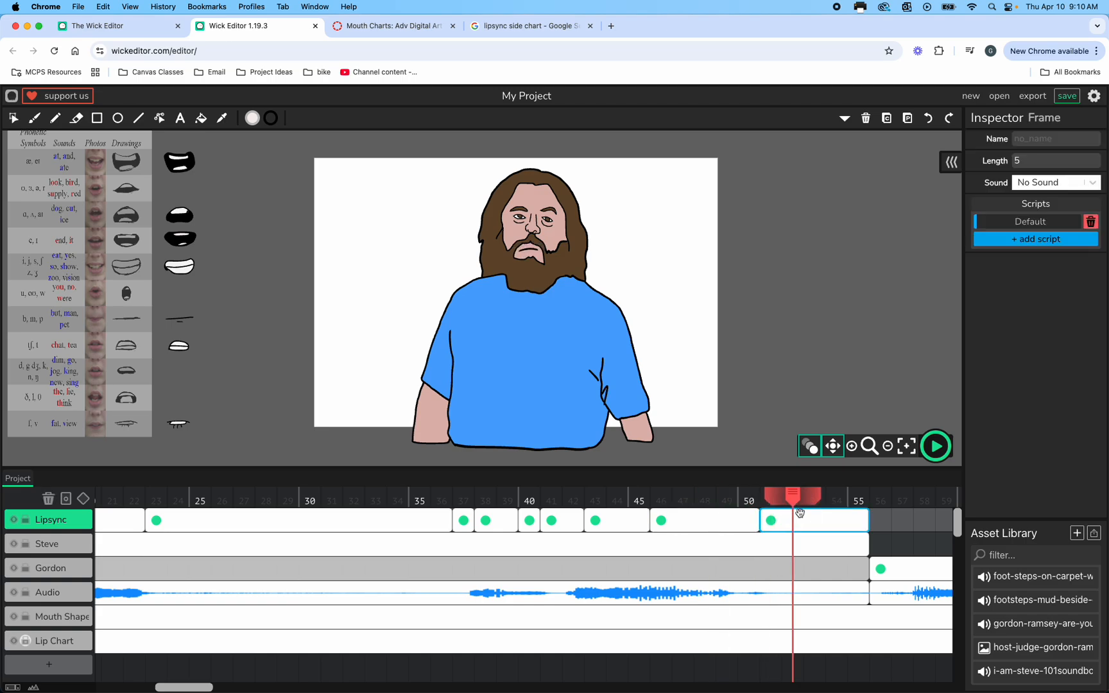
# Step: Shorten the "f, v" Lipsync frame to end at frame 47 and paste the copied open-mouth frame at frame 48
pyautogui.click(721, 521)
pyautogui.moveTo(758, 526); pyautogui.dragTo(690, 522)
pyautogui.click(710, 523)
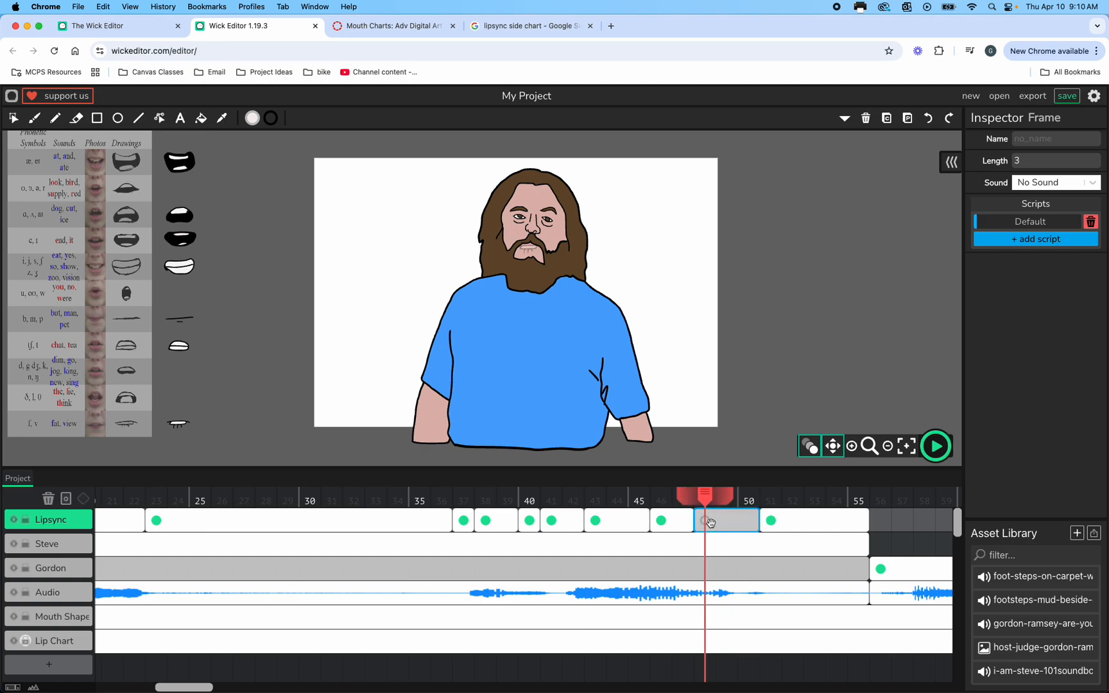
pyautogui.press('super+v')
# Step: Extend the "f, v" Lipsync frame through frame 48 and play the animation from frame 34
pyautogui.click(665, 522)
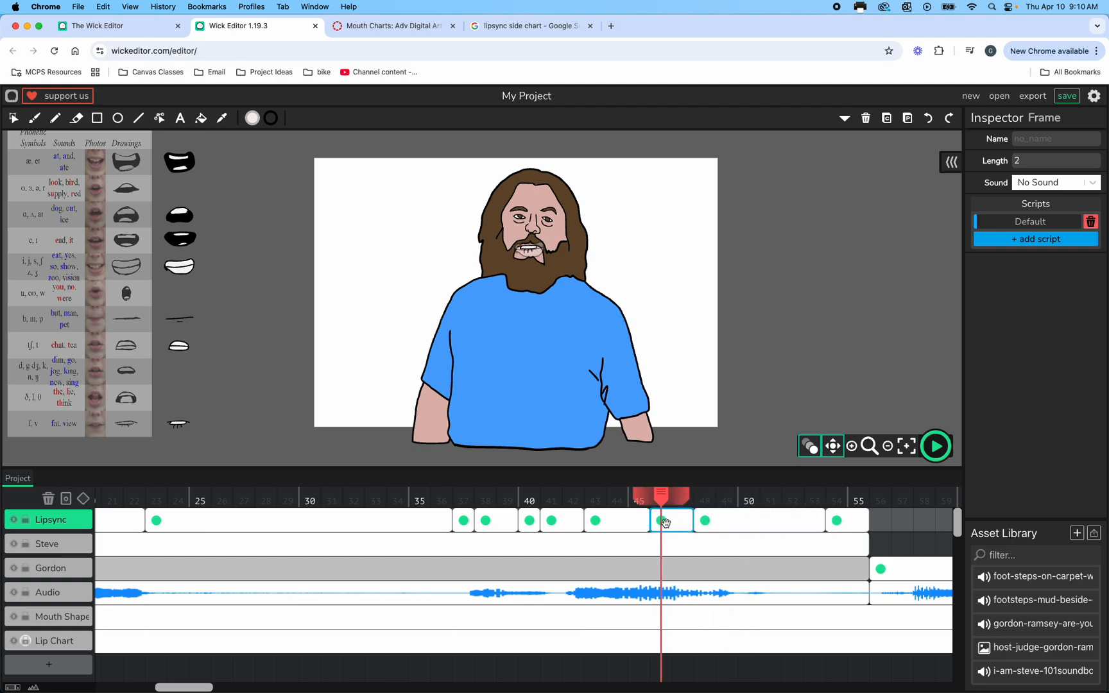
pyautogui.moveTo(665, 493); pyautogui.dragTo(405, 493)
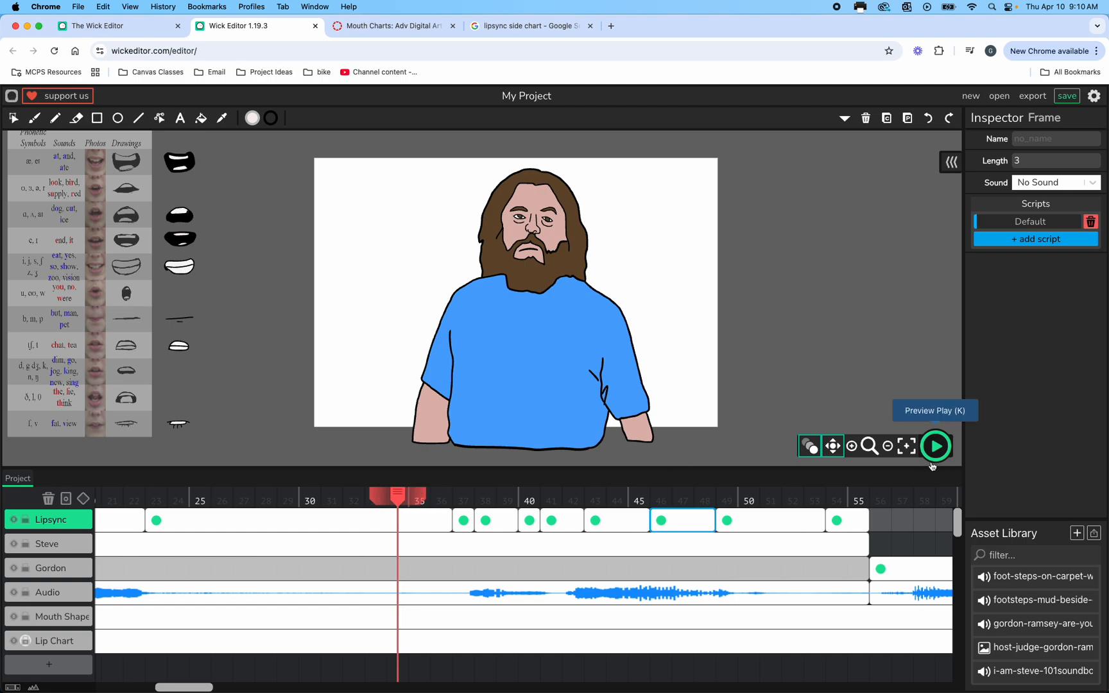
pyautogui.click(934, 460)
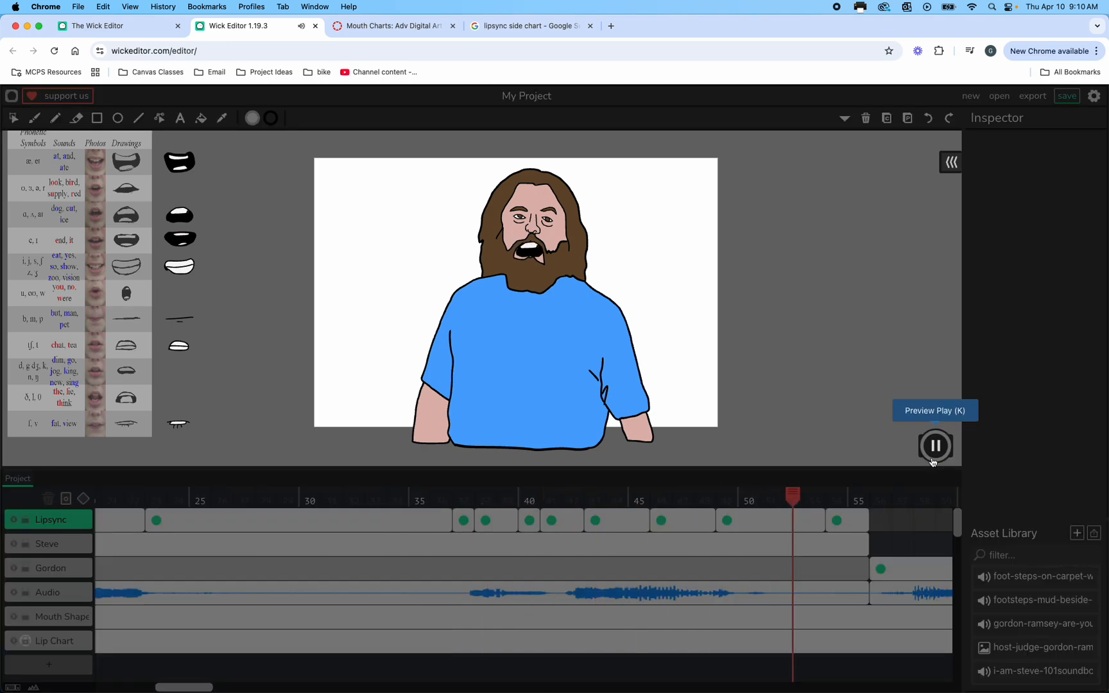
pyautogui.click(933, 457)
# Step: Shorten the pasted open-mouth Lipsync frame to end at frame 52 and extend the closed-mouth frame back to start at frame 53
pyautogui.click(800, 500)
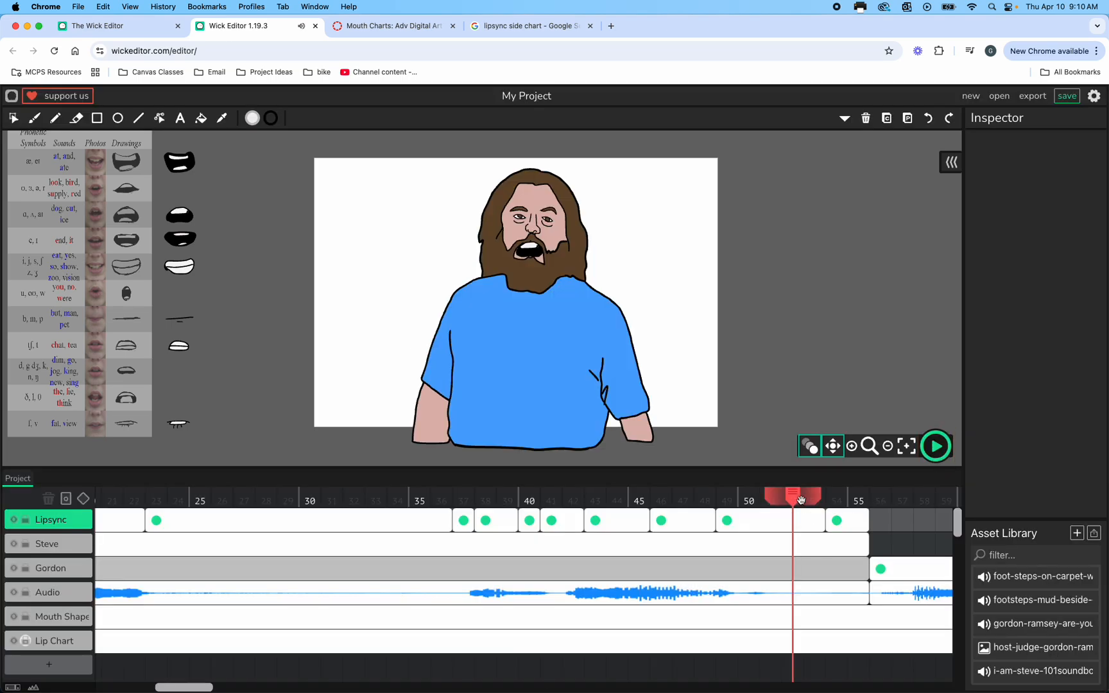
pyautogui.moveTo(828, 525); pyautogui.dragTo(803, 523)
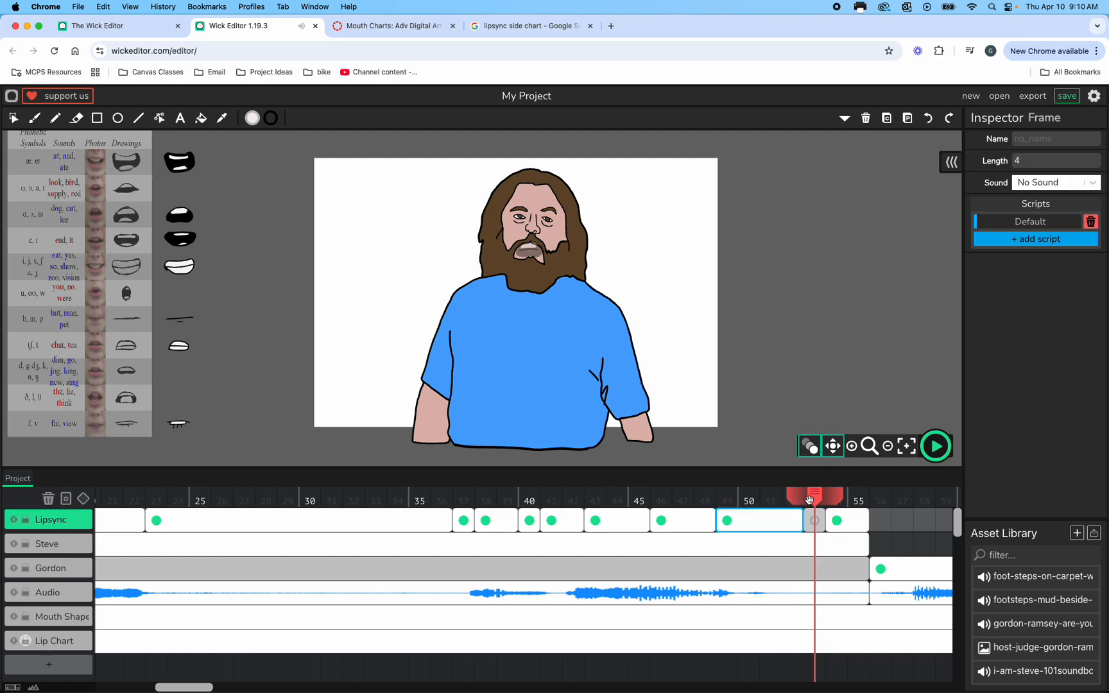
pyautogui.click(823, 519)
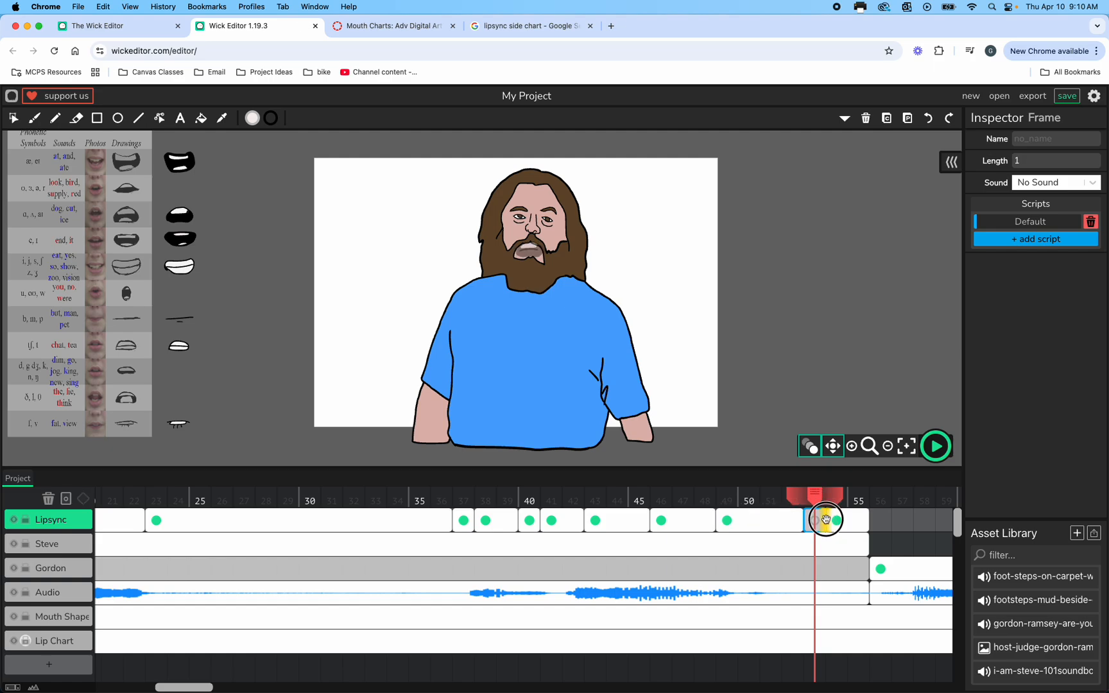
pyautogui.moveTo(827, 520); pyautogui.dragTo(376, 499)
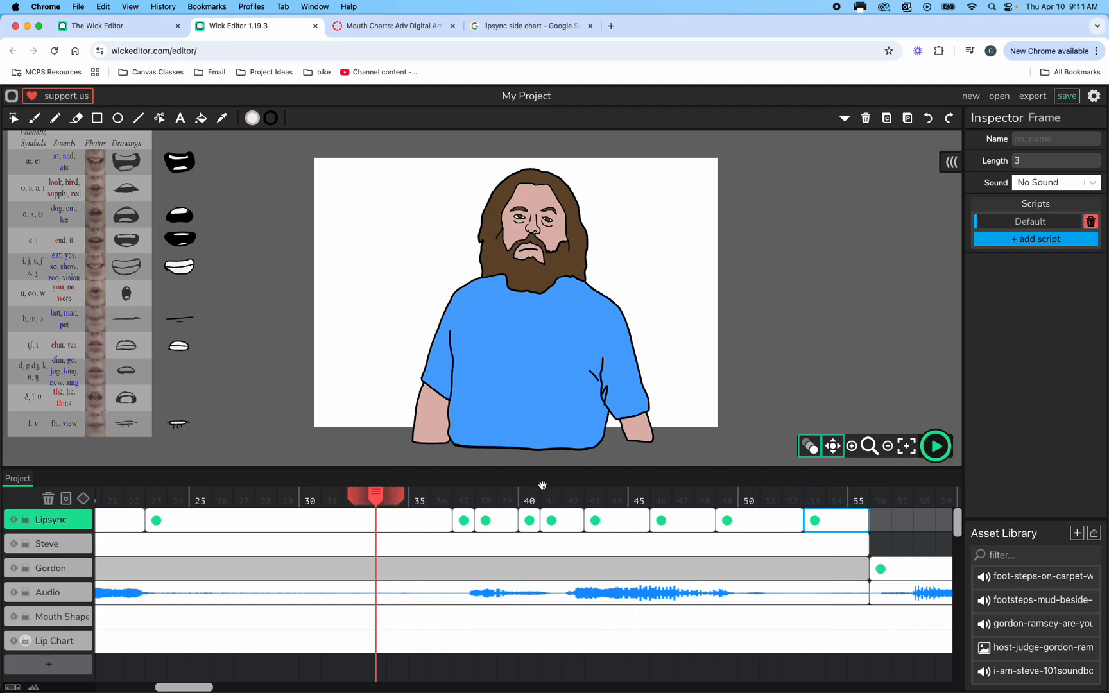
# Step: Play the animation from frame 33 to check the revised mouth timing, and stop the playback
pyautogui.click(932, 449)
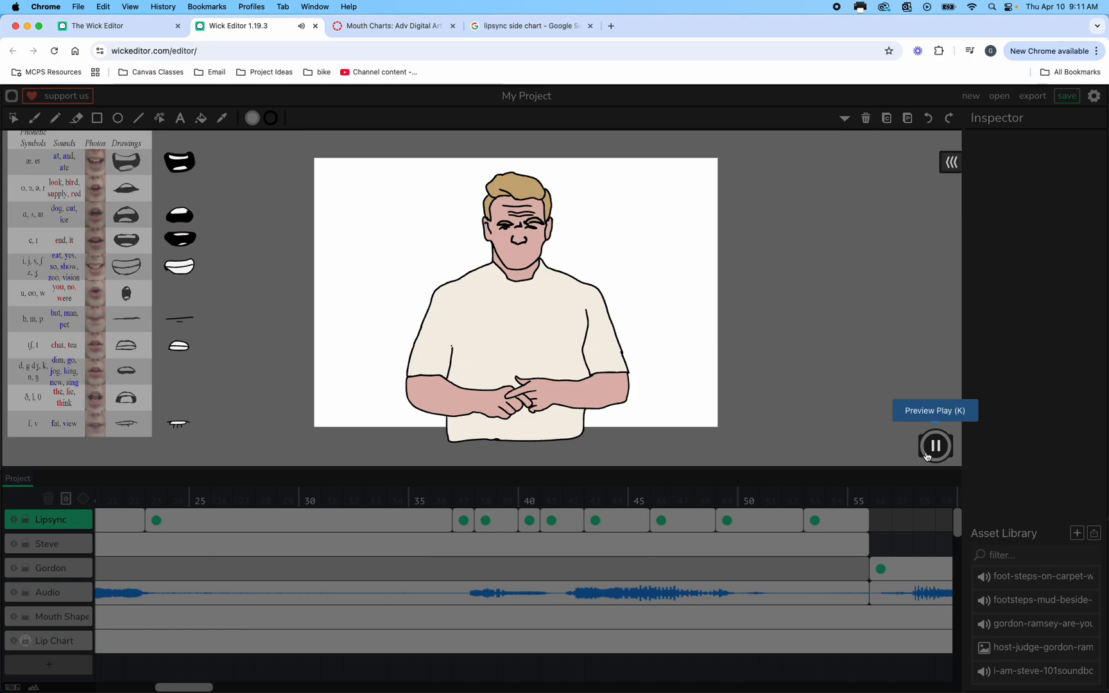
pyautogui.click(934, 446)
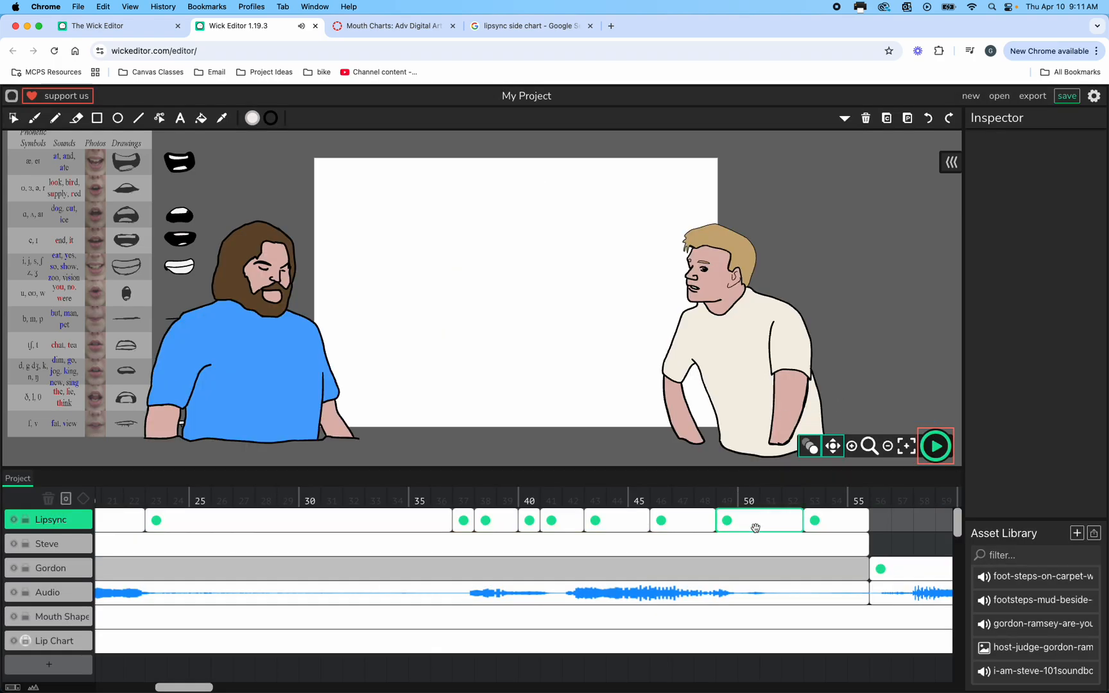
pyautogui.click(840, 367)
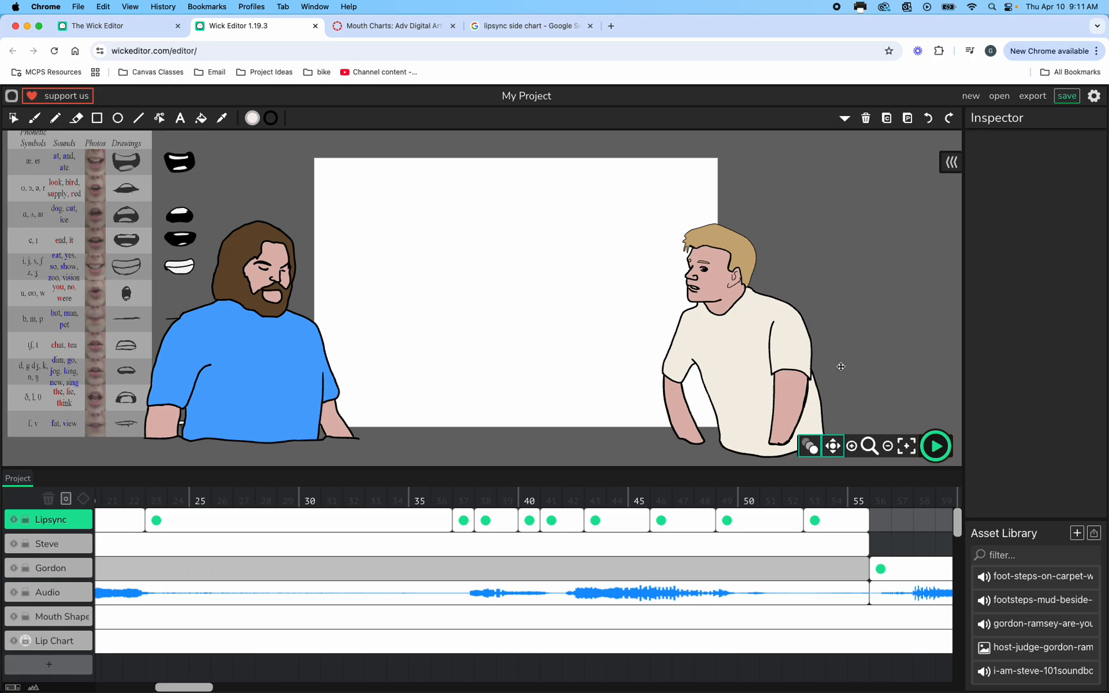
# Step: Undo the recent Lipsync frame edits back to the "f, v" frame spanning frames 46 to 50
pyautogui.click(929, 118)
pyautogui.click(929, 118)
pyautogui.click(929, 118)
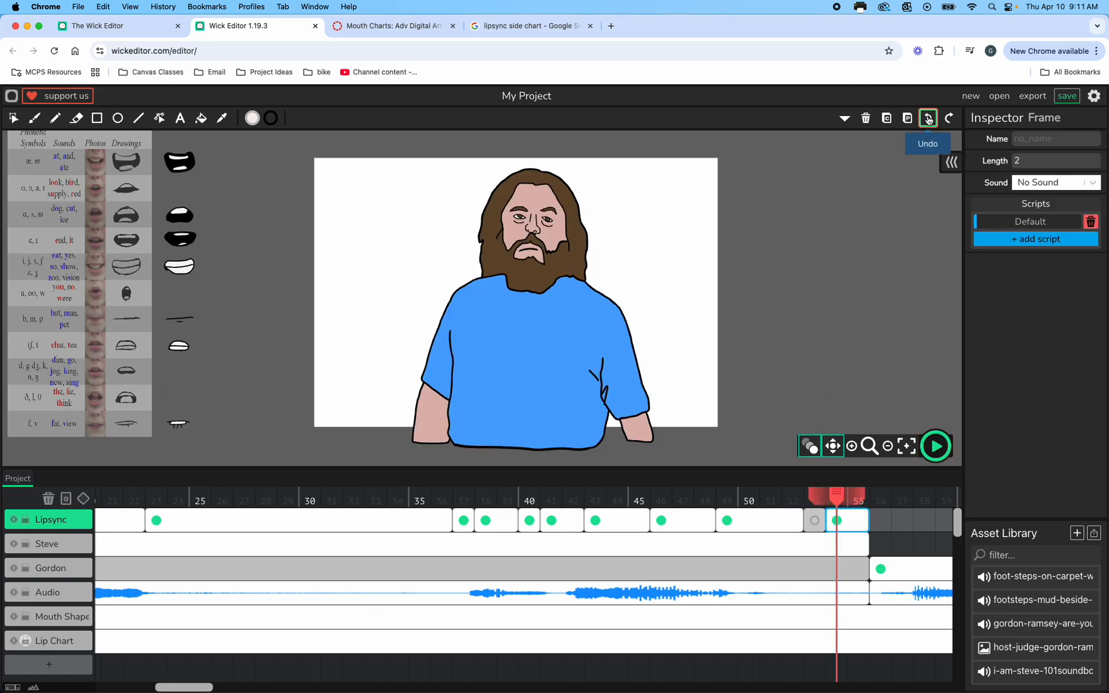
pyautogui.click(929, 118)
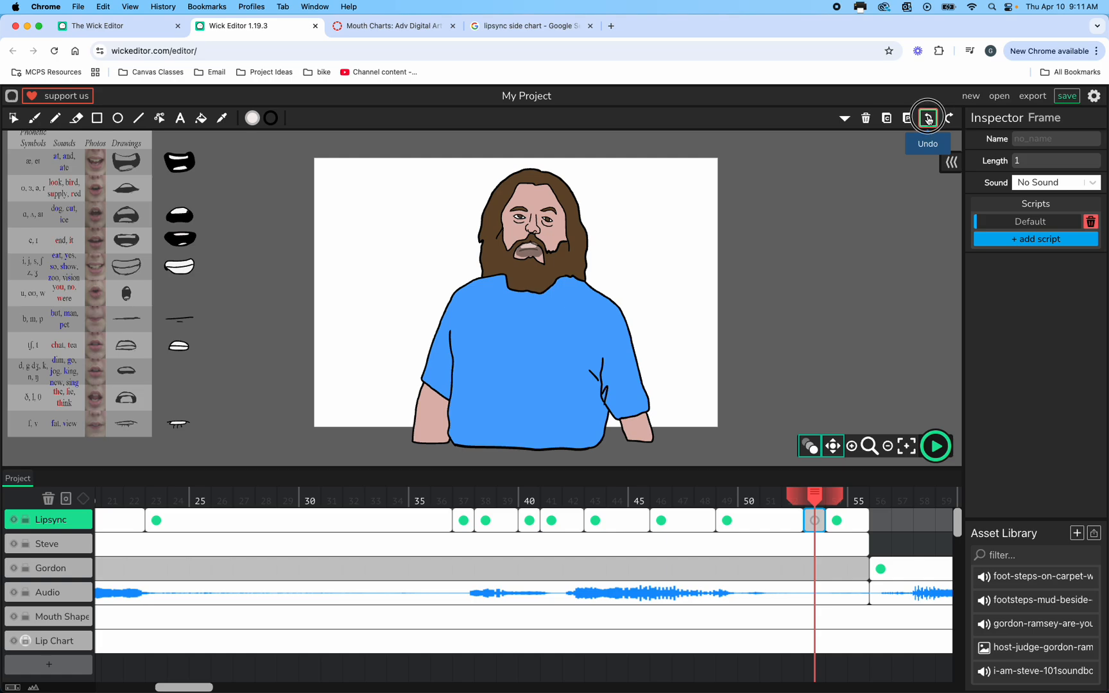
pyautogui.click(929, 118)
pyautogui.click(928, 119)
pyautogui.click(928, 118)
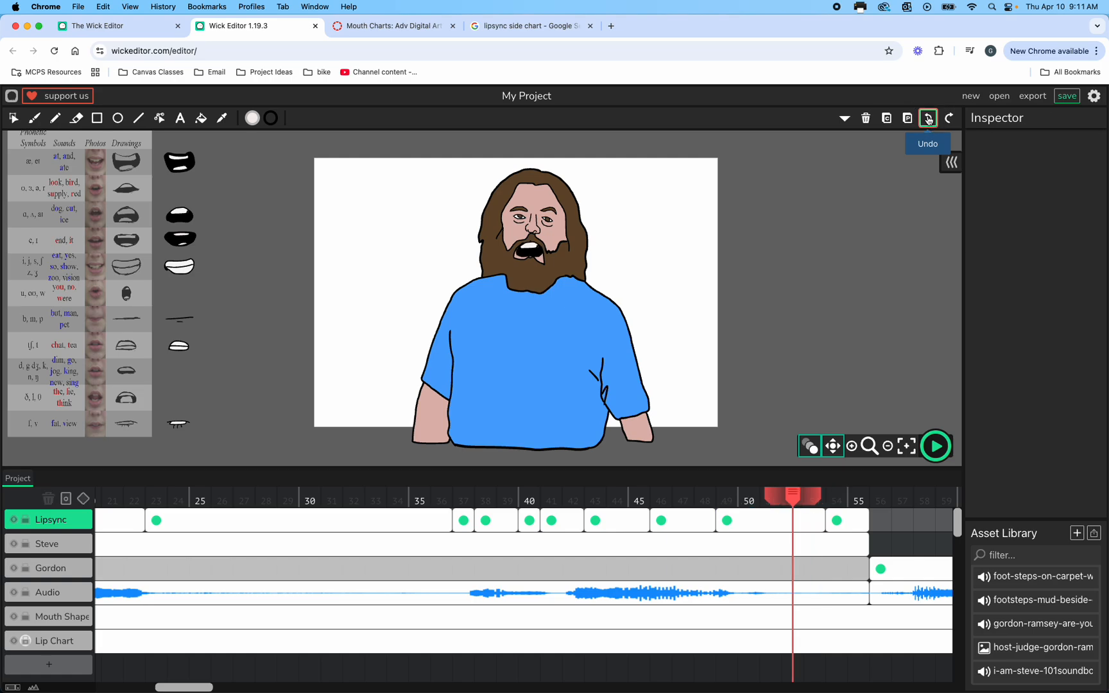
pyautogui.click(928, 118)
pyautogui.click(929, 118)
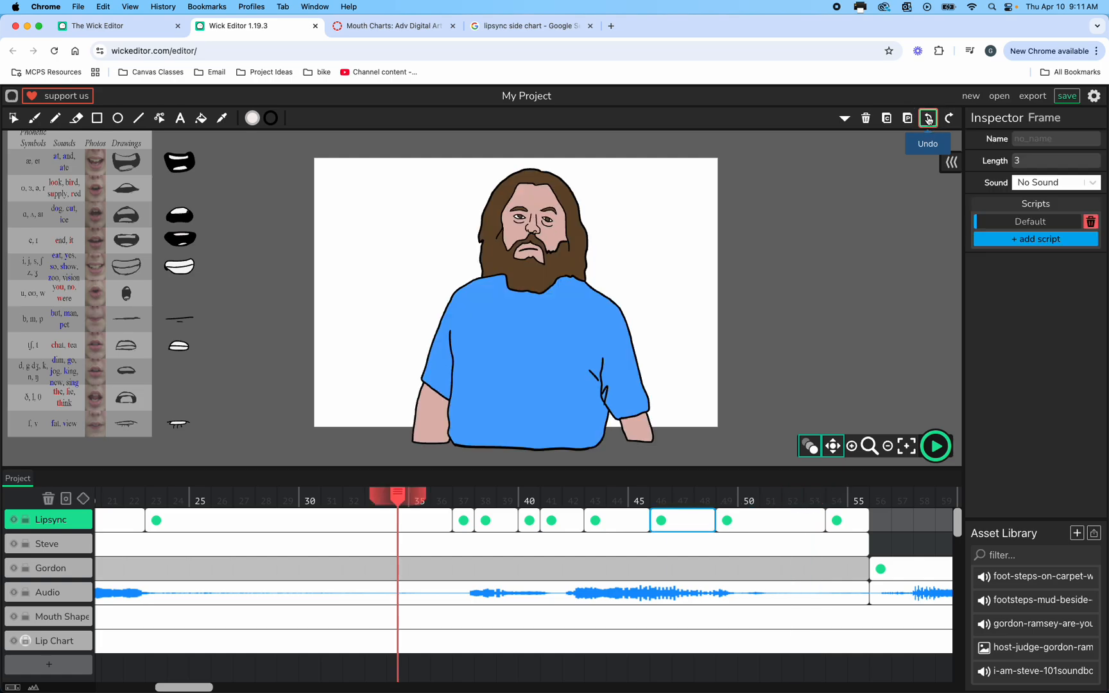
pyautogui.click(929, 118)
pyautogui.click(929, 118)
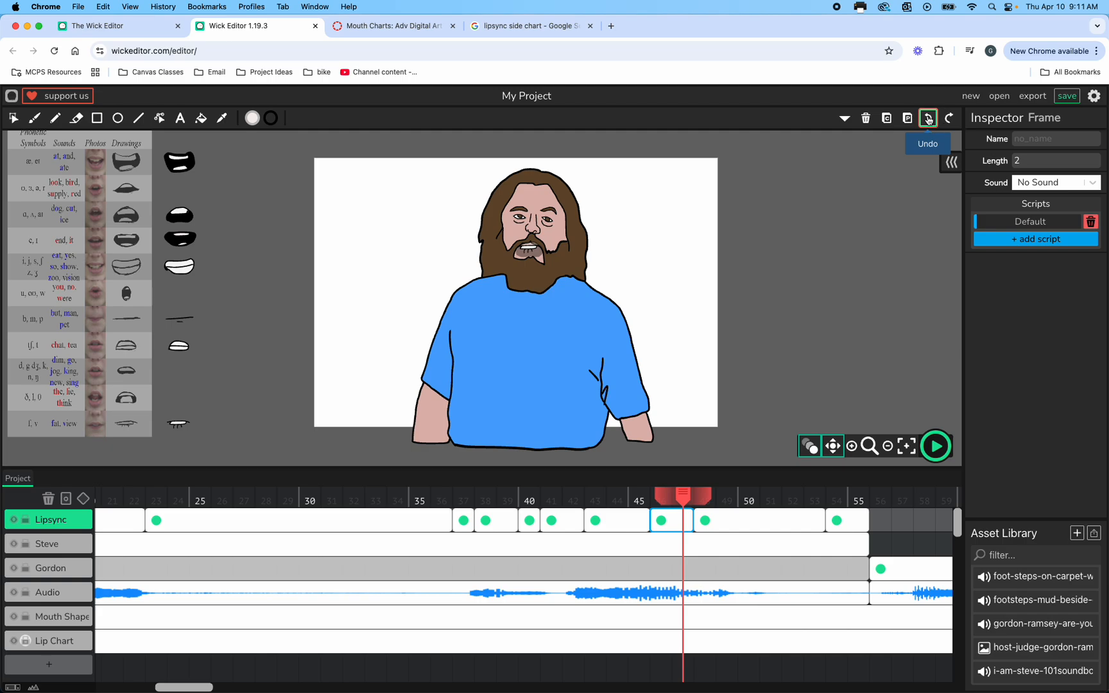
pyautogui.click(928, 118)
pyautogui.click(928, 118)
pyautogui.click(929, 118)
pyautogui.click(929, 118)
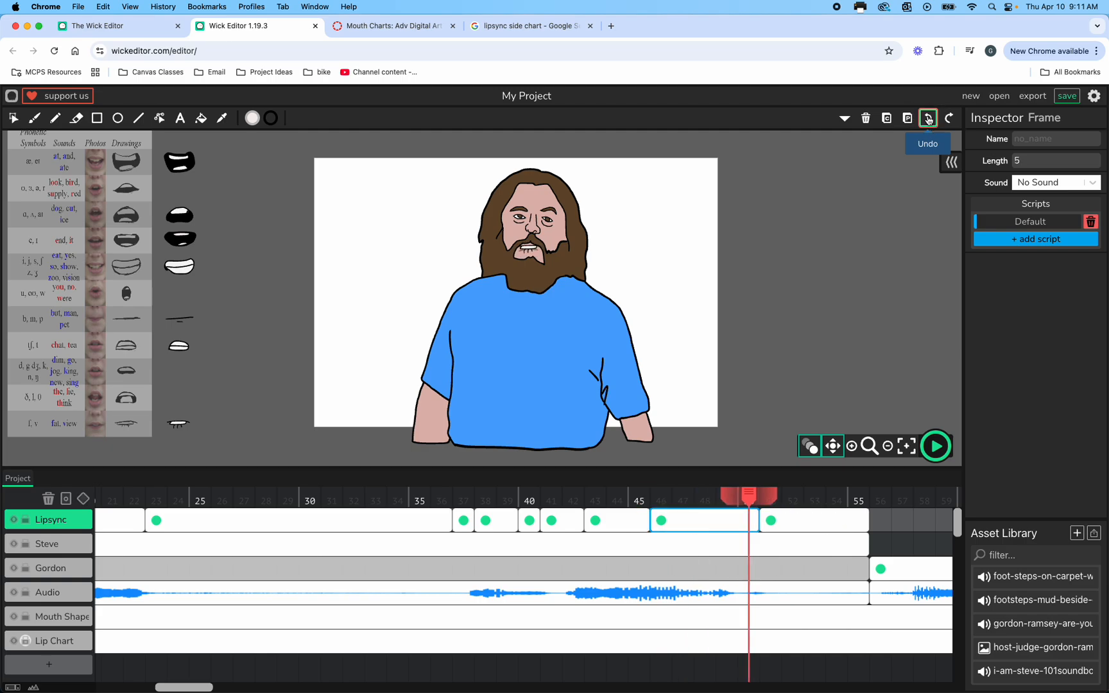
pyautogui.click(928, 118)
# Step: Try to redo the undone Lipsync frame edits
pyautogui.moveTo(727, 496)
pyautogui.mouseDown()
pyautogui.moveTo(811, 496)
pyautogui.moveTo(659, 497)
pyautogui.moveTo(727, 497)
pyautogui.mouseUp()
pyautogui.click(949, 118)
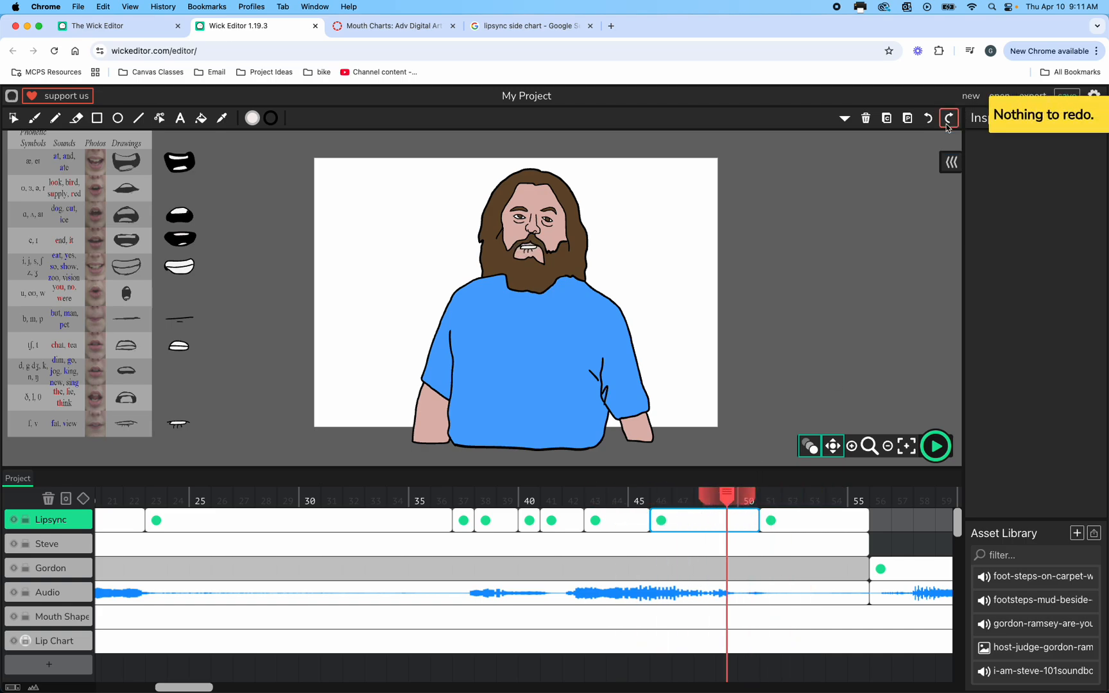
pyautogui.click(1088, 113)
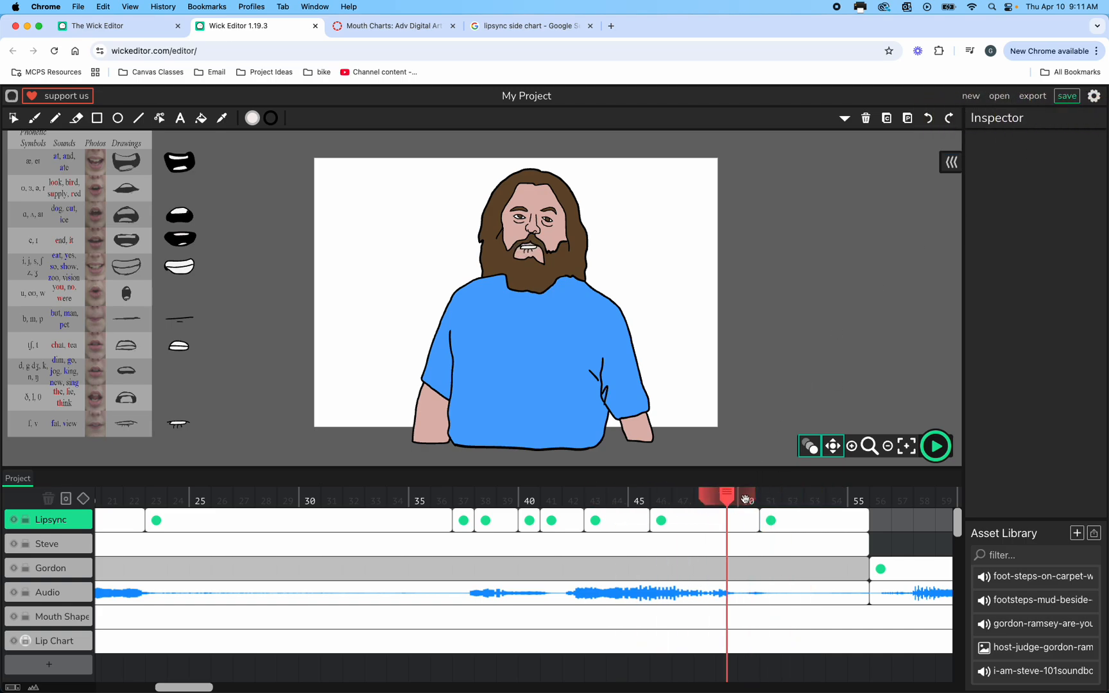
# Step: Shorten the "f, v" Lipsync frame to end at frame 48 and start the closed-mouth frame at frame 53, leaving frames 49 to 52 blank
pyautogui.moveTo(718, 508)
pyautogui.mouseDown()
pyautogui.moveTo(723, 500)
pyautogui.moveTo(396, 501)
pyautogui.moveTo(775, 504)
pyautogui.moveTo(699, 520)
pyautogui.mouseUp()
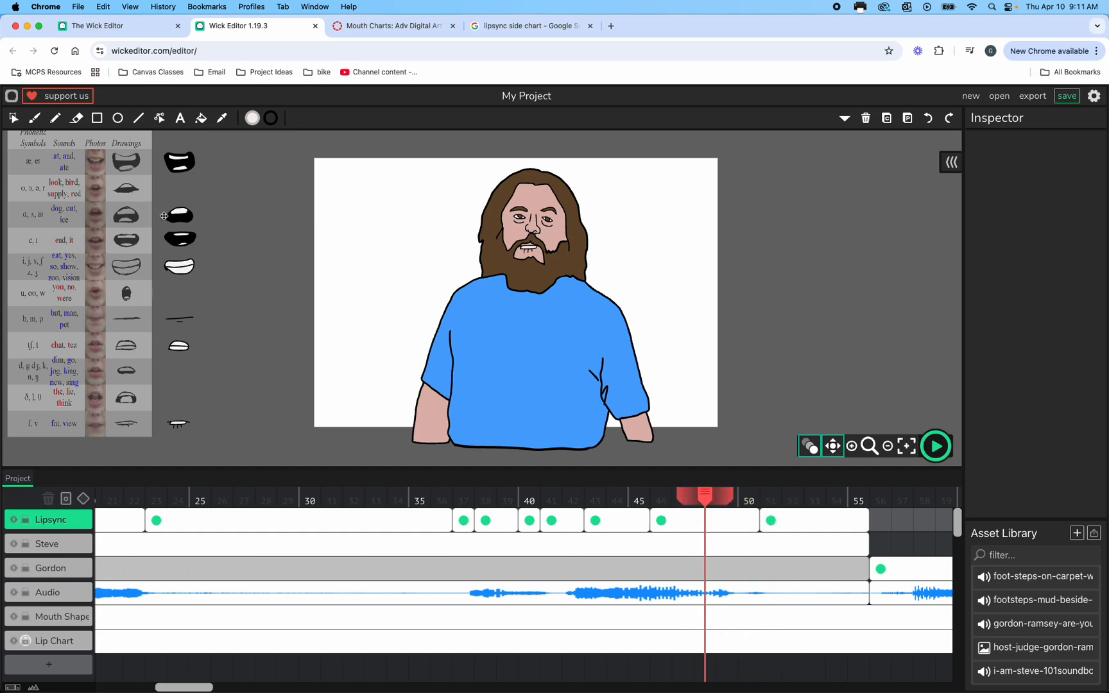
pyautogui.click(788, 521)
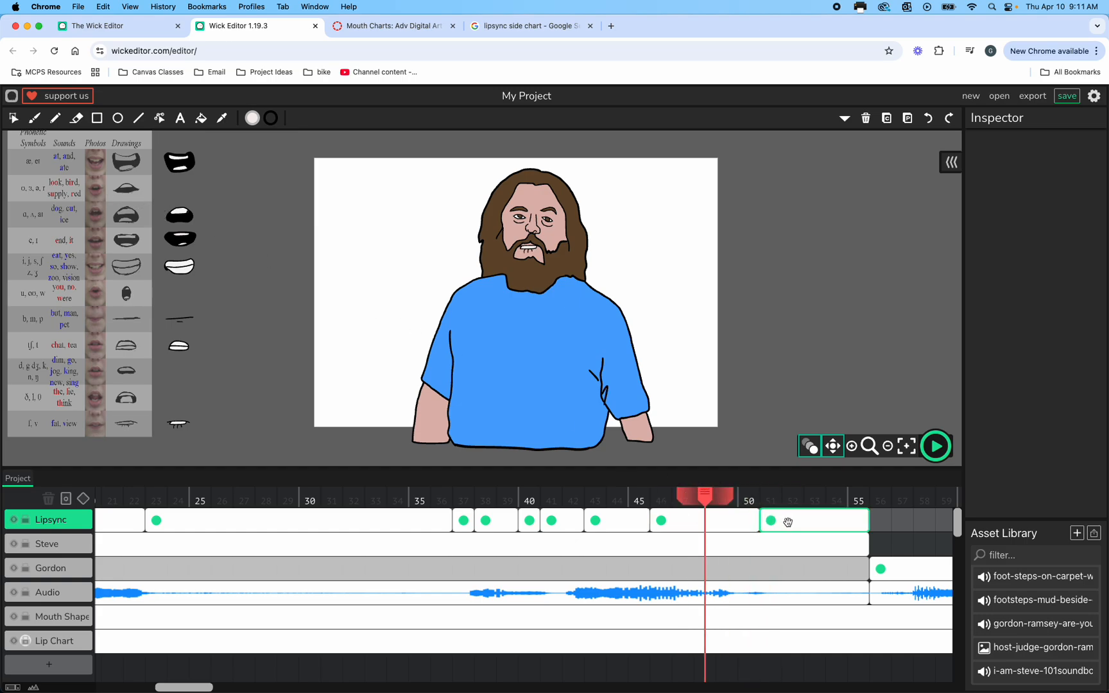
pyautogui.moveTo(763, 523); pyautogui.dragTo(717, 519)
pyautogui.click(751, 520)
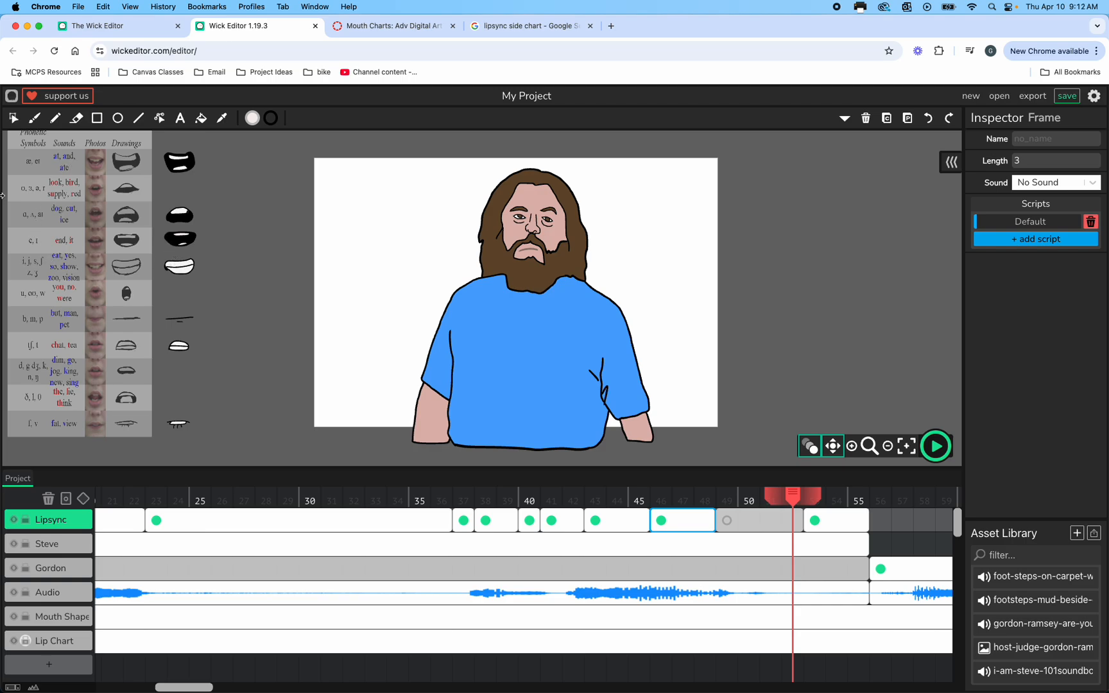
# Step: Copy the traced "end, it" mouth into the blank Lipsync frame at frame 49 and place it over Steve's mouth
pyautogui.click(12, 117)
pyautogui.moveTo(158, 230); pyautogui.dragTo(211, 255)
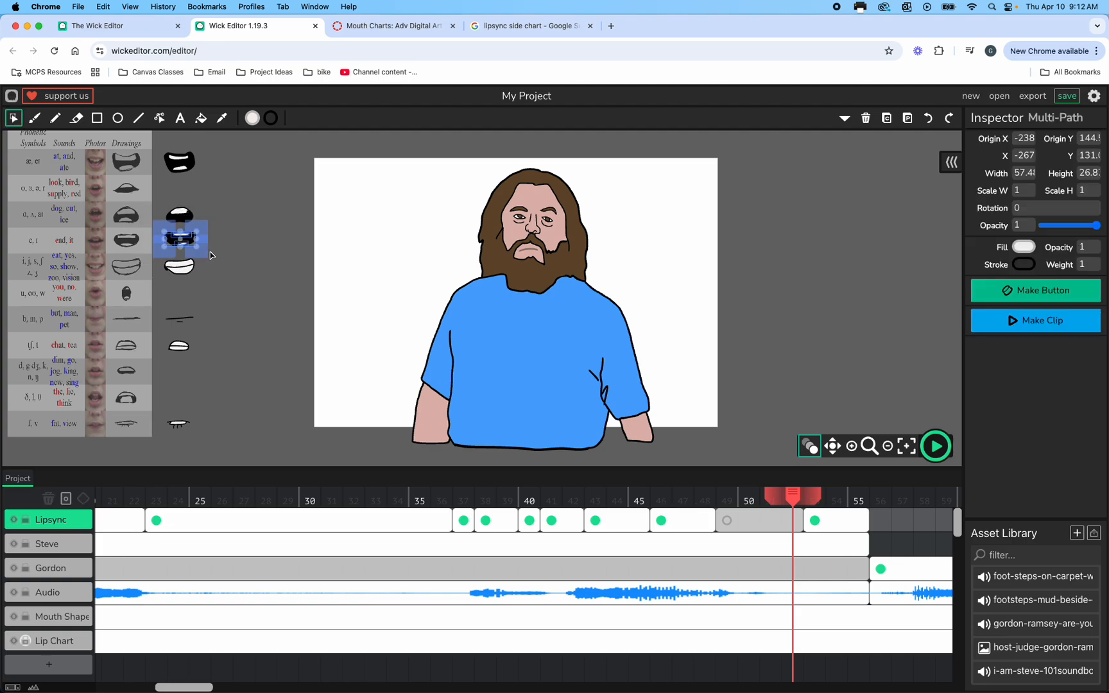
pyautogui.click(733, 525)
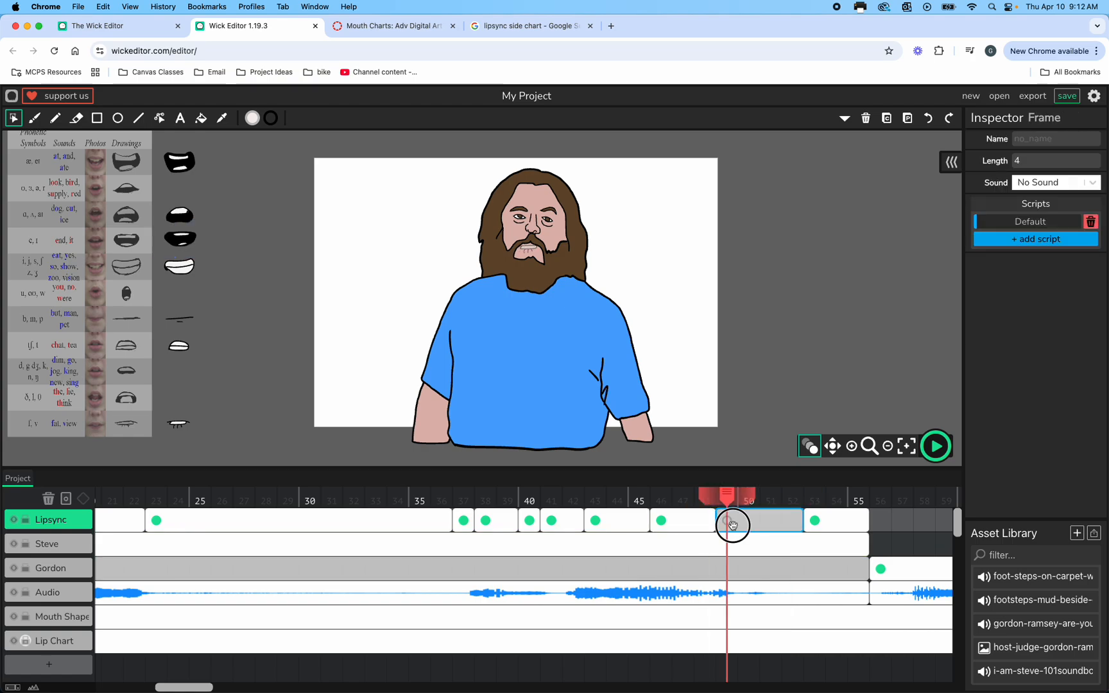
pyautogui.press('super+v')
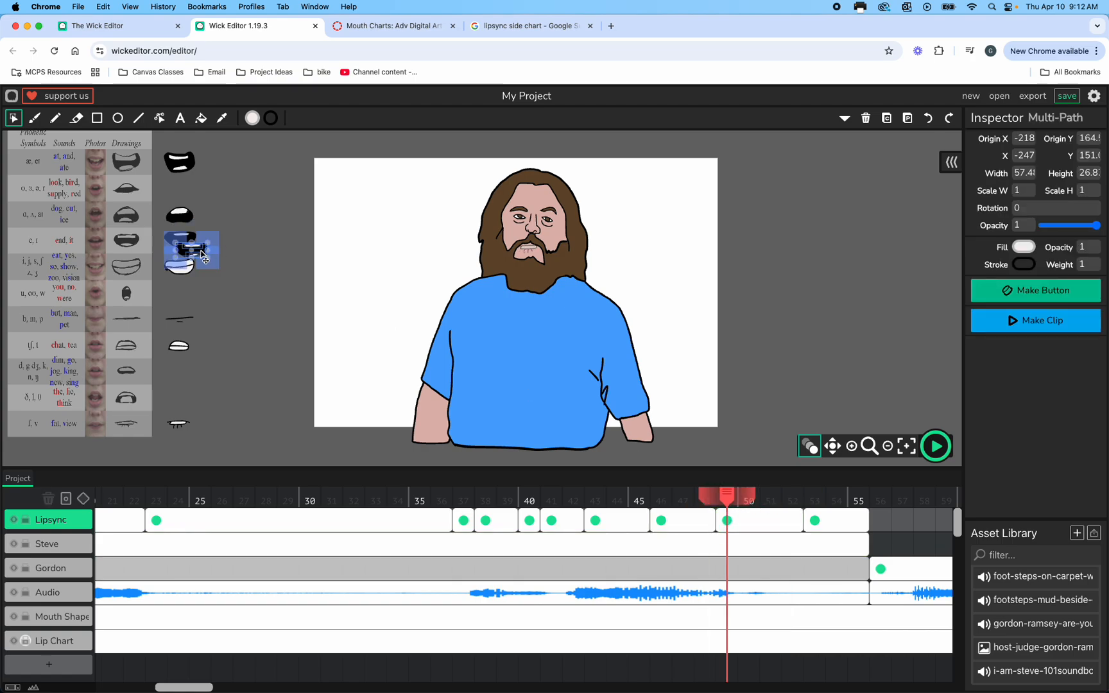
pyautogui.moveTo(203, 255); pyautogui.dragTo(527, 248)
pyautogui.click(448, 239)
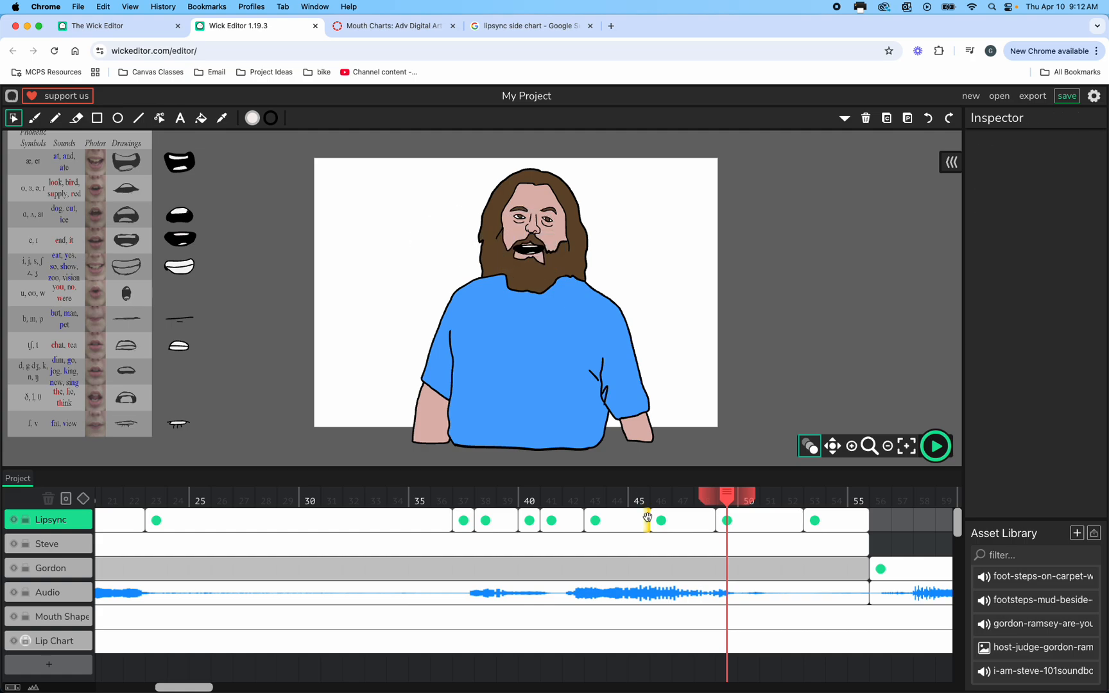
# Step: Play the animation from frame 34 to check Steve's mouth timing, stop the playback, and return to the timeline's start
pyautogui.moveTo(730, 500)
pyautogui.mouseDown()
pyautogui.moveTo(833, 502)
pyautogui.moveTo(397, 499)
pyautogui.mouseUp()
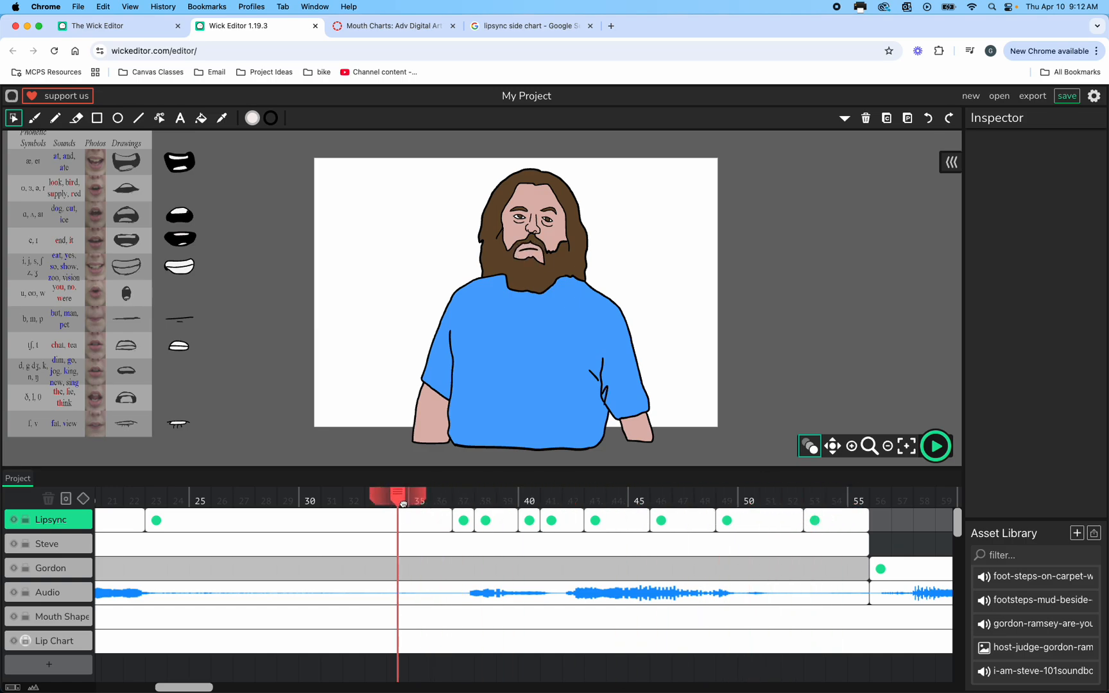
pyautogui.click(934, 445)
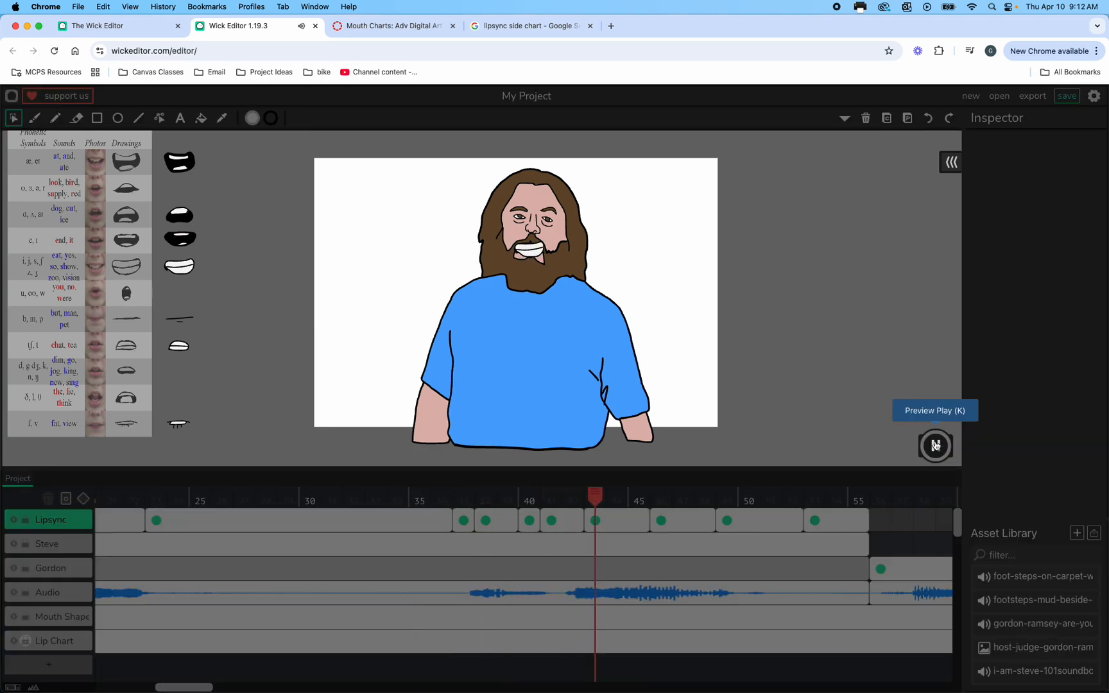
pyautogui.click(934, 444)
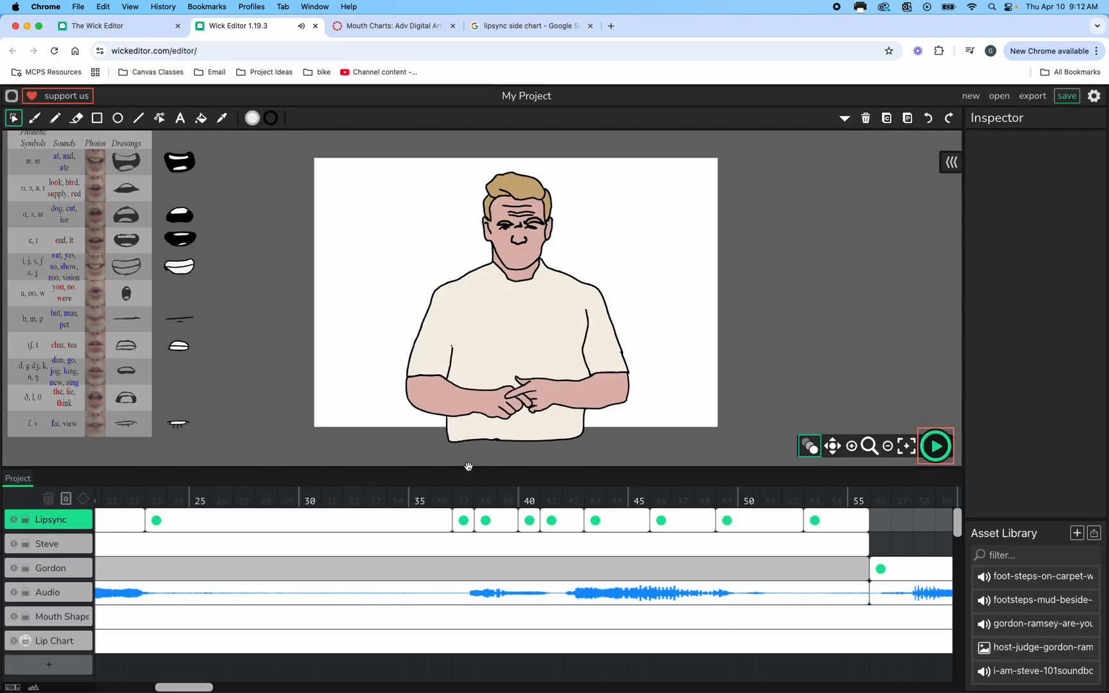
pyautogui.click(537, 571)
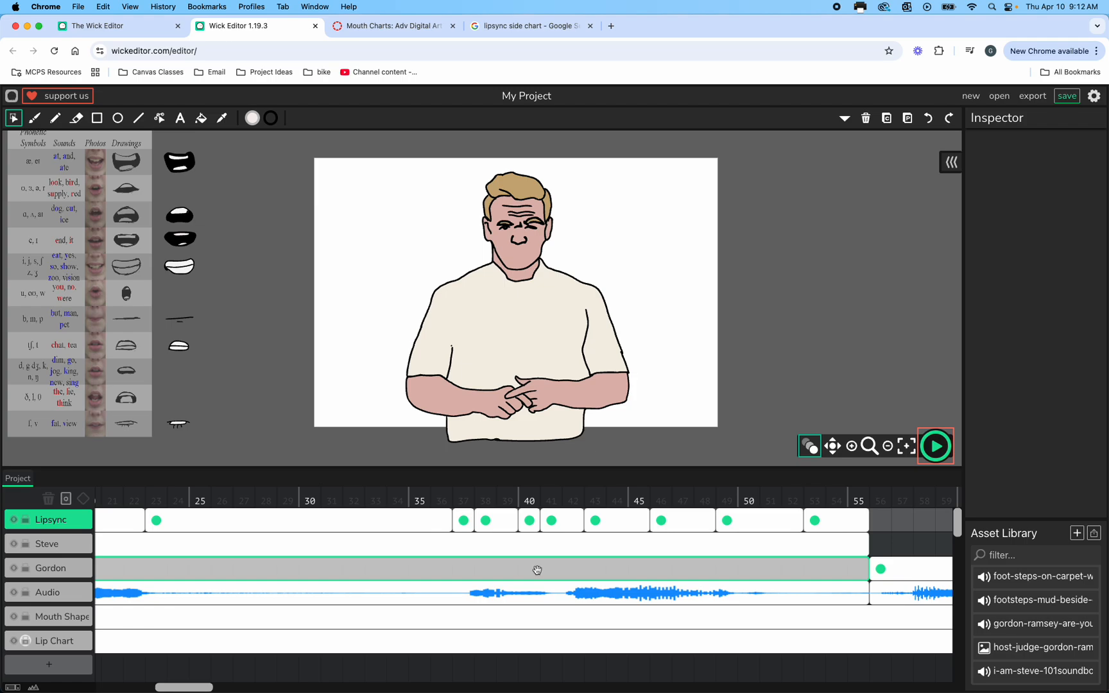
pyautogui.hscroll(-5, 537, 570)
pyautogui.hscroll(-5, 537, 570)
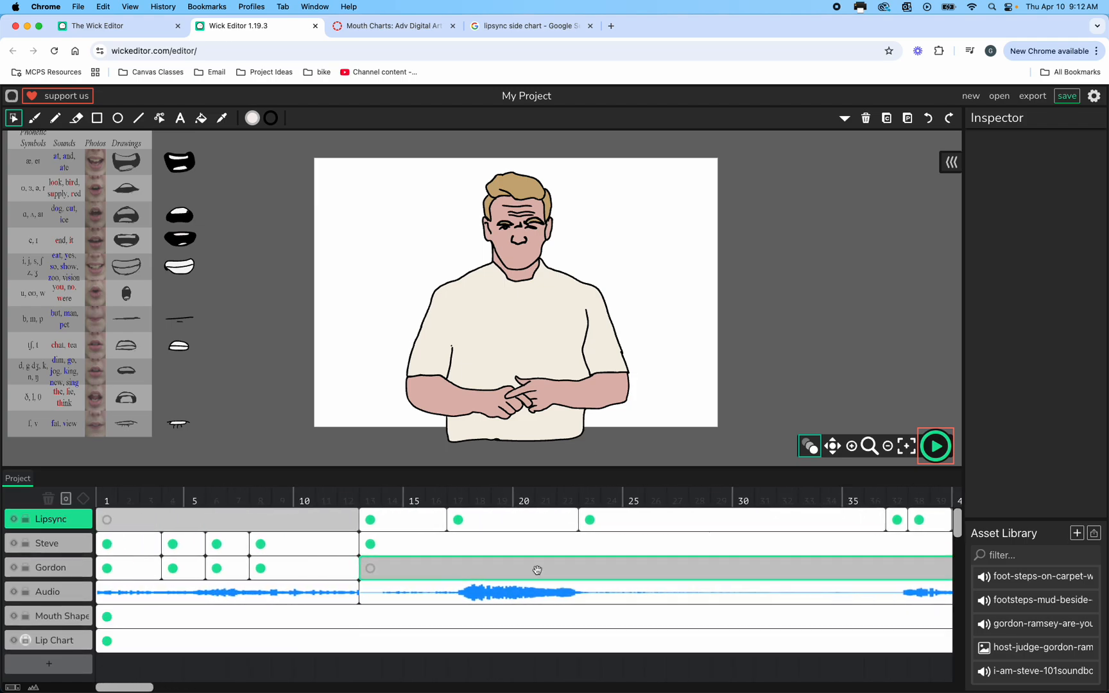
# Step: Switch to the Canvas course and open the Week 2: Lipsync slideshow from the course modules in a new window
pyautogui.click(386, 27)
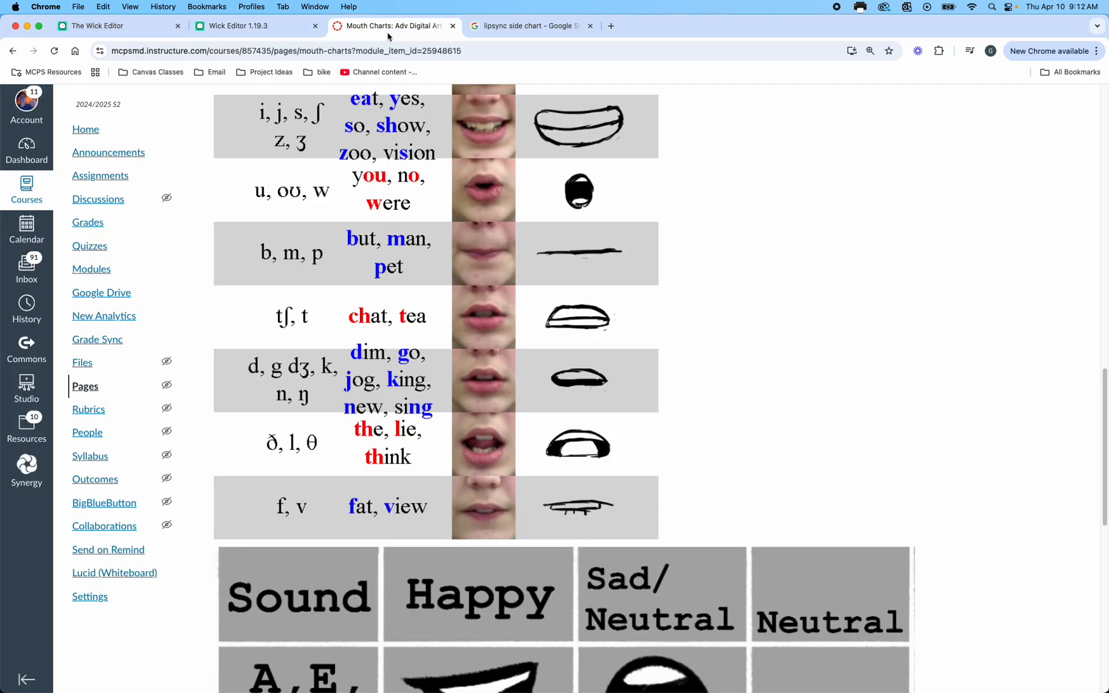
pyautogui.click(102, 269)
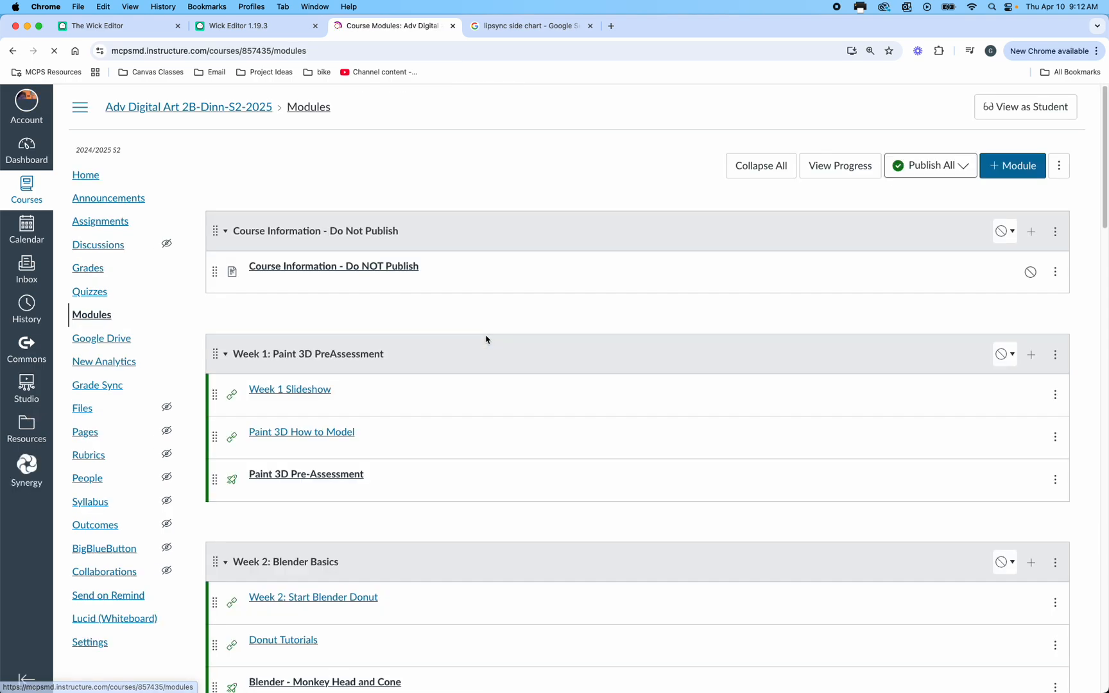
pyautogui.scroll(-13, 396, 563)
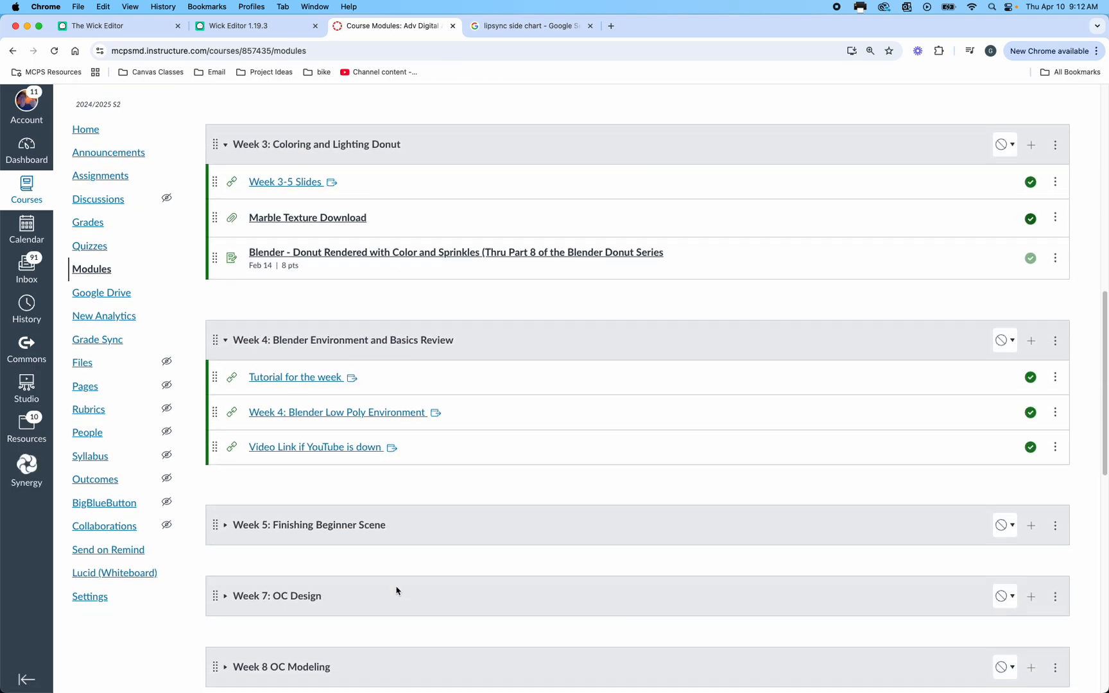
pyautogui.scroll(-9, 260, 520)
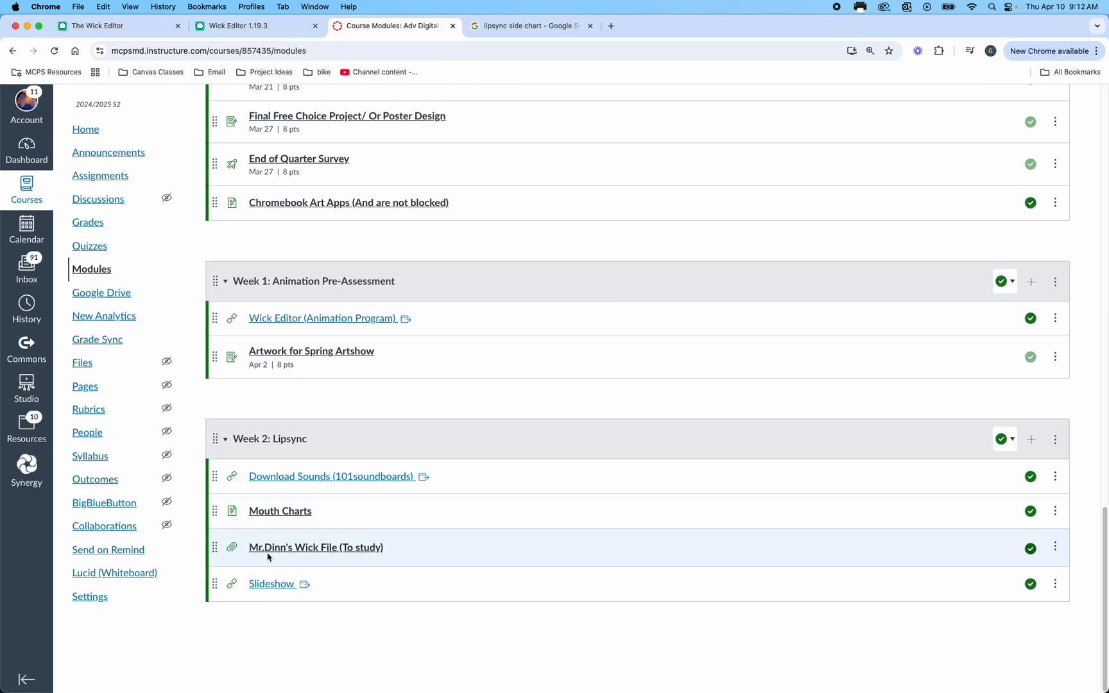
pyautogui.click(283, 585)
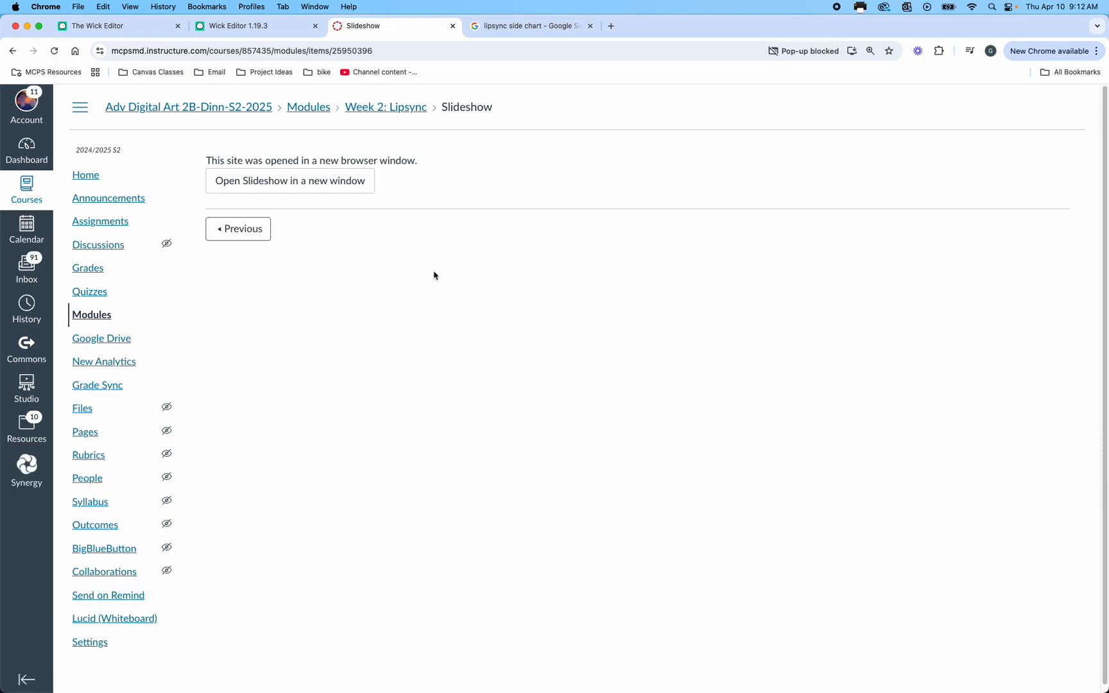
pyautogui.click(322, 180)
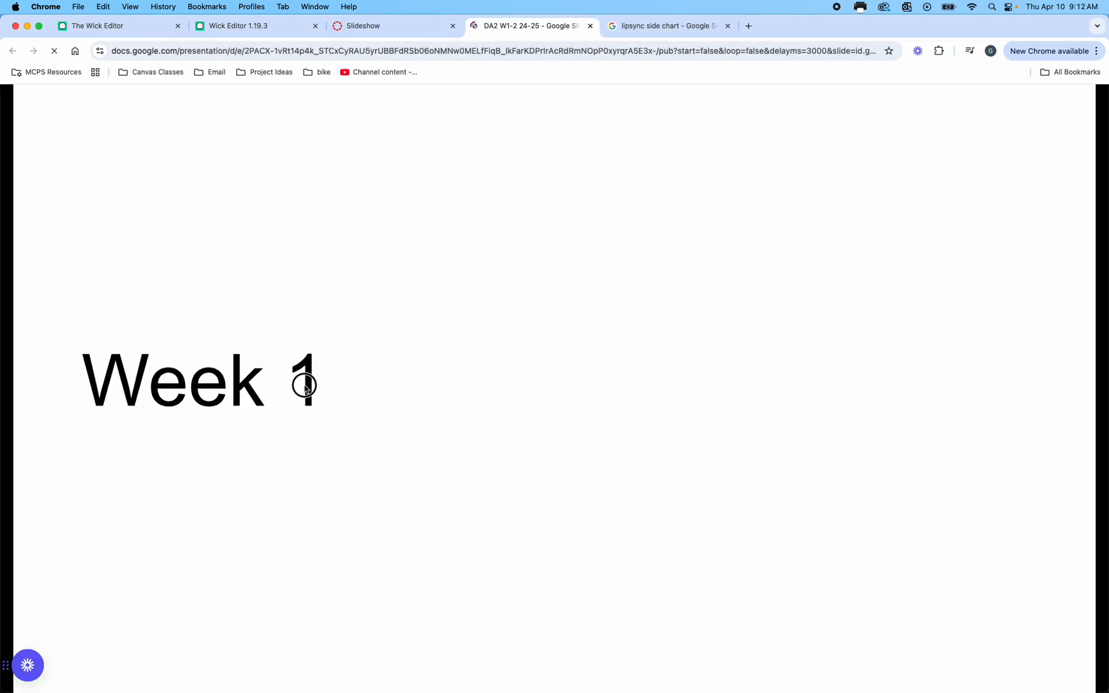
# Step: Advance the slideshow to the "Studio Time 4/8" slide, watch its sample animation, and pause it on Gordon speaking
pyautogui.click(304, 385)
pyautogui.click(306, 389)
pyautogui.click(306, 389)
pyautogui.click(305, 389)
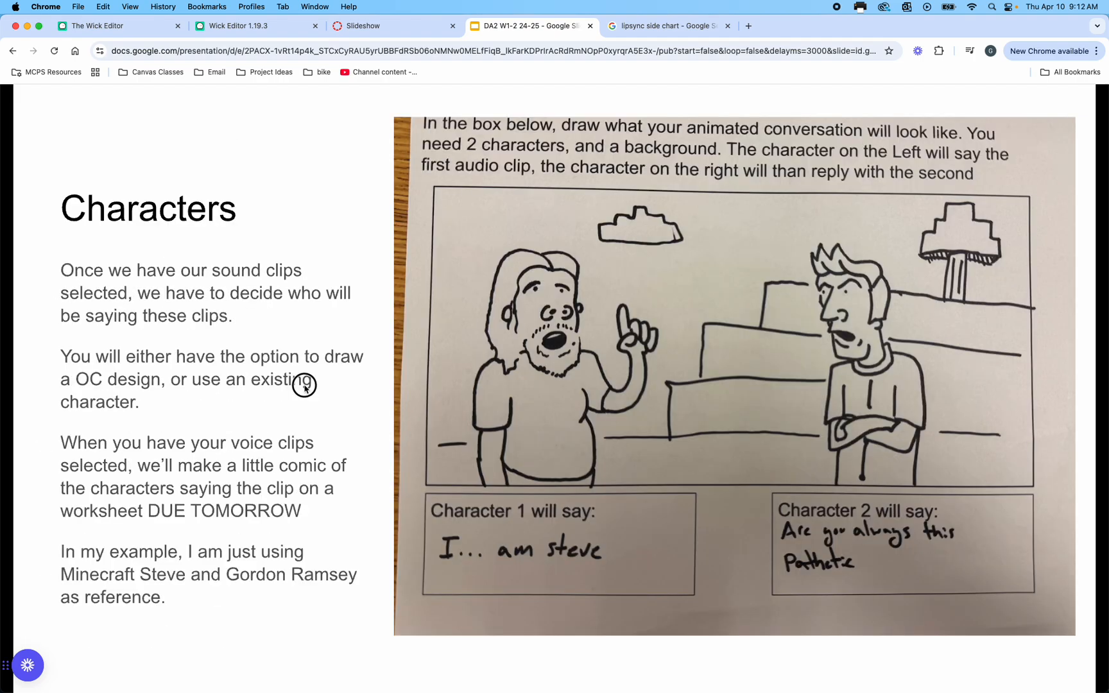
pyautogui.click(305, 389)
pyautogui.click(305, 389)
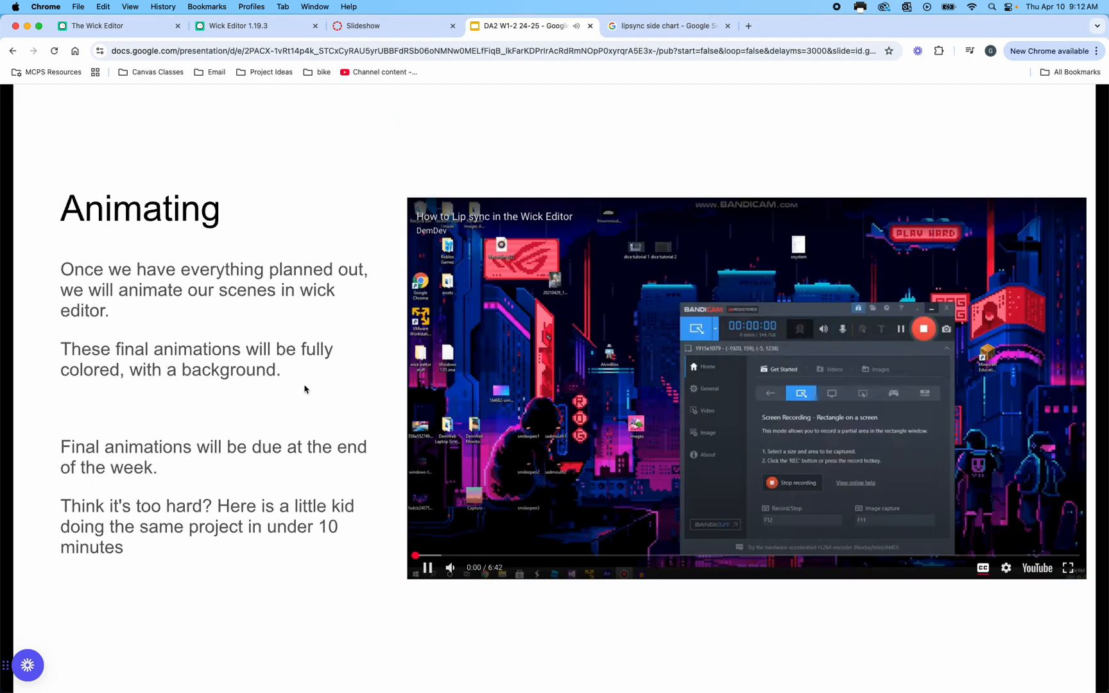
pyautogui.click(304, 389)
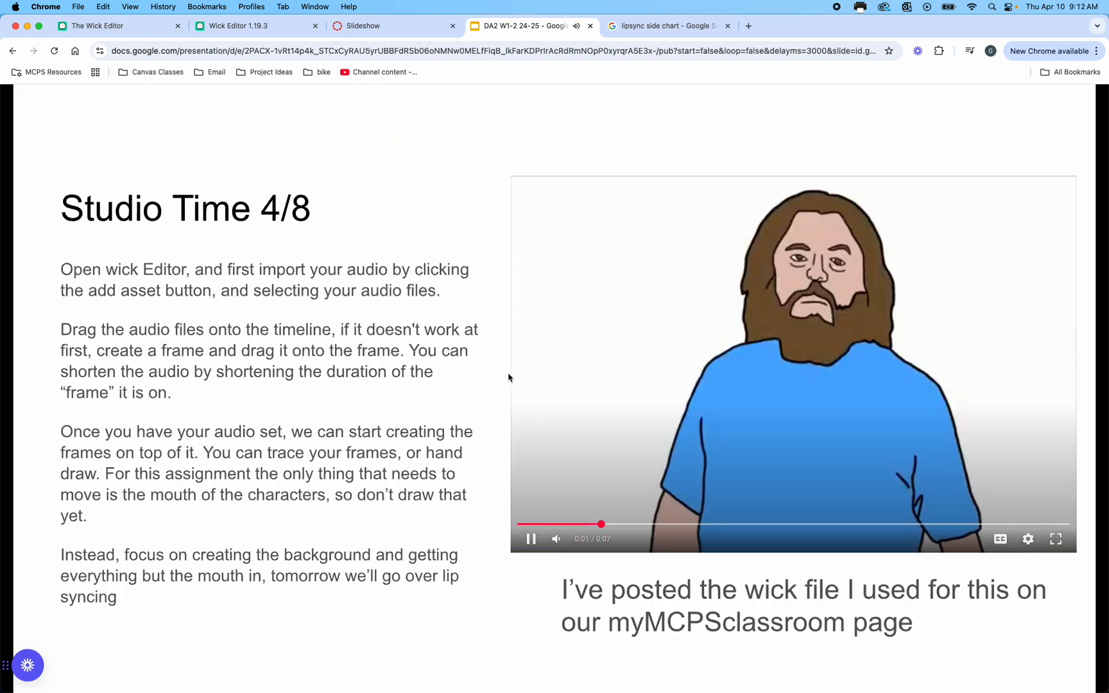
pyautogui.click(816, 320)
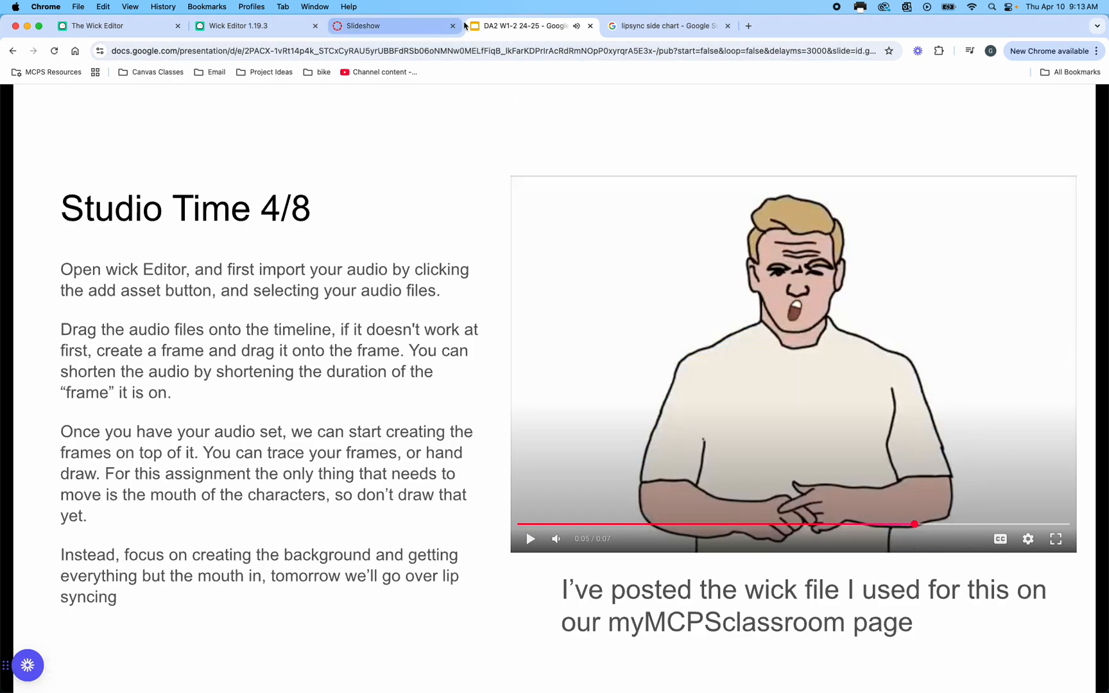
# Step: Return to the Canvas course's Mouth Charts page and examine the mouth shapes for each sound and mood
pyautogui.click(667, 26)
pyautogui.click(401, 26)
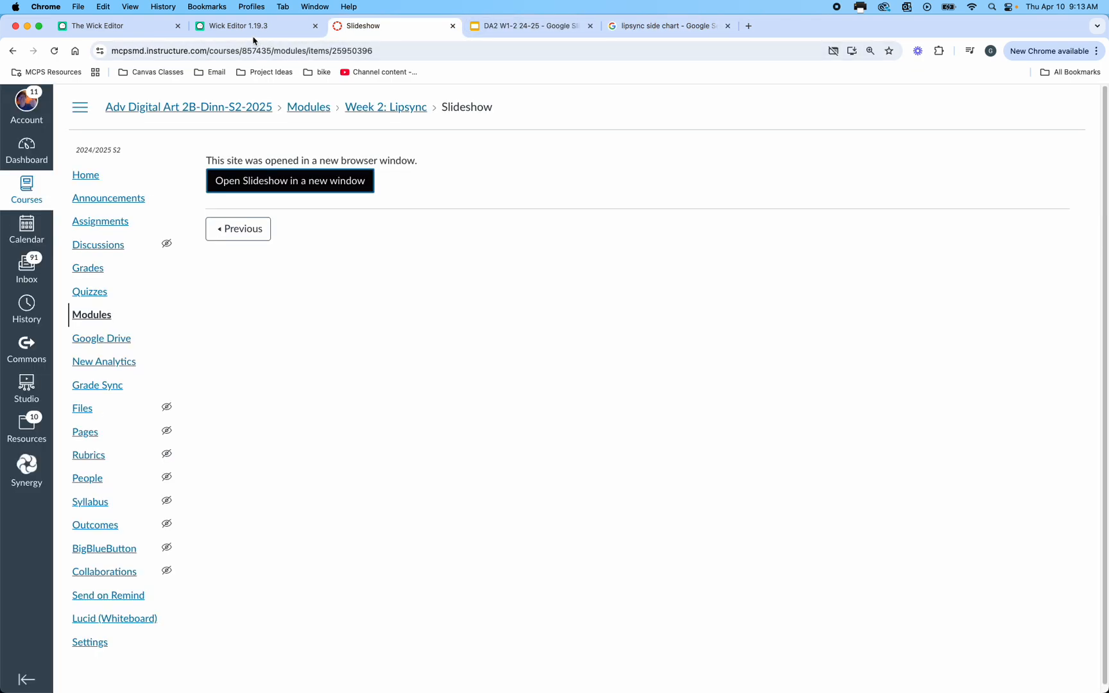
pyautogui.hscroll(-5, 309, 306)
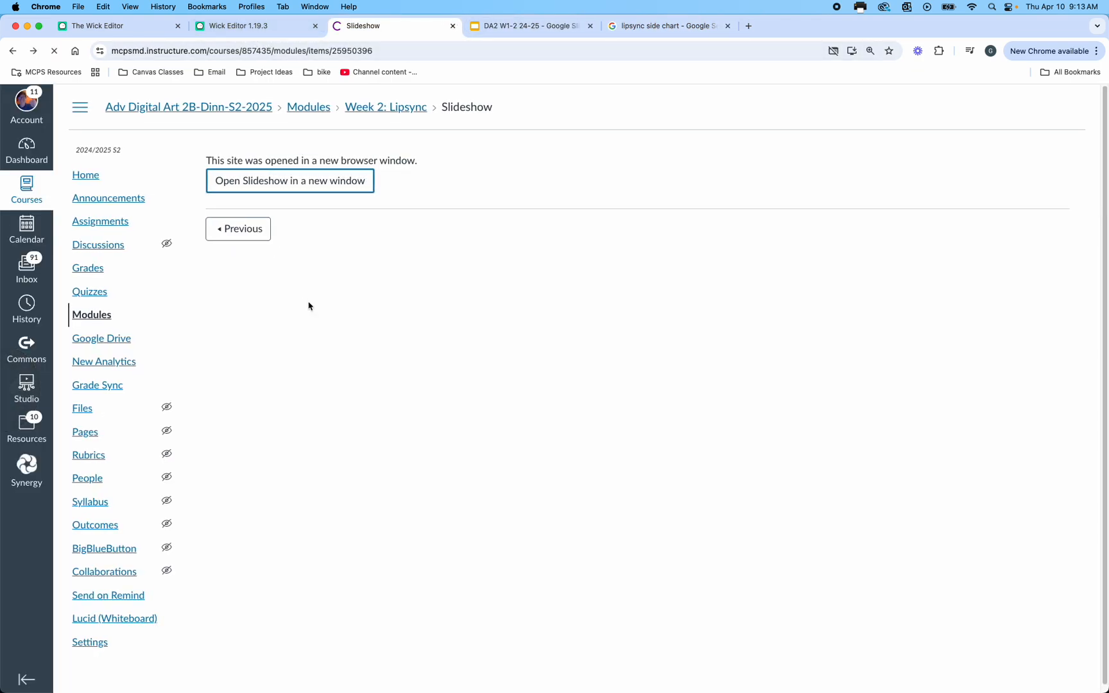
pyautogui.click(282, 511)
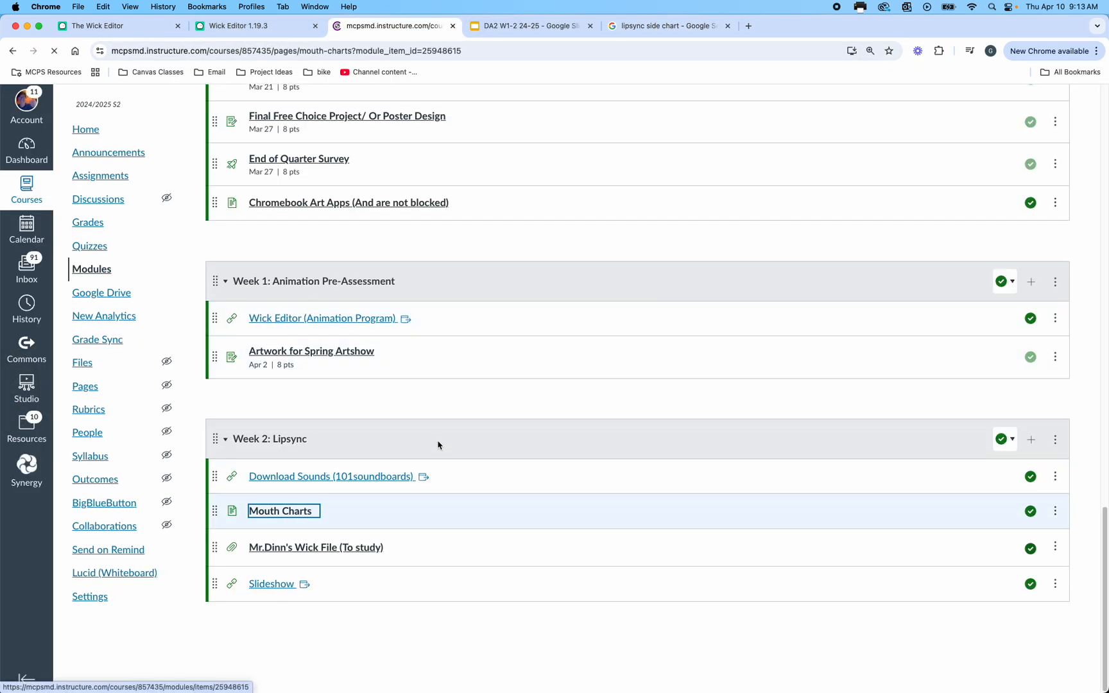
pyautogui.scroll(-10, 449, 440)
pyautogui.scroll(5, 463, 436)
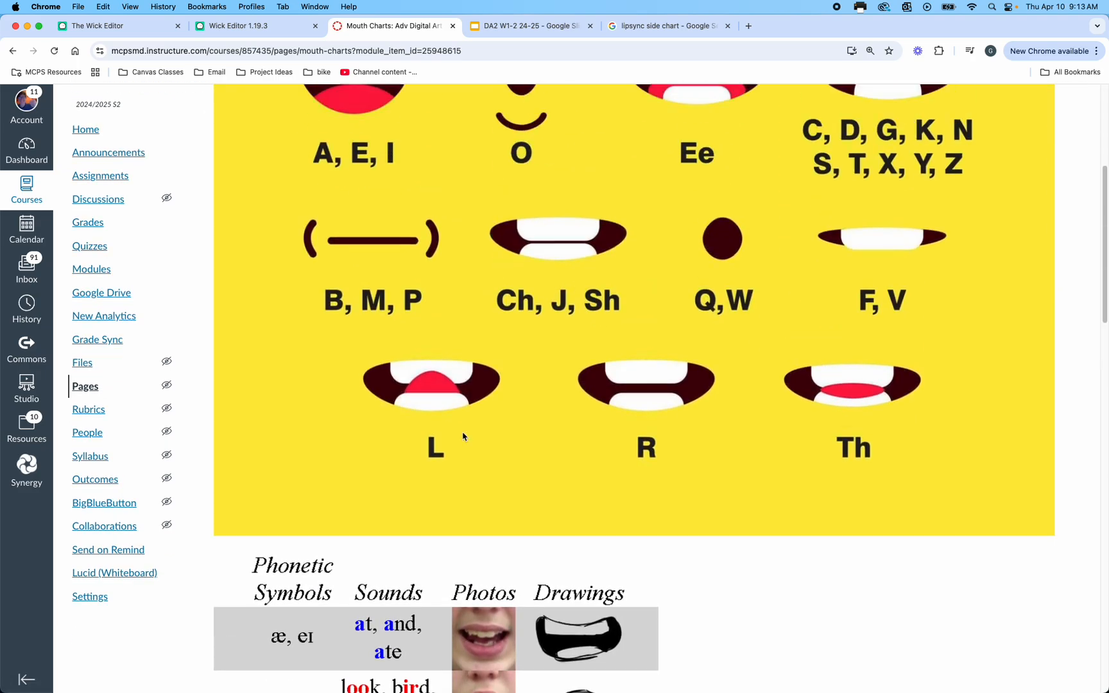
pyautogui.scroll(3, 463, 440)
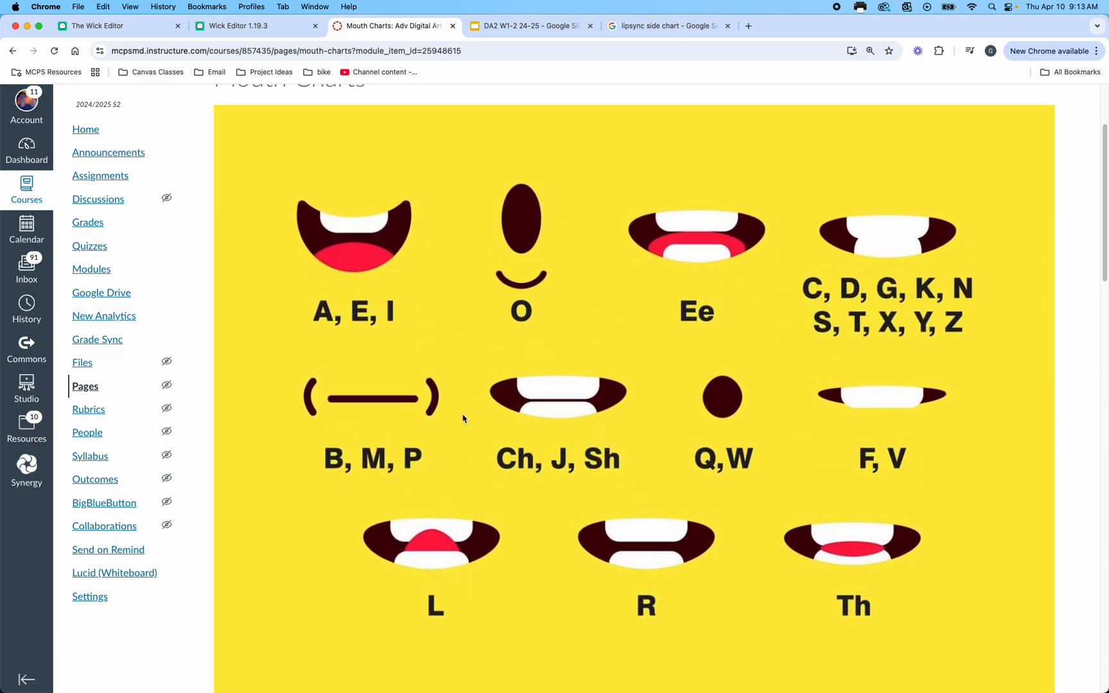
pyautogui.scroll(-15, 463, 418)
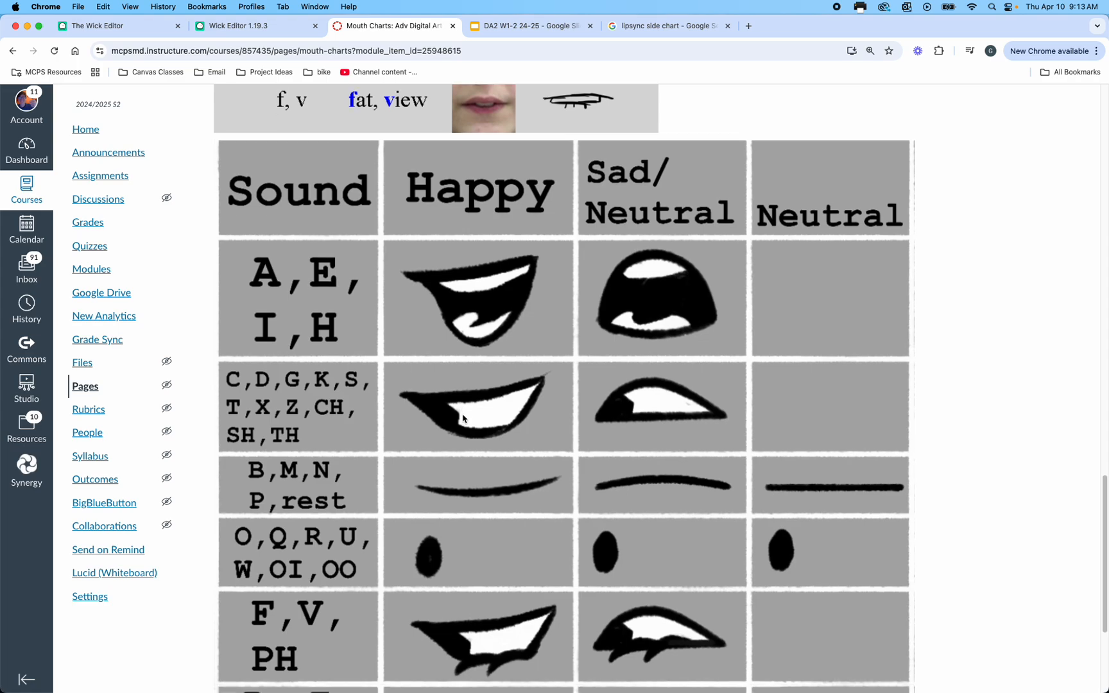
pyautogui.scroll(10, 463, 418)
# Step: Search Google Images for "angry lipsync chart", preview the "Main Angry Mouth Shapes" chart, and browse the other charts
pyautogui.click(667, 26)
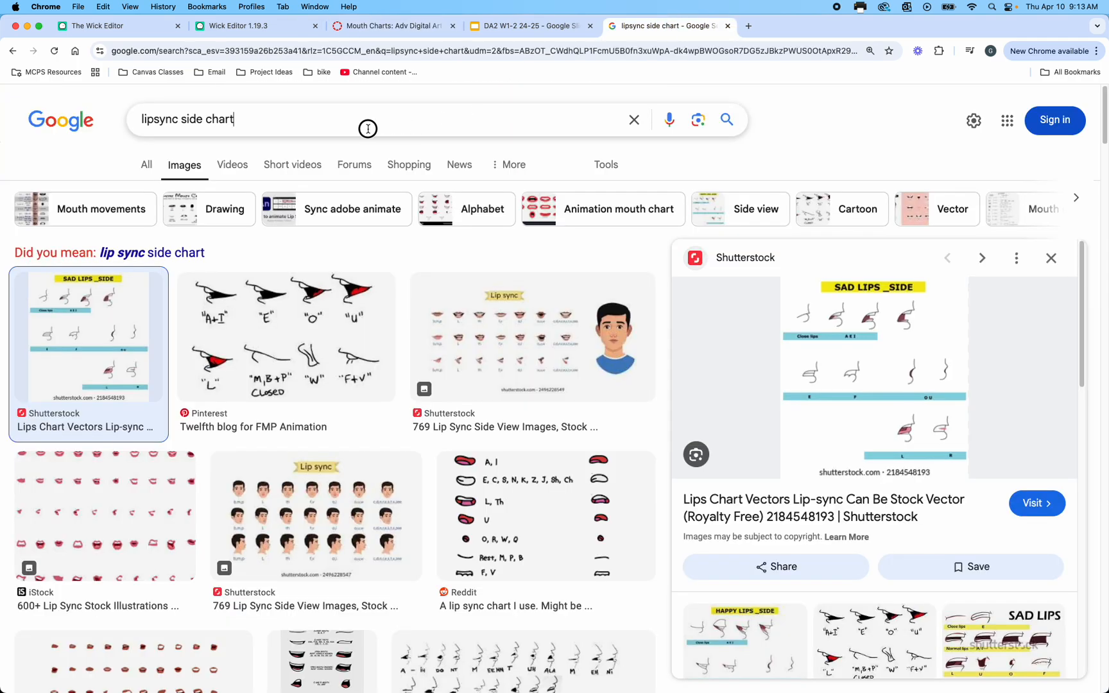
pyautogui.press('super+a')
pyautogui.write('angry')
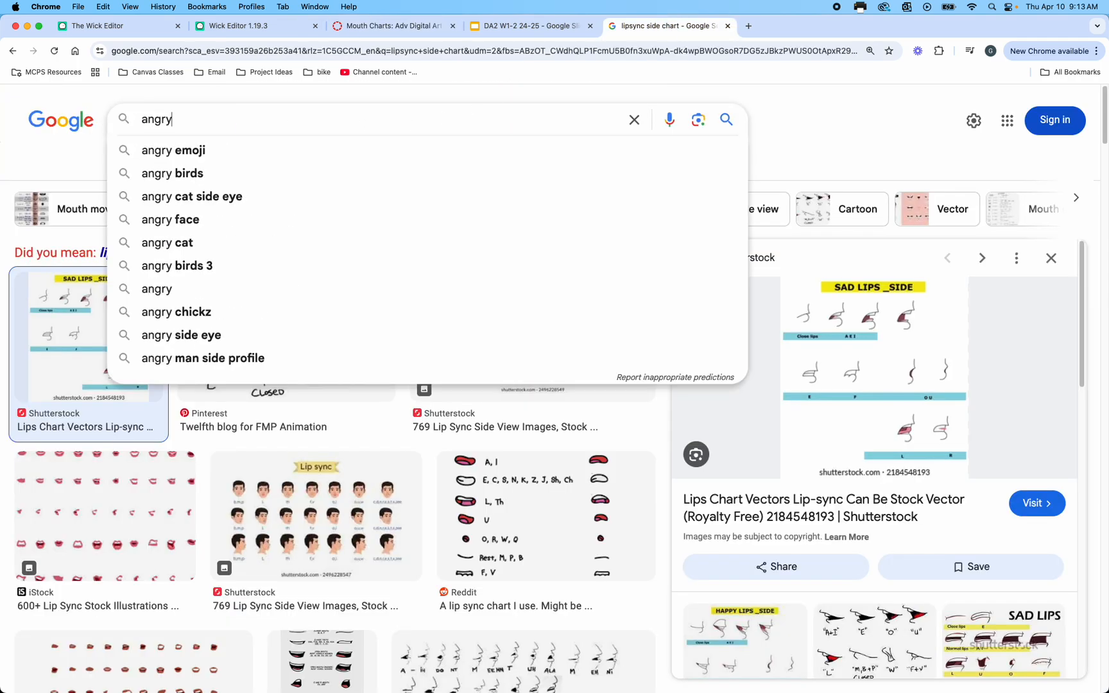
pyautogui.write(' lipsync chart')
pyautogui.press('Return')
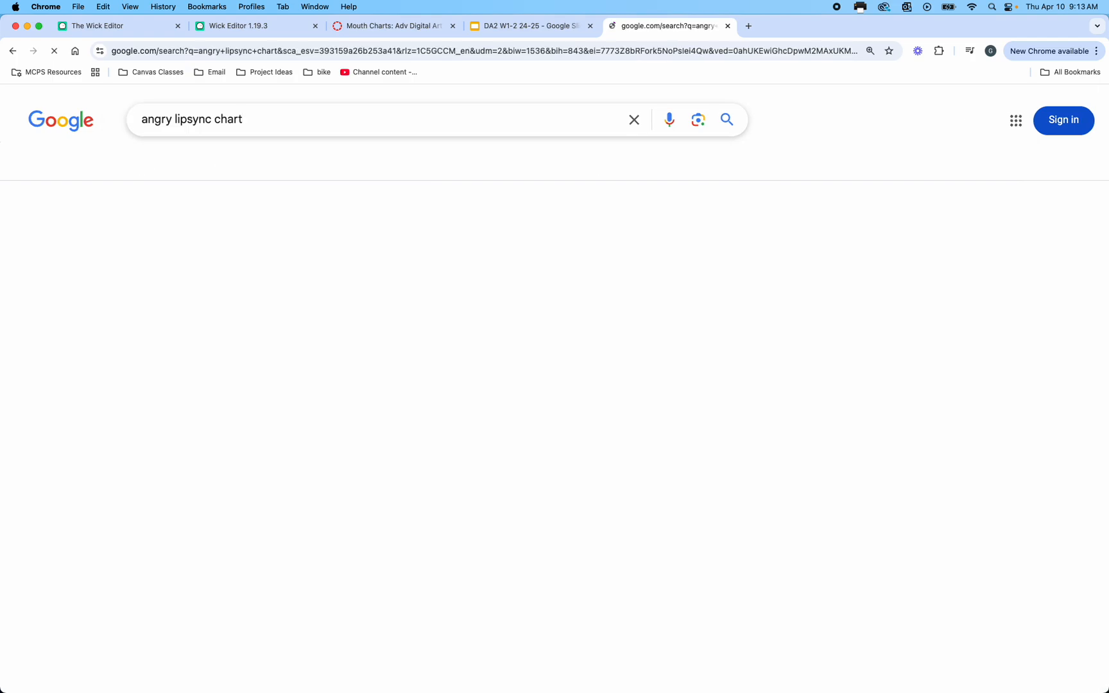
pyautogui.click(162, 315)
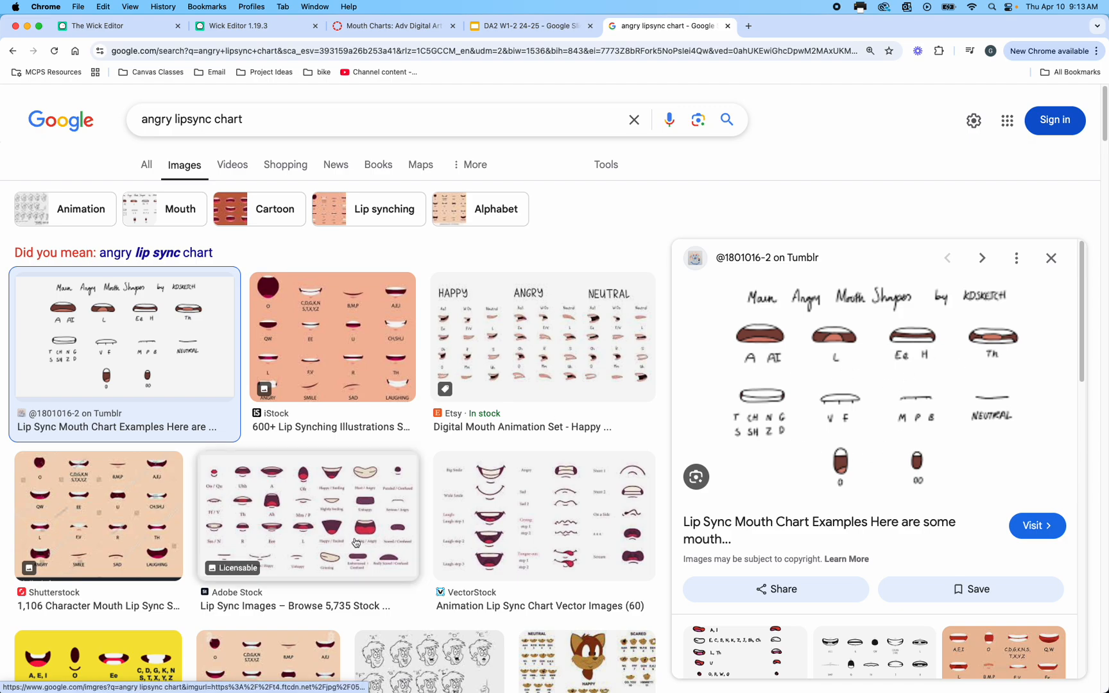
pyautogui.scroll(-3, 504, 534)
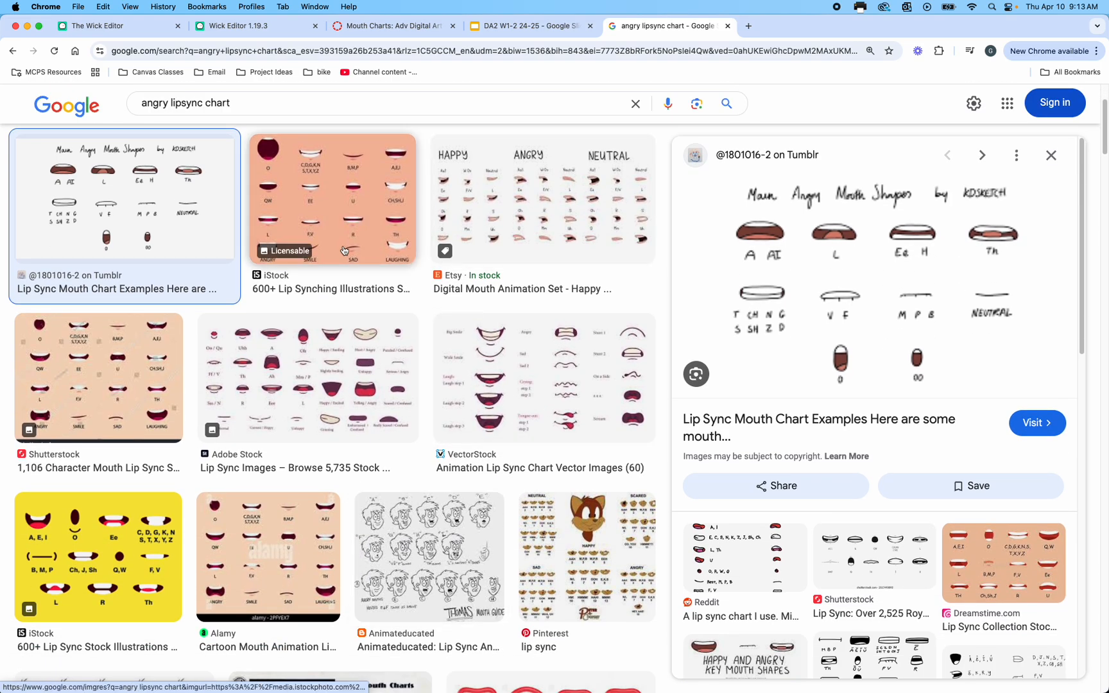
# Step: Switch back to the Wick Editor project and show frame 10, where Steve and Gordon face each other
pyautogui.click(233, 30)
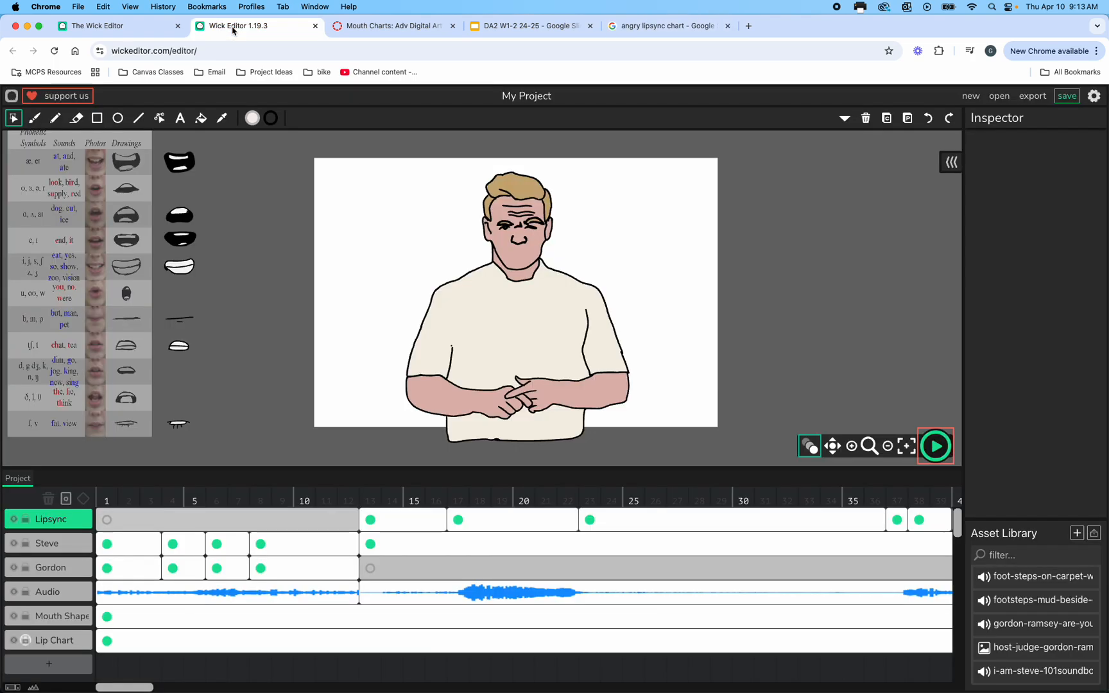
pyautogui.click(119, 28)
pyautogui.click(206, 31)
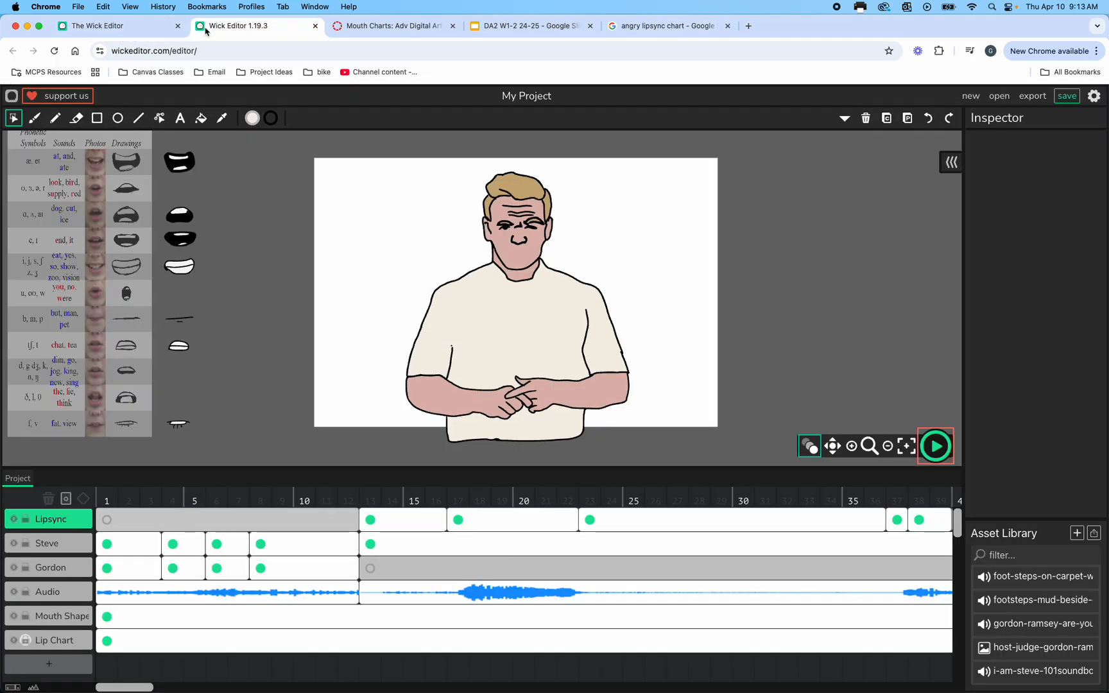
pyautogui.scroll(-2, 376, 357)
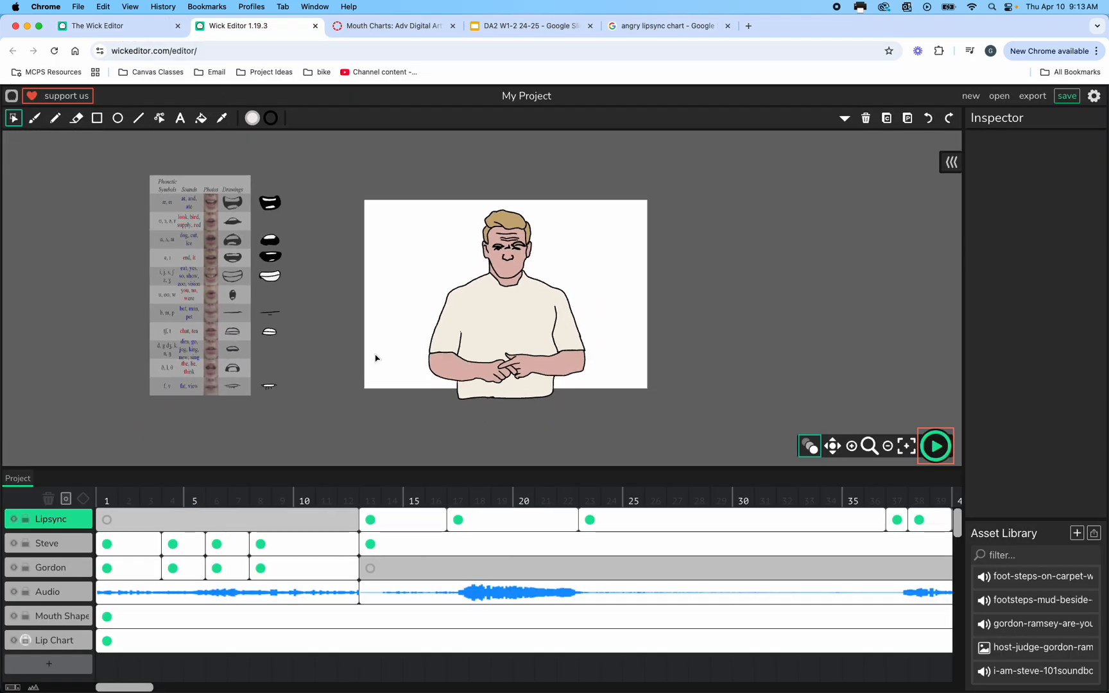
pyautogui.click(304, 497)
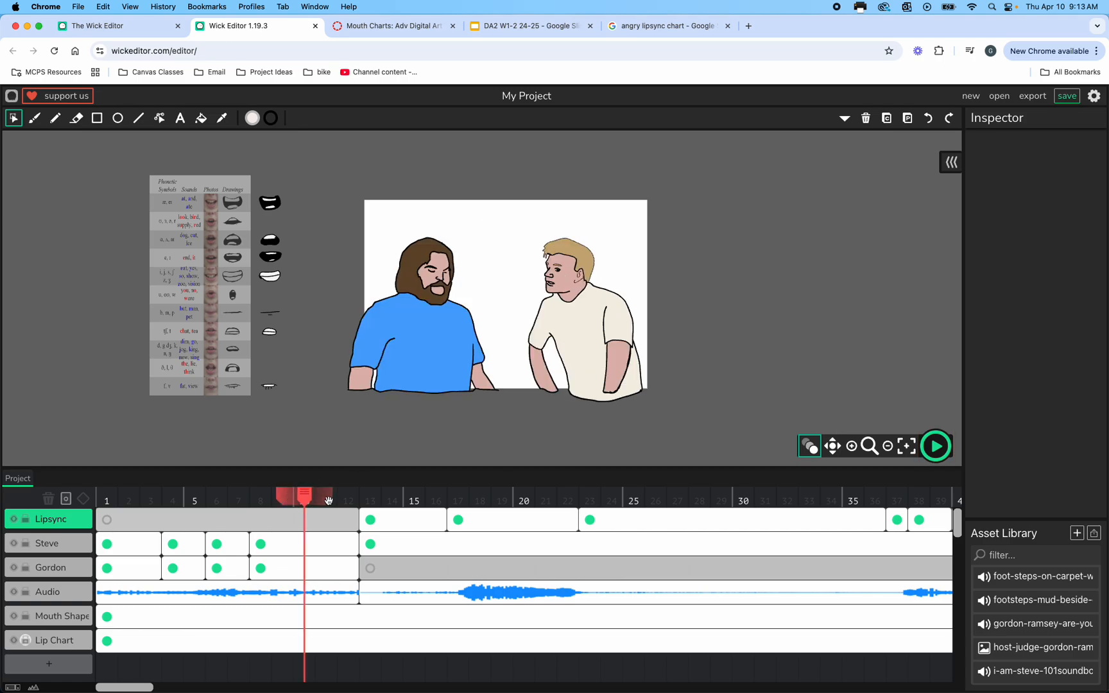